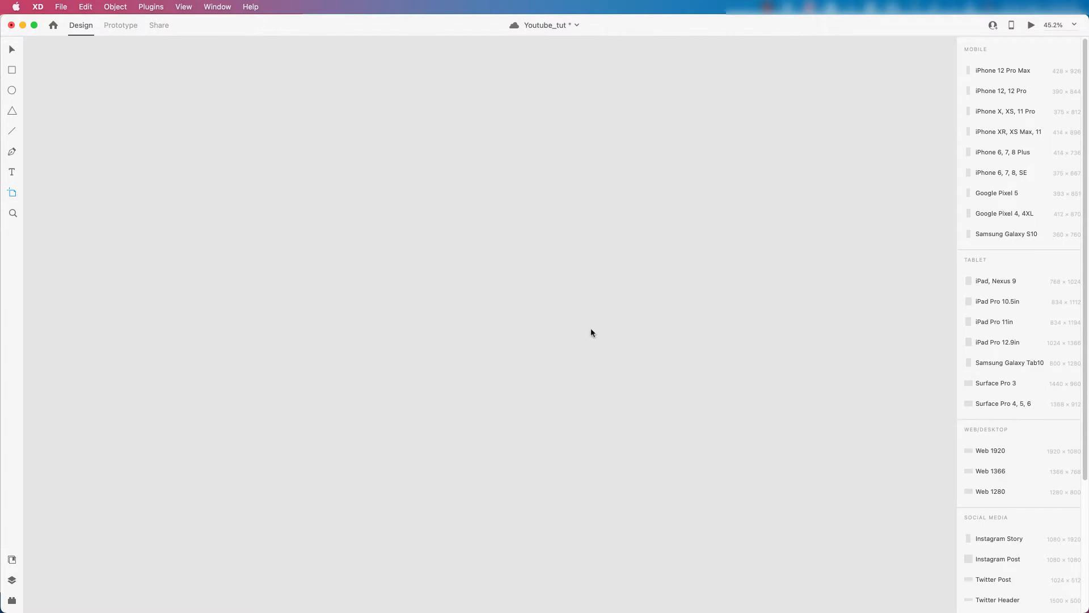
Step: Create a Web 1920 artboard and cover it with a 1920 × 1080 background rectangle
{"action": "left_click", "coordinate": [994, 455]}
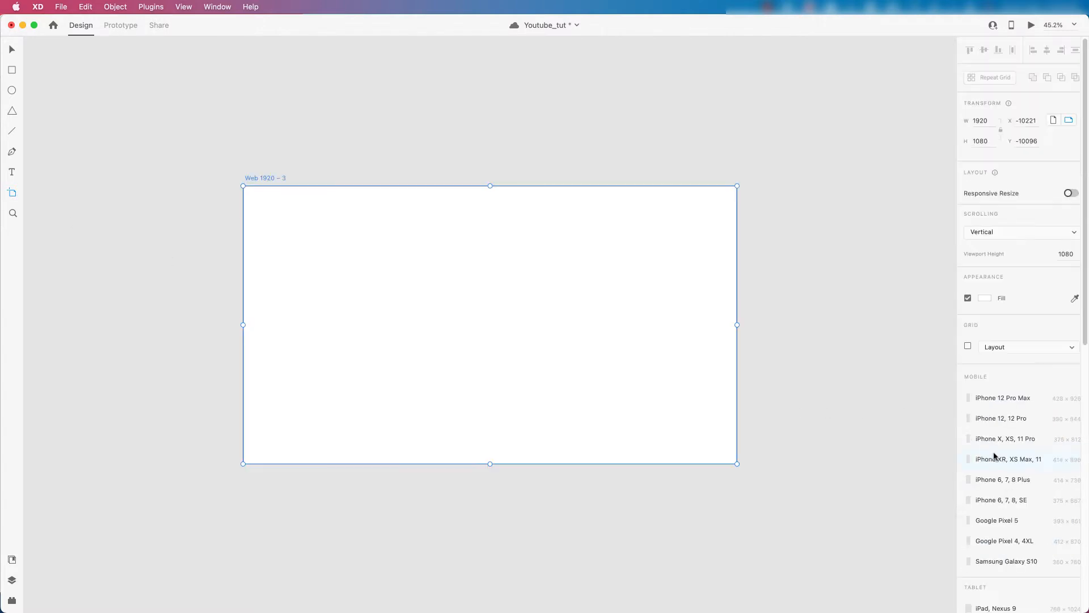
{"action": "left_click", "coordinate": [12, 52]}
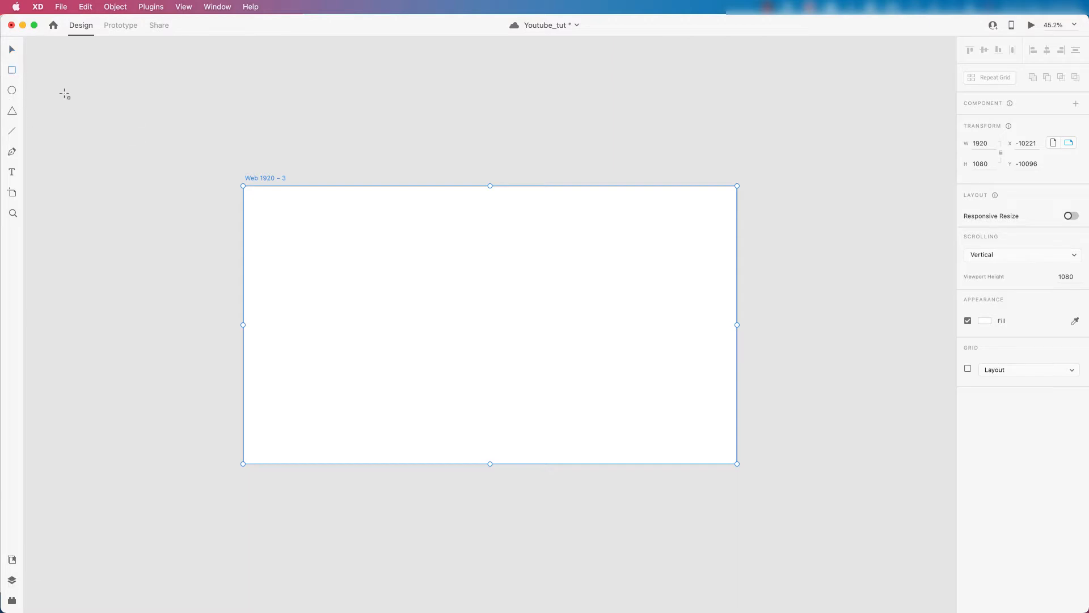
{"action": "left_click_drag", "start_coordinate": [256, 186], "coordinate": [737, 463]}
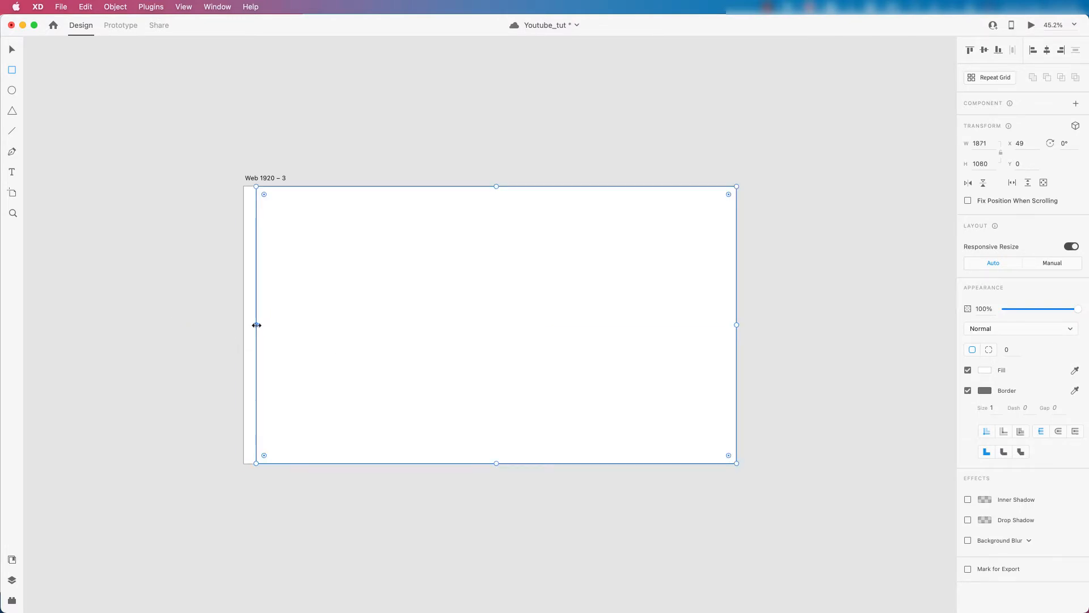
{"action": "left_click_drag", "start_coordinate": [256, 324], "coordinate": [243, 325]}
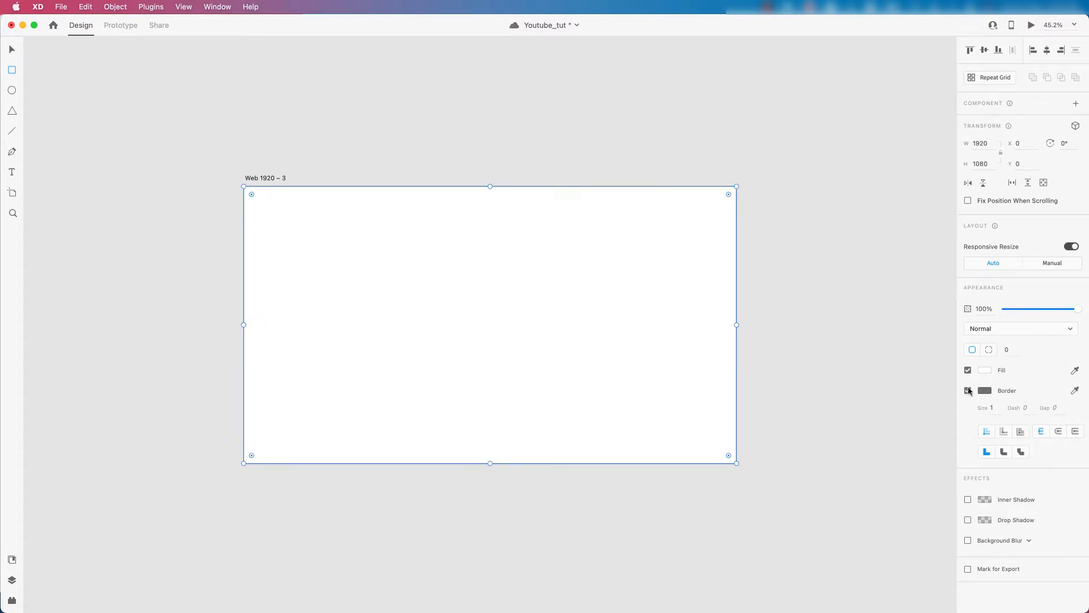
Step: Give the background rectangle a borderless #191C22 fill and save the document
{"action": "left_click", "coordinate": [968, 391]}
{"action": "left_click", "coordinate": [985, 370]}
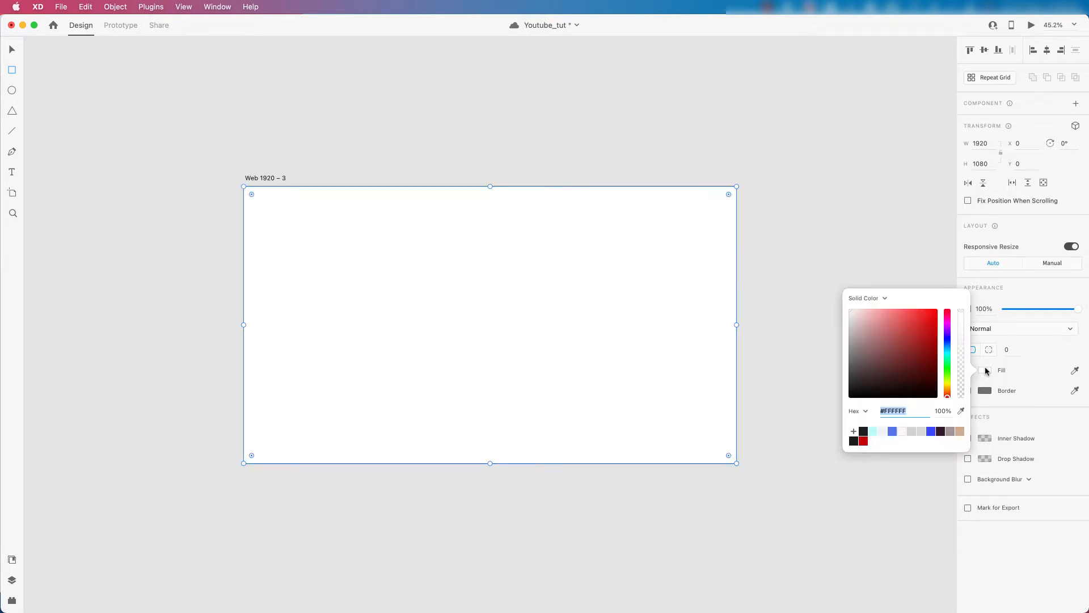
{"action": "left_click", "coordinate": [863, 432]}
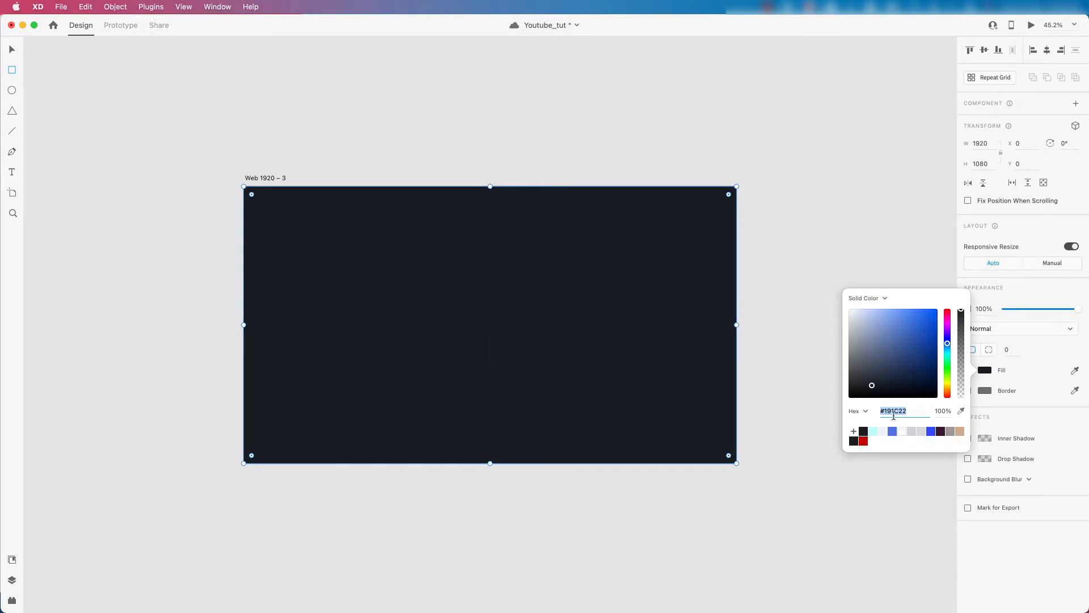
{"action": "left_click", "coordinate": [11, 50]}
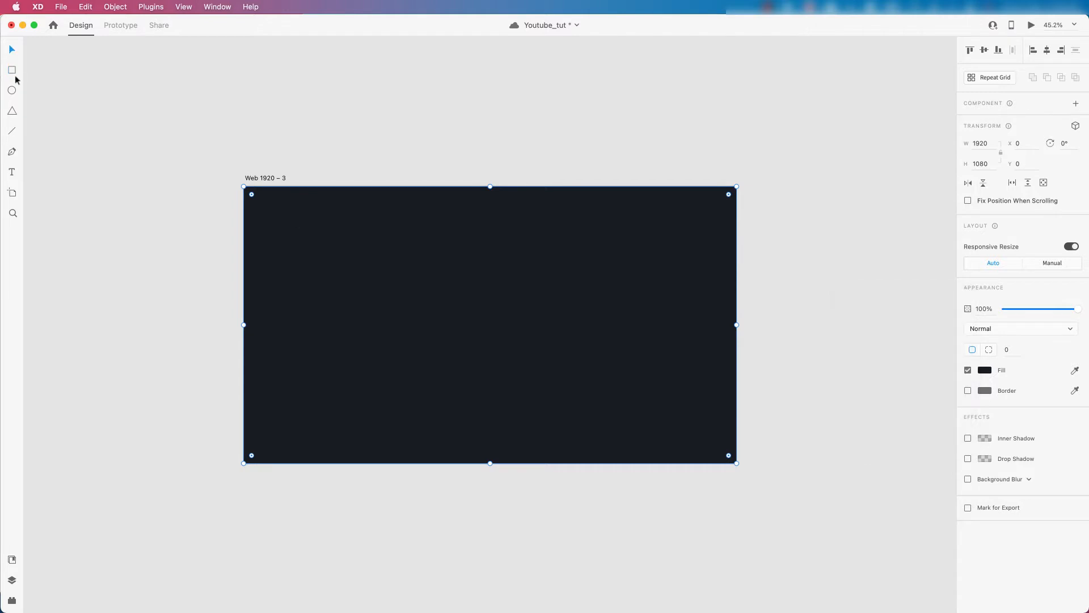
{"action": "key", "text": "super+Tab"}
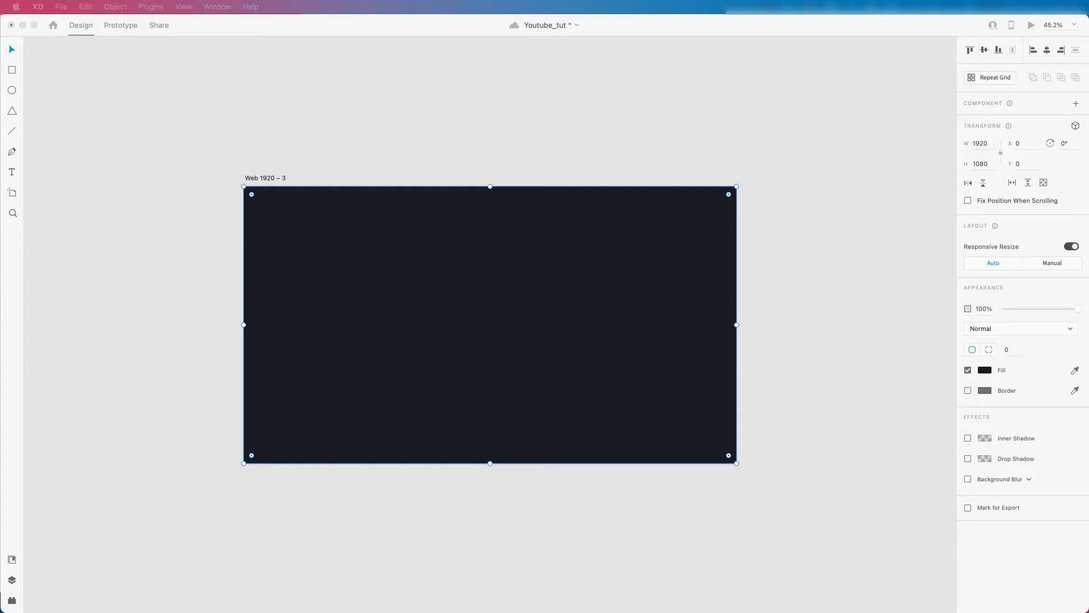
{"action": "key", "text": "super+s"}
{"action": "left_click", "coordinate": [256, 116]}
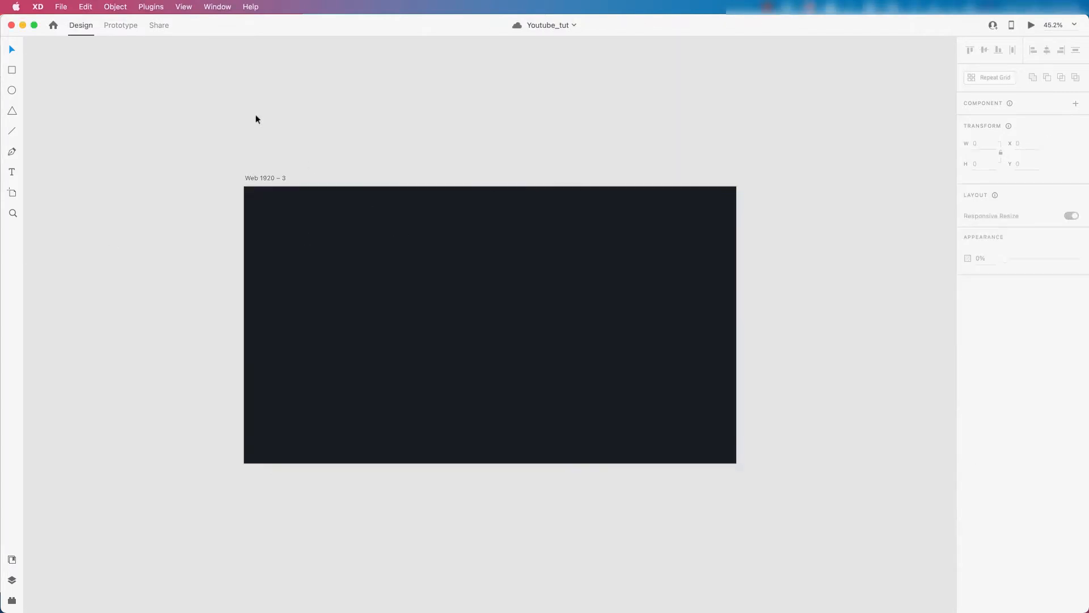
Step: Add the white text "Home" in Avenir Medium, size 20, near the artboard's upper-left corner at about X 143, Y 65
{"action": "scroll", "coordinate": [384, 309], "scroll_direction": "up", "scroll_amount": 2}
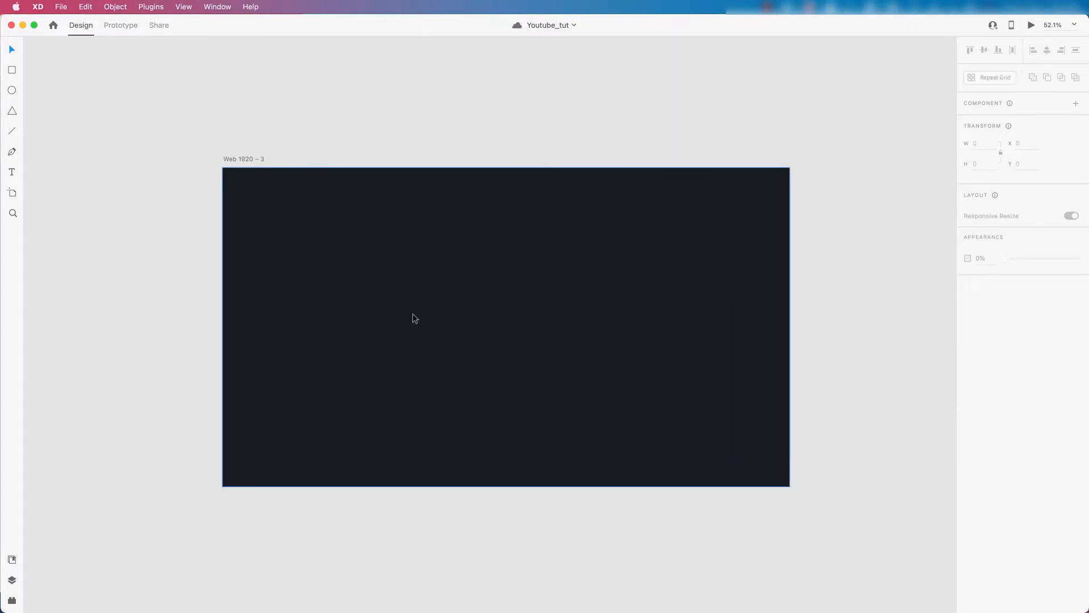
{"action": "left_click_drag", "start_coordinate": [416, 321], "coordinate": [386, 278]}
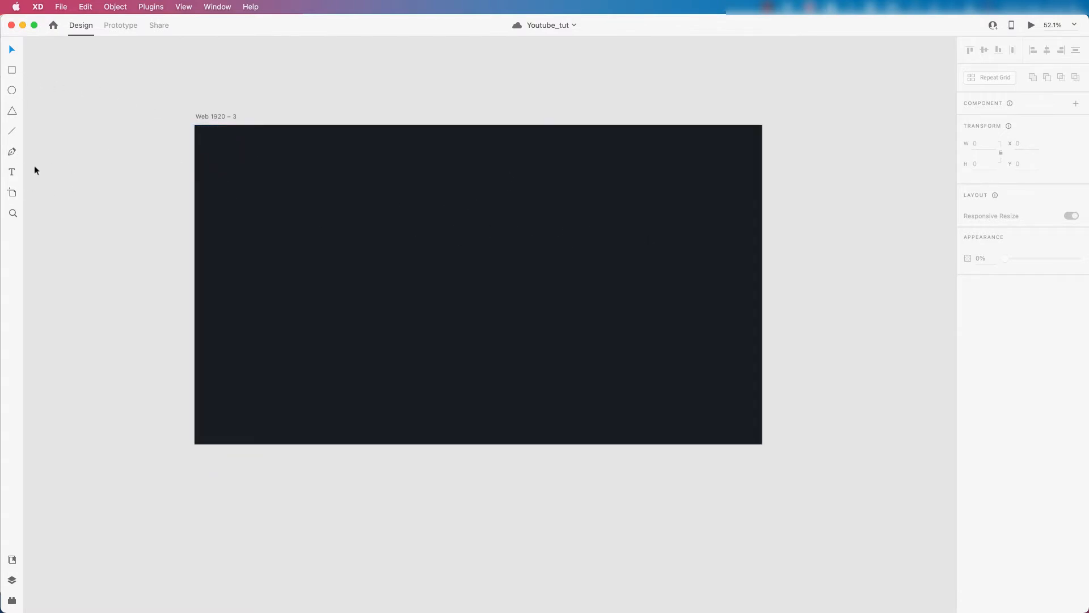
{"action": "left_click", "coordinate": [12, 172]}
{"action": "left_click", "coordinate": [237, 148]}
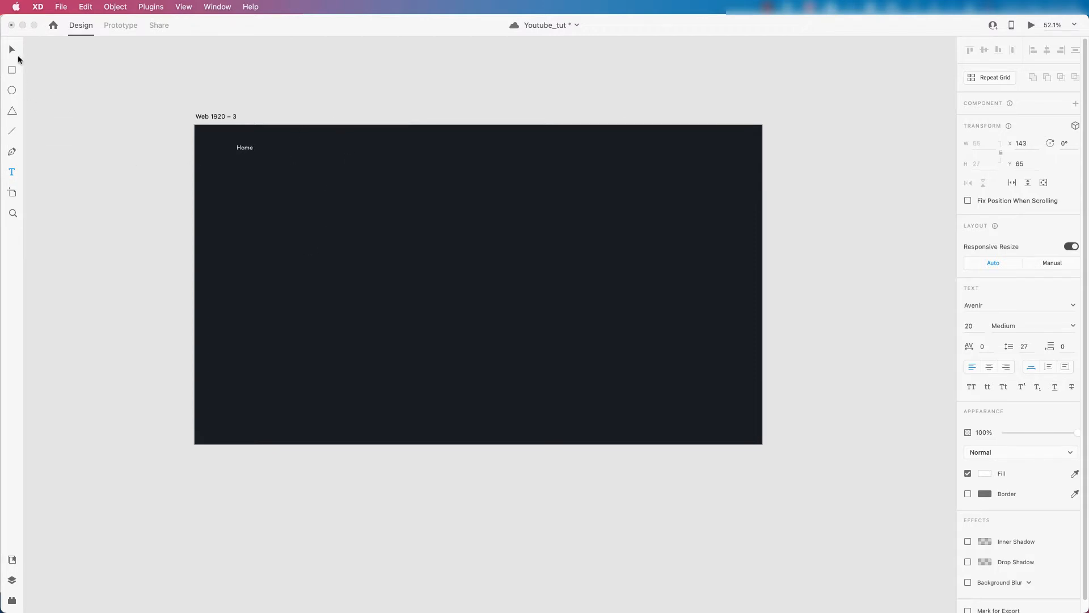
{"action": "key", "text": "Escape"}
Step: Turn on the artboard's layout grid and lower the column colour's opacity to 5%
{"action": "left_click", "coordinate": [219, 116]}
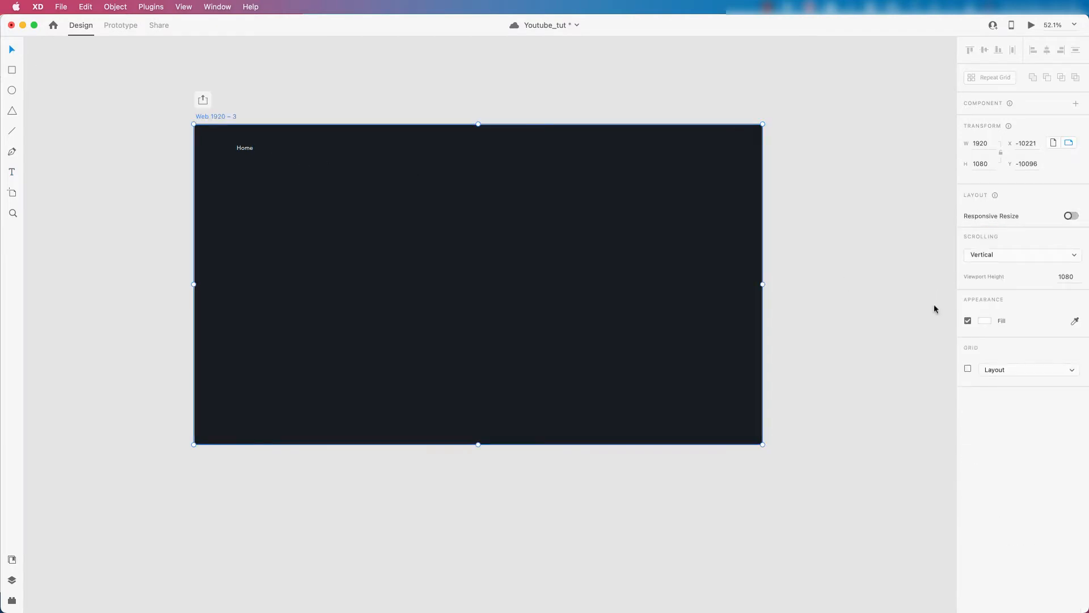
{"action": "left_click", "coordinate": [968, 370]}
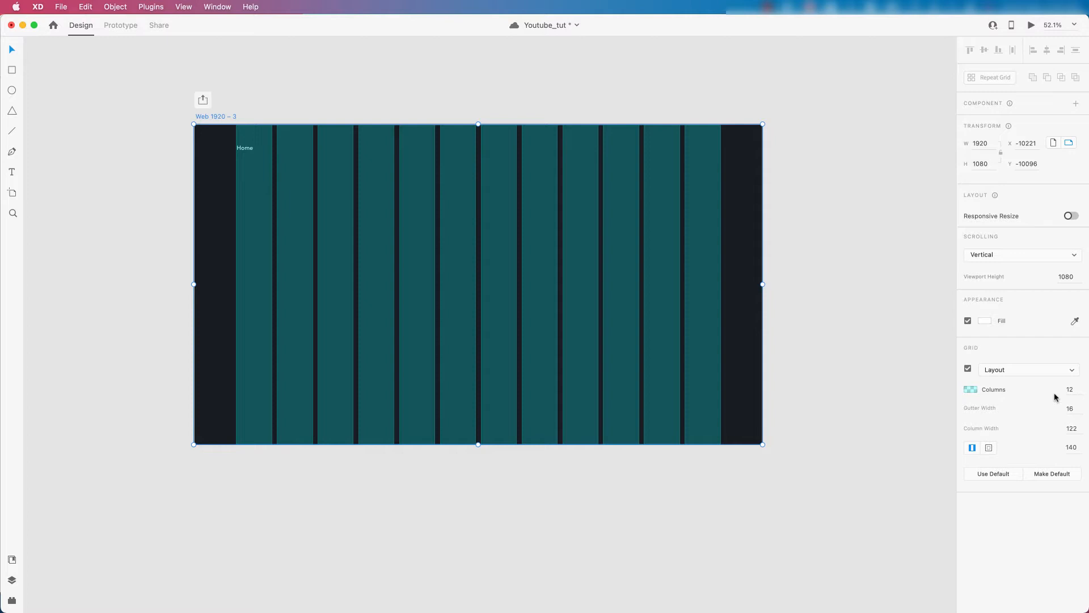
{"action": "left_click", "coordinate": [971, 389]}
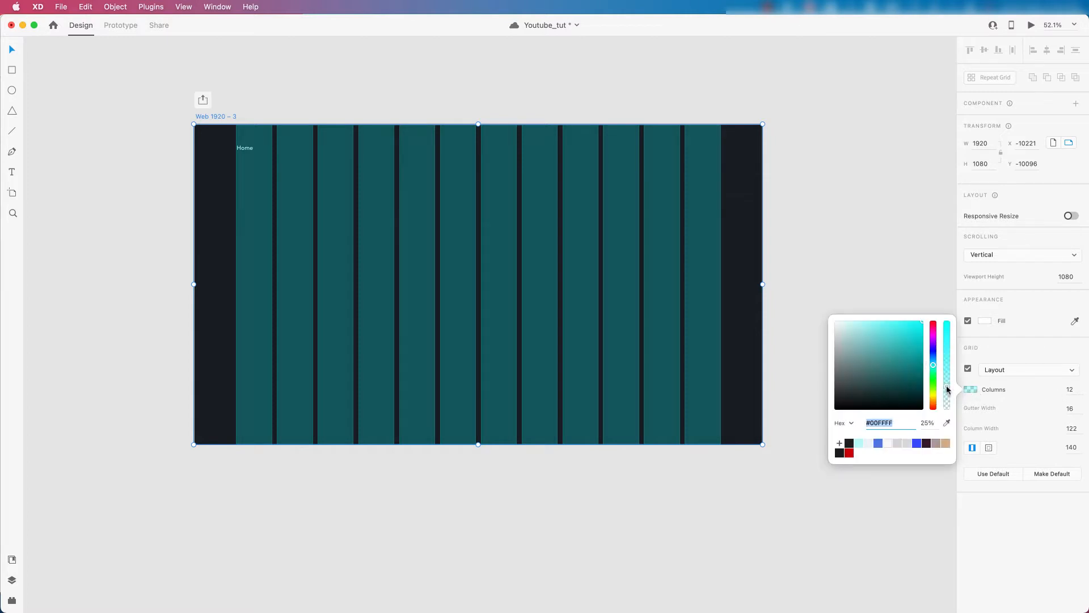
{"action": "left_click_drag", "start_coordinate": [947, 390], "coordinate": [949, 404]}
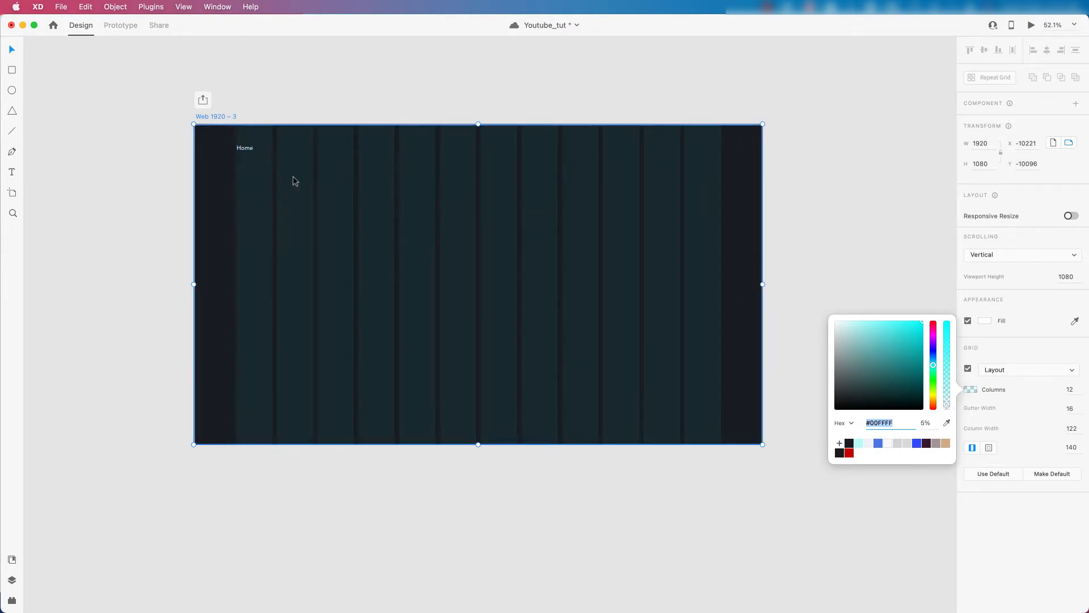
Step: Duplicate the "Home" text to its right at about X 258 and change the copy to "Profile"
{"action": "left_click", "coordinate": [243, 149]}
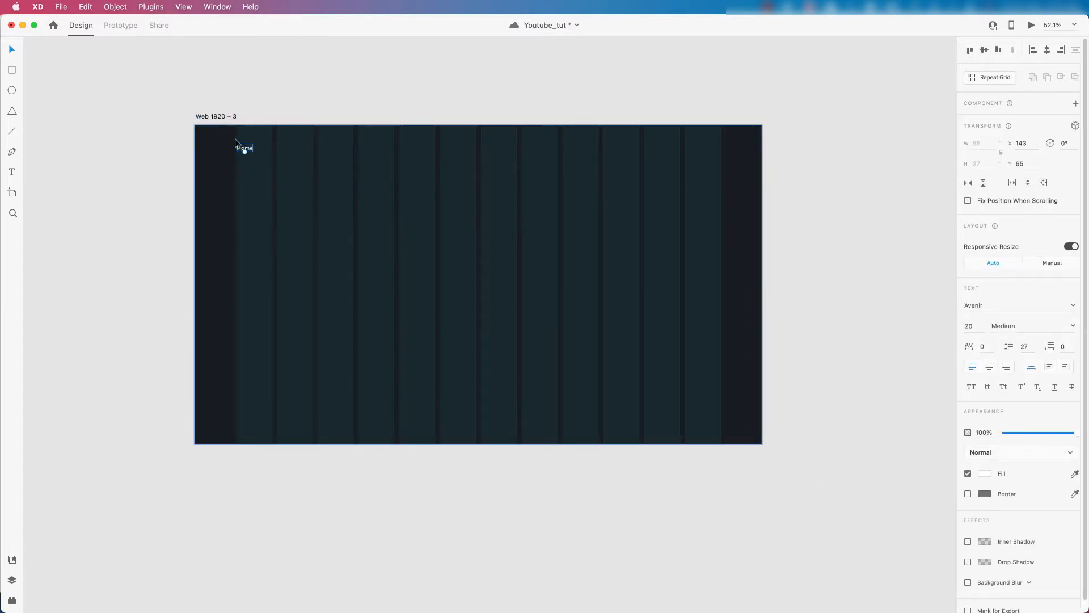
{"action": "scroll", "coordinate": [244, 149], "scroll_direction": "up", "scroll_amount": 3}
{"action": "left_click_drag", "start_coordinate": [253, 155], "coordinate": [296, 149]}
{"action": "double_click", "coordinate": [296, 149]}
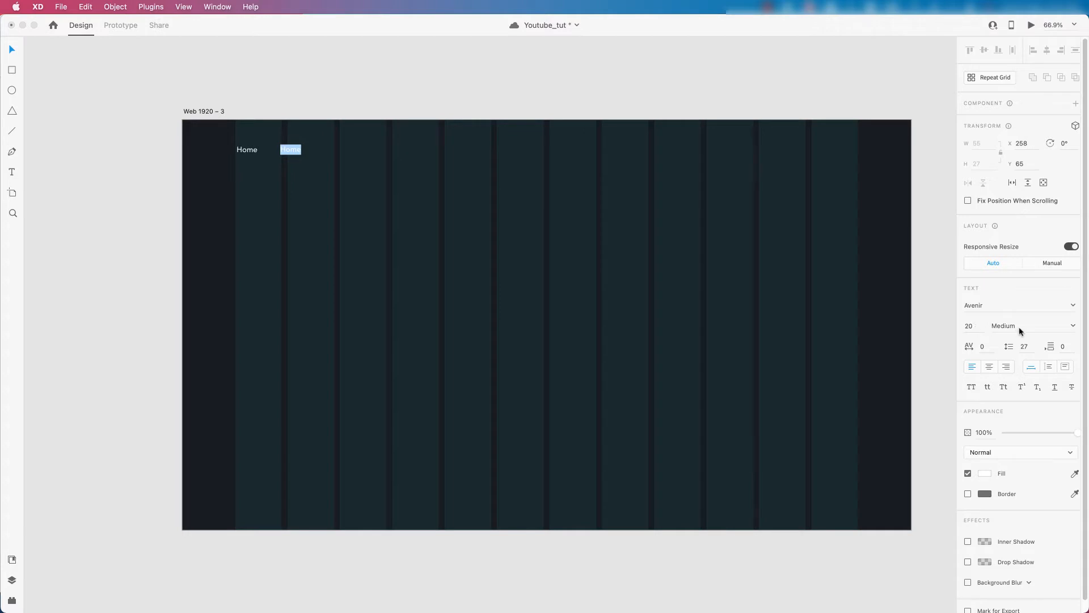
{"action": "type", "text": "Profil"}
{"action": "left_click", "coordinate": [326, 98]}
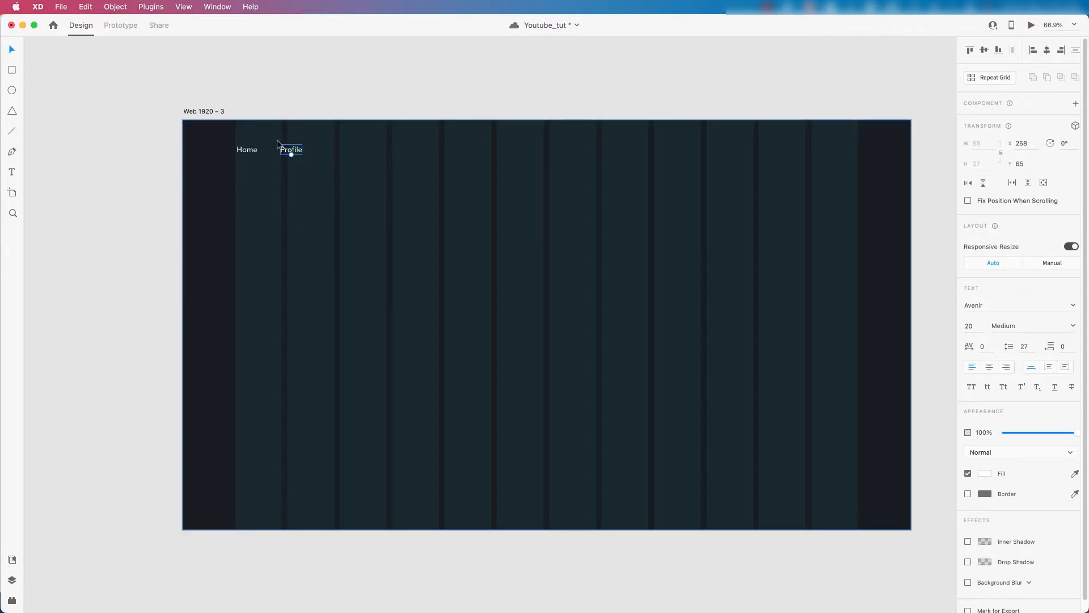
Step: Change the fill of the "Profile" text to the light cyan swatch #BAFBFB
{"action": "scroll", "coordinate": [289, 145], "scroll_direction": "down", "scroll_amount": 1}
{"action": "scroll", "coordinate": [307, 105], "scroll_direction": "up", "scroll_amount": 1}
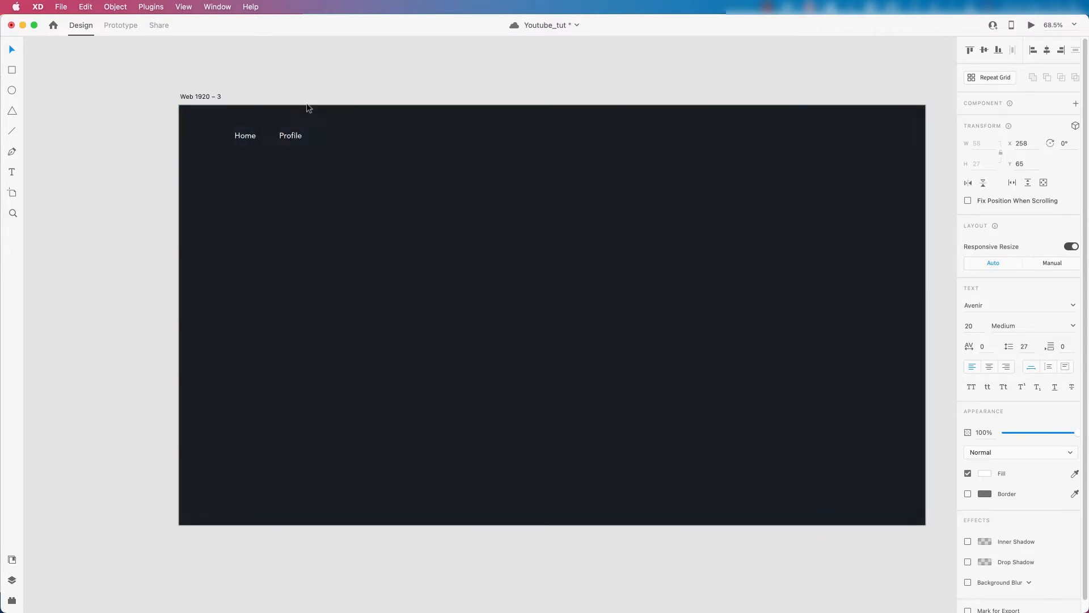
{"action": "scroll", "coordinate": [329, 134], "scroll_direction": "up", "scroll_amount": 1}
{"action": "left_click_drag", "start_coordinate": [393, 165], "coordinate": [345, 161]}
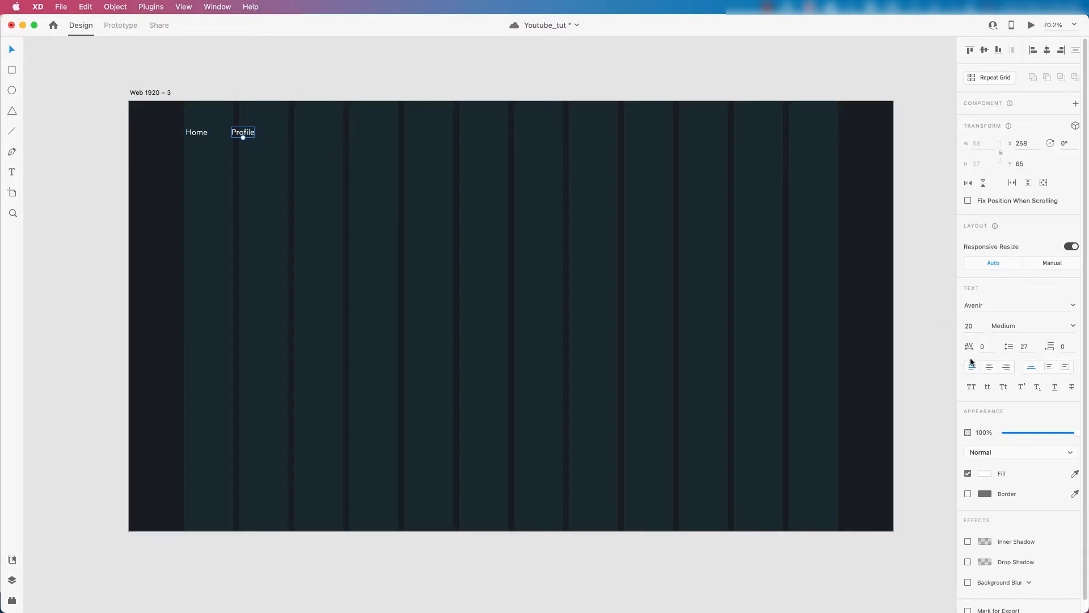
{"action": "left_click", "coordinate": [986, 480]}
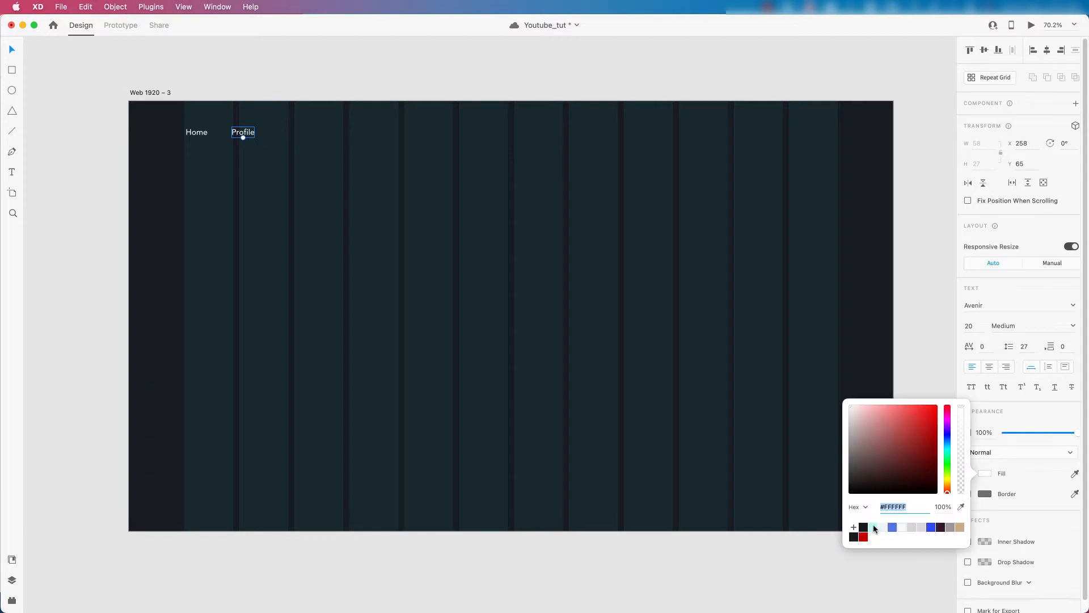
{"action": "left_click", "coordinate": [874, 527]}
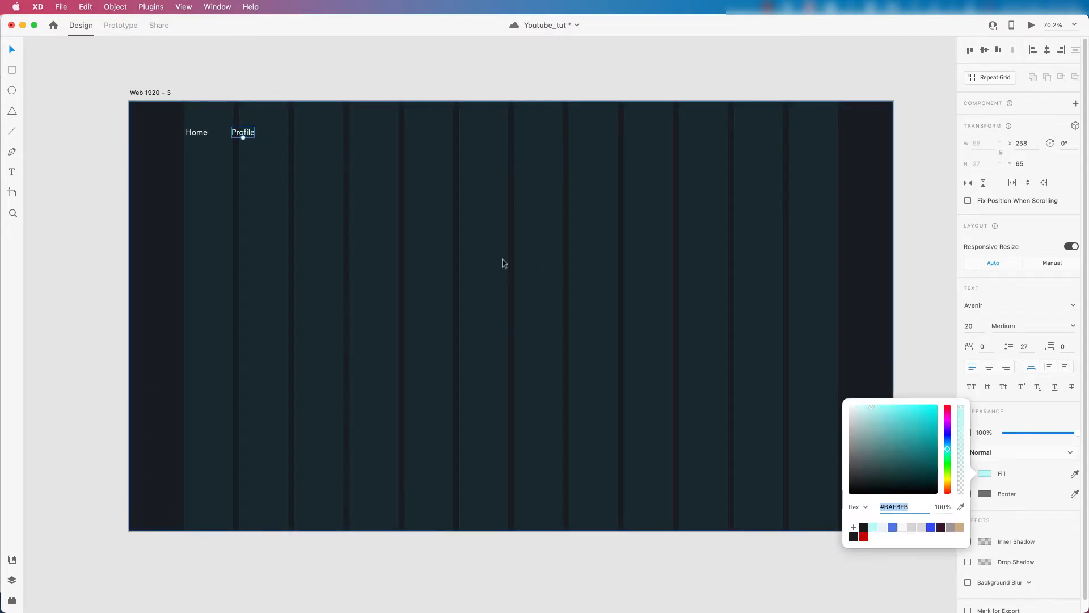
{"action": "scroll", "coordinate": [222, 121], "scroll_direction": "up", "scroll_amount": 1}
{"action": "scroll", "coordinate": [221, 121], "scroll_direction": "up", "scroll_amount": 5}
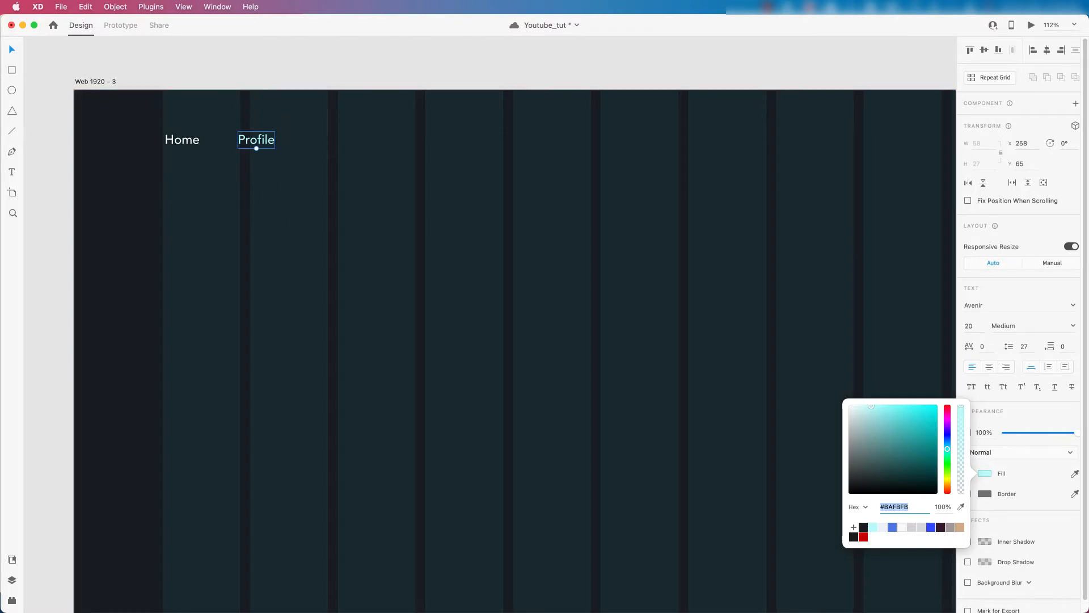
Step: Draw a closed six-point lightning bolt, about 9 × 18 px, below the "Profile" text with the Pen tool
{"action": "left_click", "coordinate": [12, 151]}
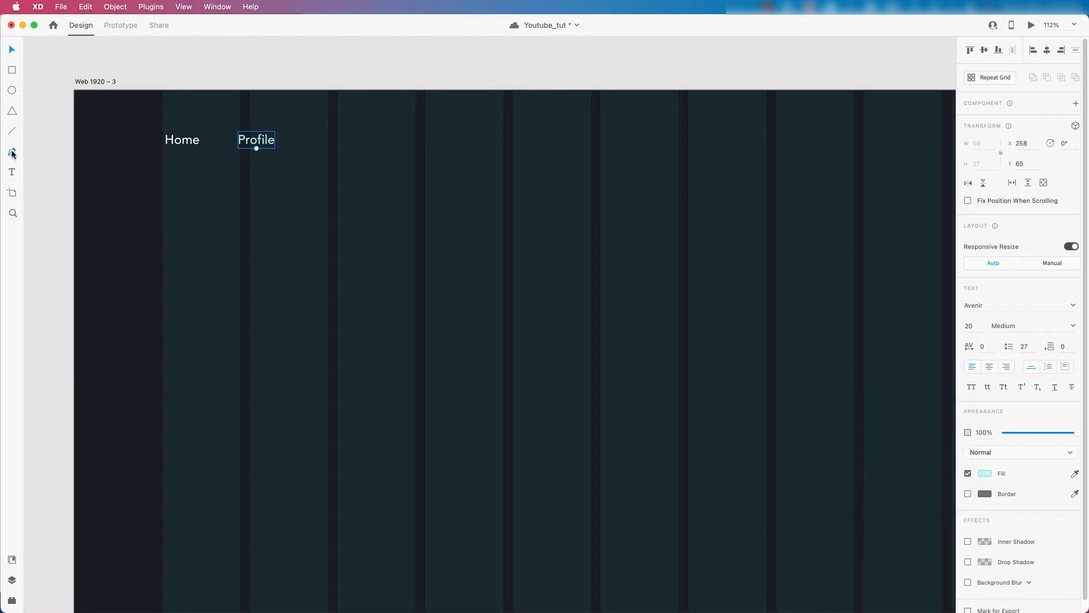
{"action": "left_click", "coordinate": [256, 148]}
{"action": "scroll", "coordinate": [258, 163], "scroll_direction": "up", "scroll_amount": 10}
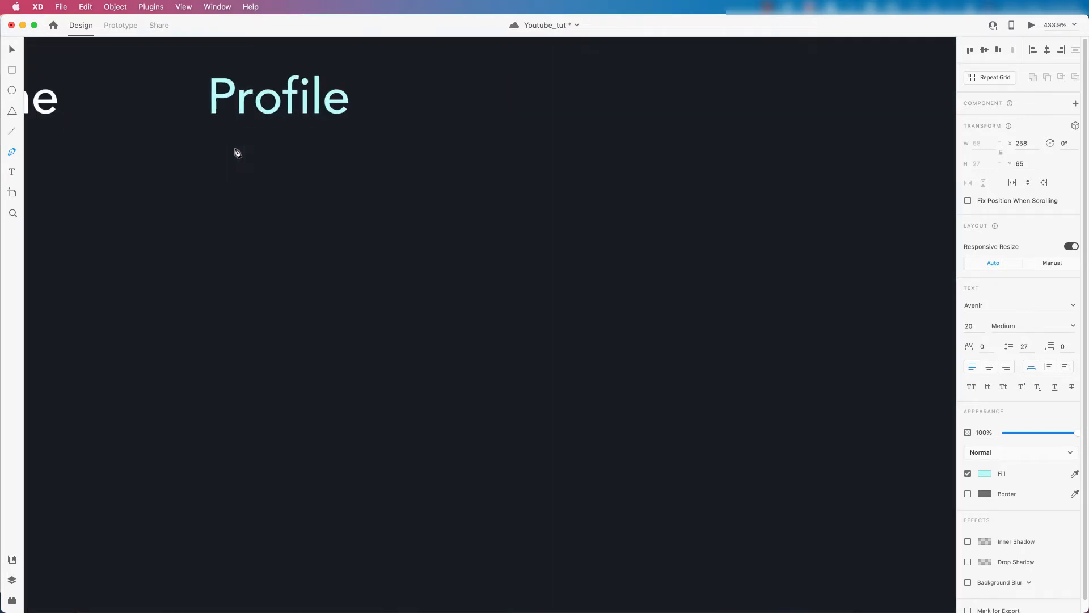
{"action": "key", "text": "Escape"}
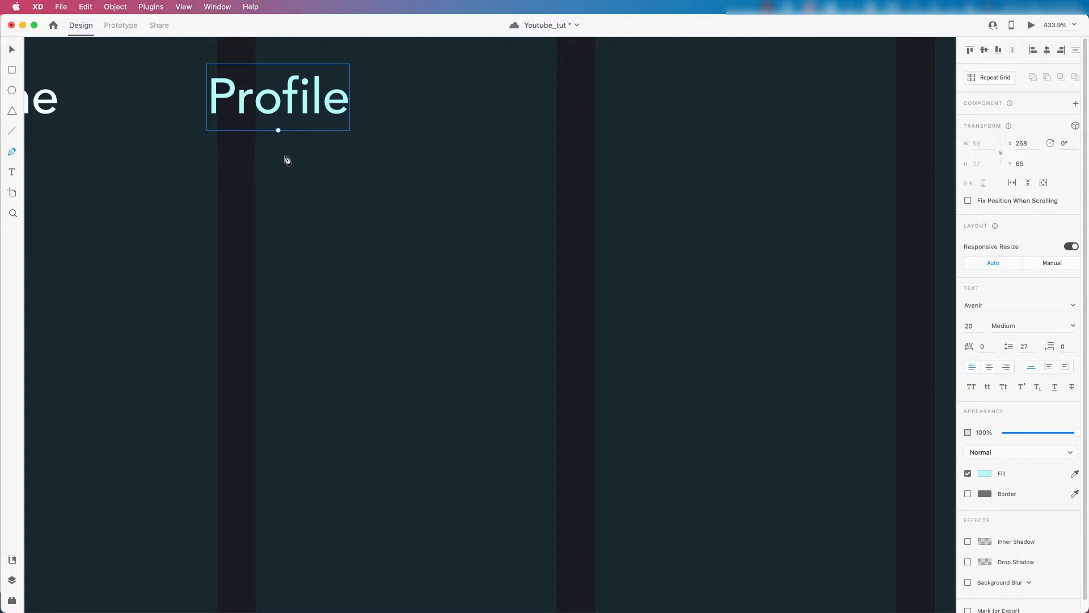
{"action": "left_click", "coordinate": [278, 152]}
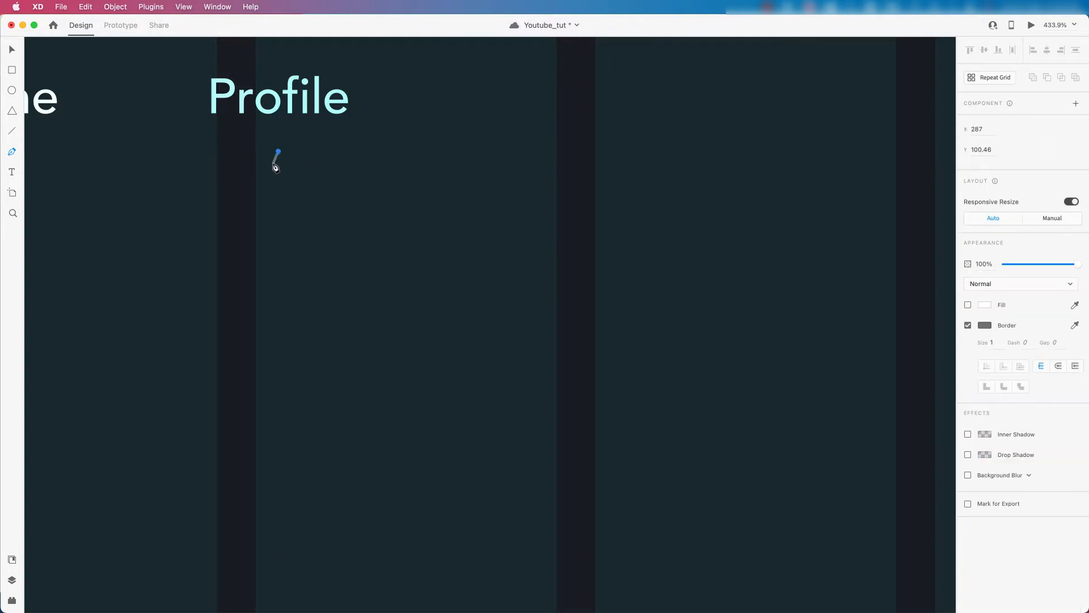
{"action": "left_click", "coordinate": [274, 166]}
{"action": "left_click", "coordinate": [284, 171]}
{"action": "left_click", "coordinate": [283, 189]}
{"action": "left_click", "coordinate": [298, 166]}
{"action": "left_click", "coordinate": [284, 159]}
{"action": "left_click", "coordinate": [278, 151]}
{"action": "left_click_drag", "start_coordinate": [278, 152], "coordinate": [295, 166]}
{"action": "left_click", "coordinate": [316, 169]}
Step: Set the lightning bolt's border to outer stroke and move the bolt slightly down and right to about X 294, Y 103
{"action": "scroll", "coordinate": [280, 169], "scroll_direction": "up", "scroll_amount": 5}
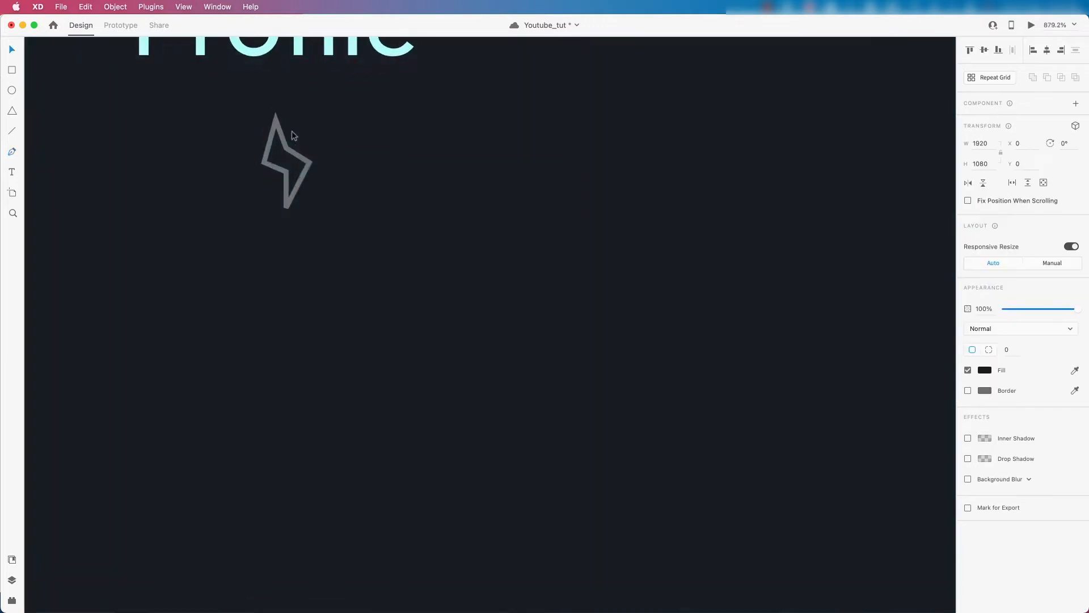
{"action": "left_click", "coordinate": [292, 152]}
{"action": "left_click", "coordinate": [987, 411]}
{"action": "left_click", "coordinate": [1021, 411]}
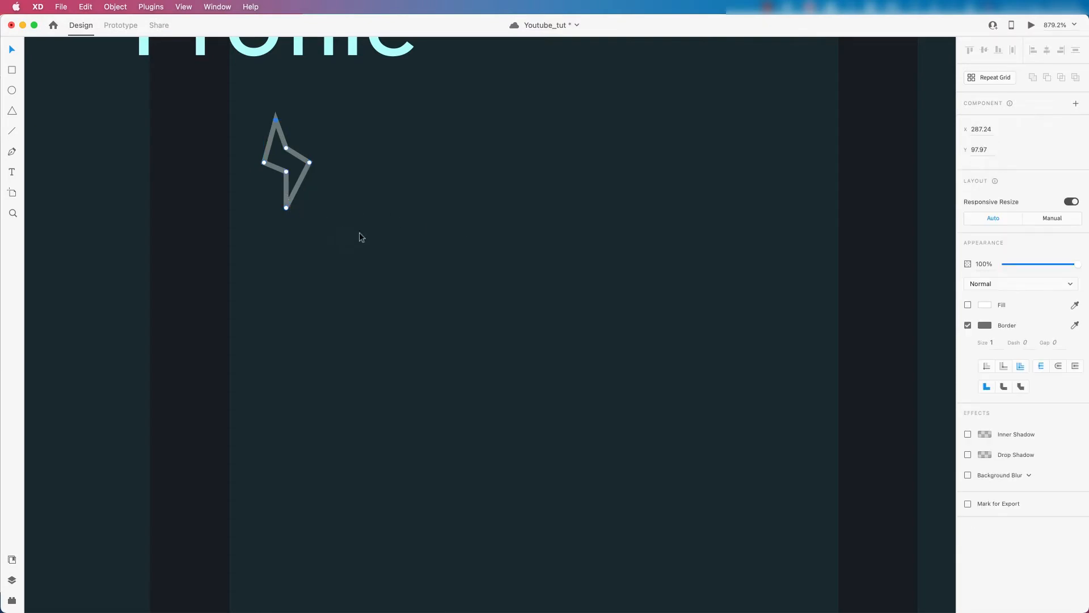
{"action": "left_click_drag", "start_coordinate": [297, 181], "coordinate": [342, 207]}
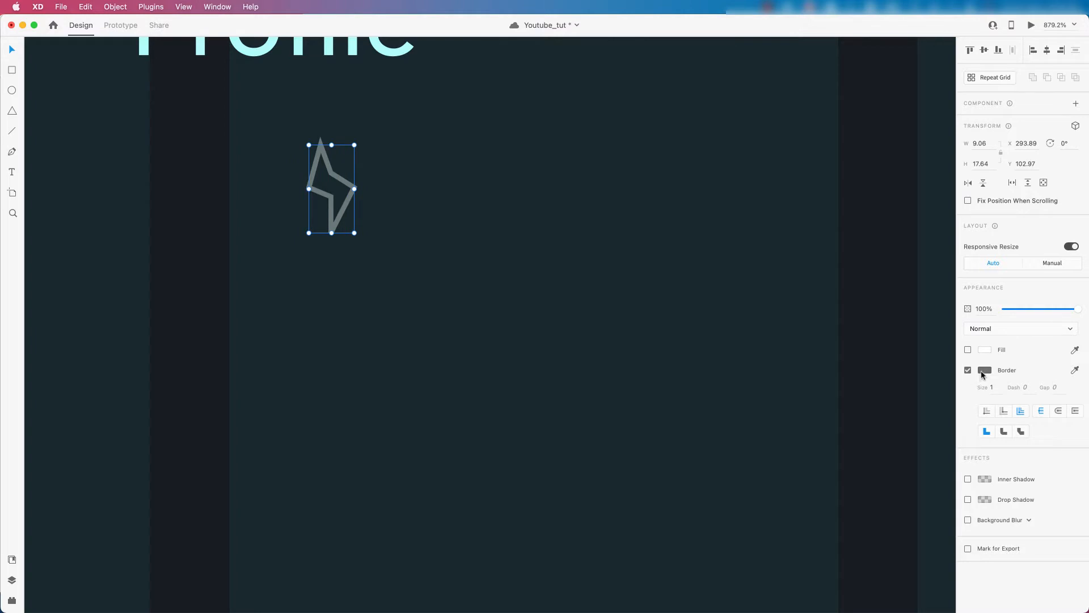
Step: Remove the lightning bolt's border and fill the shape with #BAFBFB
{"action": "left_click", "coordinate": [968, 370]}
{"action": "left_click", "coordinate": [968, 349]}
{"action": "left_click", "coordinate": [985, 349]}
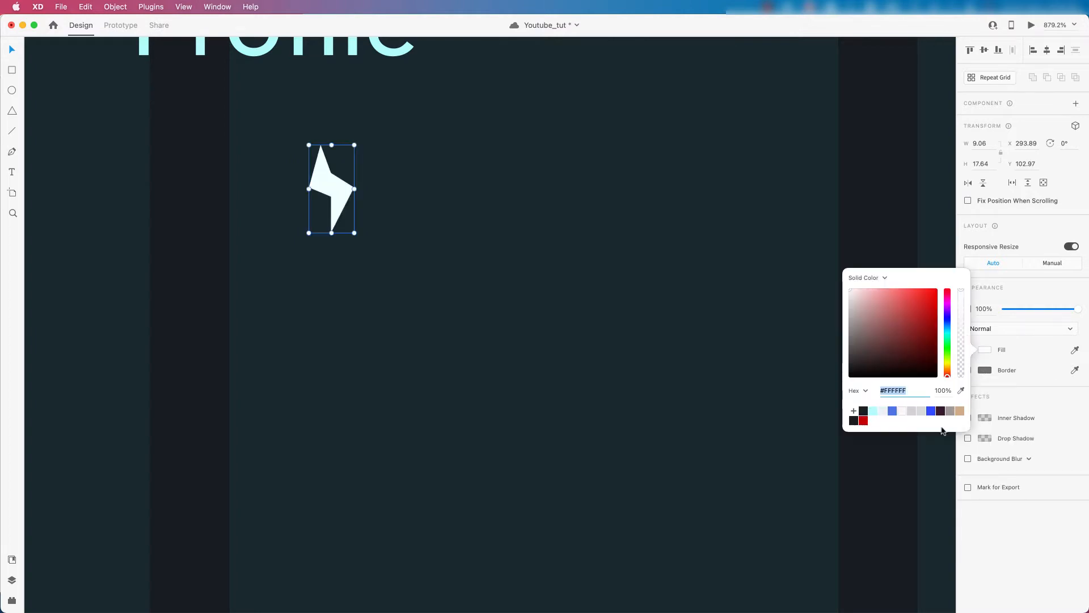
{"action": "left_click", "coordinate": [873, 410]}
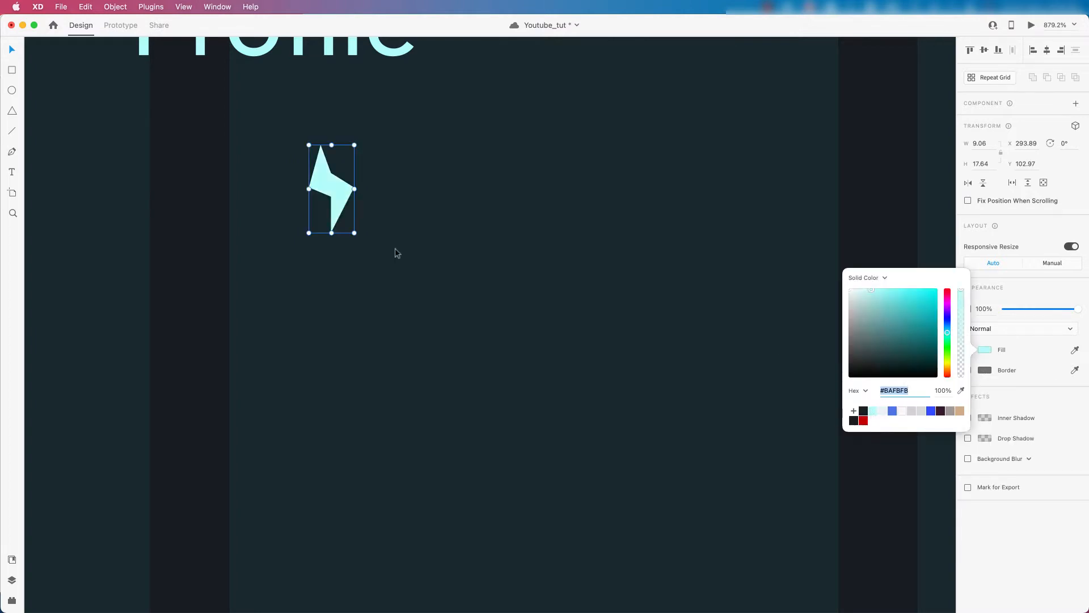
Step: Slim the lightning bolt by moving its right anchor points slightly inward and its bottom tip slightly up and right
{"action": "double_click", "coordinate": [317, 174]}
{"action": "left_click_drag", "start_coordinate": [354, 187], "coordinate": [349, 187]}
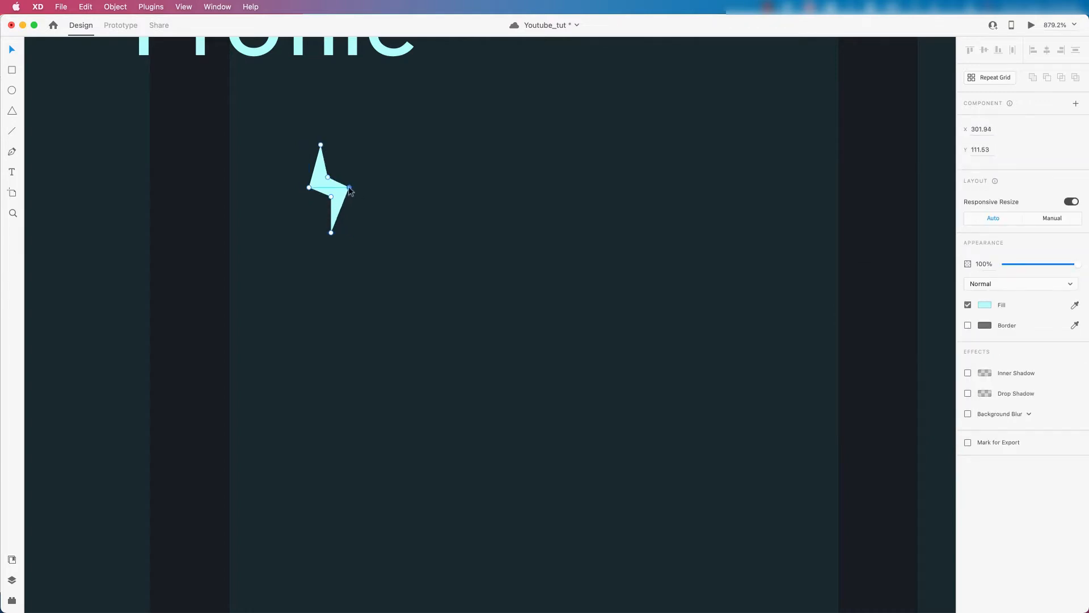
{"action": "left_click_drag", "start_coordinate": [331, 232], "coordinate": [334, 226]}
{"action": "left_click", "coordinate": [398, 214]}
{"action": "scroll", "coordinate": [400, 212], "scroll_direction": "down", "scroll_amount": 2}
{"action": "scroll", "coordinate": [409, 199], "scroll_direction": "up", "scroll_amount": 2}
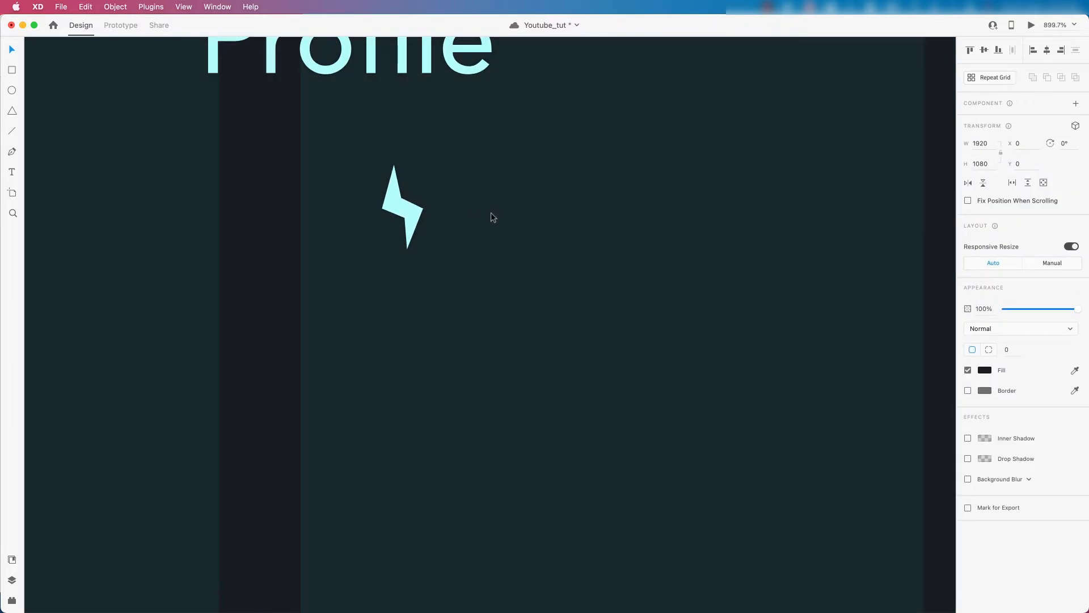
Step: Reshape the lightning bolt by moving its top tip right to about X 297.66, Y 103.2 and its bottom tip slightly up and left
{"action": "double_click", "coordinate": [397, 181]}
{"action": "left_click_drag", "start_coordinate": [393, 166], "coordinate": [400, 166]}
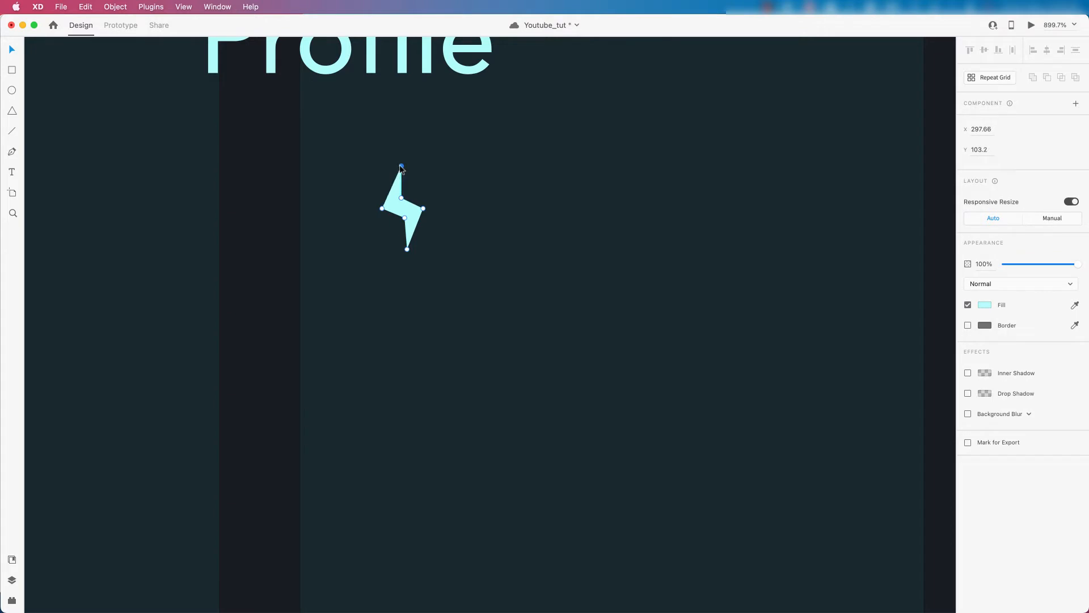
{"action": "left_click_drag", "start_coordinate": [407, 250], "coordinate": [403, 218]}
{"action": "left_click", "coordinate": [401, 241]}
{"action": "scroll", "coordinate": [400, 241], "scroll_direction": "down", "scroll_amount": 5}
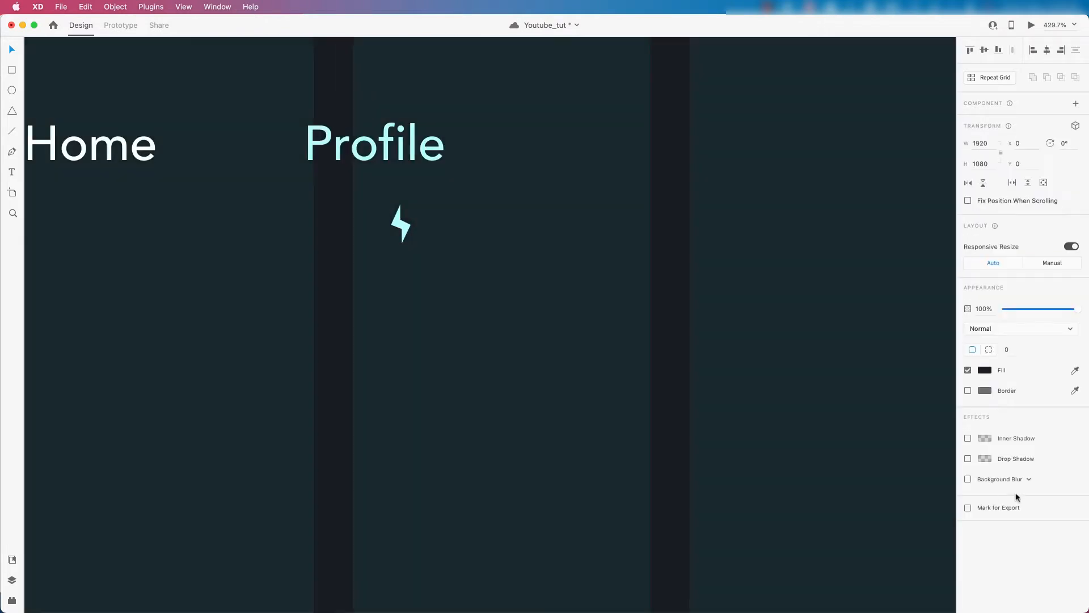
{"action": "left_click", "coordinate": [968, 458]}
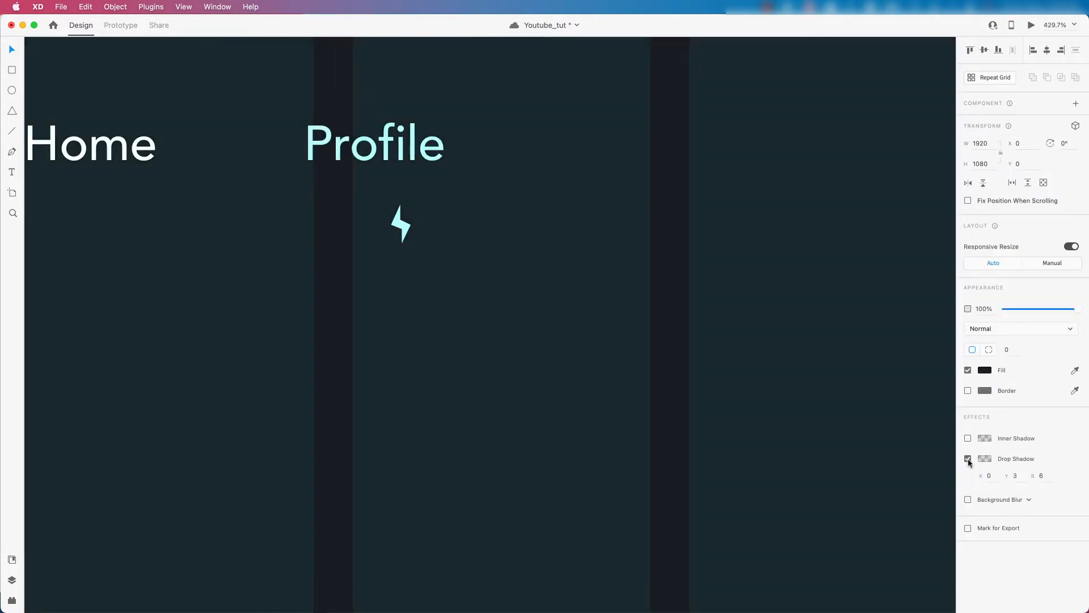
{"action": "left_click", "coordinate": [1047, 479]}
{"action": "type", "text": "10"}
{"action": "left_click", "coordinate": [986, 459]}
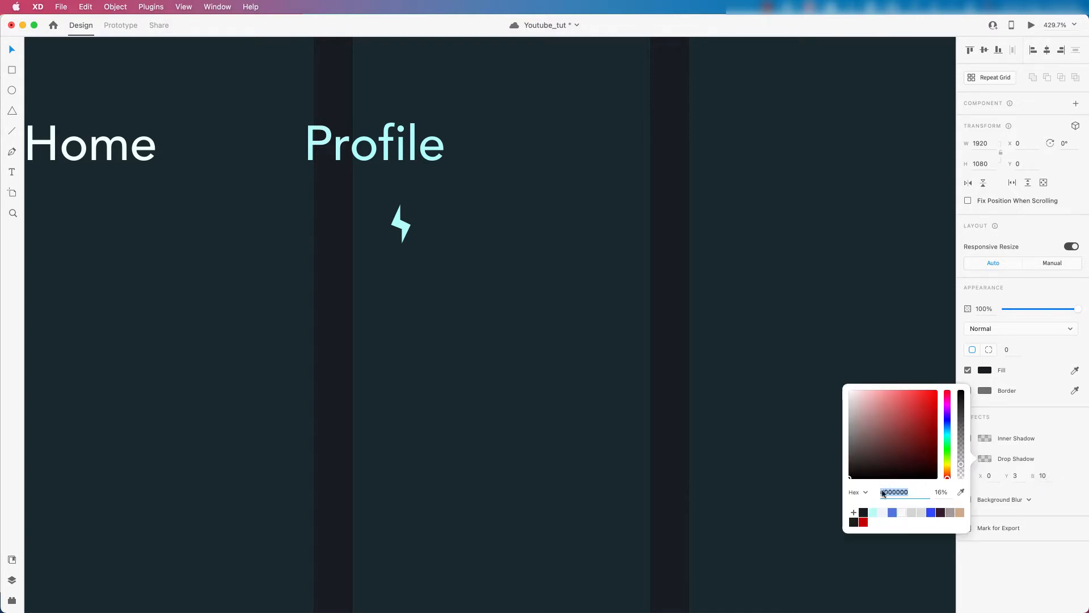
{"action": "left_click", "coordinate": [877, 515]}
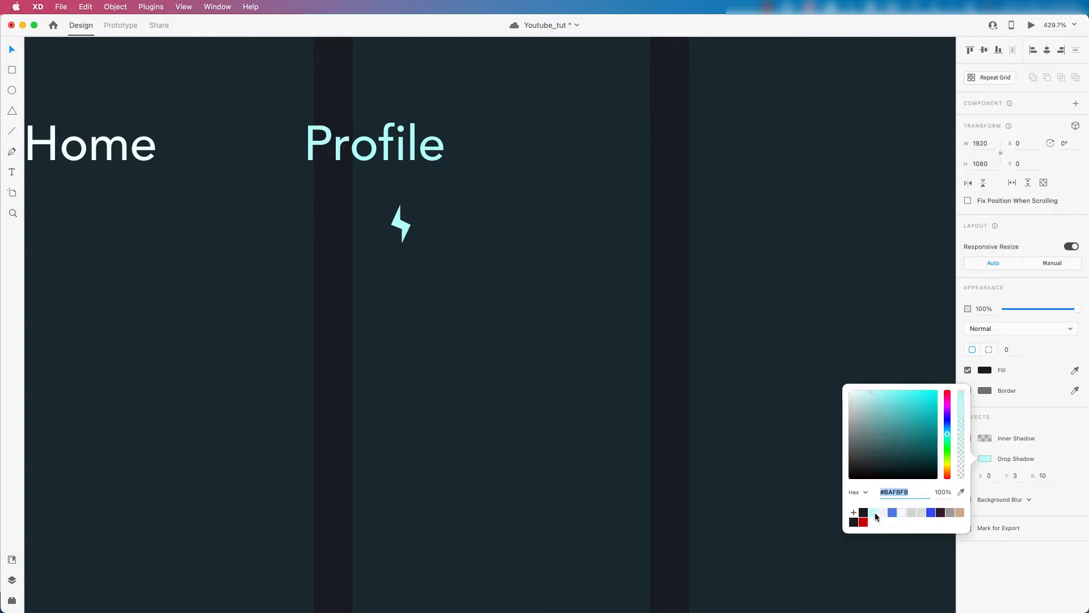
Step: Add a drop shadow to the lightning bolt with a blur of 10 and color #BAFBFB
{"action": "left_click", "coordinate": [403, 220]}
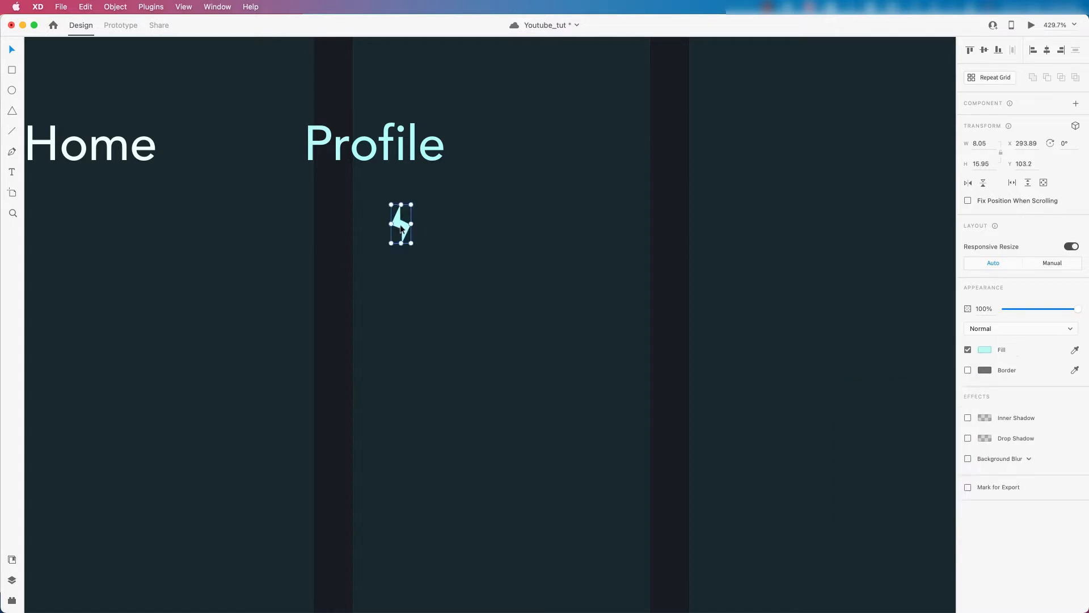
{"action": "left_click", "coordinate": [968, 438]}
{"action": "left_click", "coordinate": [1044, 455]}
{"action": "type", "text": "10"}
{"action": "left_click", "coordinate": [985, 438]}
{"action": "left_click", "coordinate": [875, 493]}
Step: Turn off the drop shadow on the artboard
{"action": "scroll", "coordinate": [323, 289], "scroll_direction": "down", "scroll_amount": 10}
{"action": "left_click", "coordinate": [231, 222]}
{"action": "left_click", "coordinate": [968, 458]}
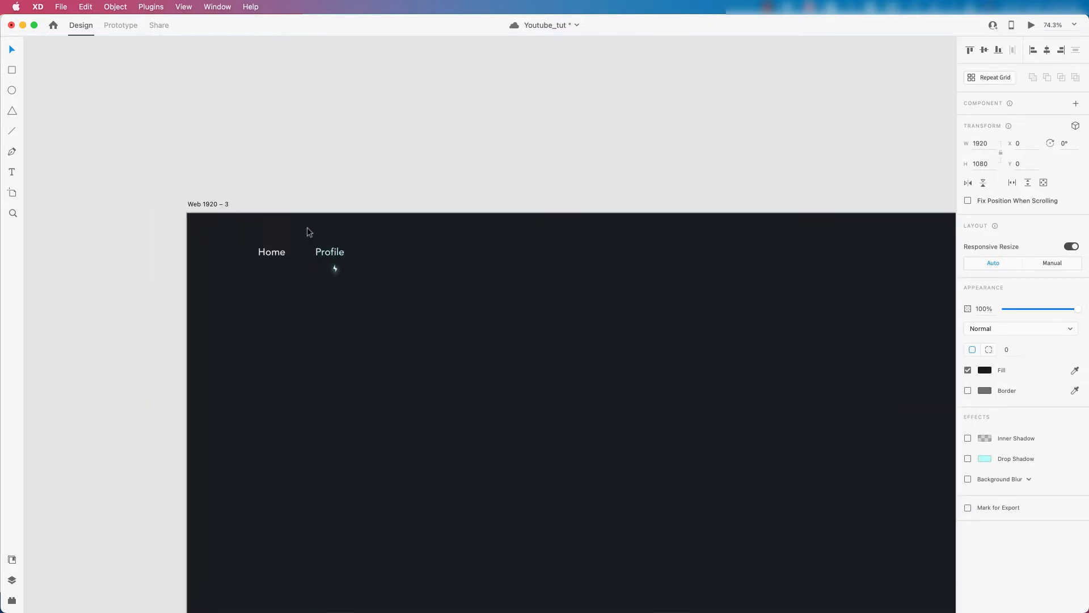
Step: Move the lightning bolt closer beneath the "Profile" text, to about X 283, Y 92
{"action": "scroll", "coordinate": [308, 227], "scroll_direction": "up", "scroll_amount": 5}
{"action": "left_click_drag", "start_coordinate": [403, 330], "coordinate": [383, 316]}
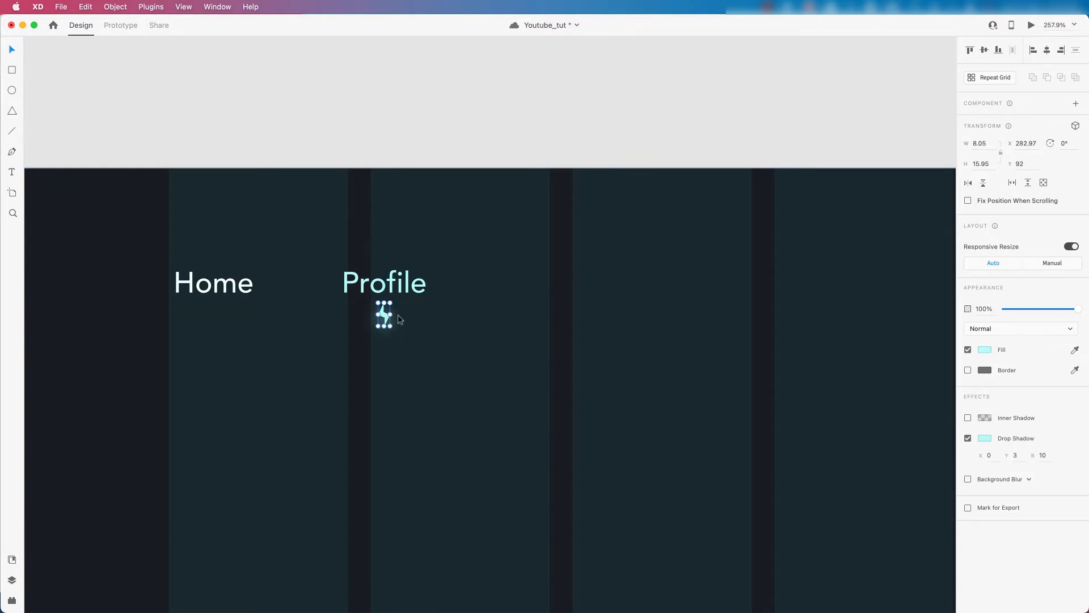
{"action": "scroll", "coordinate": [366, 291], "scroll_direction": "down", "scroll_amount": 10}
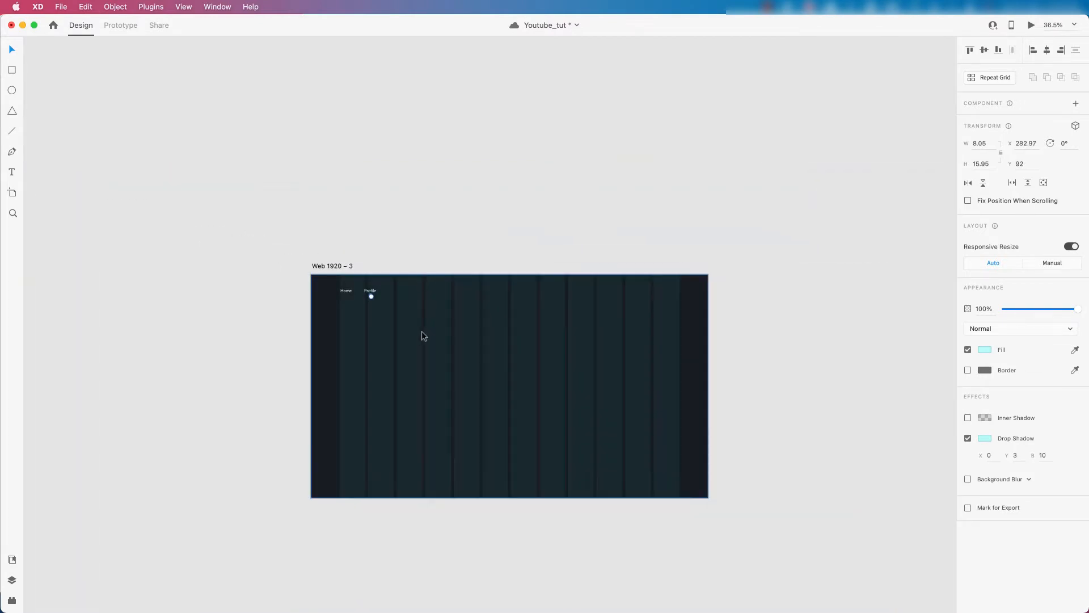
{"action": "scroll", "coordinate": [421, 332], "scroll_direction": "up", "scroll_amount": 1}
{"action": "left_click_drag", "start_coordinate": [492, 334], "coordinate": [415, 259]}
{"action": "left_click", "coordinate": [410, 153]}
{"action": "scroll", "coordinate": [355, 237], "scroll_direction": "up", "scroll_amount": 4}
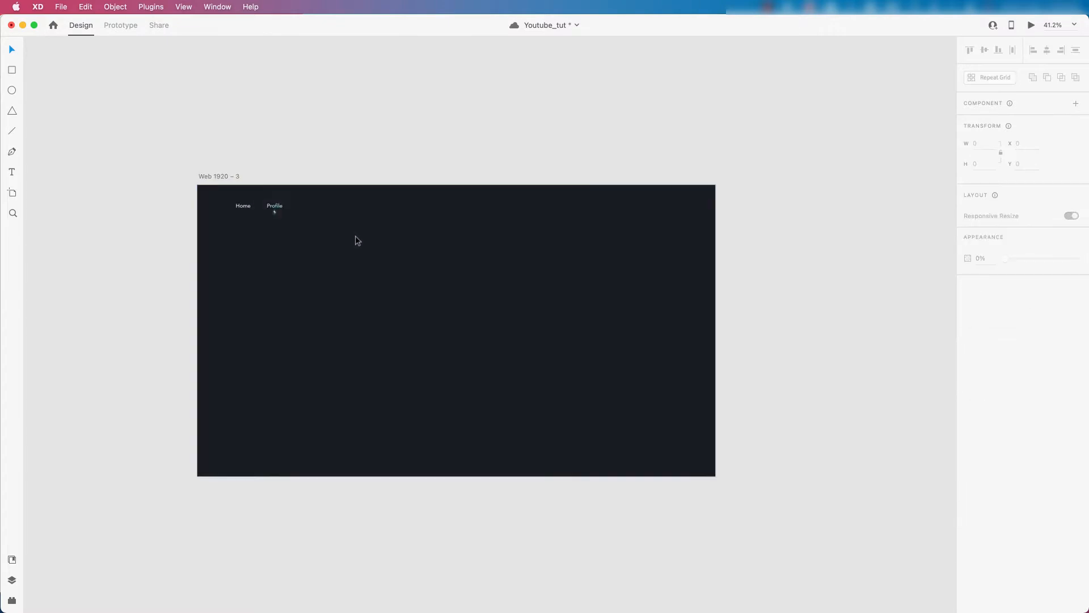
{"action": "left_click_drag", "start_coordinate": [522, 311], "coordinate": [512, 278]}
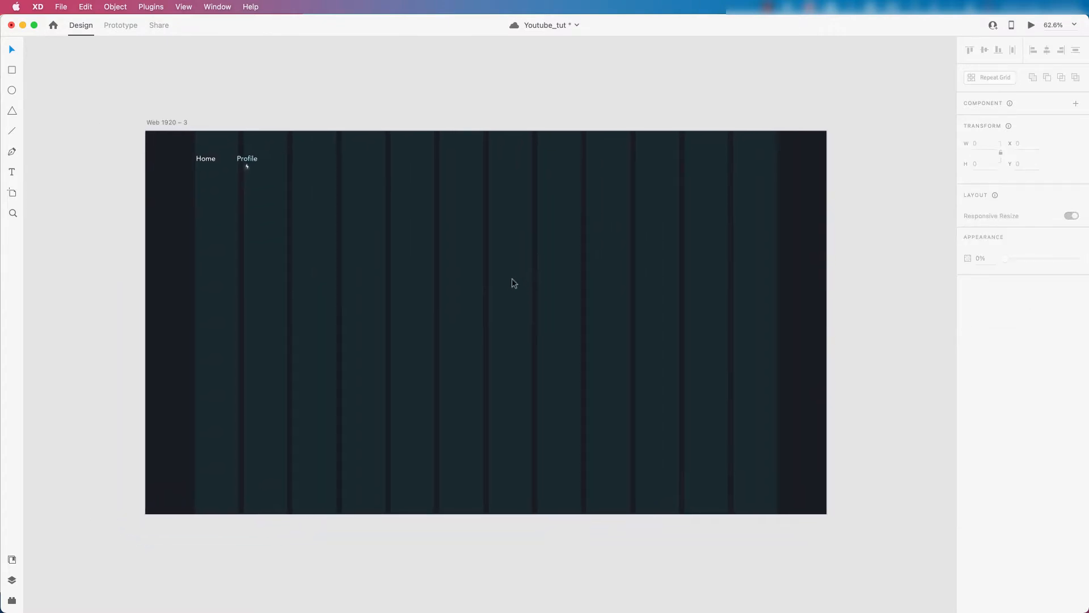
Step: Duplicate the "Home" text toward the far end of the header, at X 1449, Y 65
{"action": "left_click", "coordinate": [246, 160]}
{"action": "left_click", "coordinate": [206, 160]}
{"action": "key", "text": "alt"}
{"action": "left_click_drag", "start_coordinate": [211, 162], "coordinate": [672, 223]}
{"action": "scroll", "coordinate": [688, 150], "scroll_direction": "up", "scroll_amount": 3}
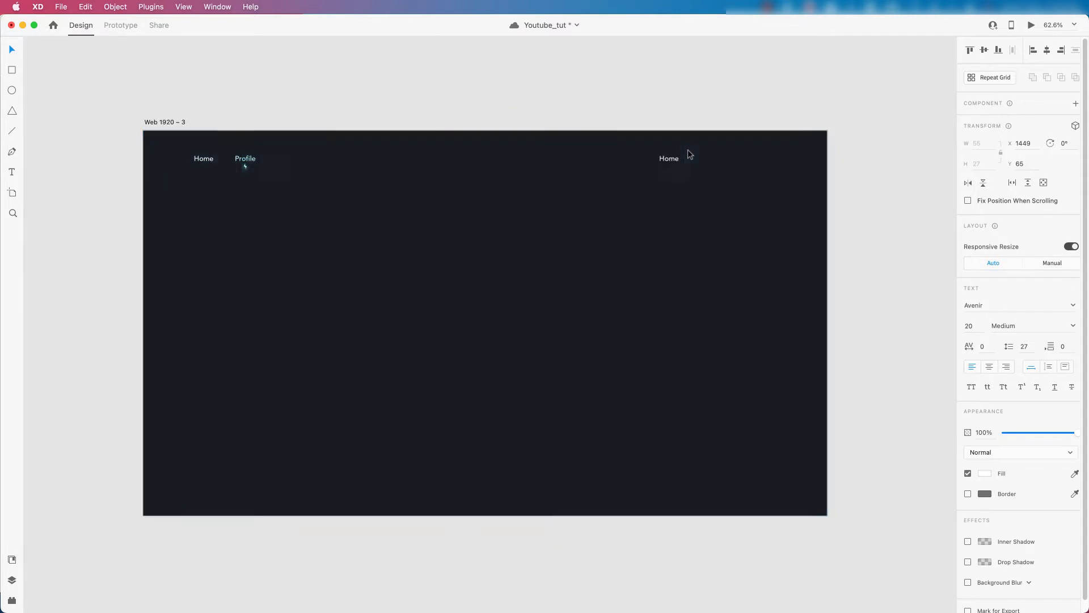
{"action": "scroll", "coordinate": [687, 152], "scroll_direction": "down", "scroll_amount": 3}
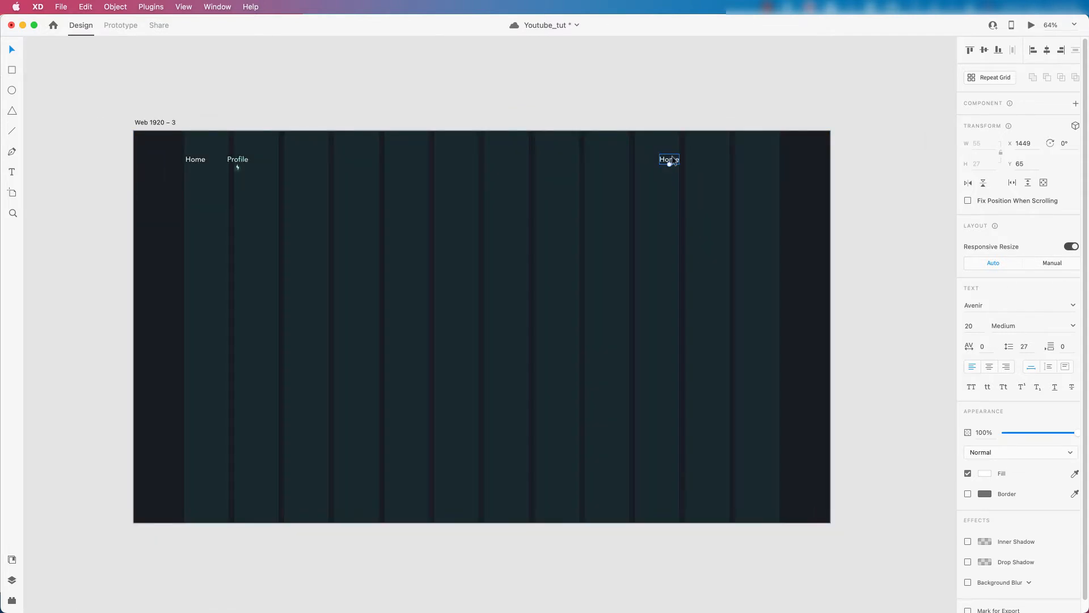
{"action": "scroll", "coordinate": [673, 161], "scroll_direction": "up", "scroll_amount": 3}
{"action": "scroll", "coordinate": [673, 162], "scroll_direction": "down", "scroll_amount": 4}
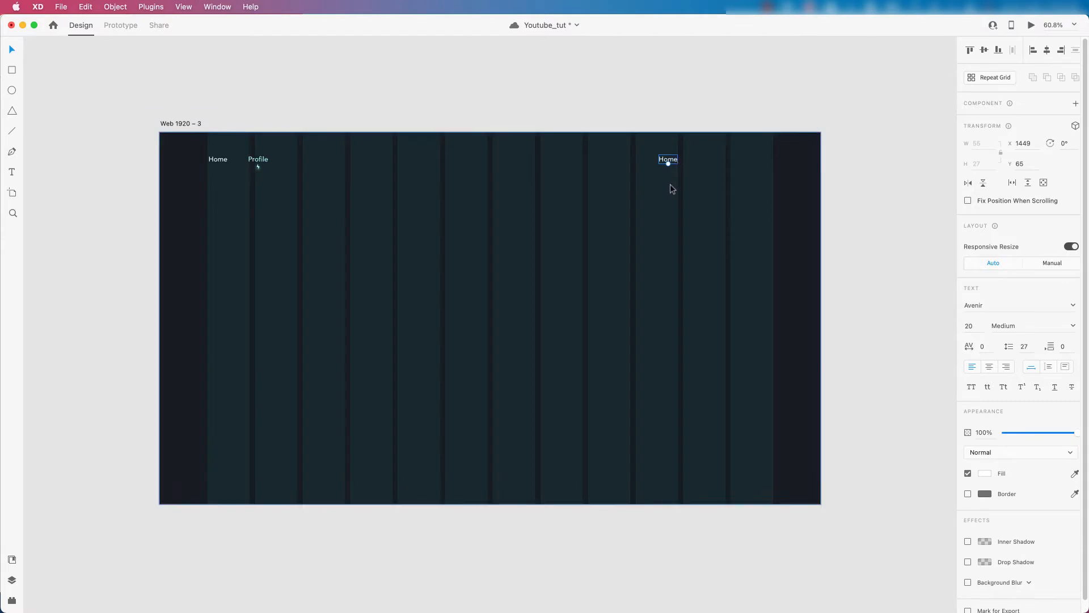
{"action": "left_click_drag", "start_coordinate": [671, 192], "coordinate": [697, 191]}
{"action": "key", "text": "super+shift+apostrophe"}
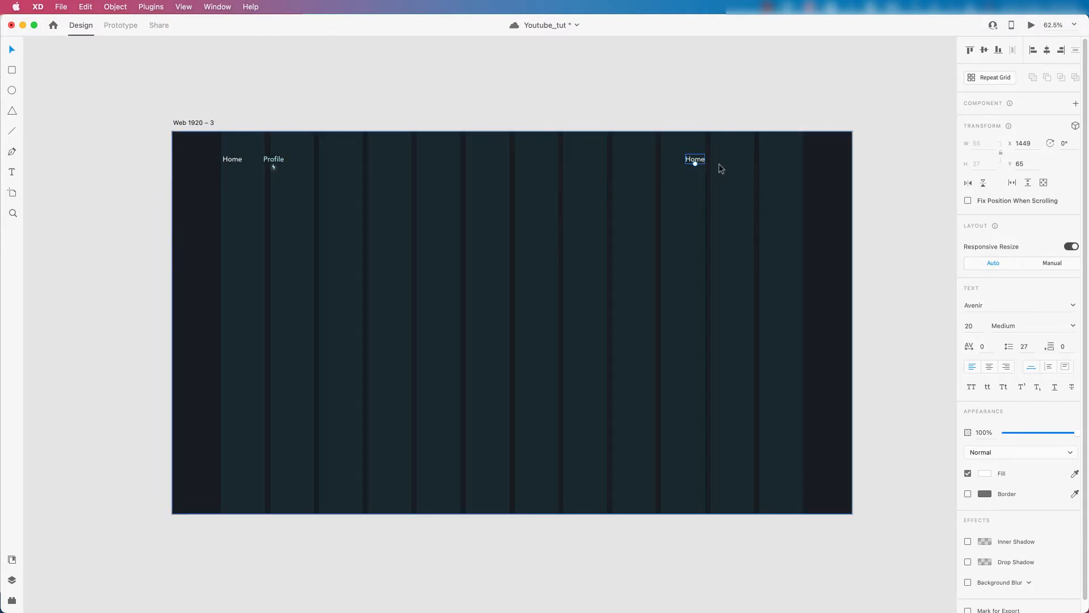
Step: Change the duplicated "Home" text to "Eng" and set its font size to 18
{"action": "double_click", "coordinate": [699, 159]}
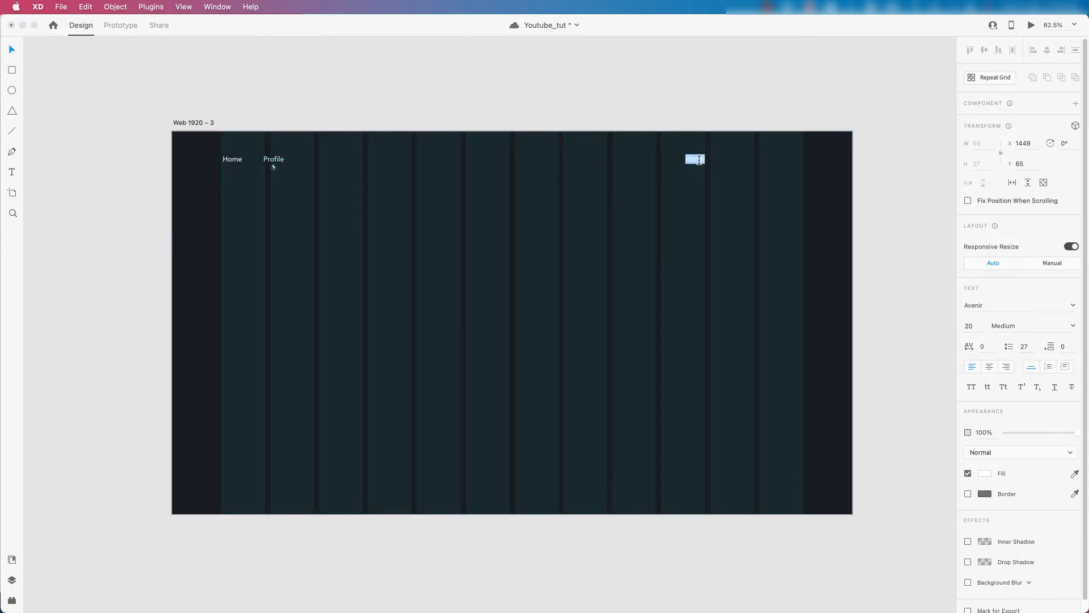
{"action": "type", "text": "Eng"}
{"action": "key", "text": "Escape"}
{"action": "left_click", "coordinate": [970, 326]}
{"action": "type", "text": "18"}
{"action": "key", "text": "Return"}
Step: Duplicate the "Eng" text beside itself at X 1474, Y 67 and change the copy to "Rus"
{"action": "scroll", "coordinate": [729, 158], "scroll_direction": "up", "scroll_amount": 3}
{"action": "mouse_move", "coordinate": [678, 161]}
{"action": "left_mouse_down"}
{"action": "mouse_move", "coordinate": [646, 162]}
{"action": "mouse_move", "coordinate": [690, 163]}
{"action": "left_mouse_up"}
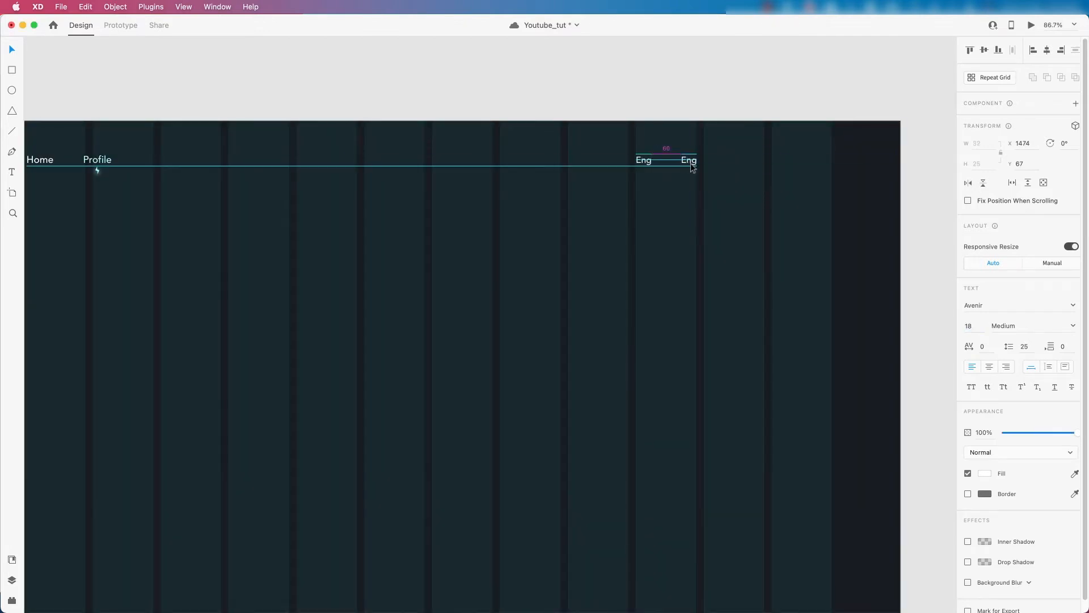
{"action": "double_click", "coordinate": [691, 163]}
{"action": "type", "text": "Rus"}
{"action": "key", "text": "Escape"}
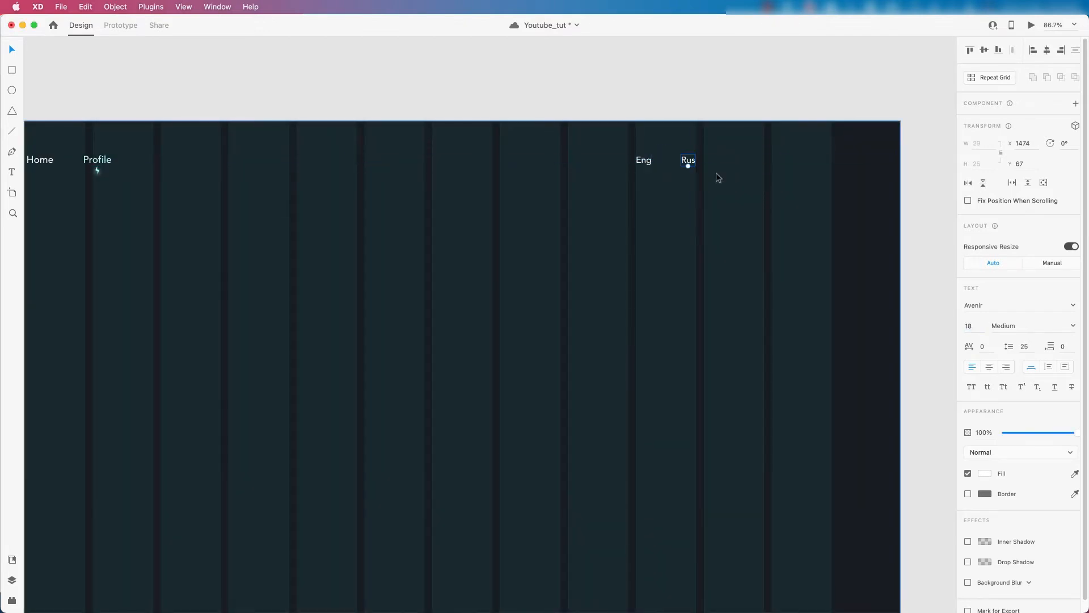
Step: Lower the opacity of the "Rus" text to 40%
{"action": "left_click", "coordinate": [1027, 434]}
{"action": "left_click_drag", "start_coordinate": [1029, 435], "coordinate": [1032, 435]}
{"action": "scroll", "coordinate": [744, 326], "scroll_direction": "down", "scroll_amount": 5}
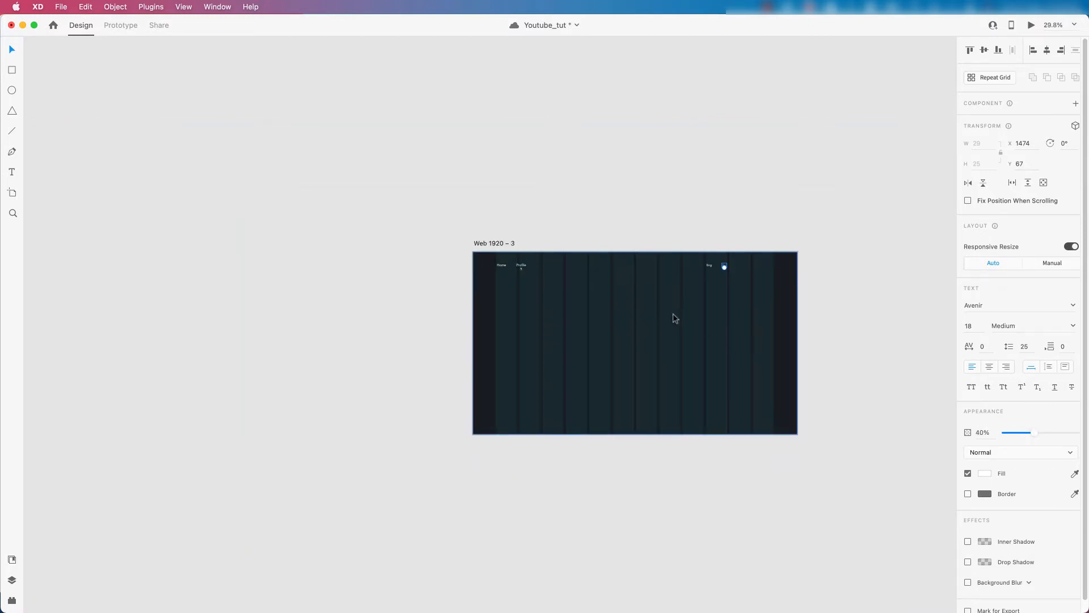
{"action": "scroll", "coordinate": [669, 329], "scroll_direction": "right", "scroll_amount": 5}
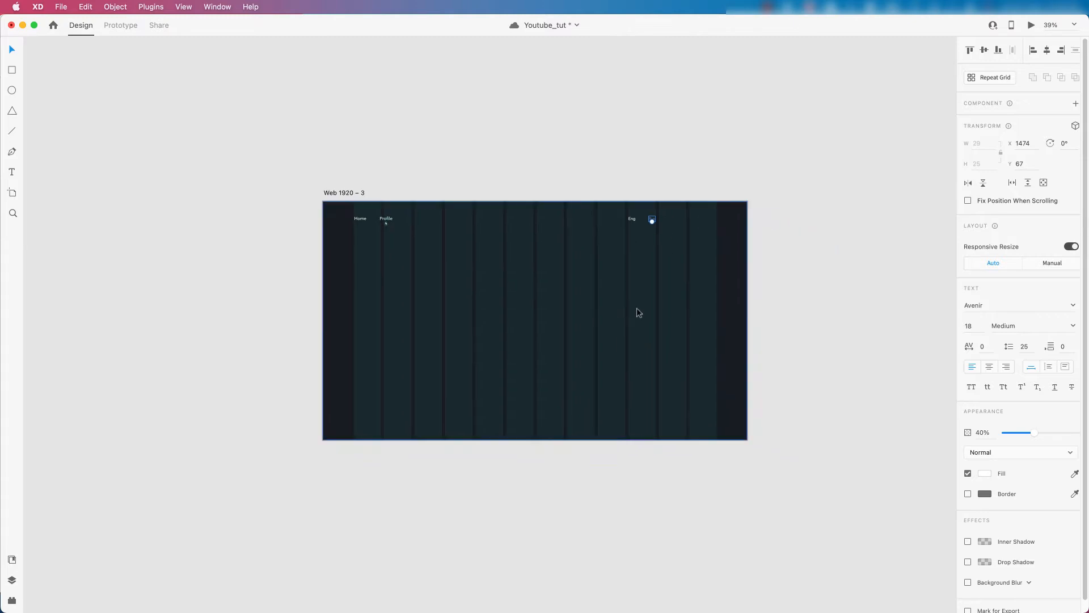
{"action": "left_click", "coordinate": [697, 294]}
{"action": "scroll", "coordinate": [697, 294], "scroll_direction": "up", "scroll_amount": 2}
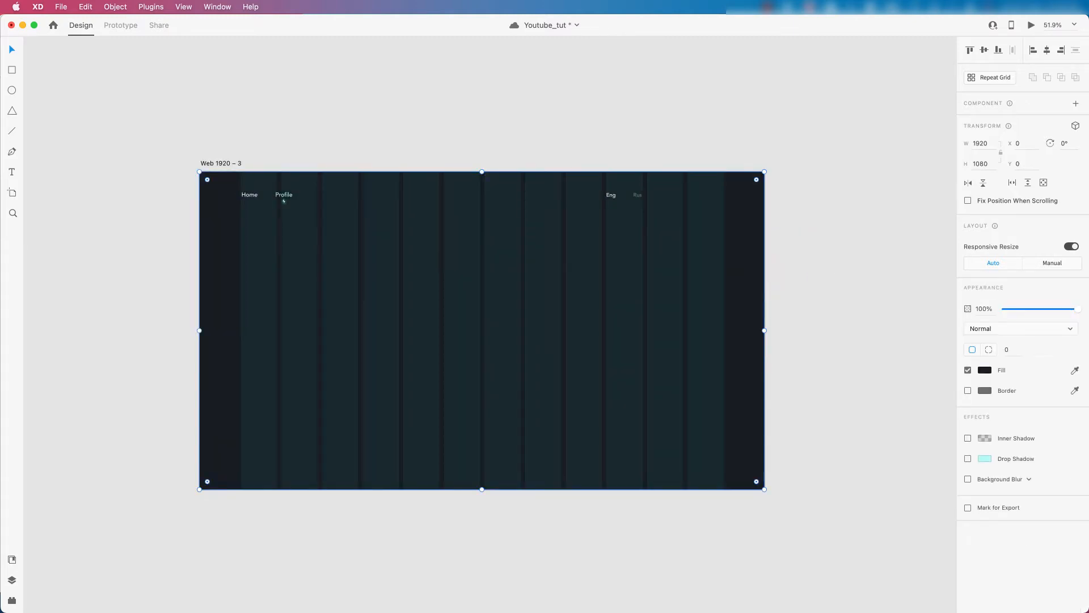
{"action": "scroll", "coordinate": [566, 200], "scroll_direction": "down", "scroll_amount": 3}
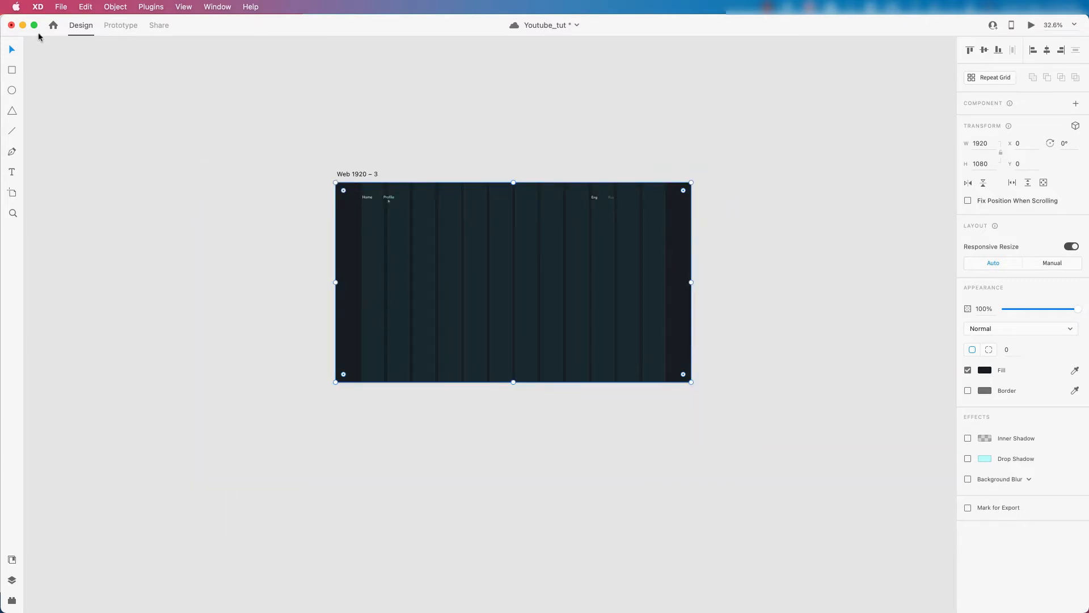
Step: Draw a 110 × 180 px rectangle and place it flush in the artboard's upper-right corner at X 1810, Y 0
{"action": "scroll", "coordinate": [729, 238], "scroll_direction": "up", "scroll_amount": 6}
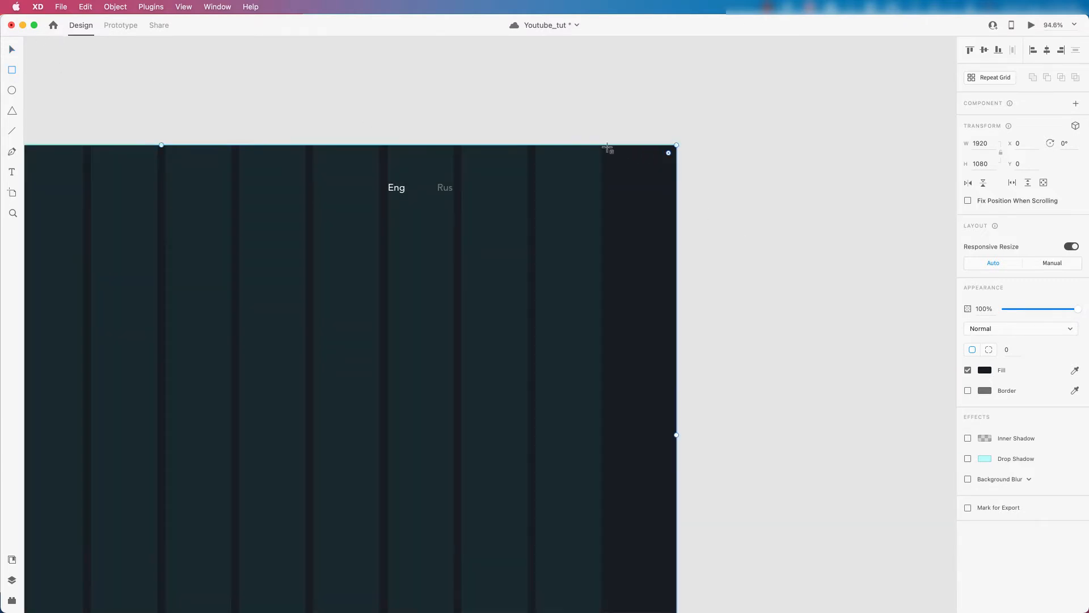
{"action": "left_click_drag", "start_coordinate": [615, 146], "coordinate": [674, 241]}
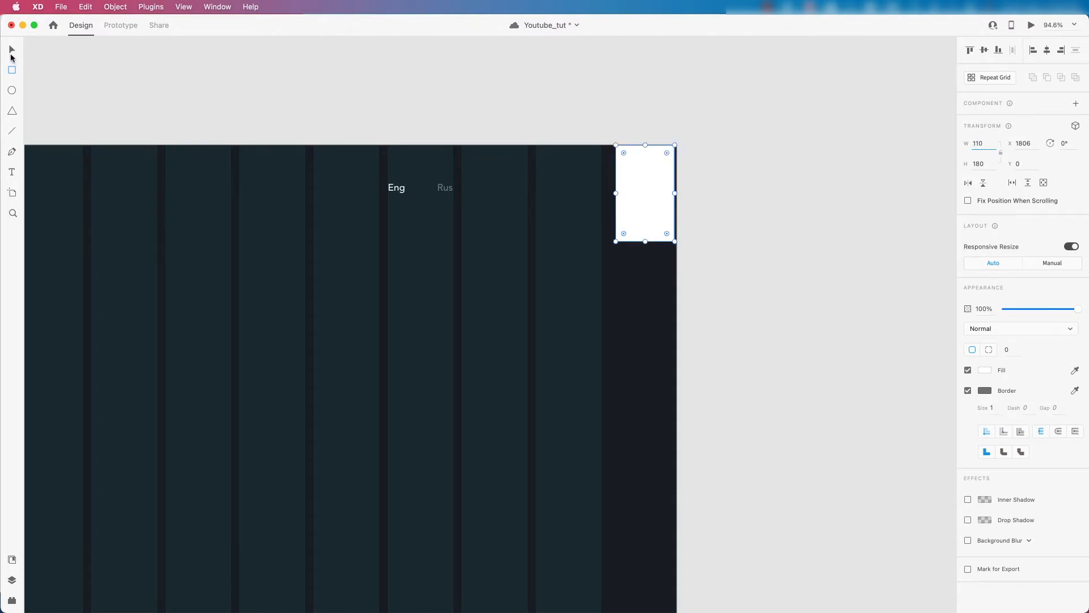
{"action": "left_click_drag", "start_coordinate": [645, 207], "coordinate": [647, 208]}
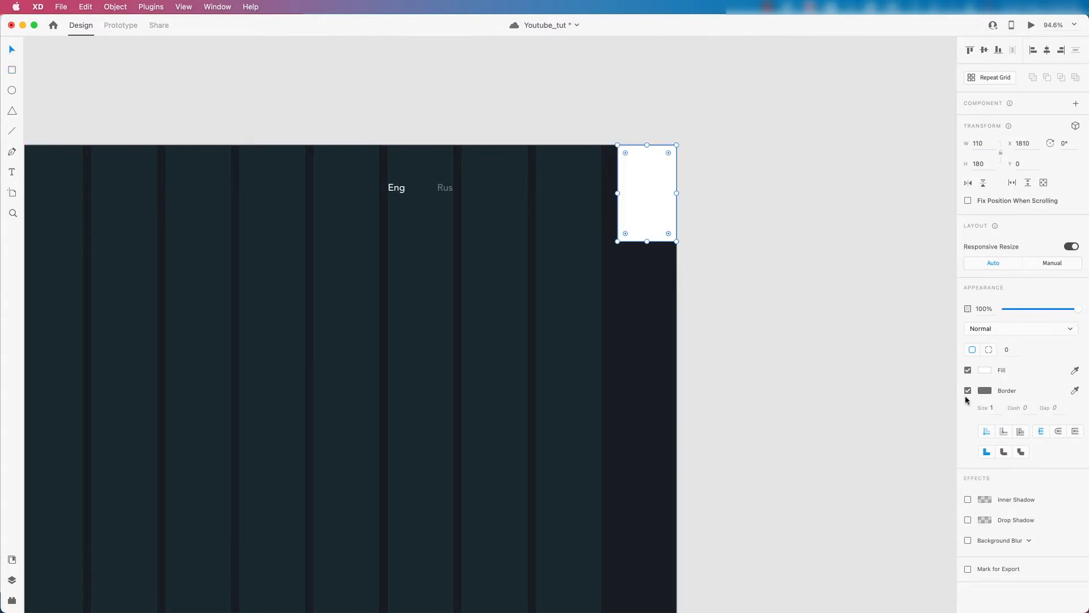
Step: Remove the corner rectangle's border and fill it with a near-black shade darker than #191C22
{"action": "left_click", "coordinate": [968, 390]}
{"action": "left_click", "coordinate": [985, 370]}
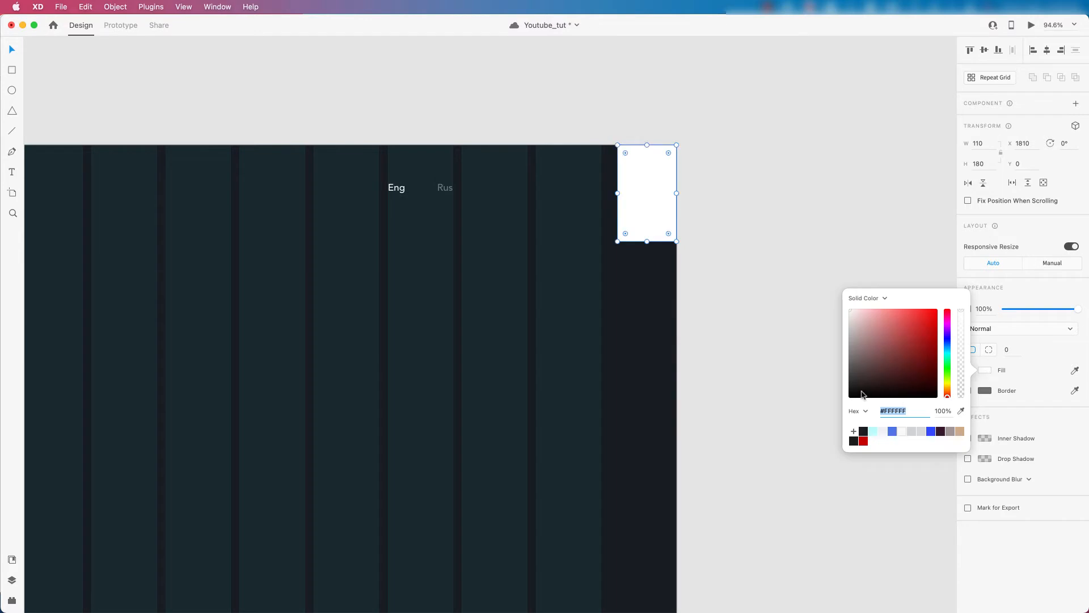
{"action": "left_click", "coordinate": [863, 432]}
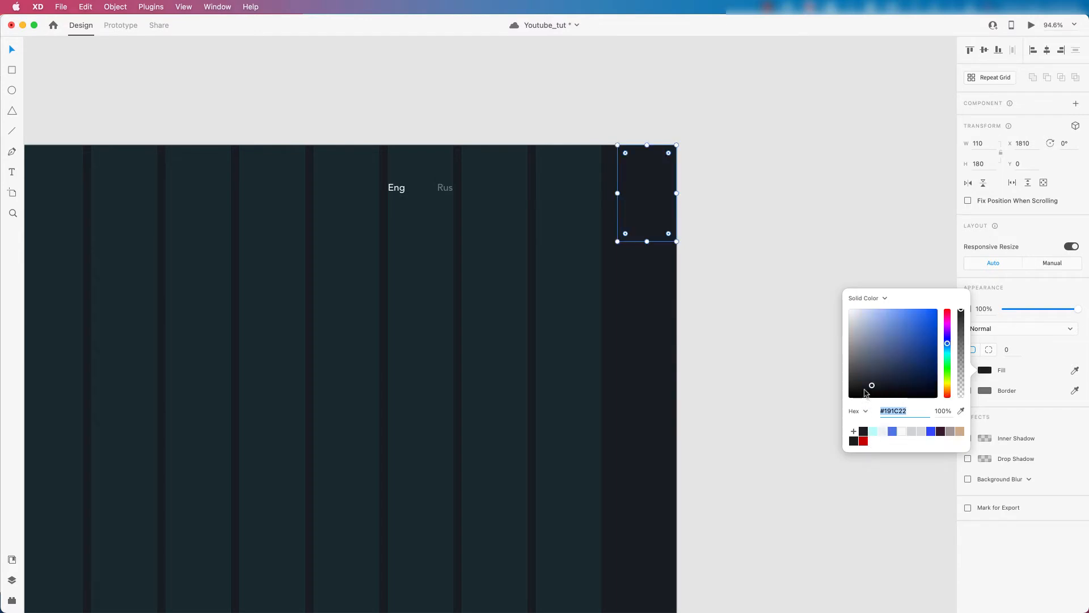
{"action": "left_click", "coordinate": [861, 391]}
{"action": "left_click", "coordinate": [747, 226]}
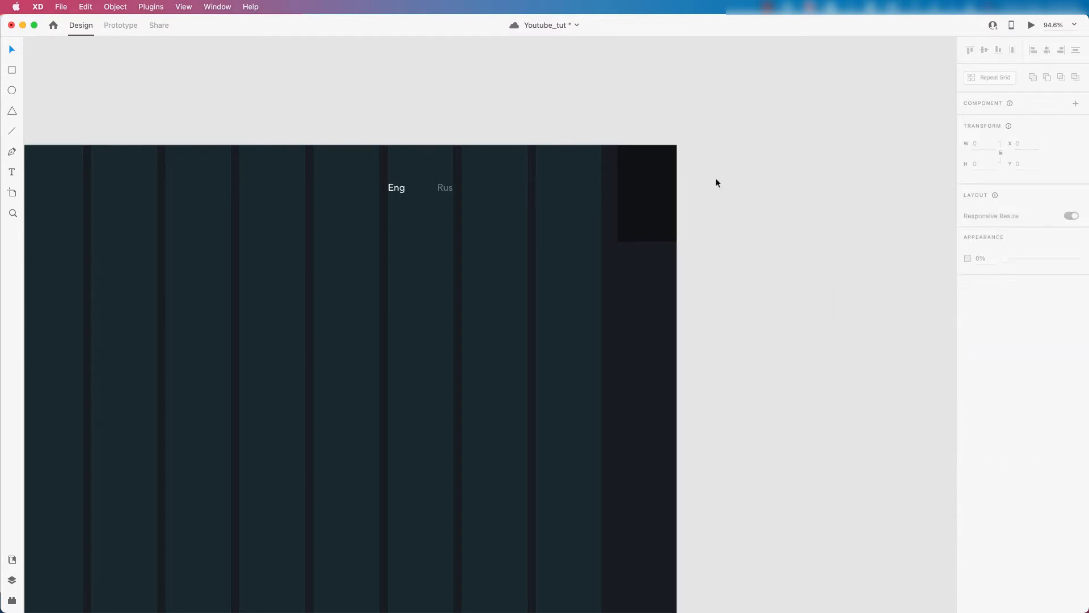
Step: Draw a 4 × 4 px circle near the middle of the dark corner rectangle, at about X 1863, Y 90
{"action": "scroll", "coordinate": [714, 179], "scroll_direction": "up", "scroll_amount": 5}
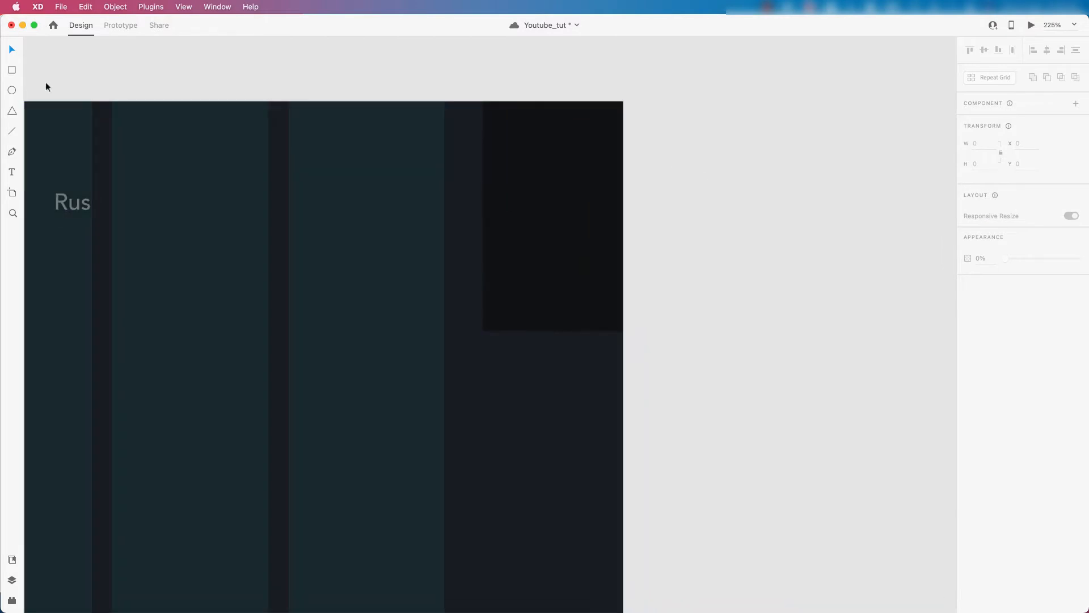
{"action": "left_click", "coordinate": [12, 90]}
{"action": "scroll", "coordinate": [581, 220], "scroll_direction": "up", "scroll_amount": 2}
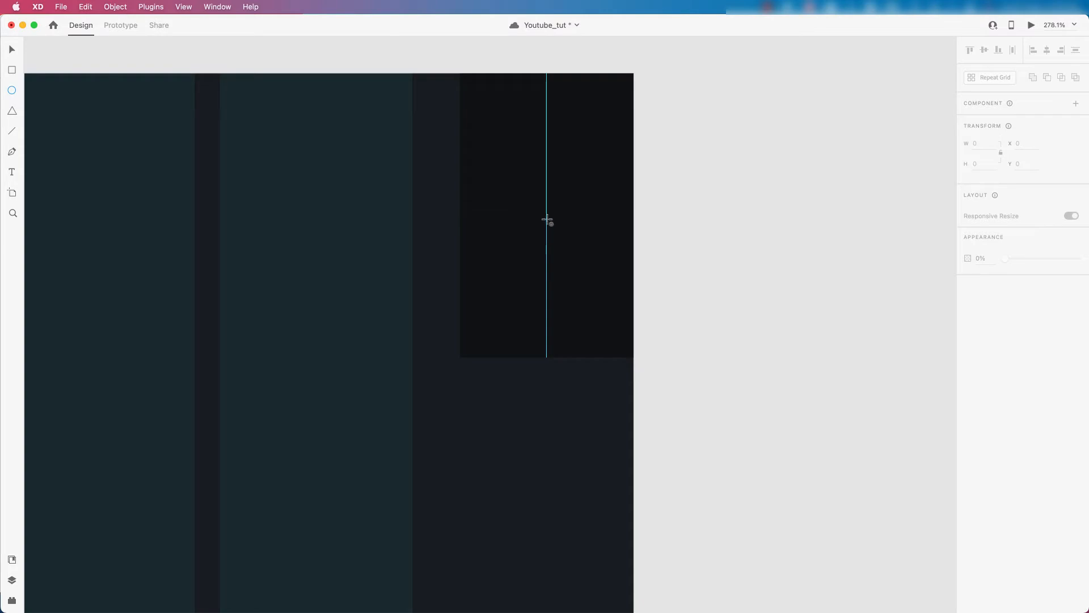
{"action": "left_click_drag", "start_coordinate": [547, 218], "coordinate": [550, 221]}
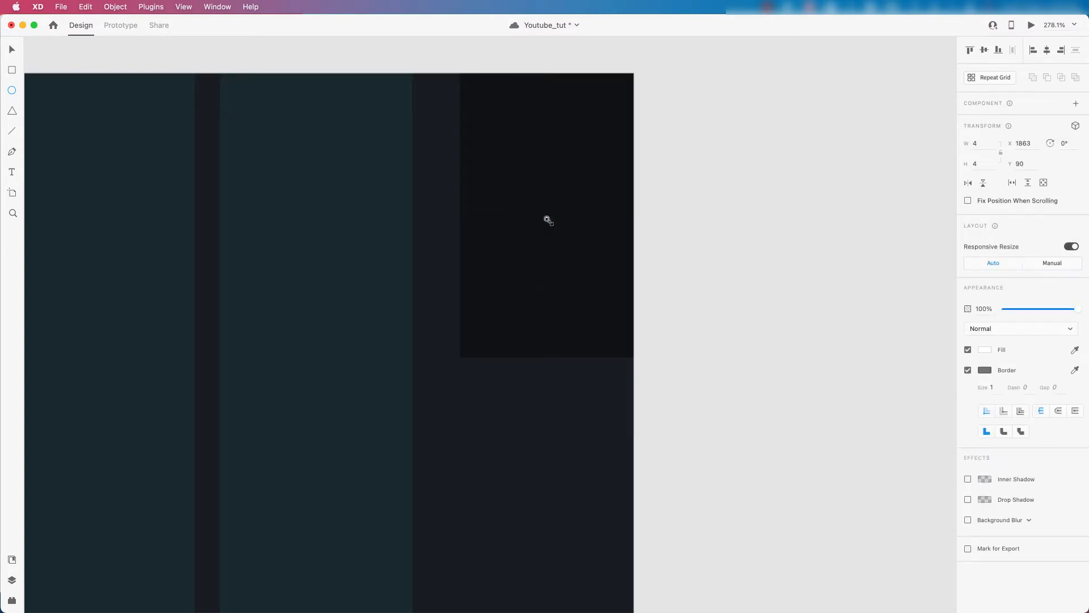
{"action": "scroll", "coordinate": [547, 220], "scroll_direction": "up", "scroll_amount": 10}
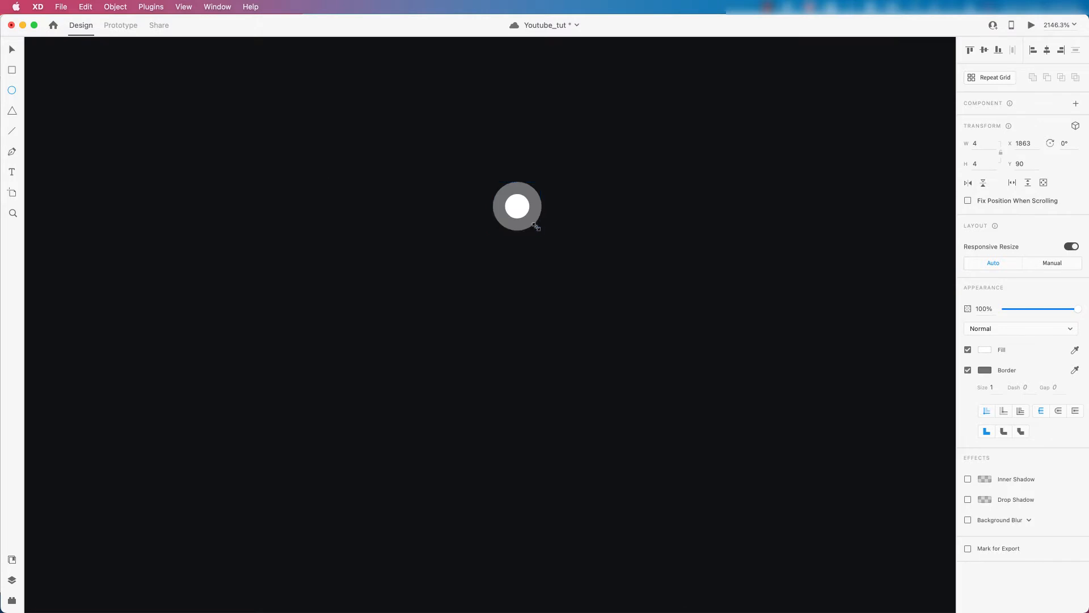
Step: Shrink the circle to 2 × 2 px about its center and remove its border
{"action": "left_click_drag", "start_coordinate": [535, 227], "coordinate": [530, 223]}
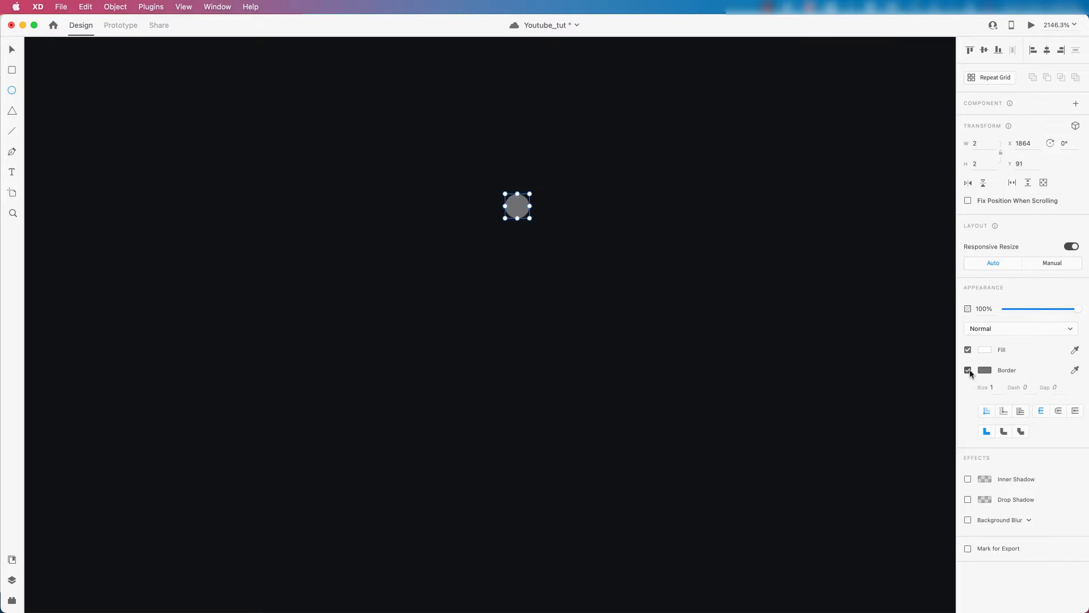
{"action": "left_click", "coordinate": [969, 371]}
{"action": "left_click", "coordinate": [12, 50]}
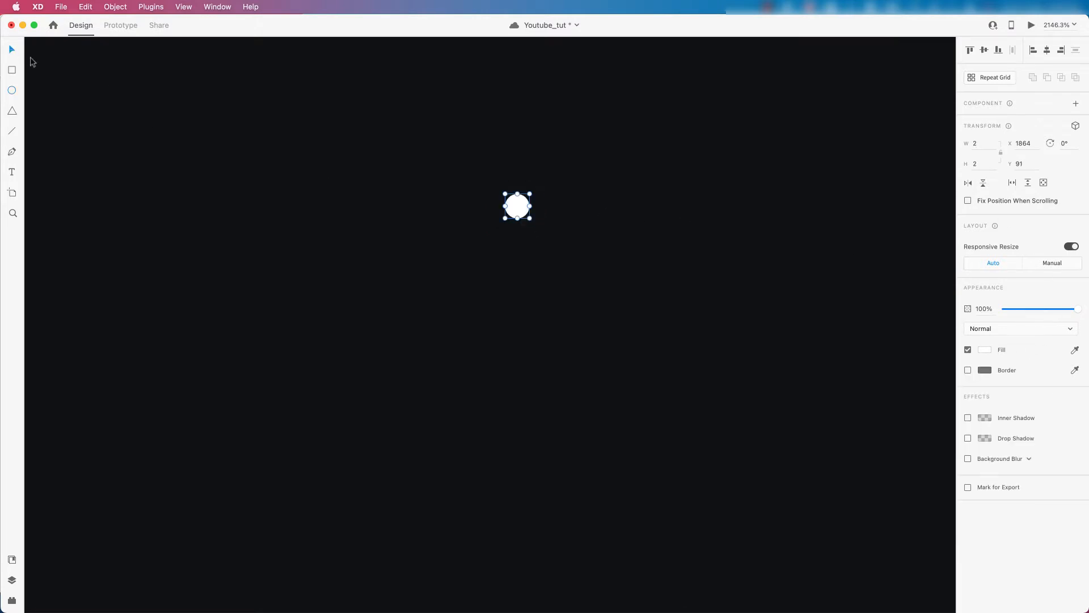
Step: Duplicate the white dot into an evenly spaced three-by-three grid and group the dots
{"action": "left_click_drag", "start_coordinate": [519, 211], "coordinate": [592, 213]}
{"action": "left_click_drag", "start_coordinate": [592, 213], "coordinate": [594, 351]}
{"action": "left_click", "coordinate": [522, 208], "text": "shift"}
{"action": "left_click", "coordinate": [592, 213], "text": "shift"}
{"action": "key", "text": "super+g"}
{"action": "left_click", "coordinate": [592, 279], "text": "shift"}
{"action": "left_click", "coordinate": [587, 204], "text": "shift"}
{"action": "key", "text": "super+g"}
Step: Center the dot-grid group horizontally and vertically within the dark corner rectangle
{"action": "scroll", "coordinate": [564, 231], "scroll_direction": "down", "scroll_amount": 10}
{"action": "left_click", "coordinate": [619, 230], "text": "shift"}
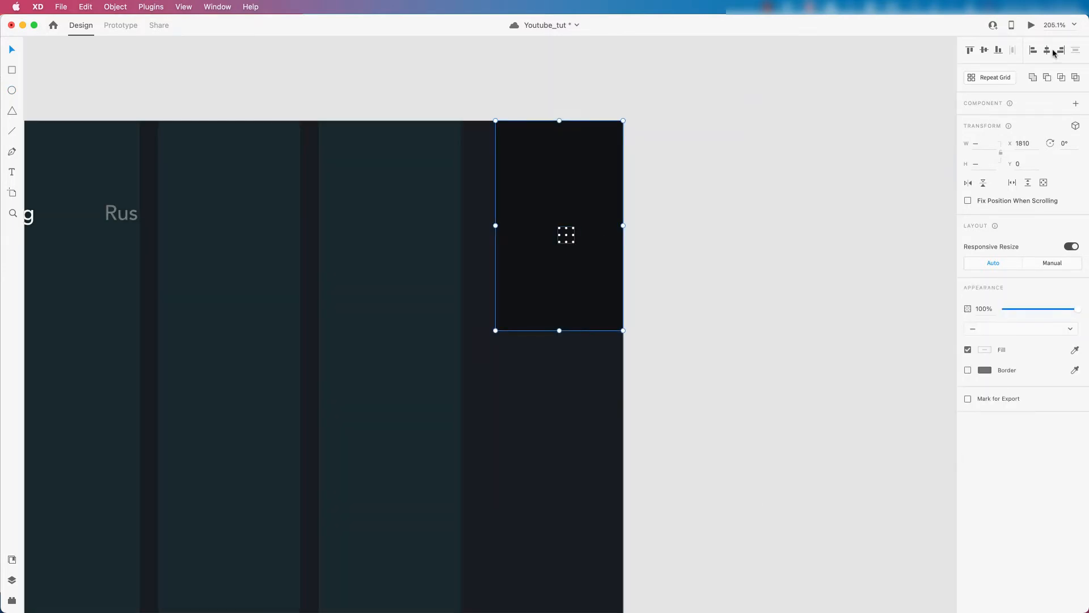
{"action": "left_click", "coordinate": [1047, 51]}
{"action": "left_click", "coordinate": [985, 51]}
{"action": "scroll", "coordinate": [770, 190], "scroll_direction": "down", "scroll_amount": 10}
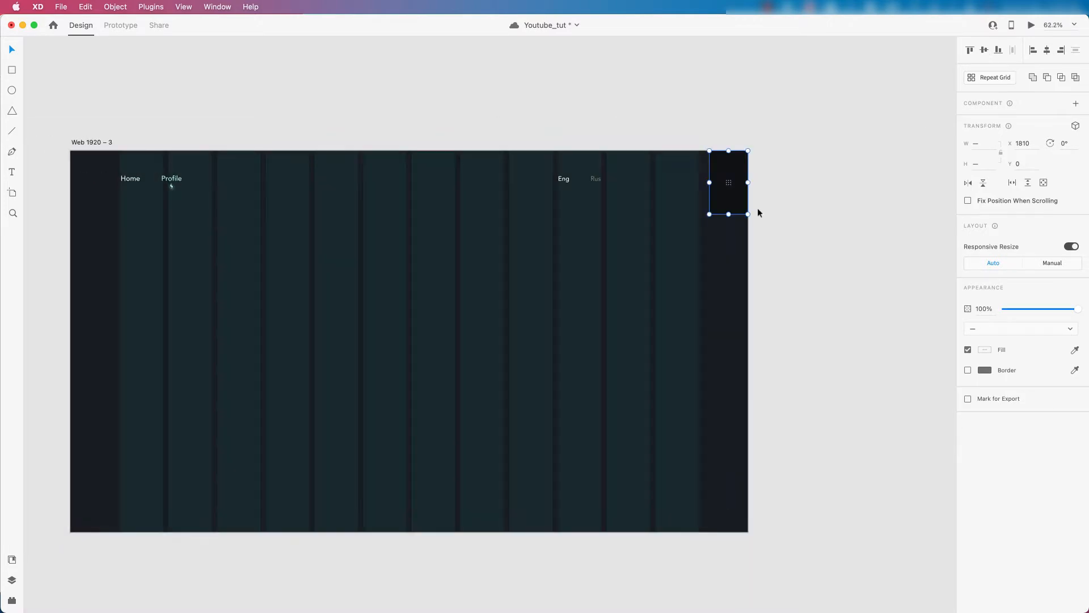
{"action": "scroll", "coordinate": [759, 211], "scroll_direction": "up", "scroll_amount": 5}
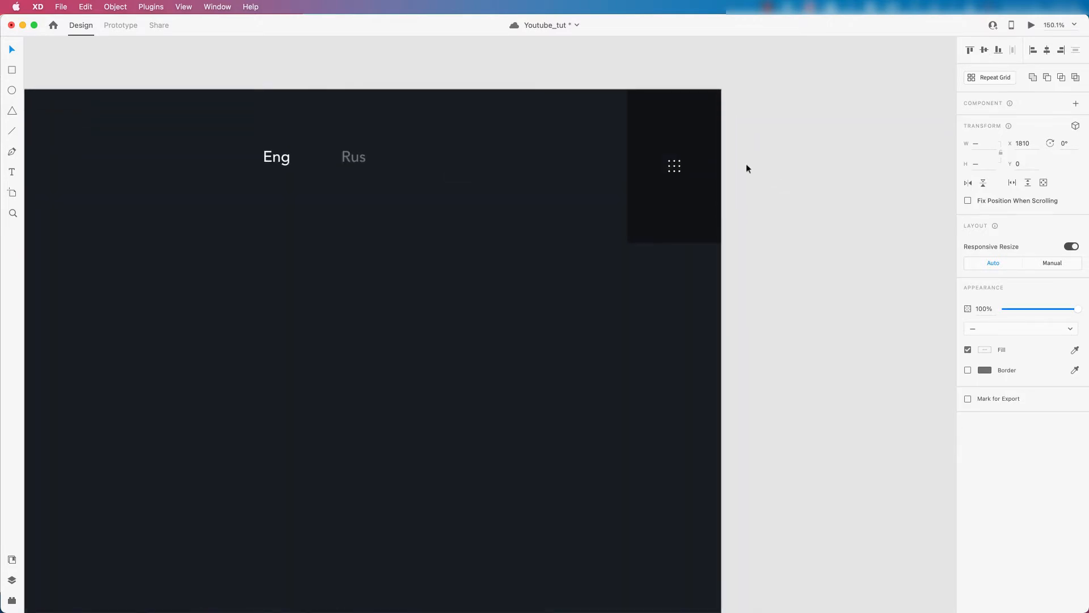
{"action": "left_click", "coordinate": [747, 169]}
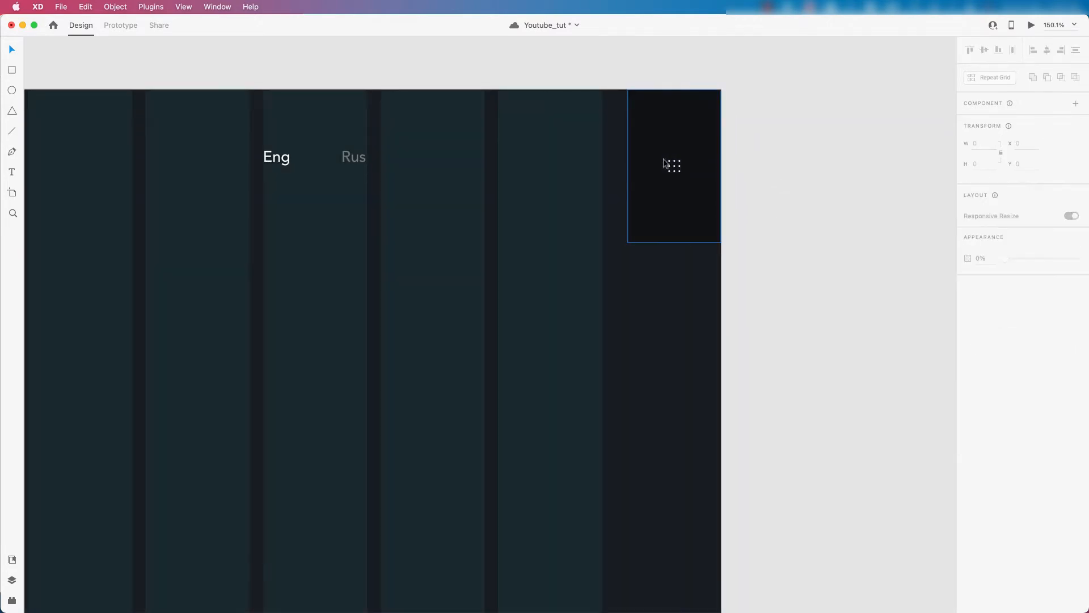
Step: Move the dot grid up so it stays centered while reducing the dark corner rectangle's height to 160 px
{"action": "left_click", "coordinate": [675, 166]}
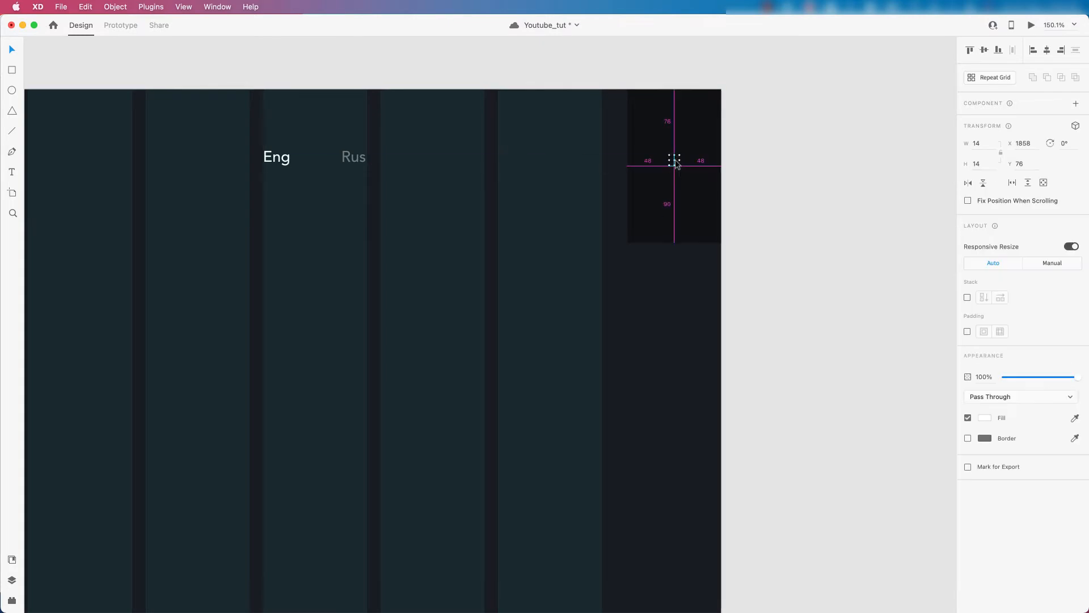
{"action": "left_click", "coordinate": [683, 215]}
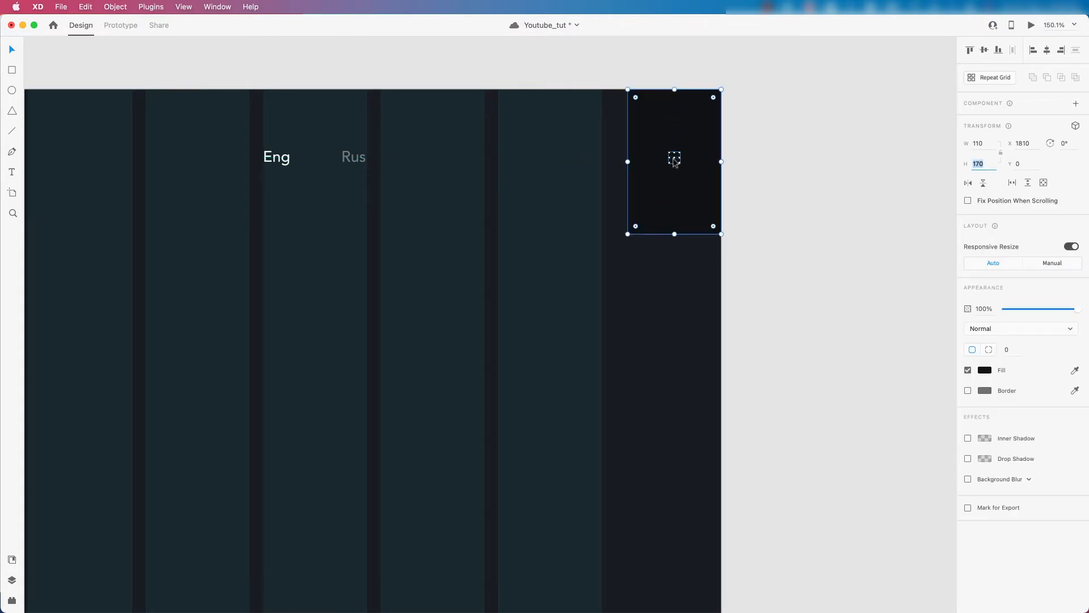
{"action": "type", "text": "160"}
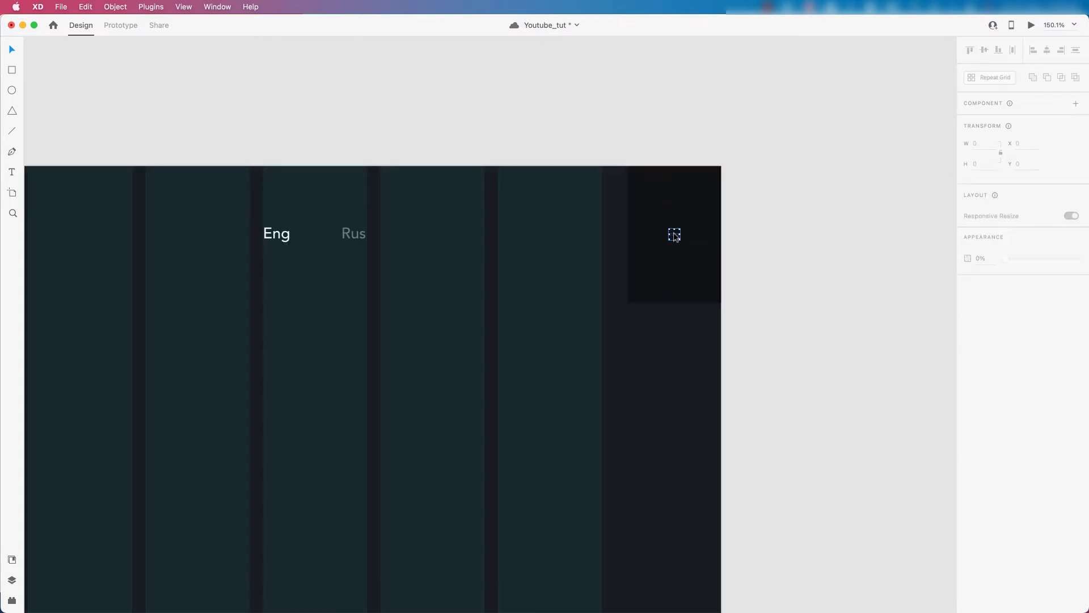
Step: Group the dark corner rectangle together with the dot grid
{"action": "left_click", "coordinate": [696, 212]}
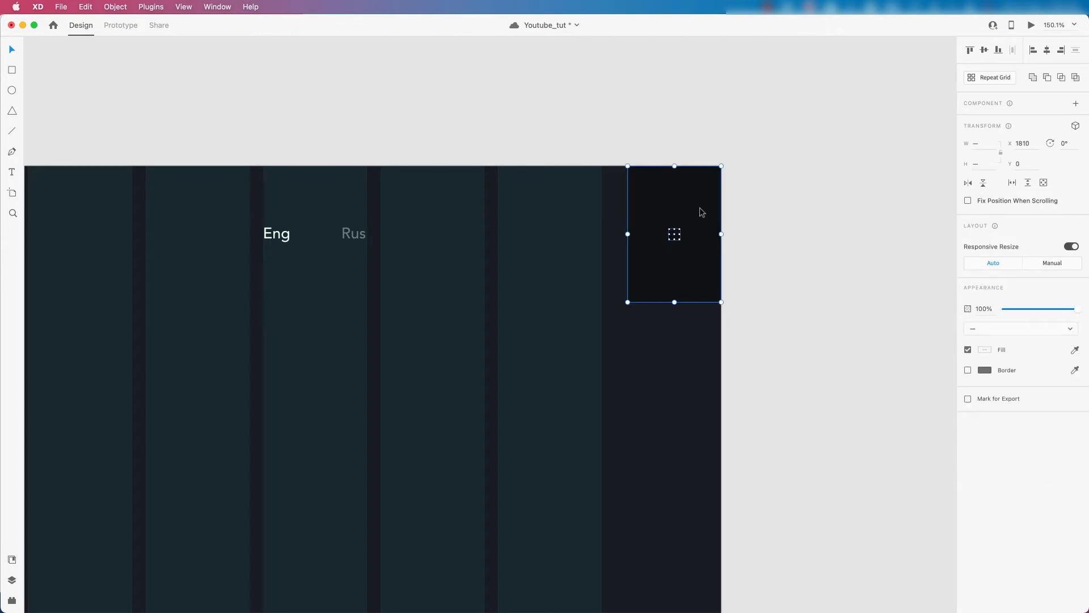
{"action": "scroll", "coordinate": [702, 213], "scroll_direction": "down", "scroll_amount": 10}
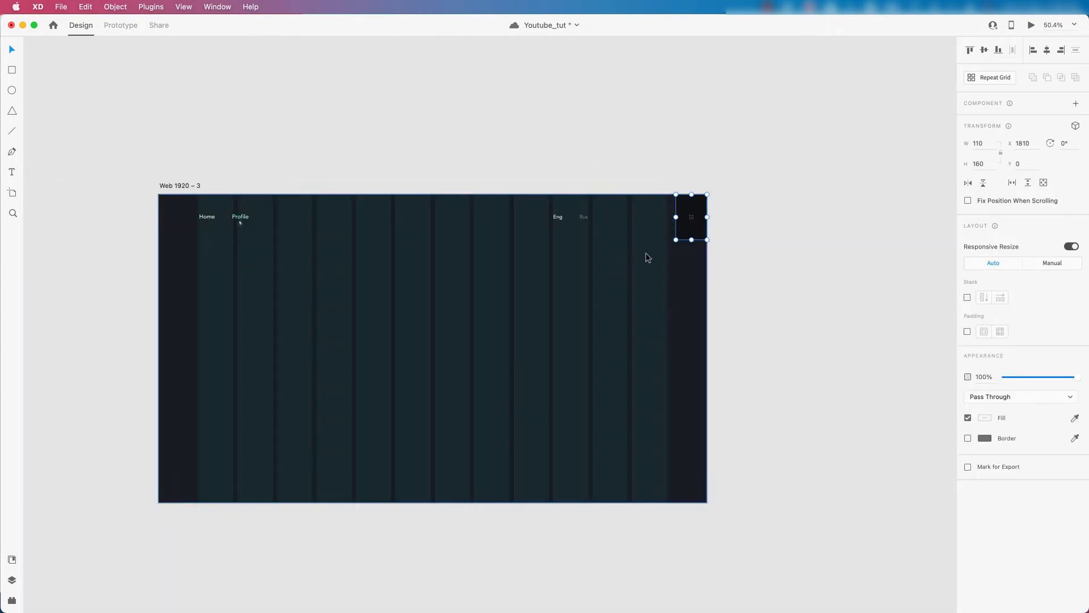
{"action": "scroll", "coordinate": [617, 261], "scroll_direction": "down", "scroll_amount": 3}
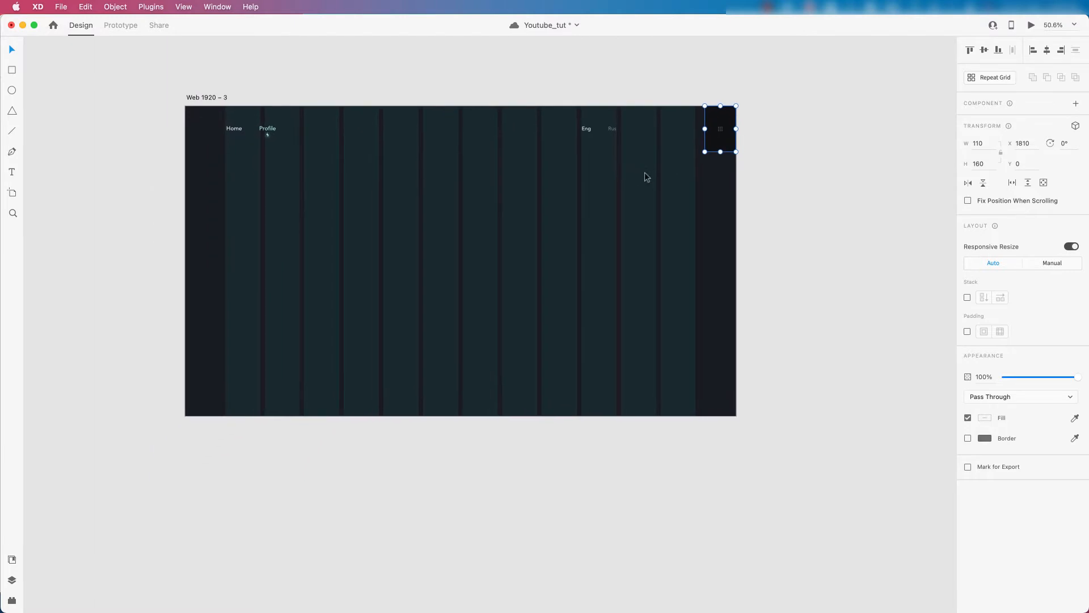
{"action": "scroll", "coordinate": [645, 172], "scroll_direction": "down", "scroll_amount": 2}
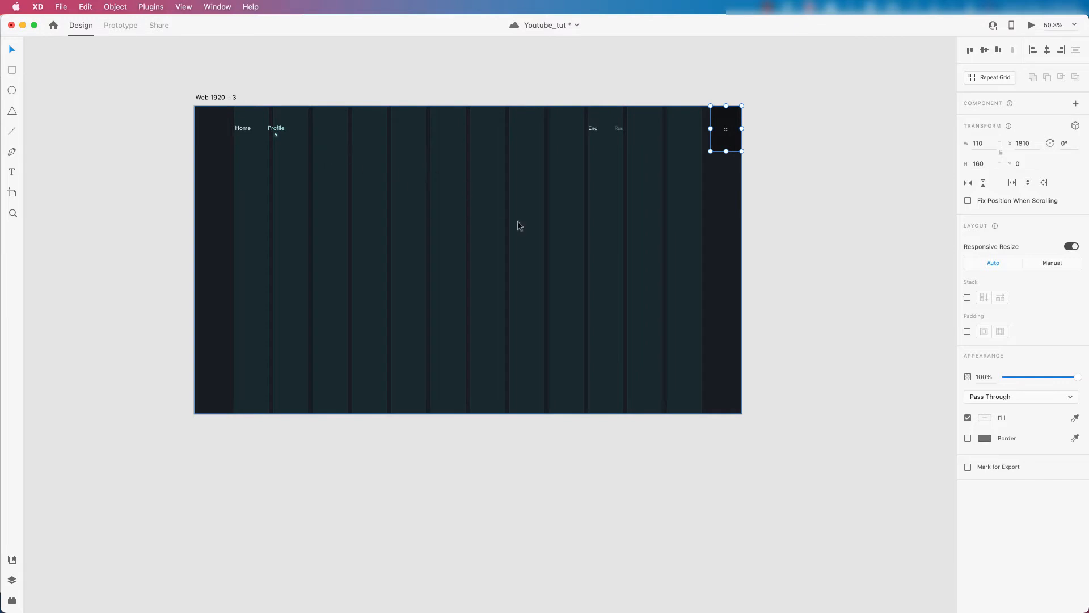
Step: Place the character_groups component from the document assets near the artboard's middle, at about X 656, Y 224
{"action": "left_click", "coordinate": [11, 578]}
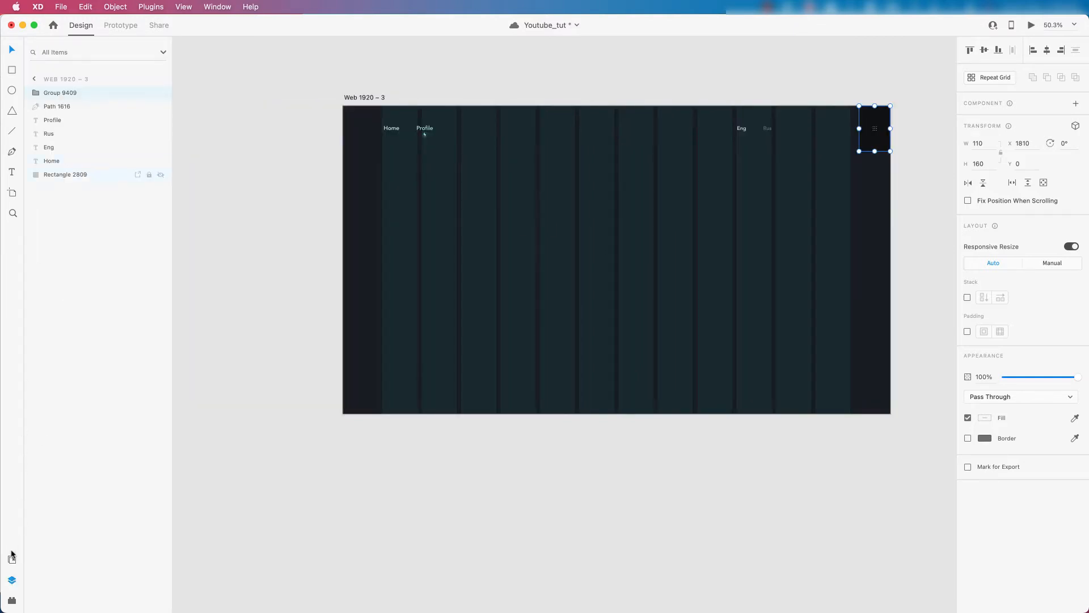
{"action": "left_click", "coordinate": [11, 557]}
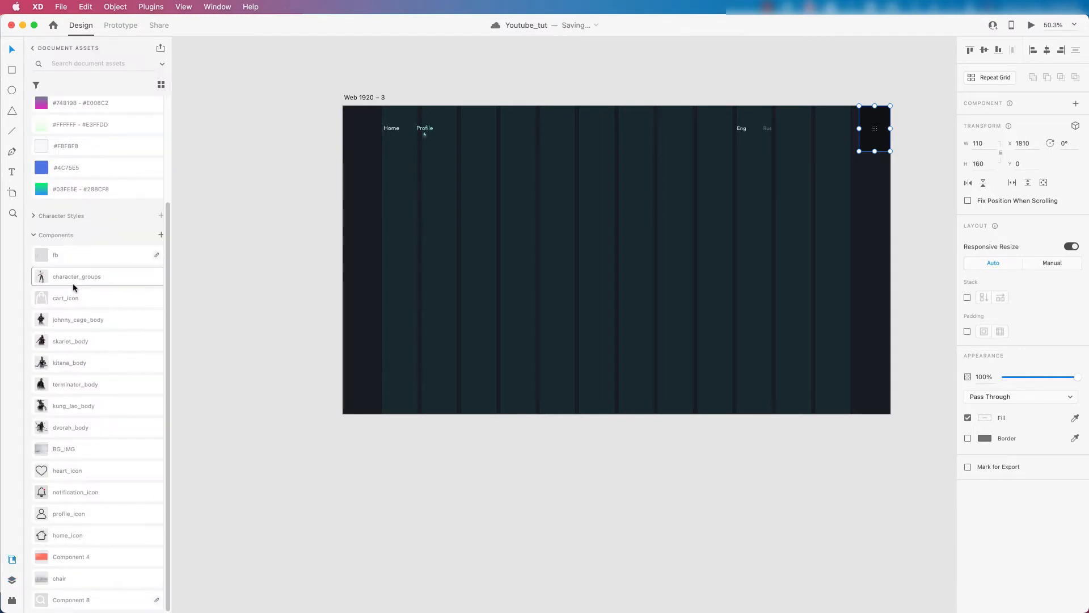
{"action": "left_click_drag", "start_coordinate": [65, 282], "coordinate": [621, 237]}
{"action": "left_click_drag", "start_coordinate": [700, 322], "coordinate": [607, 256]}
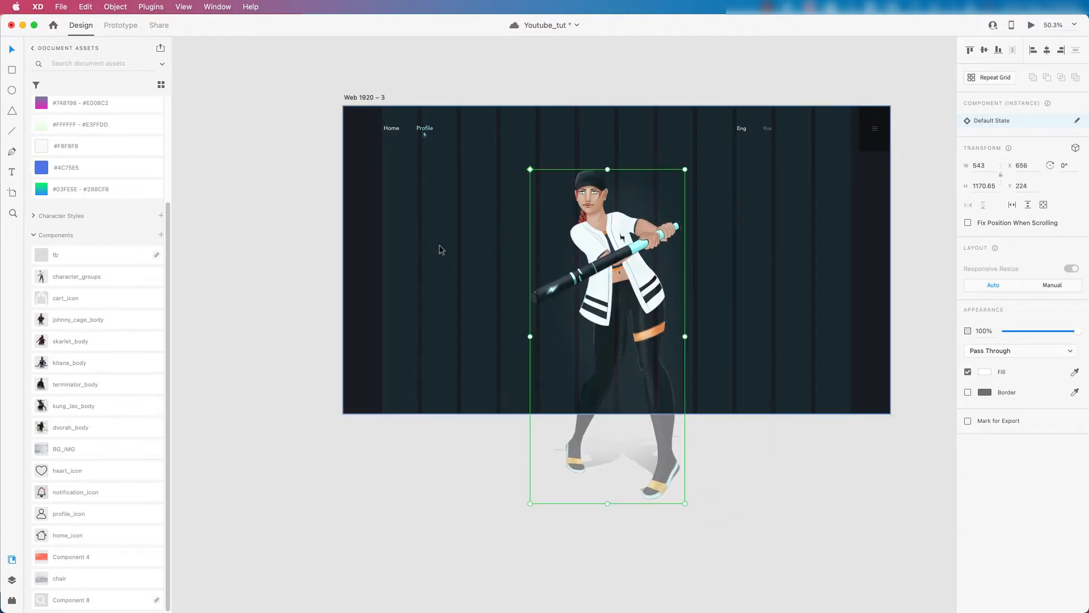
{"action": "scroll", "coordinate": [440, 244], "scroll_direction": "down", "scroll_amount": 5}
{"action": "scroll", "coordinate": [539, 244], "scroll_direction": "up", "scroll_amount": 4}
{"action": "scroll", "coordinate": [541, 248], "scroll_direction": "up", "scroll_amount": 4}
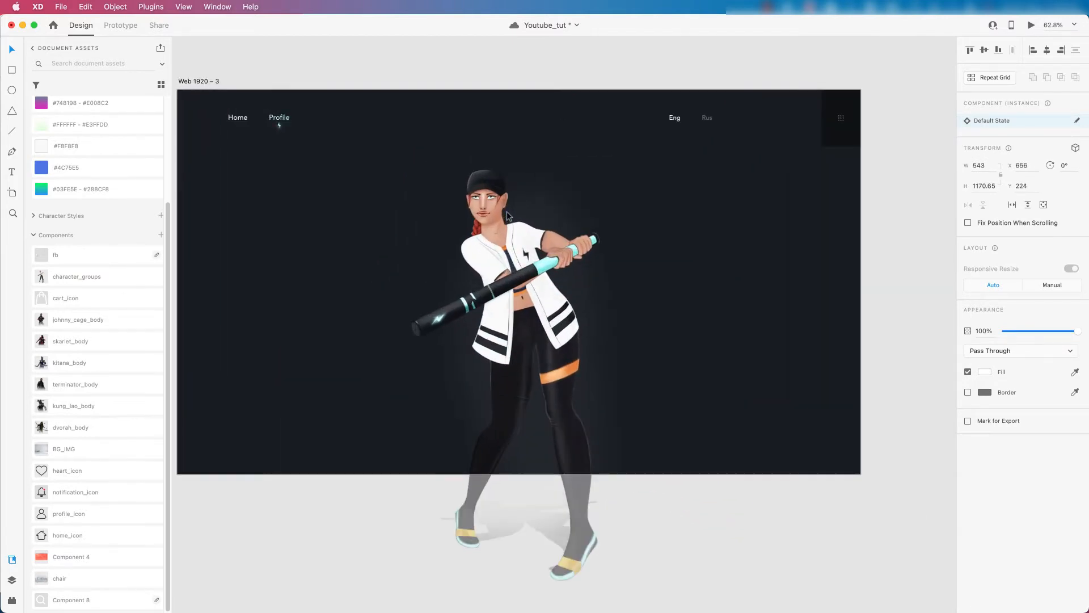
{"action": "scroll", "coordinate": [526, 232], "scroll_direction": "down", "scroll_amount": 4}
{"action": "left_click", "coordinate": [11, 560]}
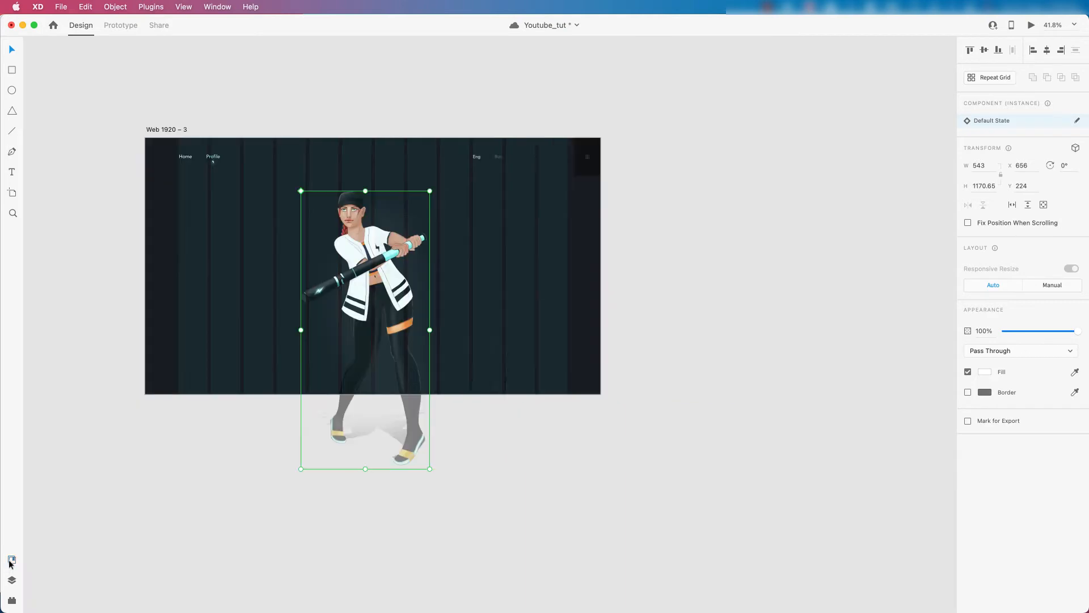
Step: Nudge the character component sideways to X 658, keeping it at Y 224
{"action": "scroll", "coordinate": [238, 247], "scroll_direction": "up", "scroll_amount": 1}
{"action": "scroll", "coordinate": [325, 259], "scroll_direction": "up", "scroll_amount": 1}
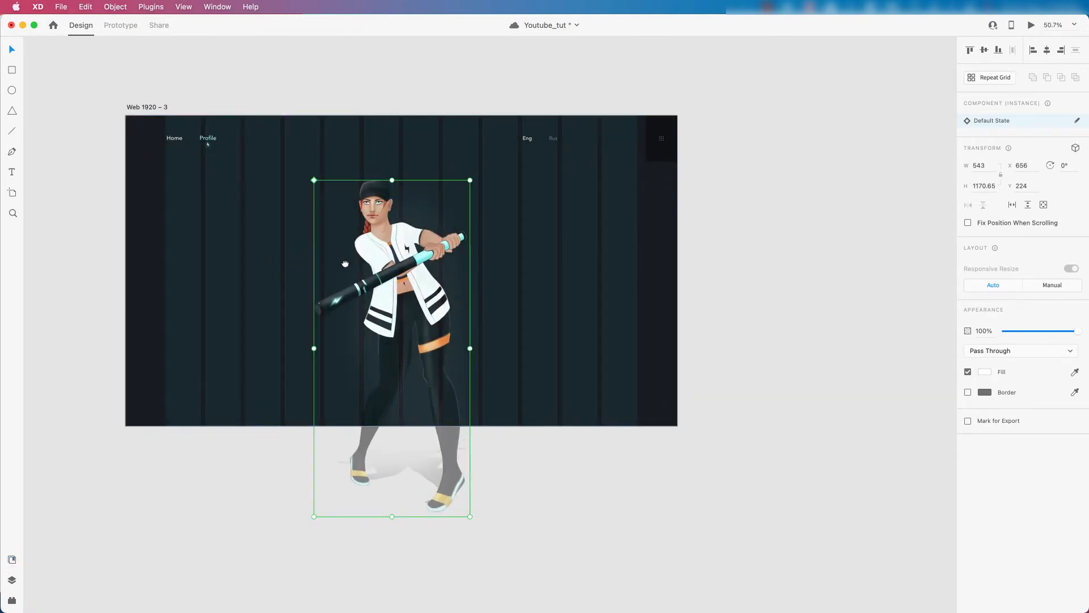
{"action": "left_click_drag", "start_coordinate": [345, 264], "coordinate": [411, 264]}
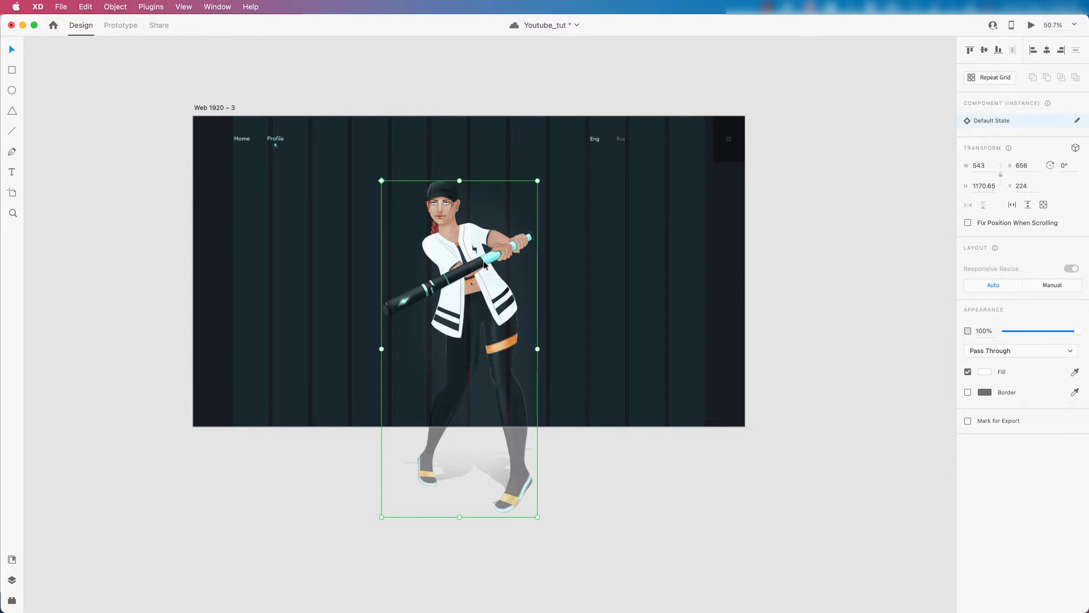
{"action": "left_click_drag", "start_coordinate": [468, 261], "coordinate": [468, 262]}
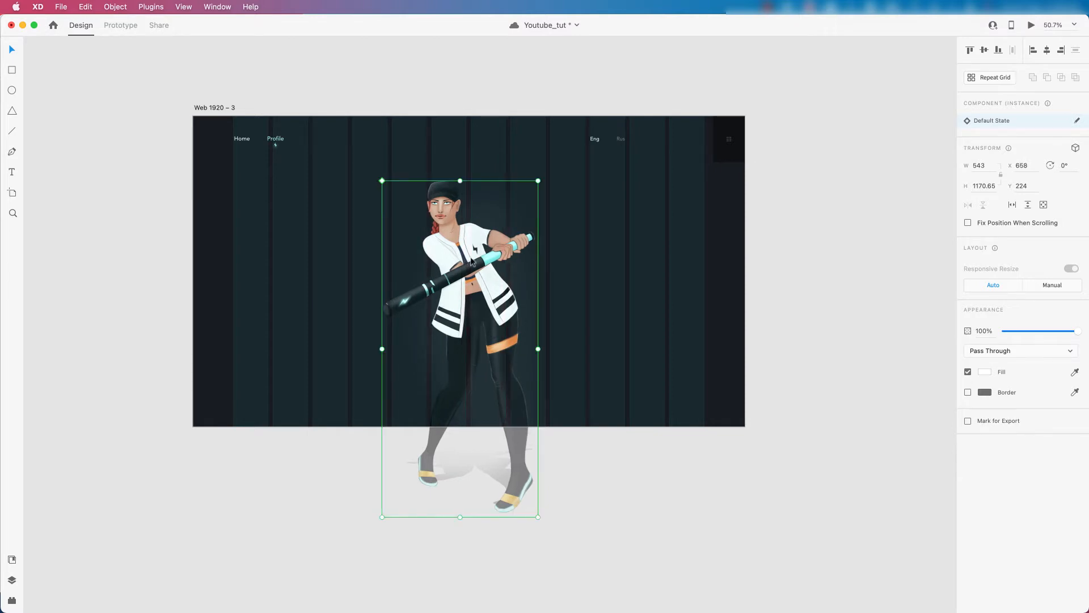
{"action": "left_click", "coordinate": [785, 286]}
{"action": "scroll", "coordinate": [376, 236], "scroll_direction": "up", "scroll_amount": 1}
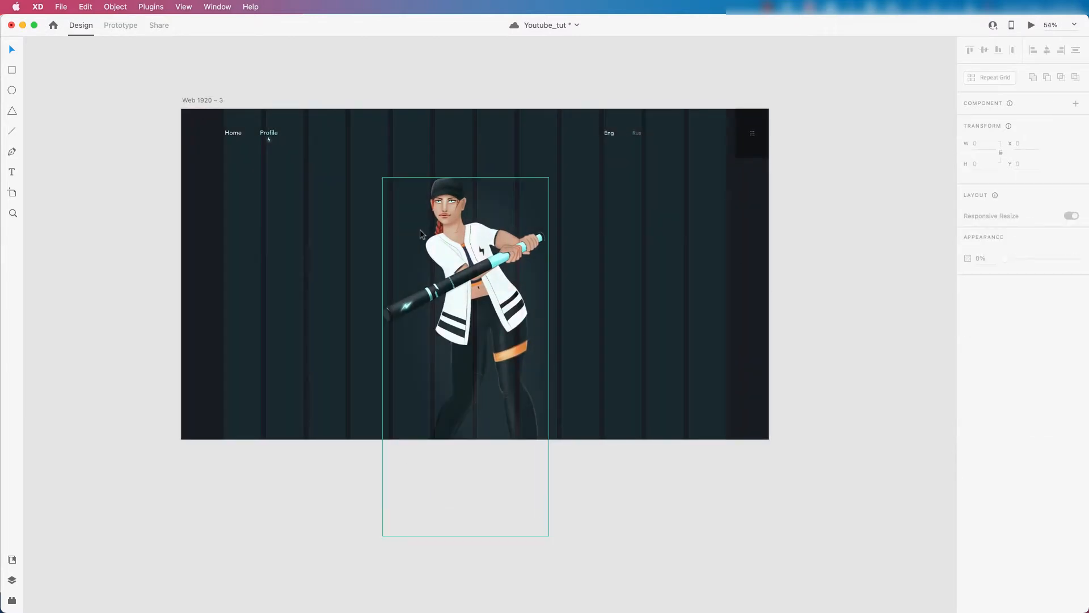
Step: Draw a vertical line 1080 px high at X 140, along the first layout column's outer edge
{"action": "left_click", "coordinate": [200, 101]}
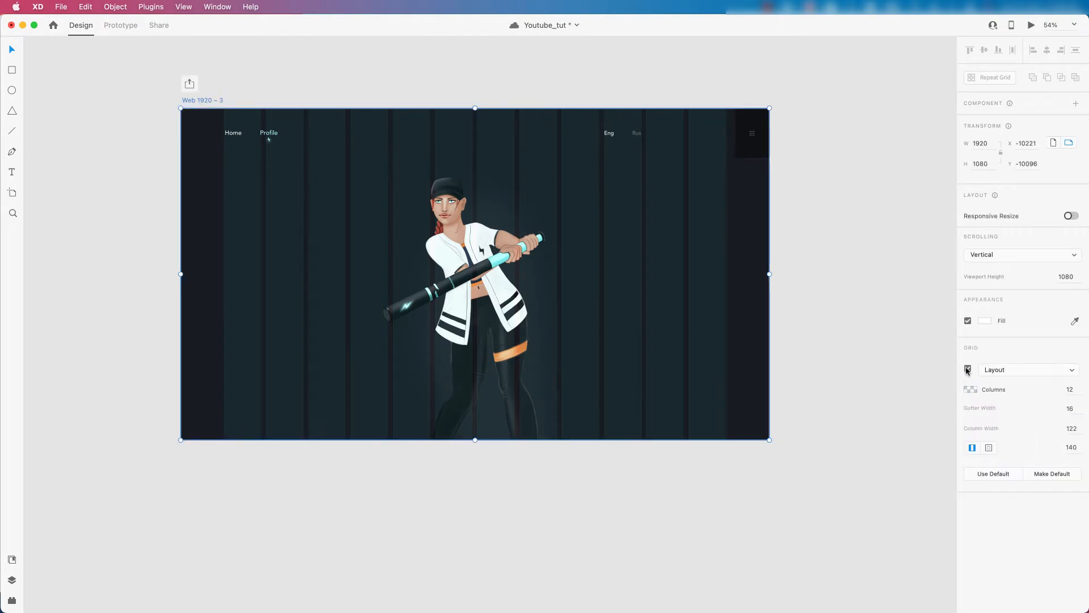
{"action": "left_click", "coordinate": [156, 134]}
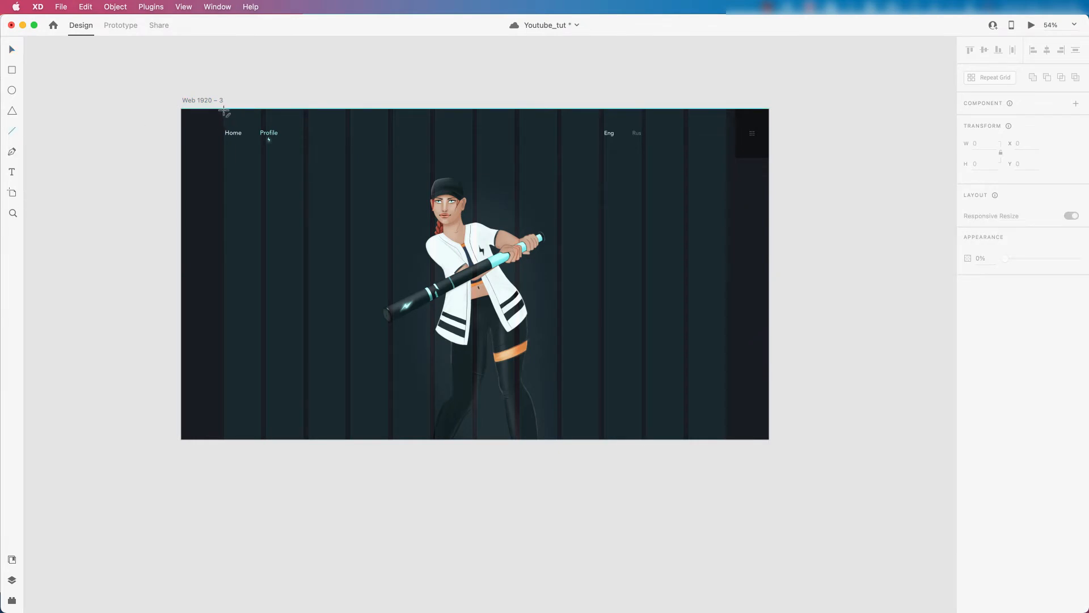
{"action": "mouse_move", "coordinate": [224, 109]}
{"action": "left_mouse_down"}
{"action": "mouse_move", "coordinate": [214, 396]}
{"action": "mouse_move", "coordinate": [223, 439]}
{"action": "left_mouse_up"}
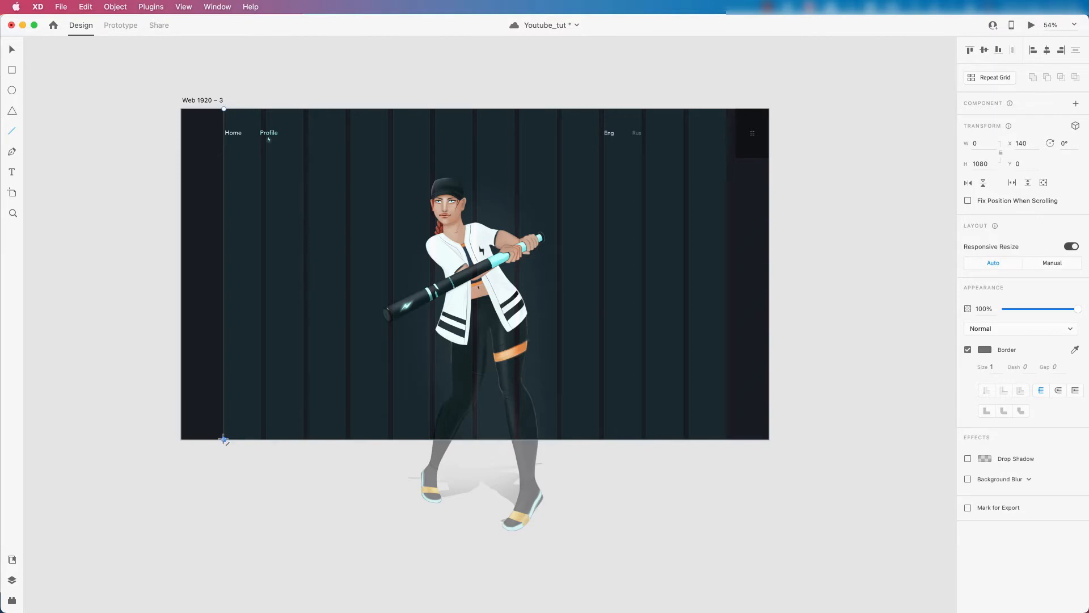
Step: Set the vertical line's border color to white #FFFFFF and its opacity to 20%
{"action": "left_click", "coordinate": [985, 350]}
{"action": "left_click_drag", "start_coordinate": [857, 285], "coordinate": [848, 281]}
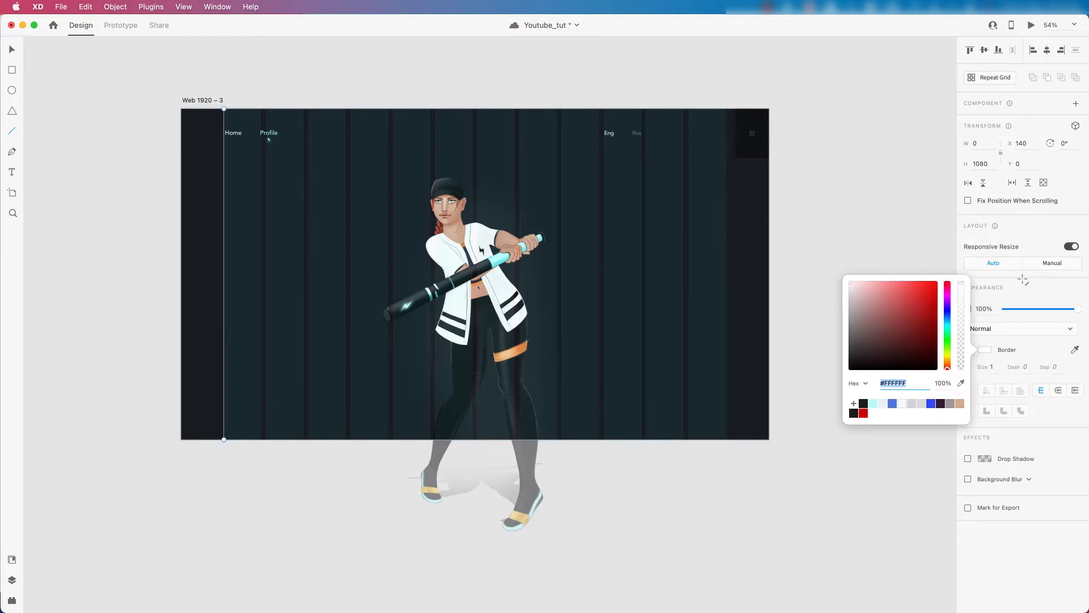
{"action": "key", "text": "Escape"}
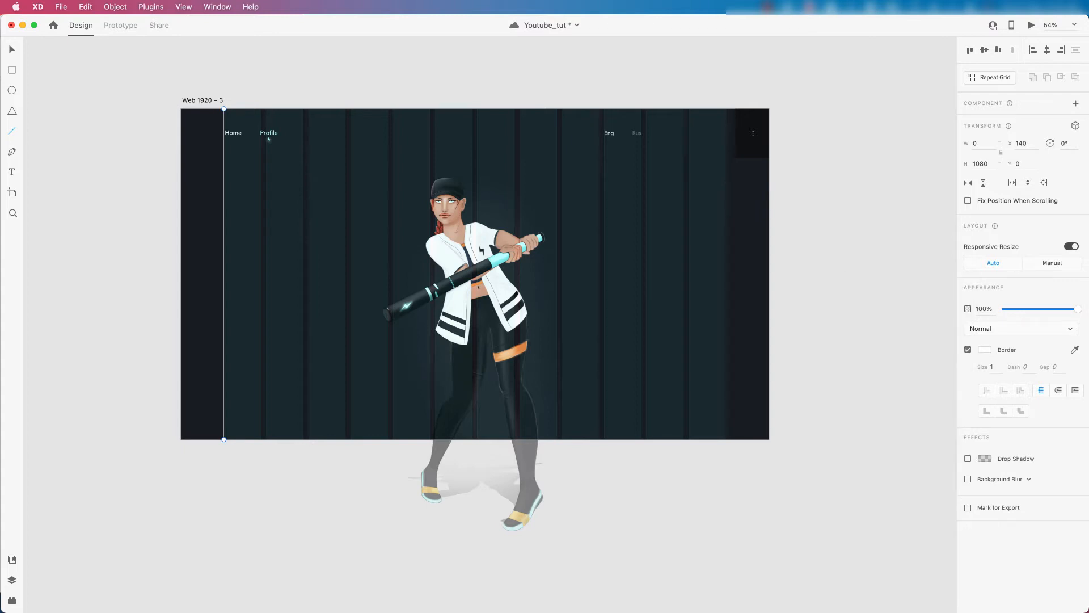
{"action": "left_click", "coordinate": [1011, 309]}
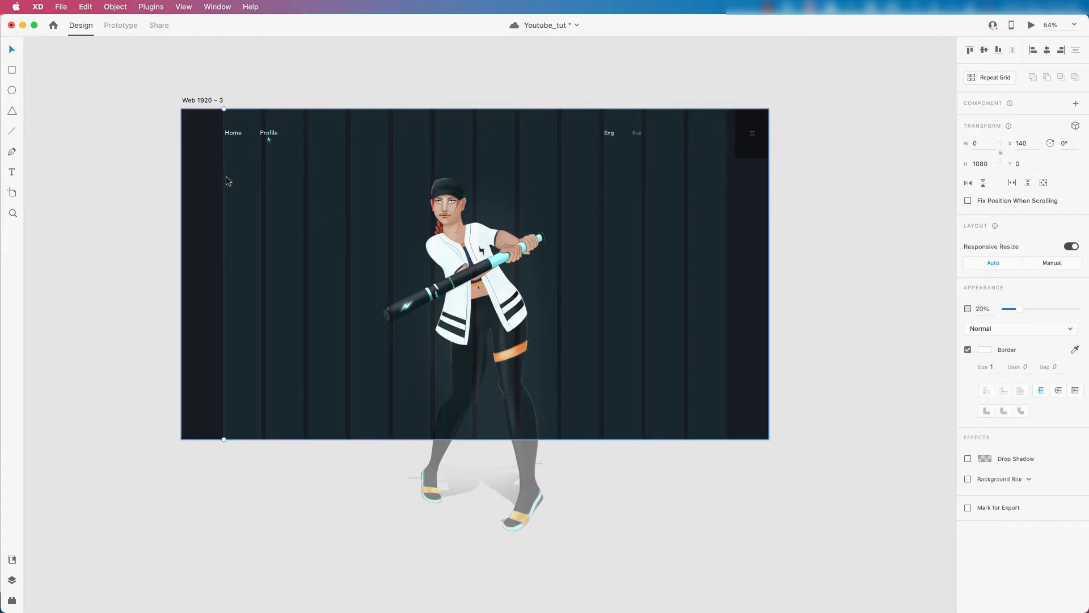
Step: Duplicate the faint vertical line to the far side of the artboard, beyond the Rus label
{"action": "key", "text": "alt"}
{"action": "left_click_drag", "start_coordinate": [225, 181], "coordinate": [712, 190]}
{"action": "scroll", "coordinate": [714, 190], "scroll_direction": "up", "scroll_amount": 1}
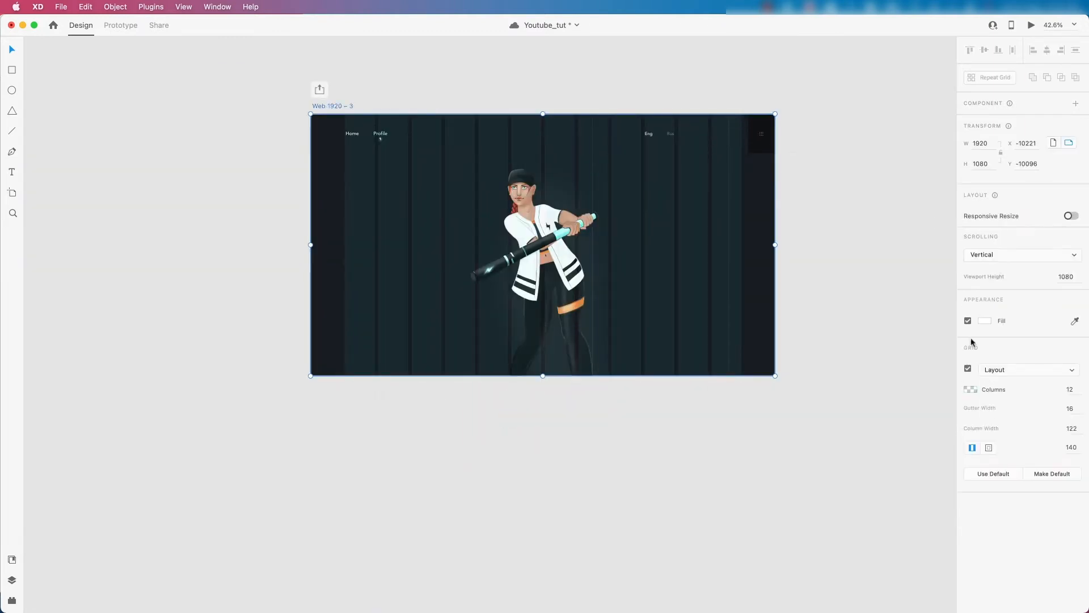
Step: Hide the artboard's layout grid and add two more copies of the faint line around the character, one at X 682
{"action": "left_click", "coordinate": [261, 145]}
{"action": "left_click_drag", "start_coordinate": [263, 147], "coordinate": [424, 160]}
{"action": "scroll", "coordinate": [508, 165], "scroll_direction": "down", "scroll_amount": 1}
{"action": "scroll", "coordinate": [397, 91], "scroll_direction": "up", "scroll_amount": 3}
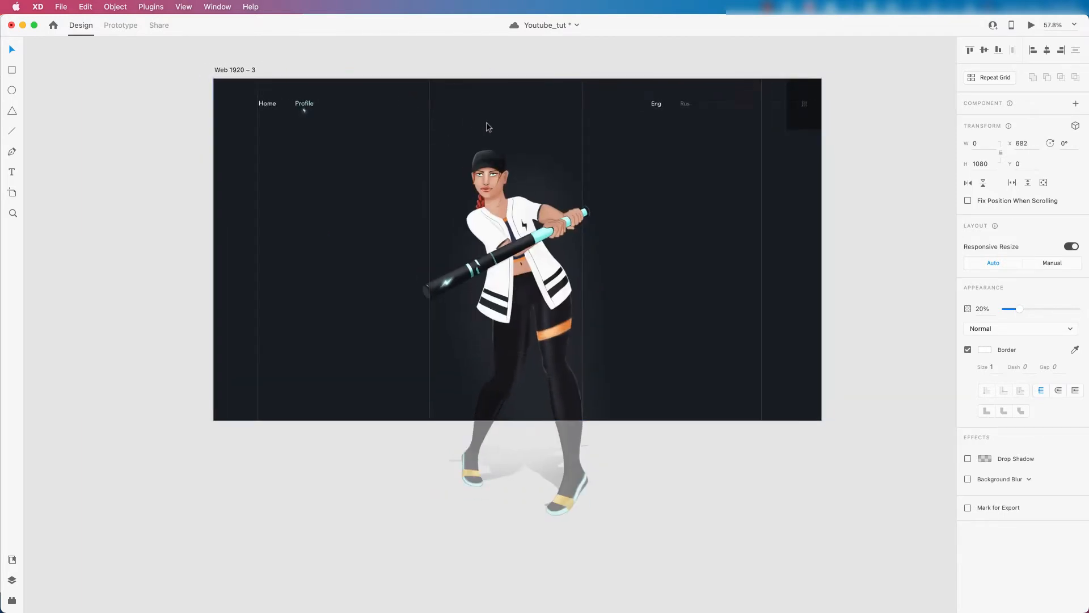
Step: Draw a 54 × 1080 px rectangle starting at the X 682 line and bring the character component in front of it
{"action": "scroll", "coordinate": [487, 126], "scroll_direction": "down", "scroll_amount": 2}
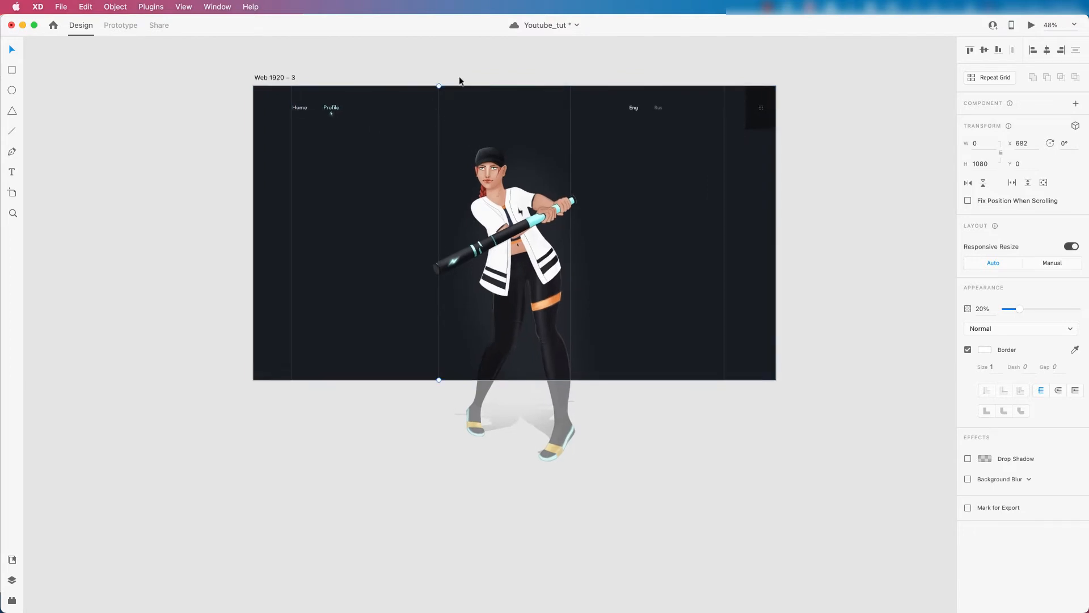
{"action": "scroll", "coordinate": [499, 66], "scroll_direction": "right", "scroll_amount": 1}
{"action": "scroll", "coordinate": [482, 78], "scroll_direction": "up", "scroll_amount": 1}
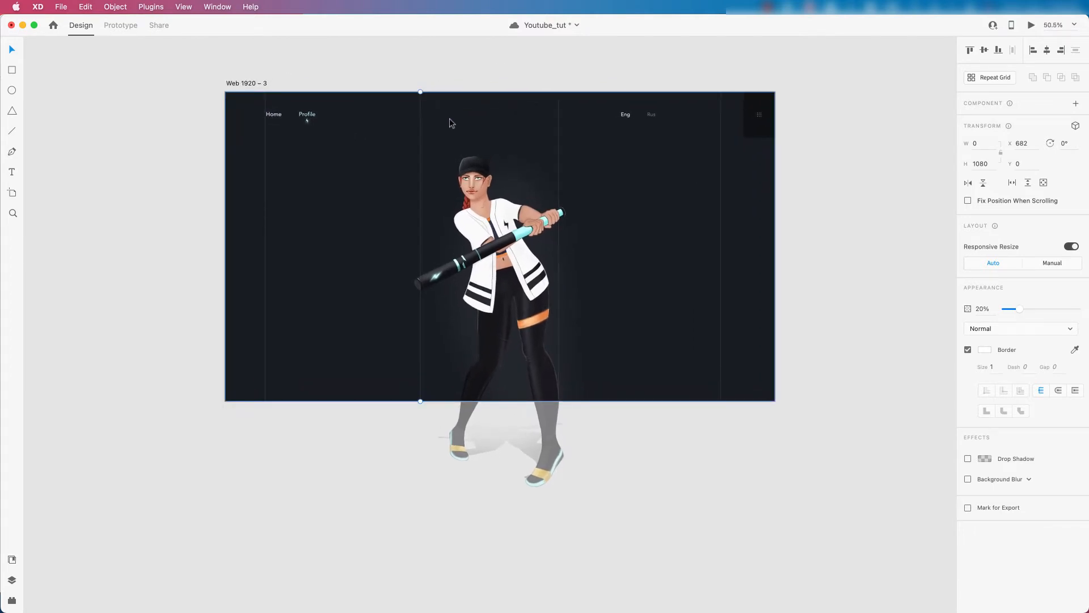
{"action": "left_click", "coordinate": [12, 70]}
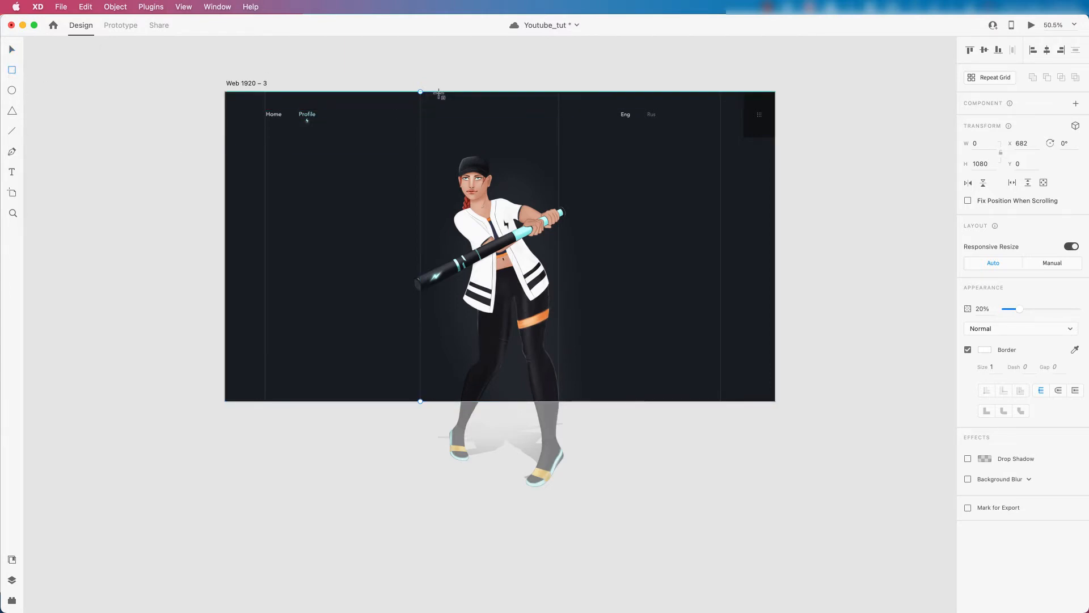
{"action": "mouse_move", "coordinate": [421, 92]}
{"action": "left_mouse_down"}
{"action": "mouse_move", "coordinate": [435, 108]}
{"action": "mouse_move", "coordinate": [436, 401]}
{"action": "left_mouse_up"}
{"action": "right_click", "coordinate": [478, 192]}
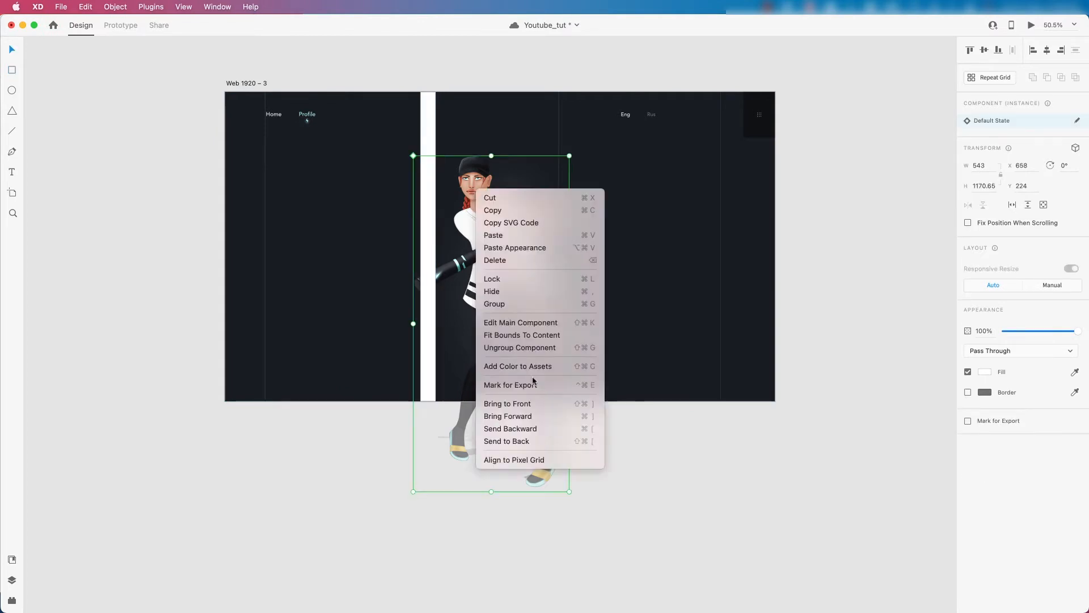
{"action": "left_click", "coordinate": [507, 403]}
Step: Remove the vertical rectangle's border and apply the off-white document color as its fill
{"action": "scroll", "coordinate": [423, 98], "scroll_direction": "up", "scroll_amount": 5}
{"action": "left_click", "coordinate": [430, 97]}
{"action": "left_click", "coordinate": [968, 390]}
{"action": "scroll", "coordinate": [451, 201], "scroll_direction": "down", "scroll_amount": 3}
{"action": "left_click", "coordinate": [12, 580]}
{"action": "left_click", "coordinate": [12, 560]}
{"action": "left_click", "coordinate": [64, 149]}
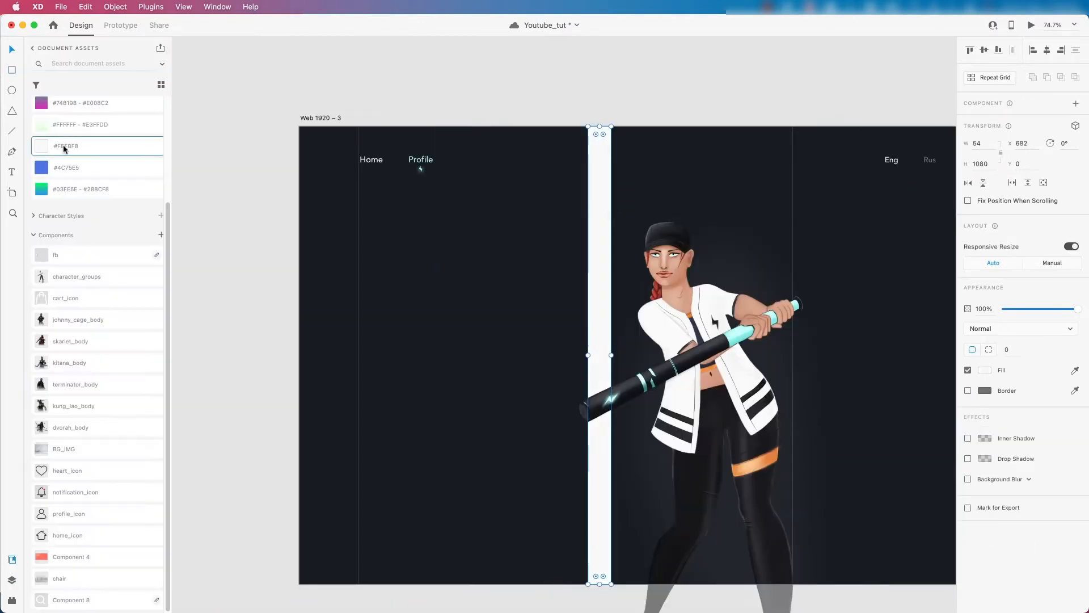
{"action": "scroll", "coordinate": [374, 209], "scroll_direction": "down", "scroll_amount": 1}
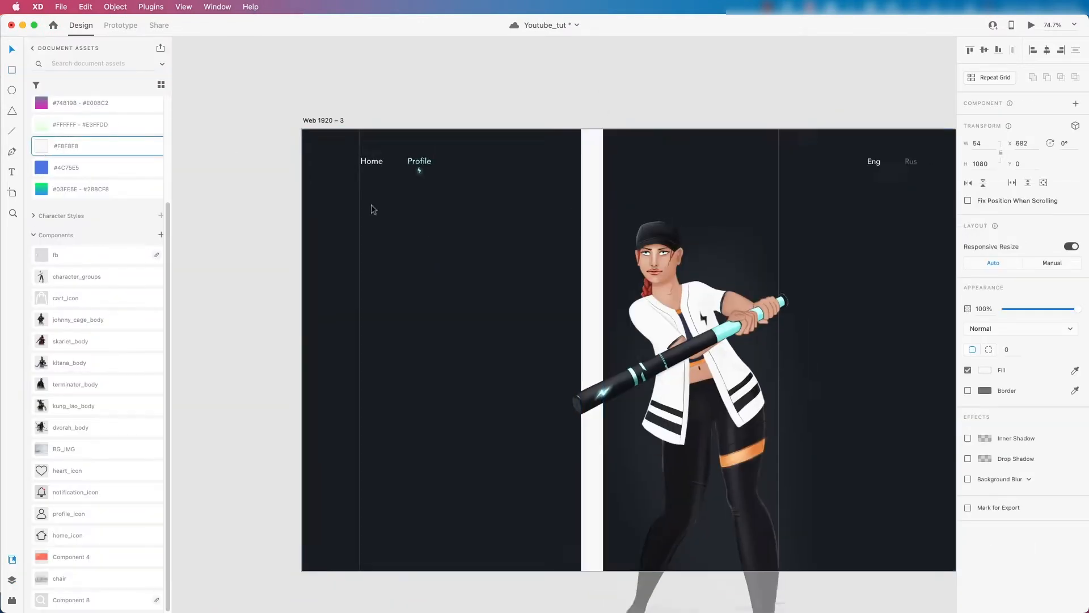
Step: Adjust the vertical rectangle's fill color and lower its opacity to a very faint strip behind the character
{"action": "scroll", "coordinate": [372, 206], "scroll_direction": "down", "scroll_amount": 5}
{"action": "left_click", "coordinate": [985, 370]}
{"action": "left_click_drag", "start_coordinate": [849, 321], "coordinate": [807, 241]}
{"action": "left_click_drag", "start_coordinate": [1018, 309], "coordinate": [1004, 309]}
{"action": "left_click", "coordinate": [881, 290]}
{"action": "scroll", "coordinate": [560, 260], "scroll_direction": "up", "scroll_amount": 5}
{"action": "left_click", "coordinate": [476, 273]}
{"action": "scroll", "coordinate": [388, 280], "scroll_direction": "down", "scroll_amount": 5}
{"action": "scroll", "coordinate": [528, 283], "scroll_direction": "up", "scroll_amount": 1}
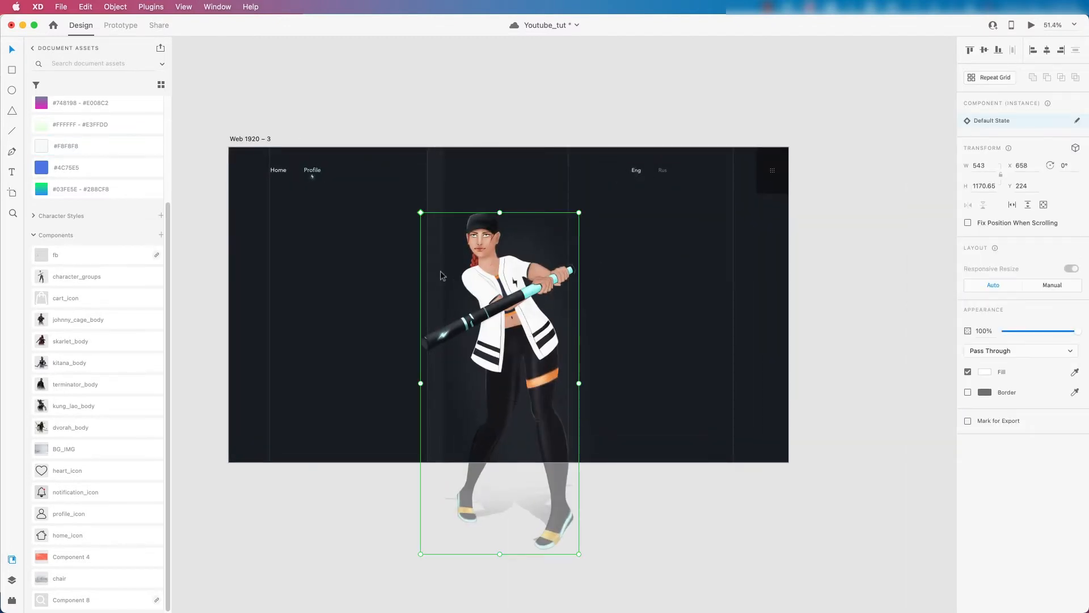
Step: Add the text "YEAR" to the left of the character in Avenir Black at font size 80
{"action": "left_click_drag", "start_coordinate": [382, 303], "coordinate": [442, 257]}
{"action": "scroll", "coordinate": [376, 253], "scroll_direction": "up", "scroll_amount": 1}
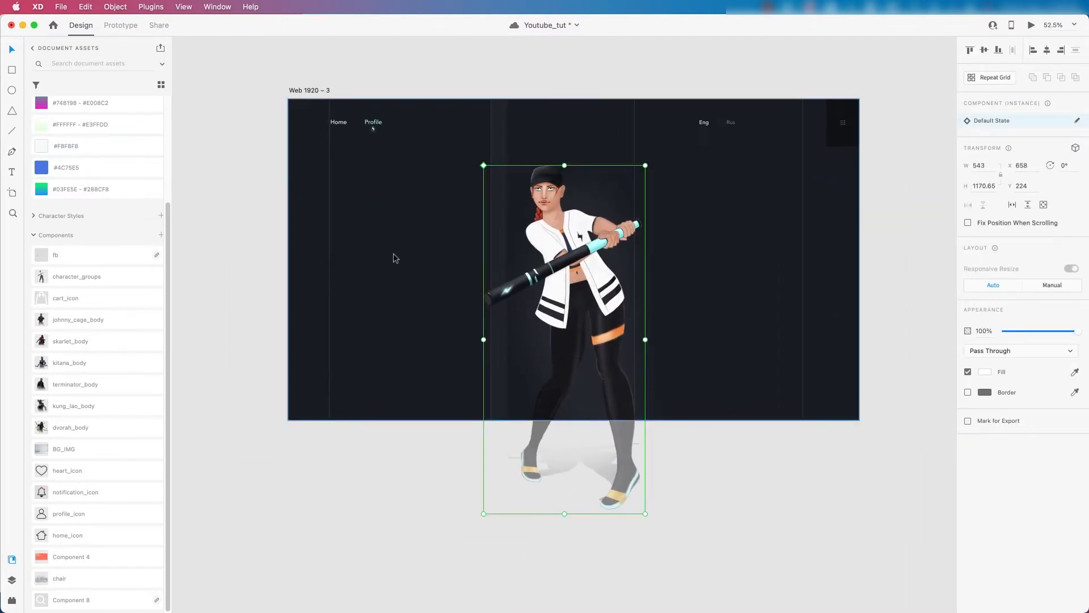
{"action": "key", "text": "t"}
{"action": "left_click", "coordinate": [343, 233]}
{"action": "type", "text": "YEAR"}
{"action": "left_click", "coordinate": [1033, 326]}
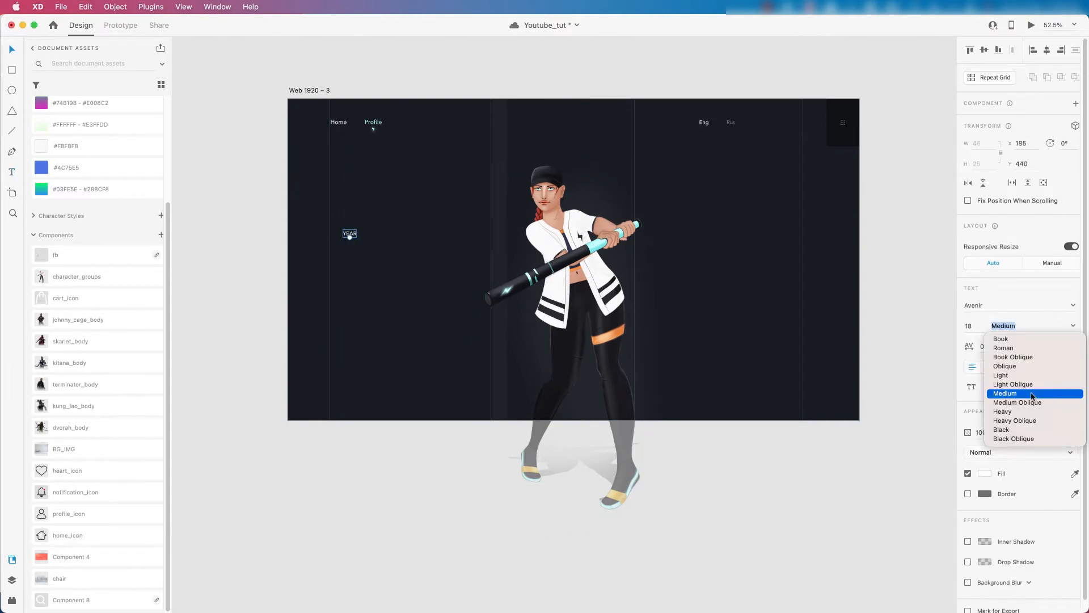
{"action": "left_click", "coordinate": [1002, 430]}
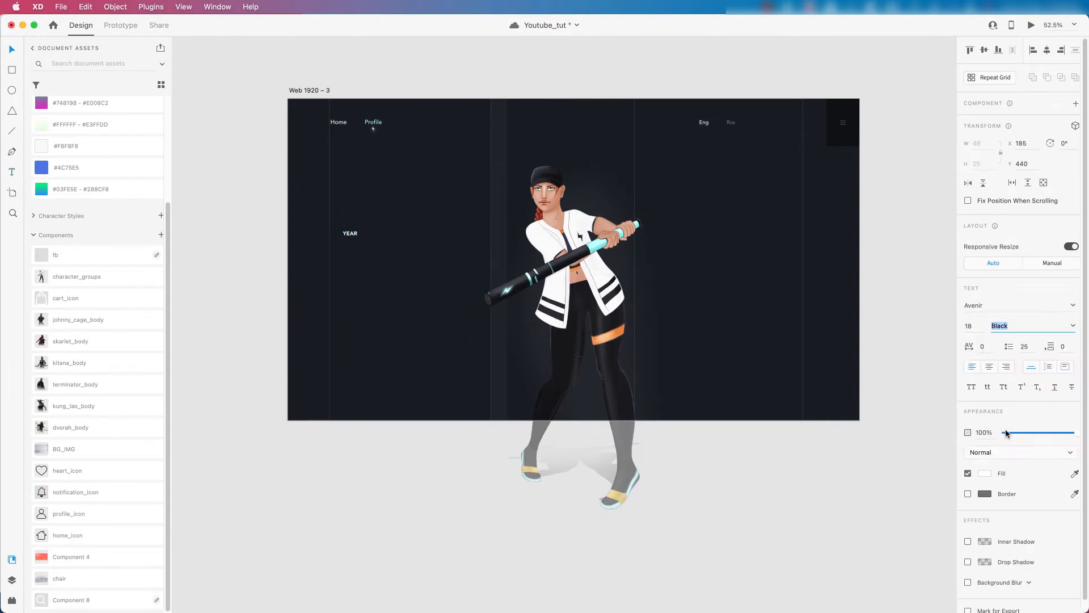
{"action": "left_click", "coordinate": [974, 326]}
{"action": "type", "text": "80"}
{"action": "key", "text": "Return"}
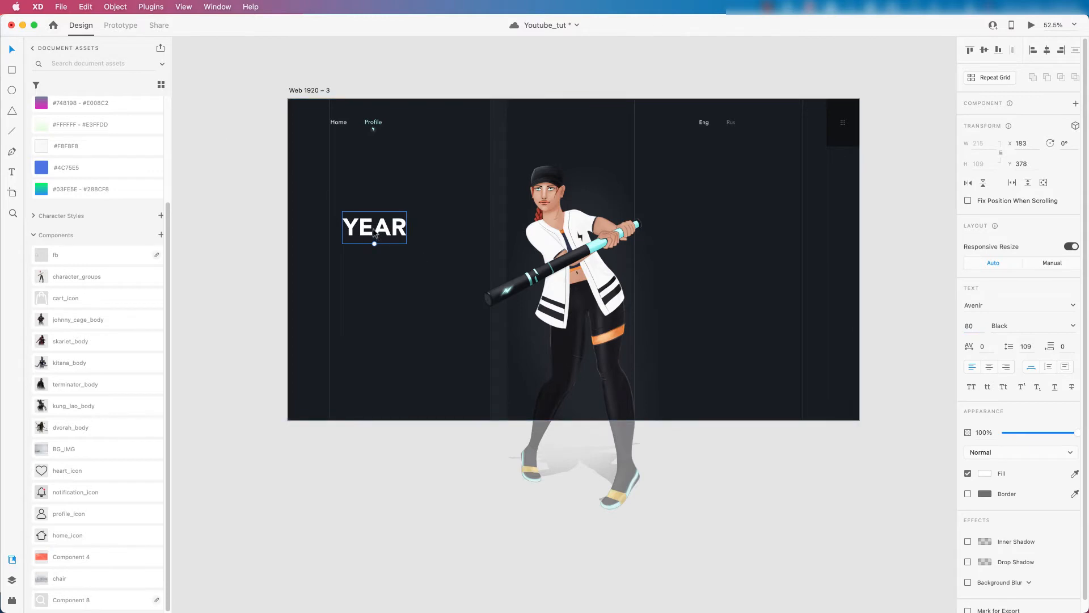
Step: Move the YEAR text against the leftmost faint vertical line and set its font size to 70
{"action": "mouse_move", "coordinate": [368, 230]}
{"action": "left_mouse_down"}
{"action": "mouse_move", "coordinate": [351, 229]}
{"action": "mouse_move", "coordinate": [358, 223]}
{"action": "left_mouse_up"}
{"action": "scroll", "coordinate": [357, 230], "scroll_direction": "up", "scroll_amount": 3}
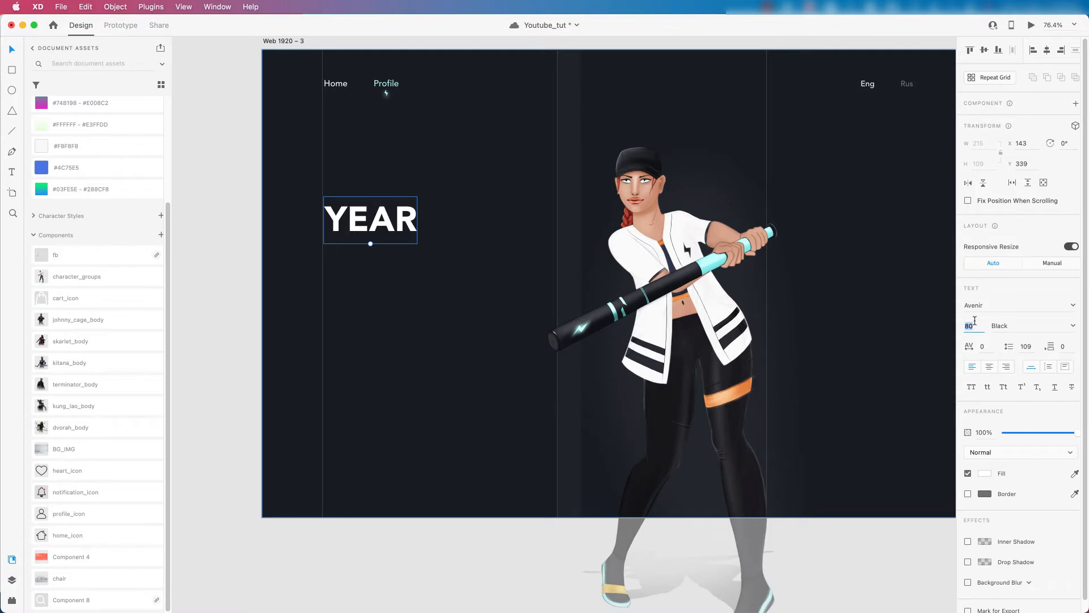
{"action": "type", "text": "70"}
{"action": "key", "text": "Return"}
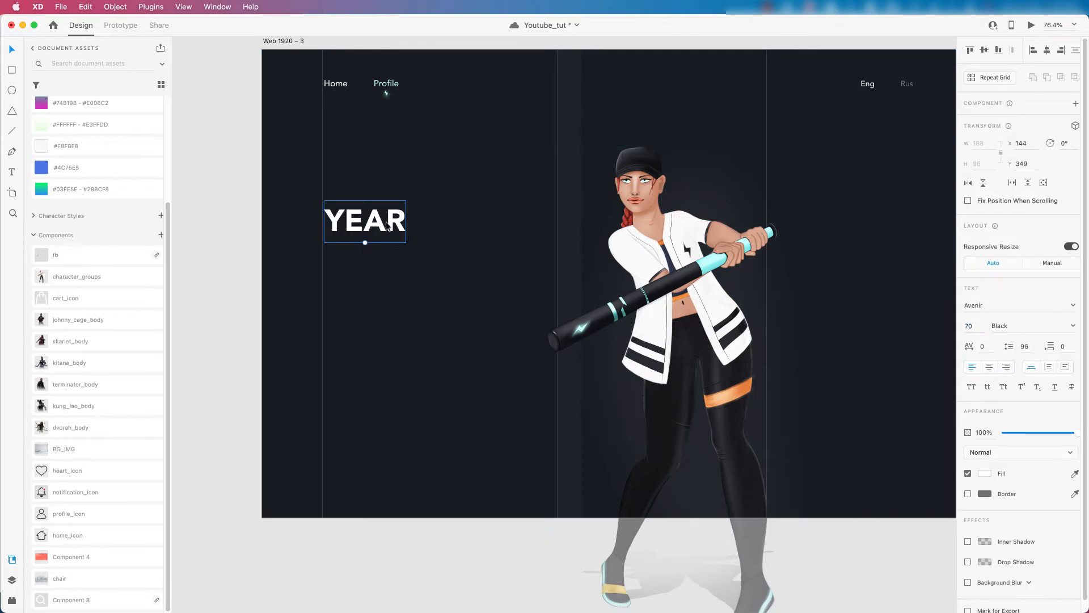
Step: Duplicate the YEAR text beside the original at X 362 and change the copy's content to 2
{"action": "left_click_drag", "start_coordinate": [388, 226], "coordinate": [476, 230]}
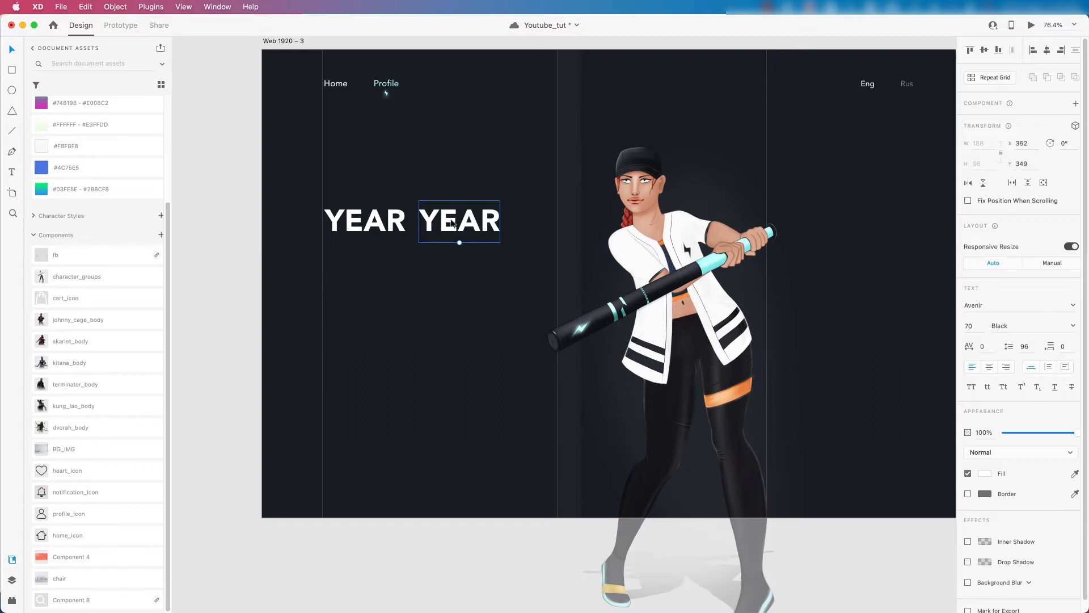
{"action": "scroll", "coordinate": [454, 224], "scroll_direction": "up", "scroll_amount": 3}
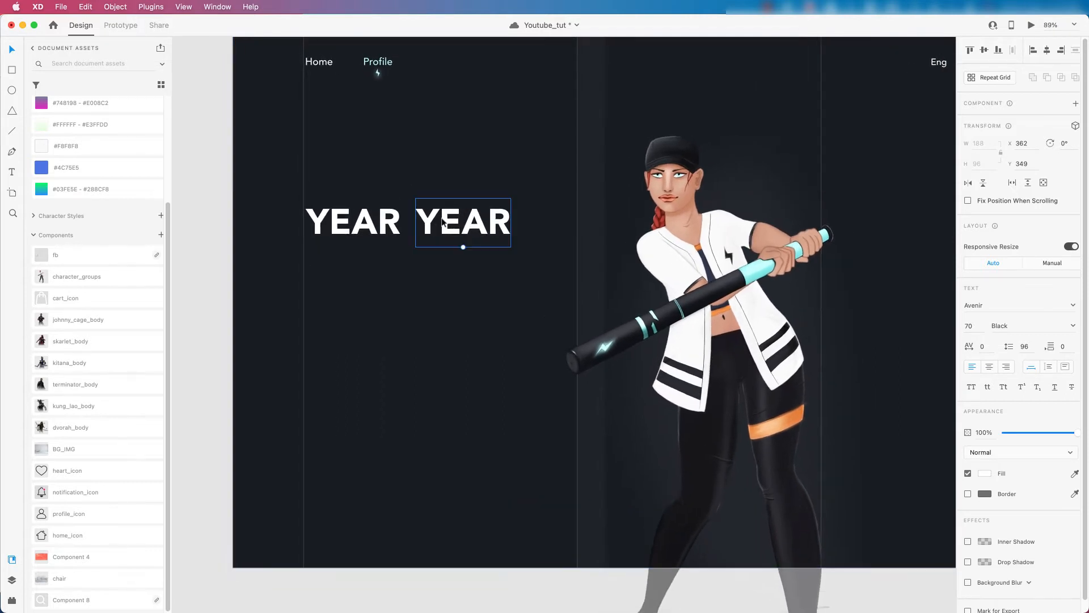
{"action": "scroll", "coordinate": [448, 221], "scroll_direction": "up", "scroll_amount": 1}
{"action": "double_click", "coordinate": [444, 248]}
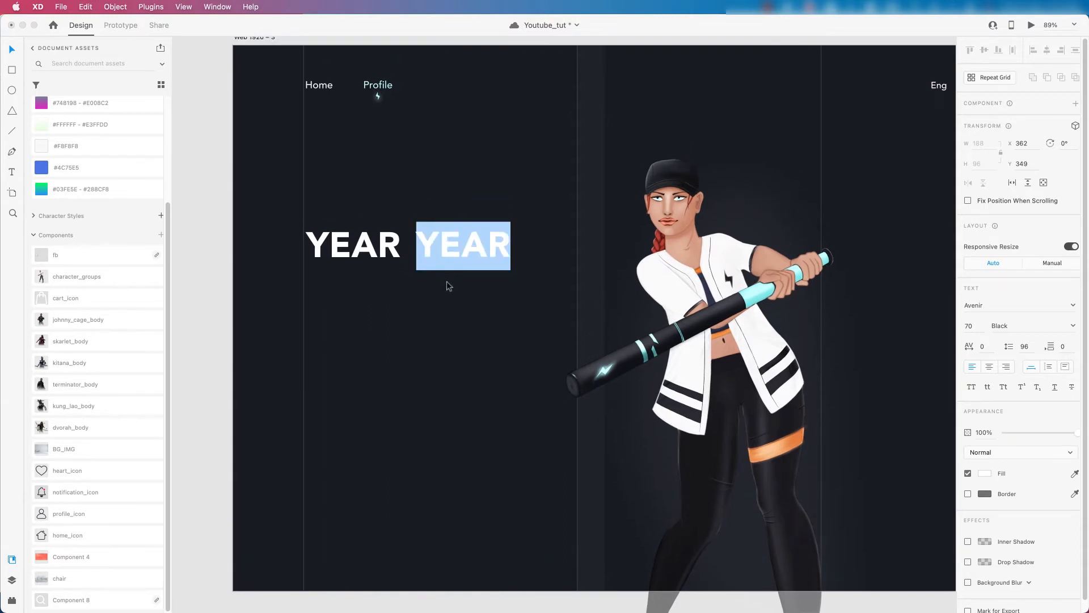
{"action": "type", "text": "2"}
{"action": "key", "text": "Escape"}
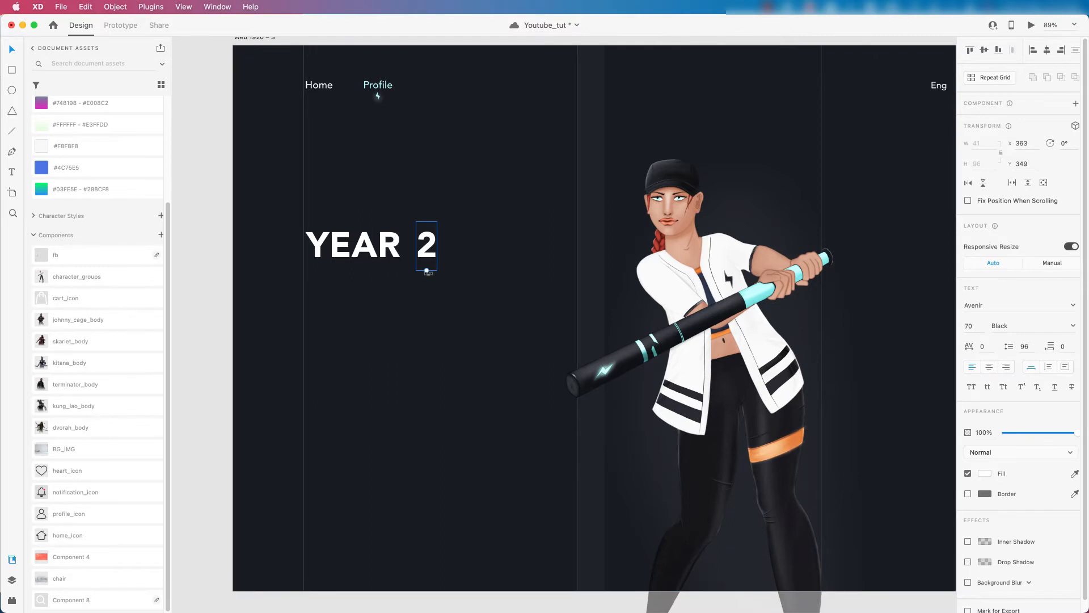
Step: Replace the 2 beside YEAR with a vertical column of the digits 0 to 9, one per line
{"action": "double_click", "coordinate": [433, 247]}
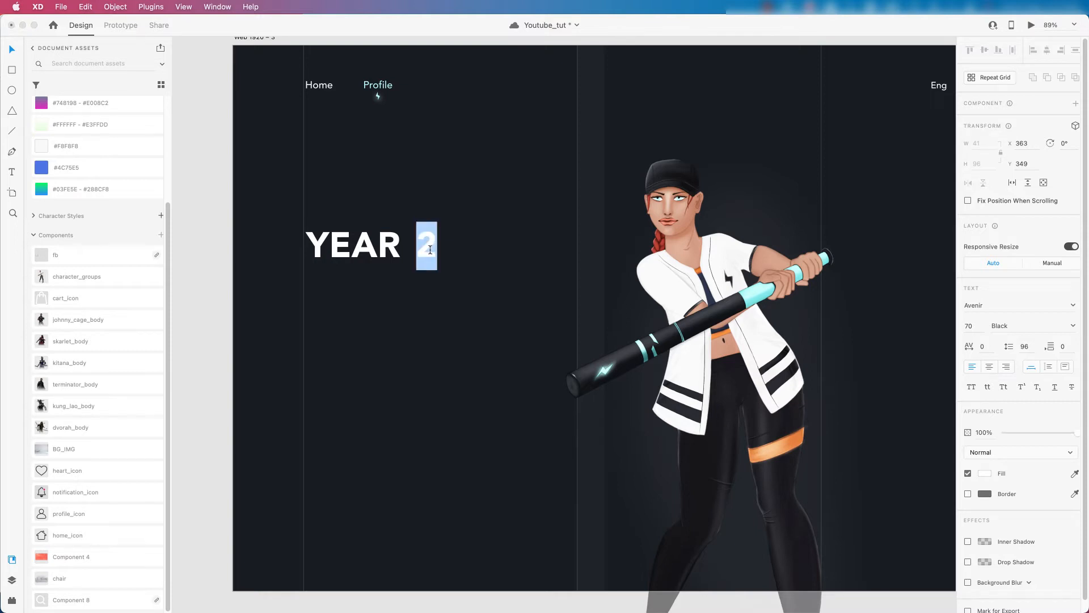
{"action": "type", "text": "0"}
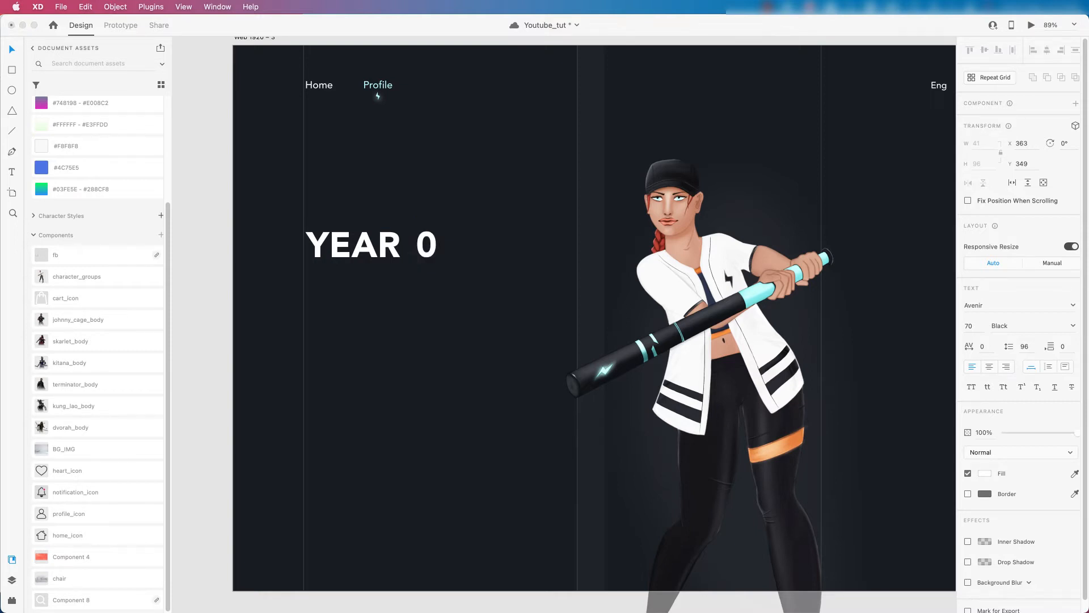
{"action": "key", "text": "Return"}
{"action": "type", "text": "1"}
{"action": "key", "text": "Return"}
{"action": "type", "text": "2"}
{"action": "key", "text": "Return"}
{"action": "type", "text": "3 "}
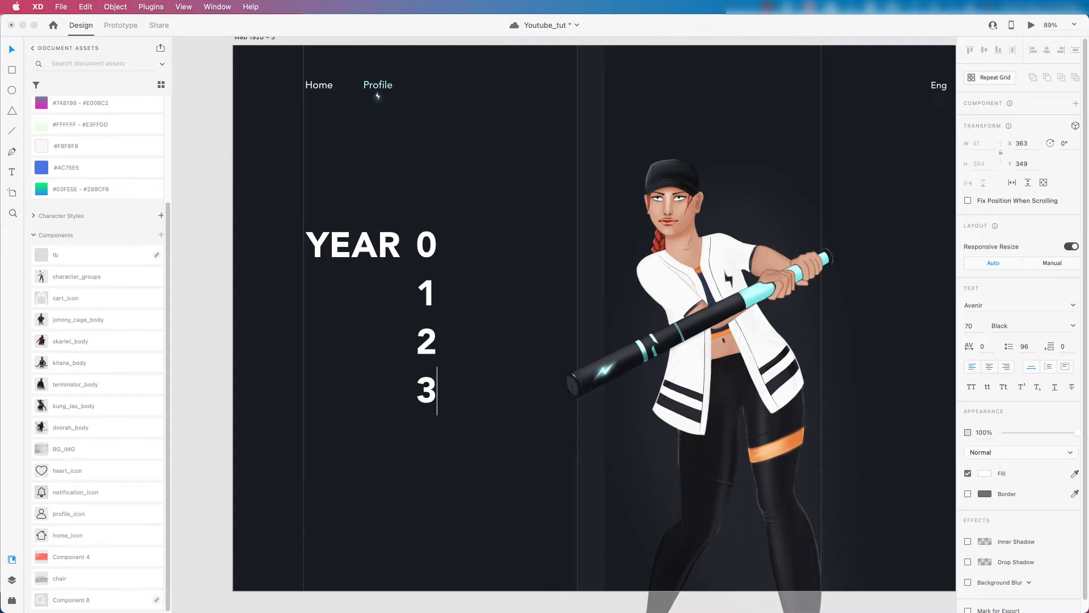
{"action": "type", "text": "4"}
{"action": "key", "text": "Left"}
{"action": "key", "text": "Return"}
{"action": "key", "text": "Right"}
{"action": "key", "text": "Return"}
{"action": "type", "text": "5 6 7 8 9"}
{"action": "key", "text": "Escape"}
Step: Duplicate the digit column three times side by side, placing the last copy at X 500
{"action": "scroll", "coordinate": [421, 241], "scroll_direction": "down", "scroll_amount": 10}
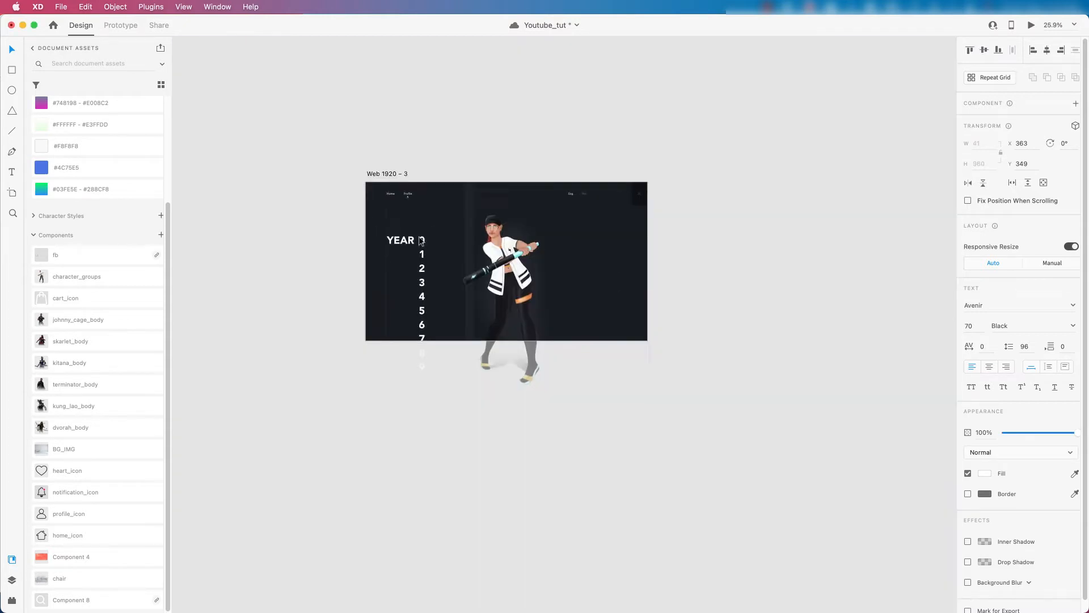
{"action": "scroll", "coordinate": [421, 241], "scroll_direction": "up", "scroll_amount": 10}
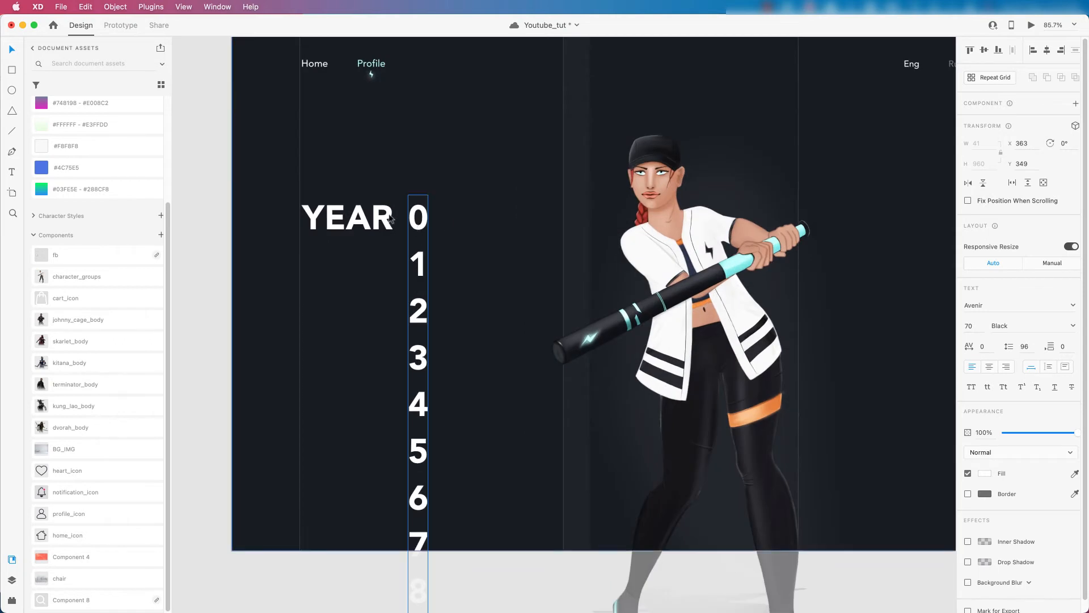
{"action": "scroll", "coordinate": [390, 219], "scroll_direction": "down", "scroll_amount": 2}
{"action": "mouse_move", "coordinate": [442, 208]}
{"action": "left_mouse_down"}
{"action": "mouse_move", "coordinate": [423, 200]}
{"action": "mouse_move", "coordinate": [419, 221]}
{"action": "mouse_move", "coordinate": [456, 221]}
{"action": "left_mouse_up"}
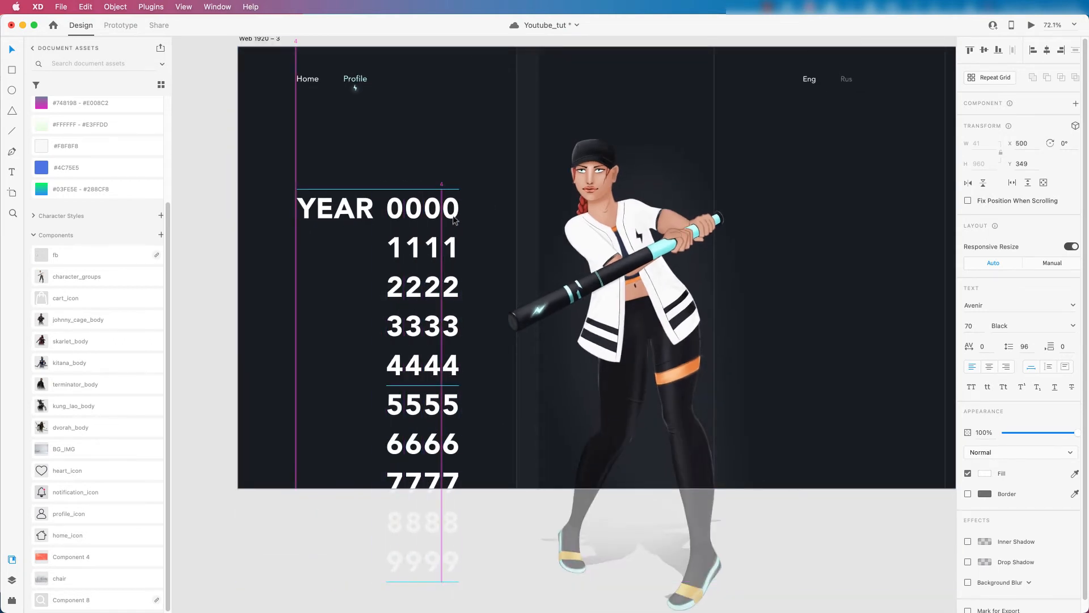
Step: Select all four digit columns and group them
{"action": "scroll", "coordinate": [437, 221], "scroll_direction": "down", "scroll_amount": 1}
{"action": "left_click", "coordinate": [437, 221], "text": "shift"}
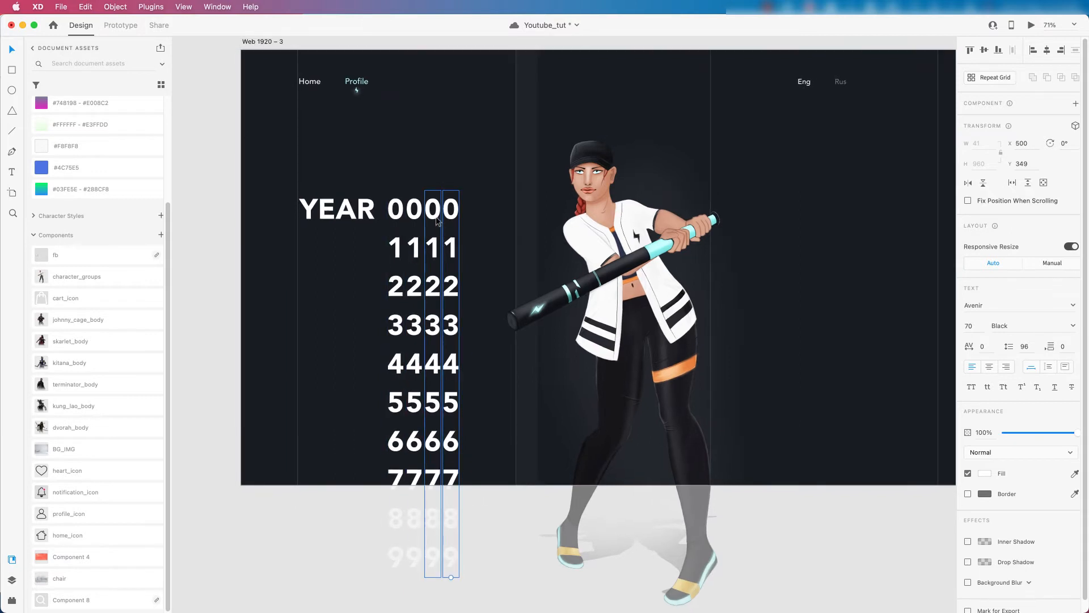
{"action": "left_click", "coordinate": [419, 217], "text": "shift"}
{"action": "left_click", "coordinate": [402, 217], "text": "shift"}
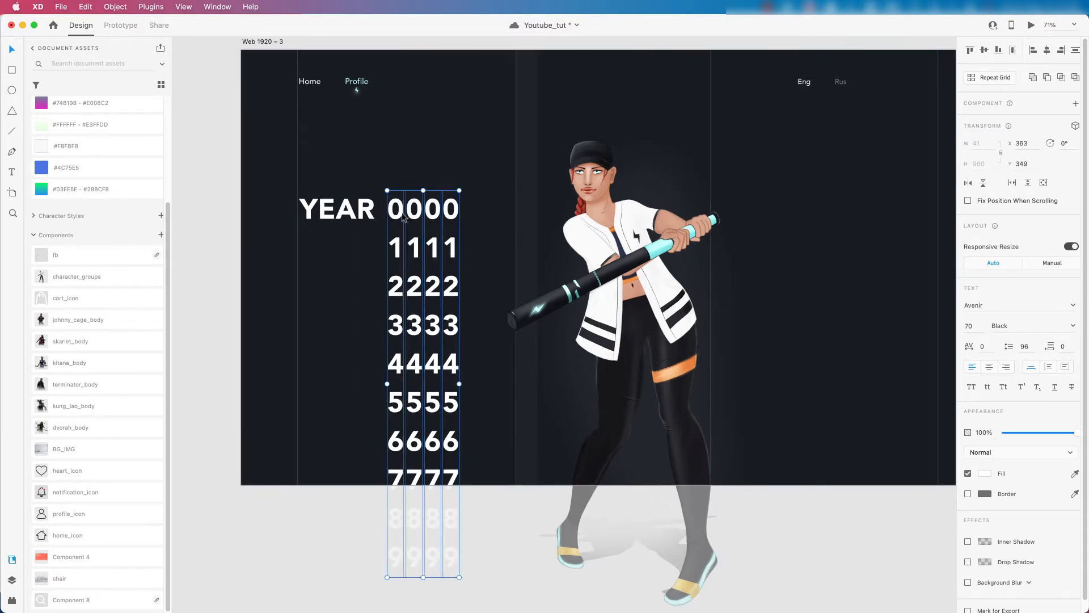
{"action": "key", "text": "super+g"}
Step: Draw a 202 × 83 px rectangle over the 0000 row, extending slightly past the digits on both sides
{"action": "scroll", "coordinate": [403, 218], "scroll_direction": "up", "scroll_amount": 5}
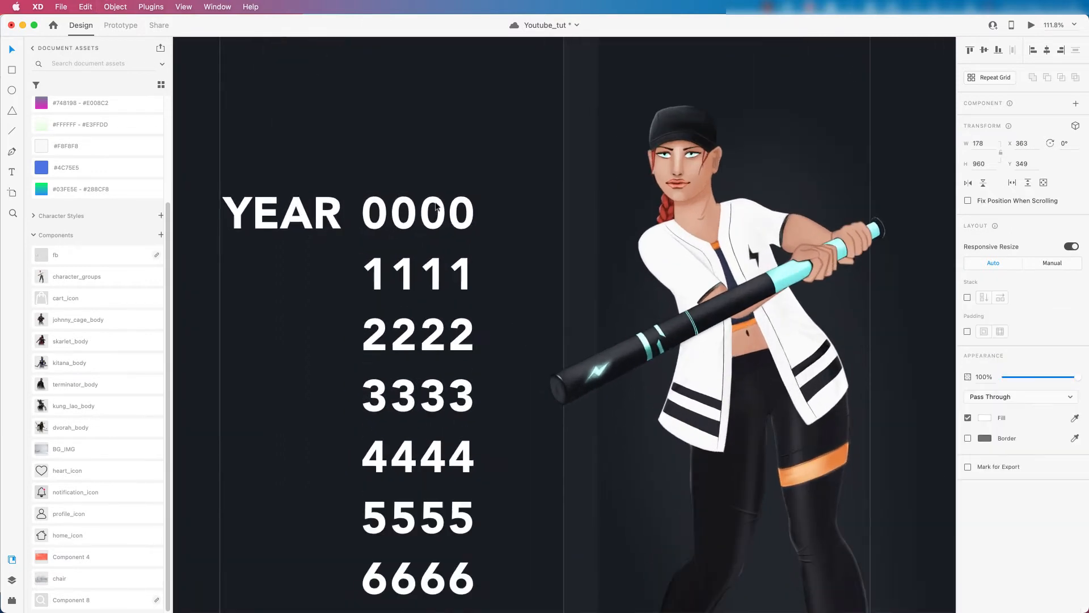
{"action": "scroll", "coordinate": [371, 206], "scroll_direction": "up", "scroll_amount": 3}
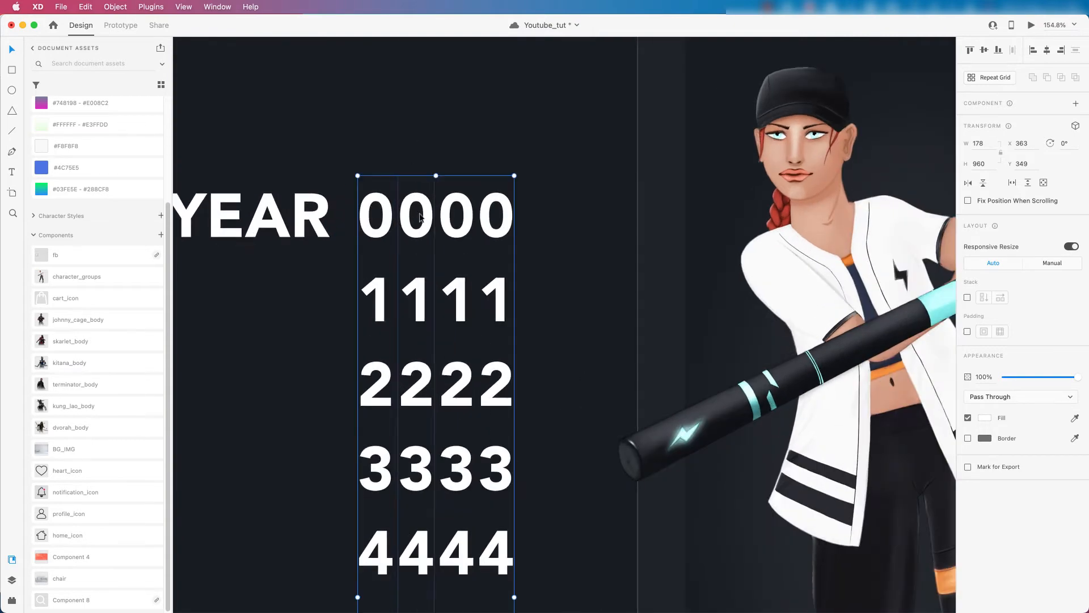
{"action": "key", "text": "r"}
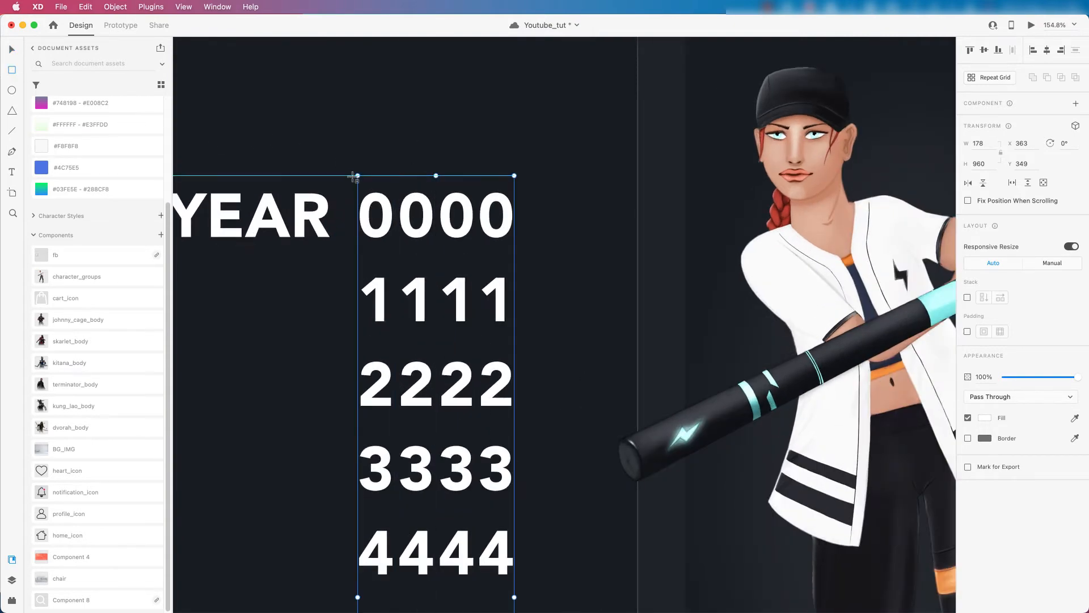
{"action": "left_click_drag", "start_coordinate": [348, 175], "coordinate": [523, 248]}
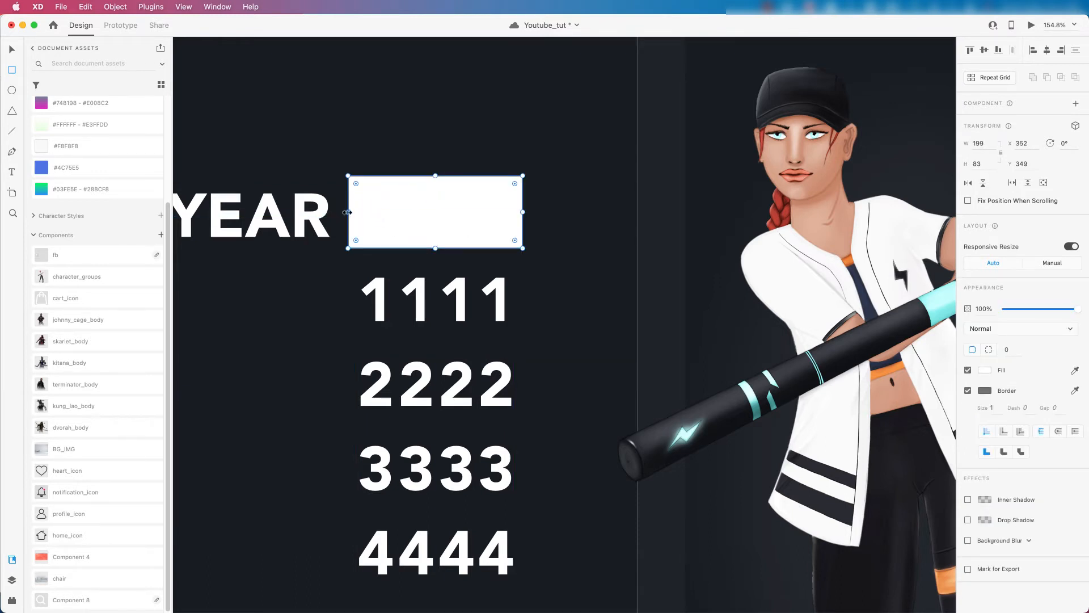
{"action": "left_click_drag", "start_coordinate": [348, 212], "coordinate": [345, 212]}
{"action": "scroll", "coordinate": [467, 210], "scroll_direction": "down", "scroll_amount": 3}
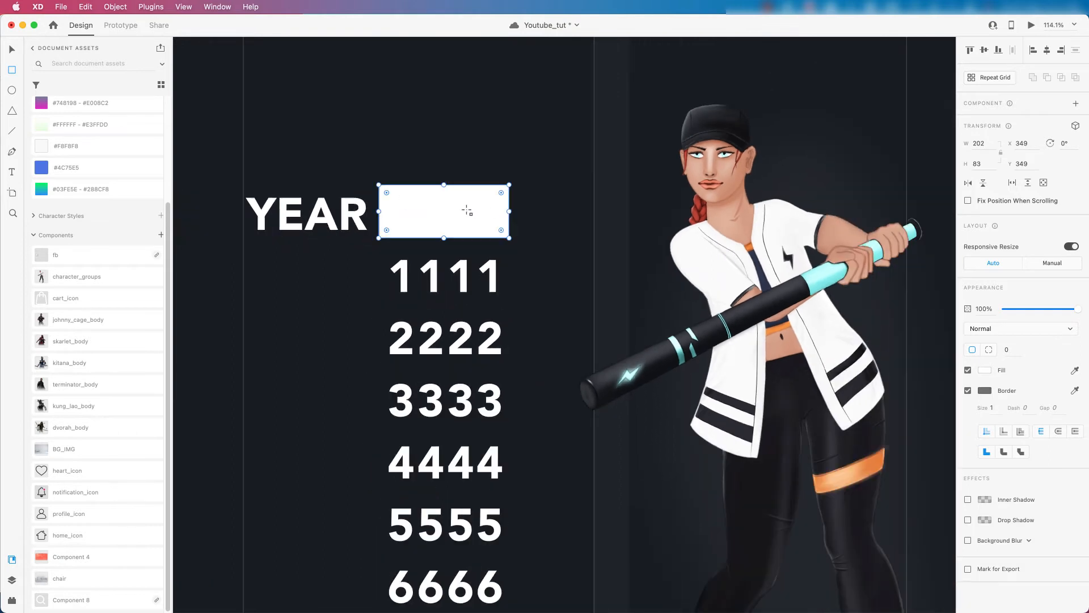
Step: Mask the grouped digit columns with the white rectangle using Mask with Shape
{"action": "left_click", "coordinate": [11, 51]}
{"action": "scroll", "coordinate": [466, 276], "scroll_direction": "down", "scroll_amount": 1}
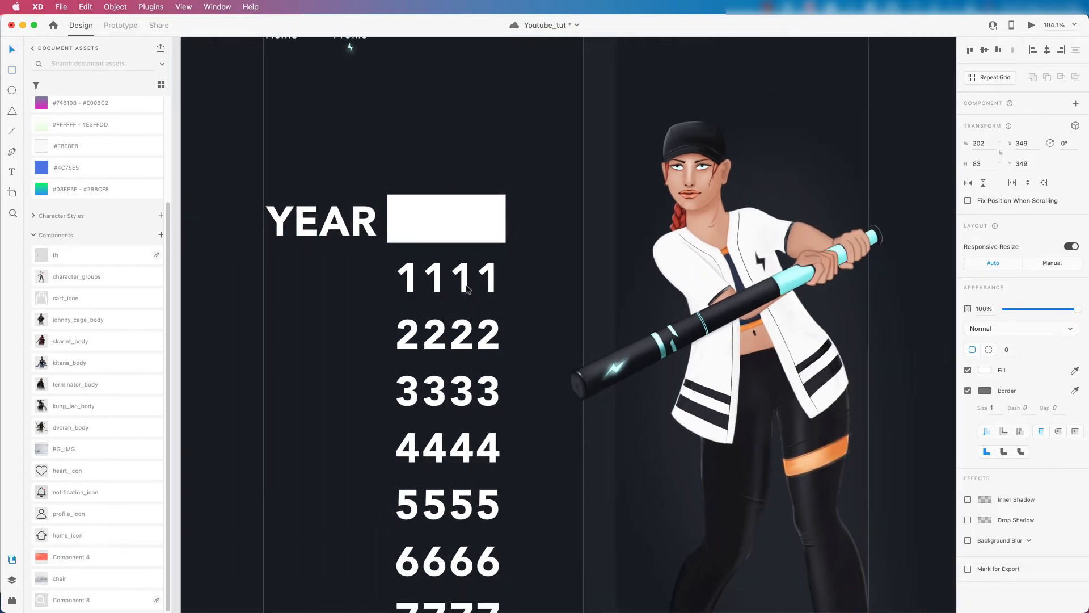
{"action": "left_click", "coordinate": [465, 277], "text": "shift"}
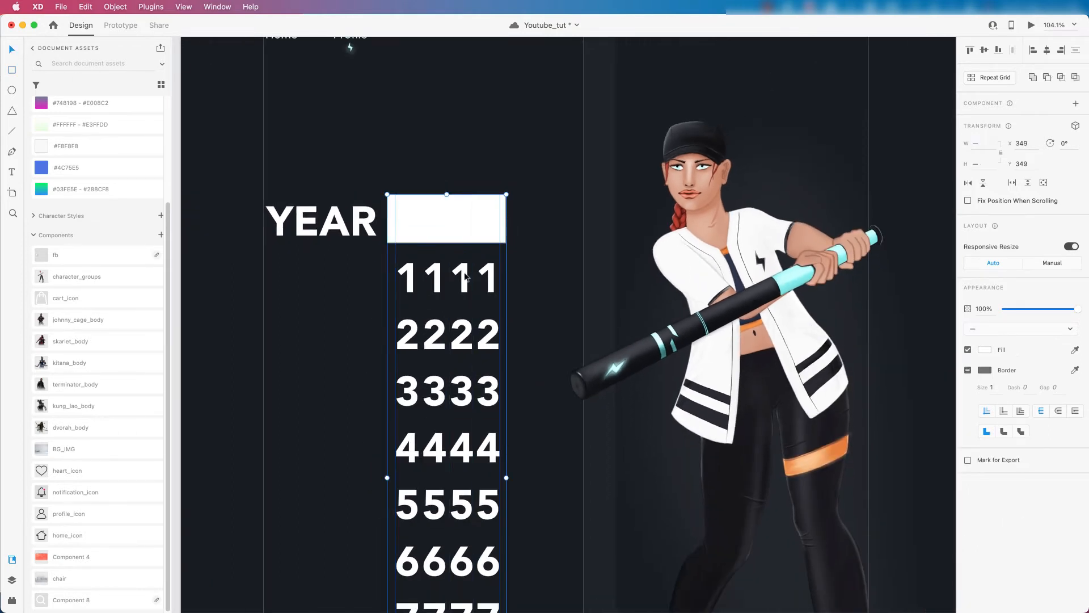
{"action": "right_click", "coordinate": [448, 226]}
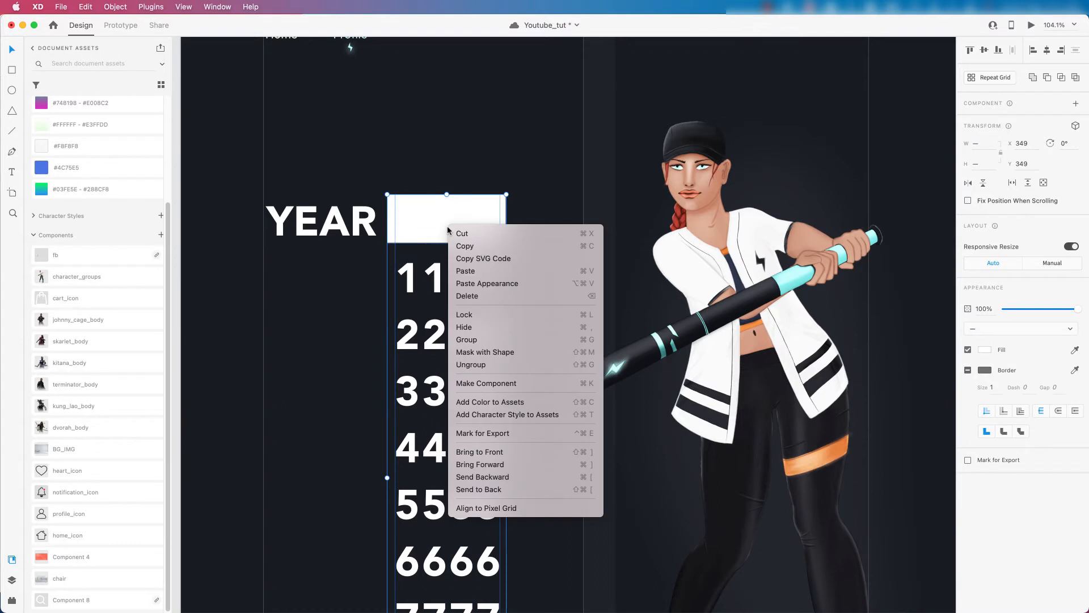
{"action": "left_click", "coordinate": [484, 352]}
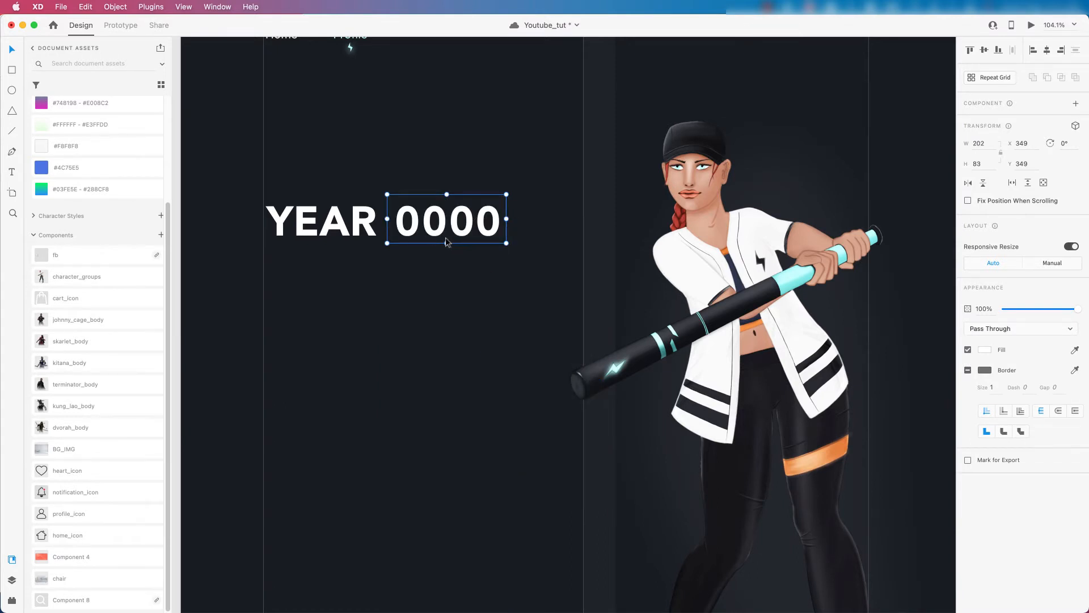
Step: Inside the masked group, shift the first, third and fourth digit columns vertically so the year reads 2075
{"action": "double_click", "coordinate": [414, 228]}
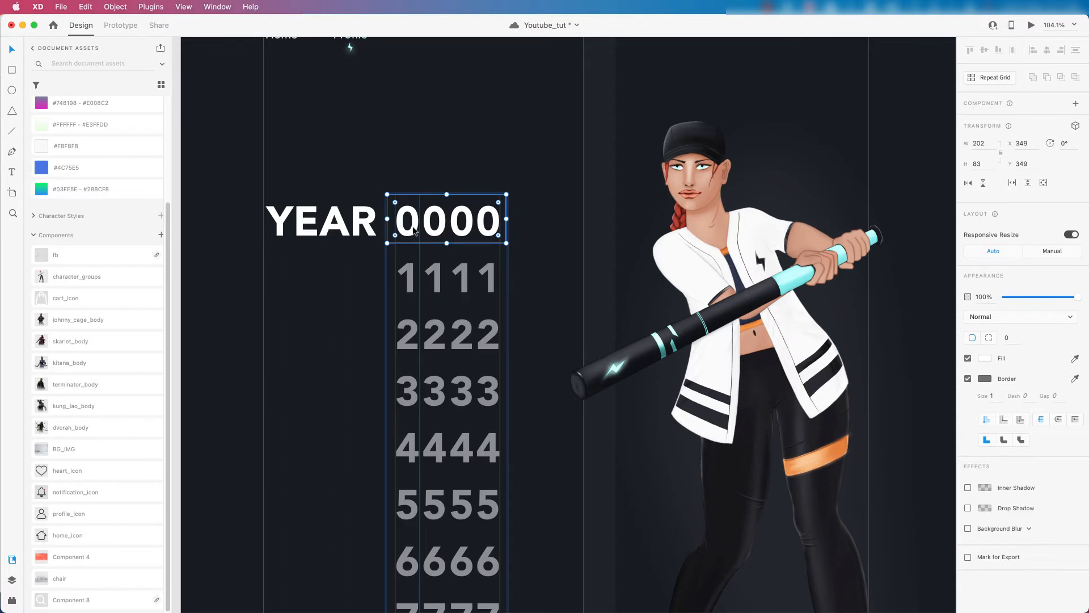
{"action": "left_click", "coordinate": [413, 228]}
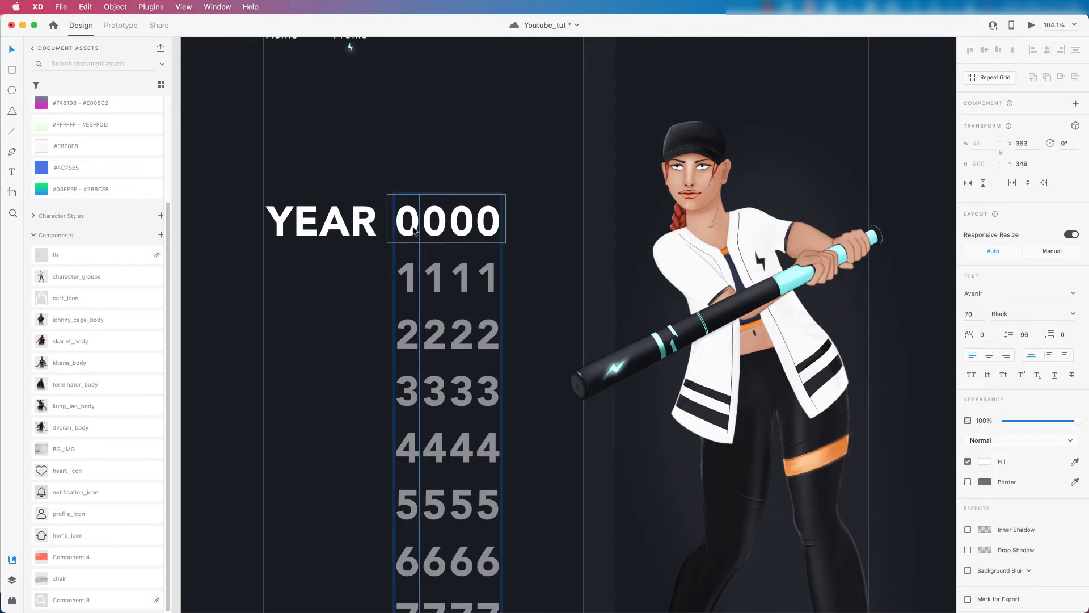
{"action": "left_click_drag", "start_coordinate": [413, 233], "coordinate": [389, 278]}
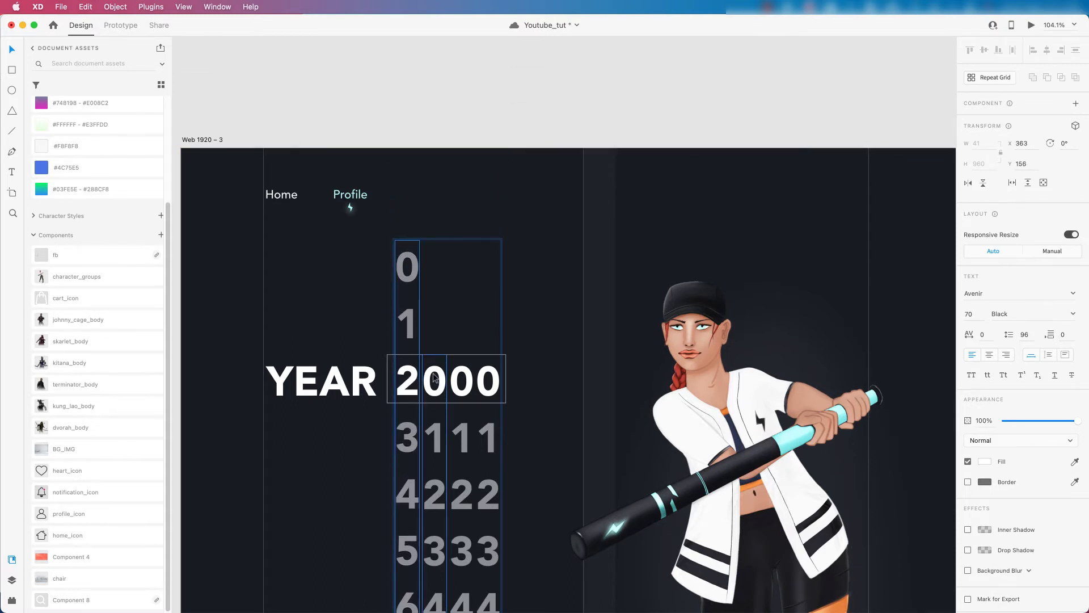
{"action": "left_click", "coordinate": [469, 396]}
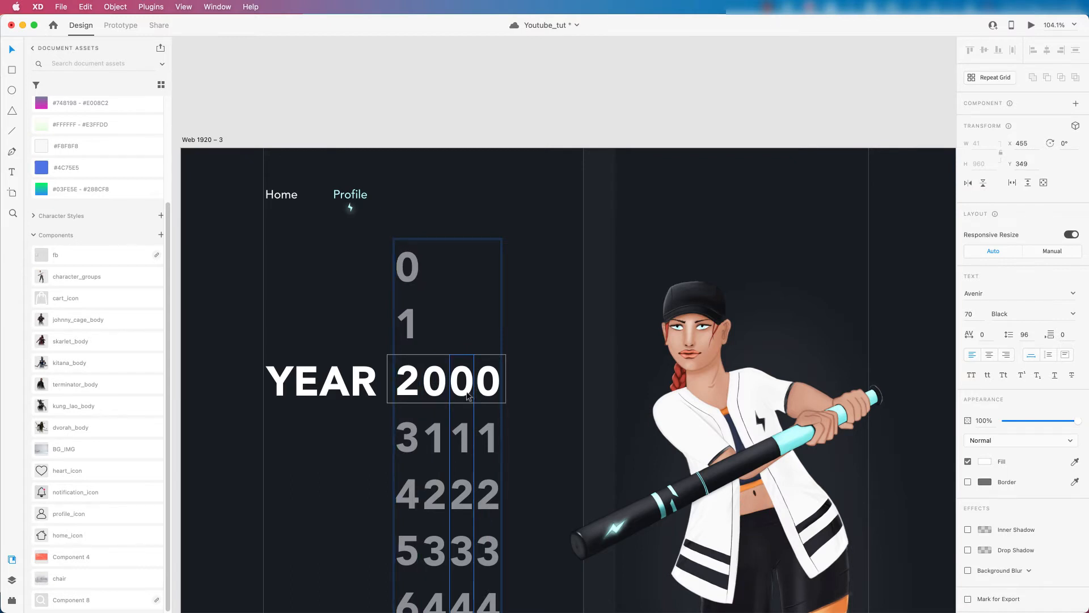
{"action": "left_click_drag", "start_coordinate": [469, 396], "coordinate": [461, 30]}
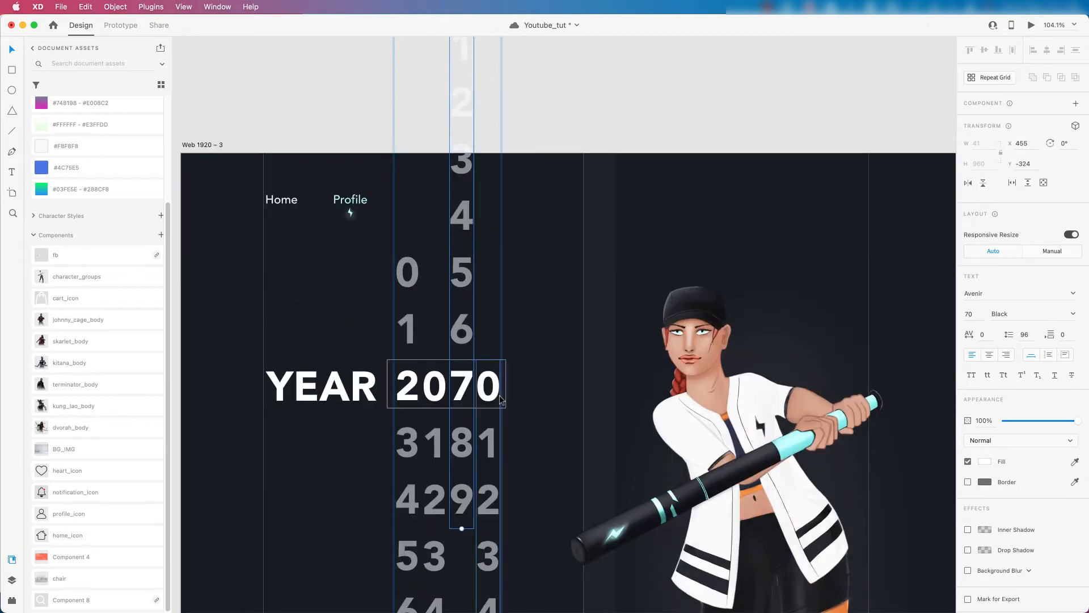
{"action": "left_click_drag", "start_coordinate": [501, 400], "coordinate": [493, 112]}
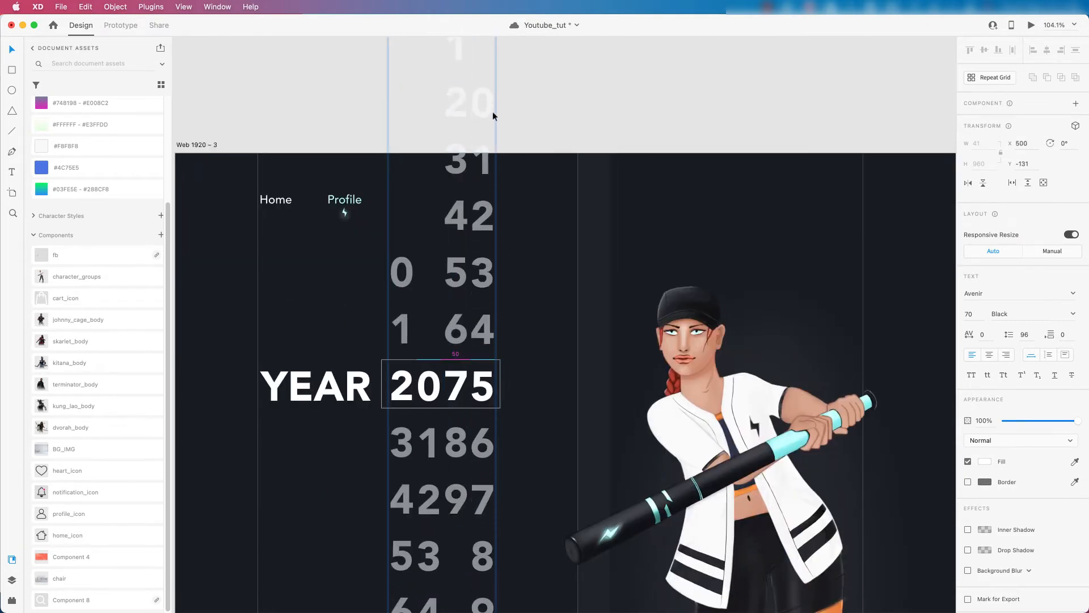
{"action": "left_click", "coordinate": [537, 257]}
{"action": "scroll", "coordinate": [419, 375], "scroll_direction": "down", "scroll_amount": 5}
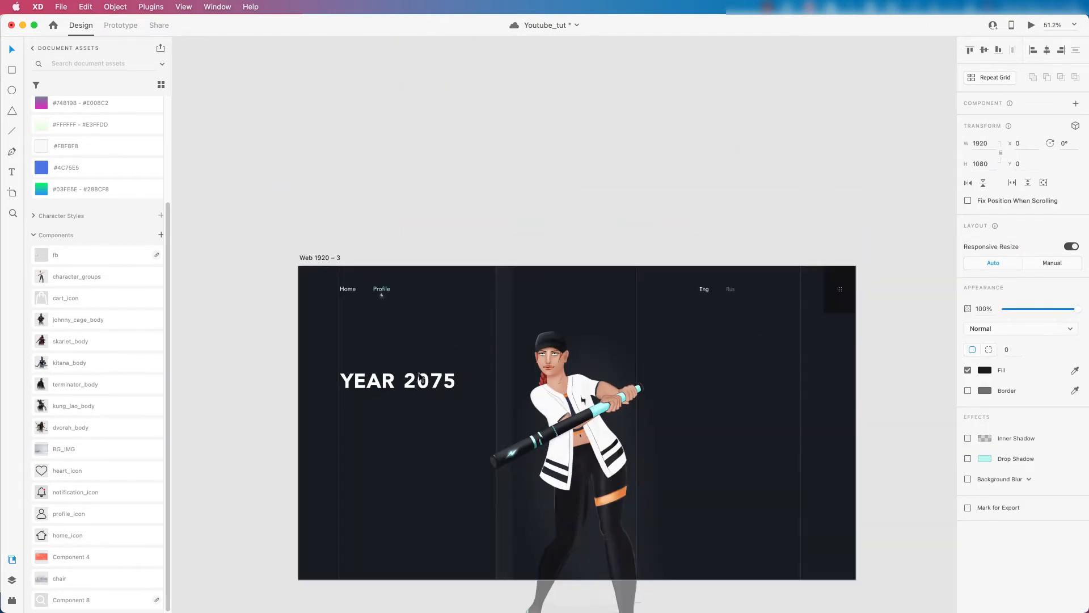
{"action": "scroll", "coordinate": [419, 374], "scroll_direction": "up", "scroll_amount": 3}
{"action": "scroll", "coordinate": [372, 338], "scroll_direction": "down", "scroll_amount": 2}
{"action": "left_click_drag", "start_coordinate": [435, 318], "coordinate": [391, 230]}
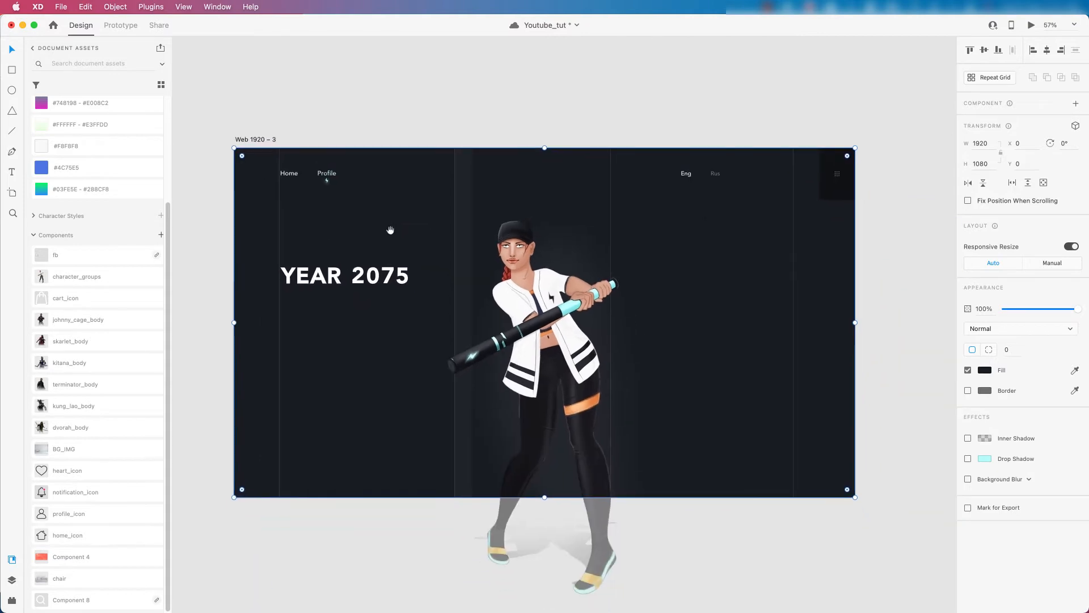
Step: Place a copy of the Home label below the YEAR 2075 heading as a 408 × 76 px area text box with font size 18
{"action": "scroll", "coordinate": [397, 255], "scroll_direction": "up", "scroll_amount": 3}
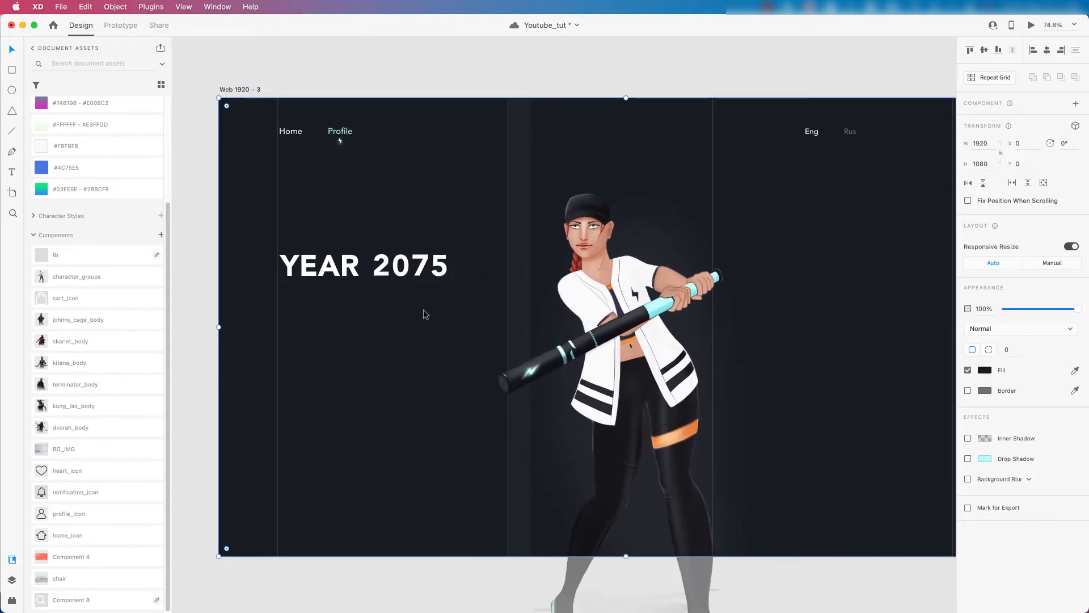
{"action": "scroll", "coordinate": [391, 258], "scroll_direction": "down", "scroll_amount": 1}
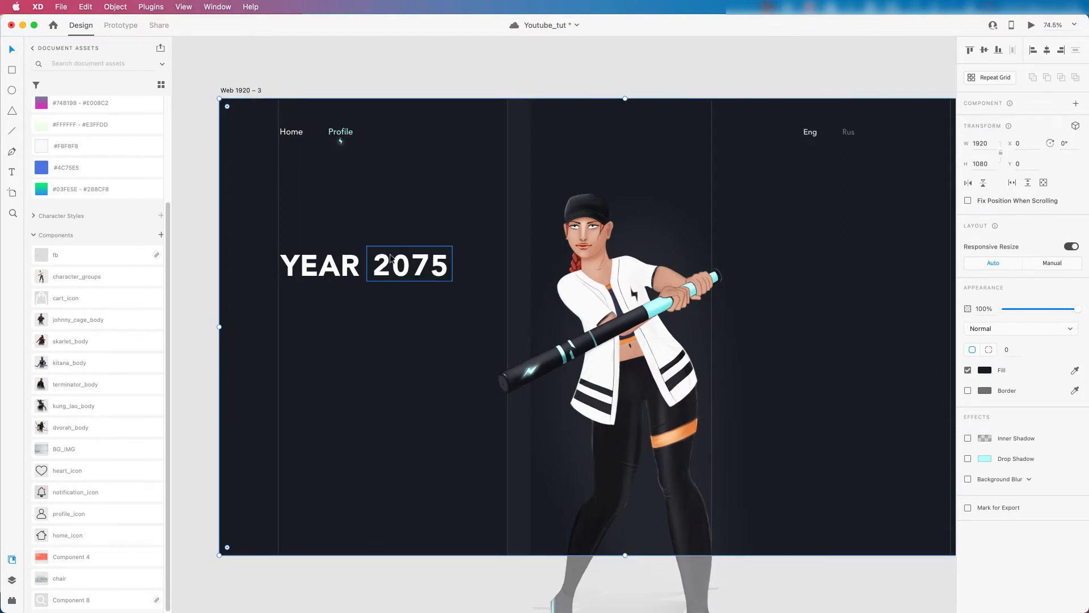
{"action": "scroll", "coordinate": [397, 289], "scroll_direction": "down", "scroll_amount": 2}
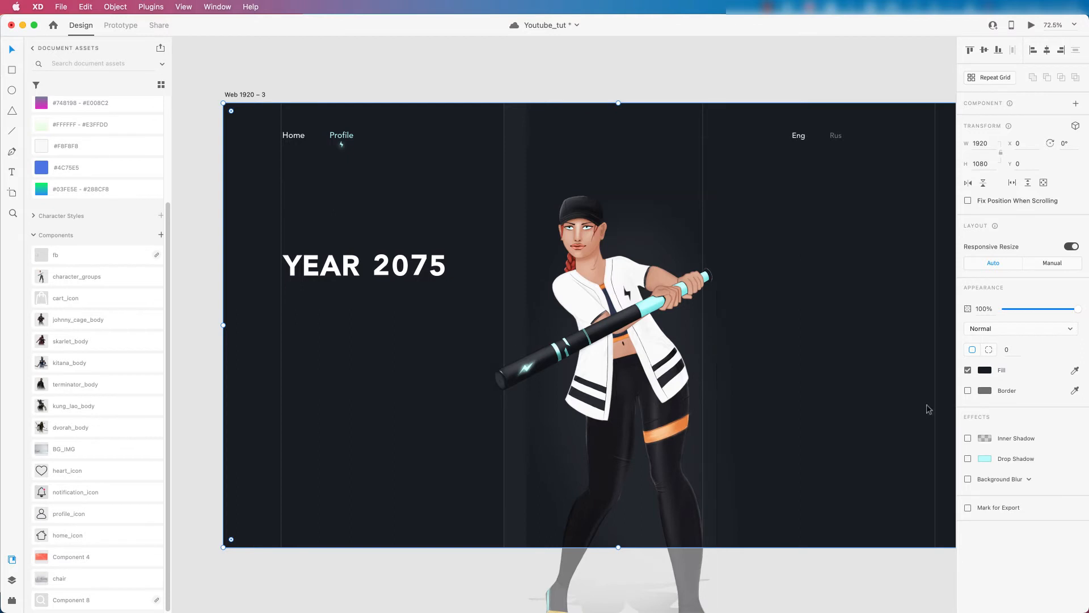
{"action": "left_click", "coordinate": [314, 285]}
{"action": "scroll", "coordinate": [313, 282], "scroll_direction": "up", "scroll_amount": 3}
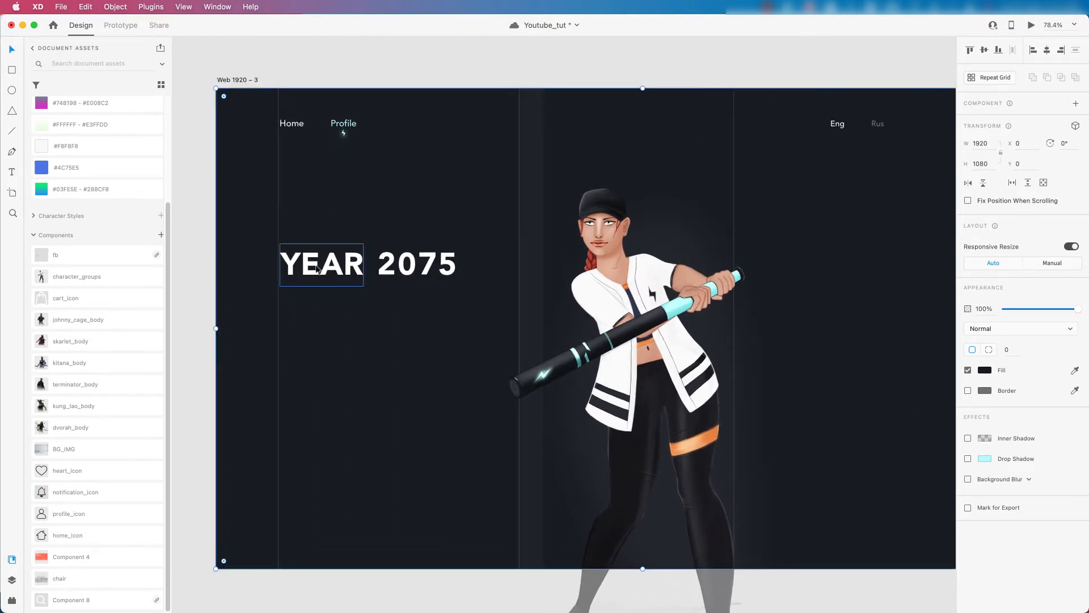
{"action": "left_click", "coordinate": [313, 264]}
{"action": "left_click", "coordinate": [381, 266]}
{"action": "type", "text": "Home"}
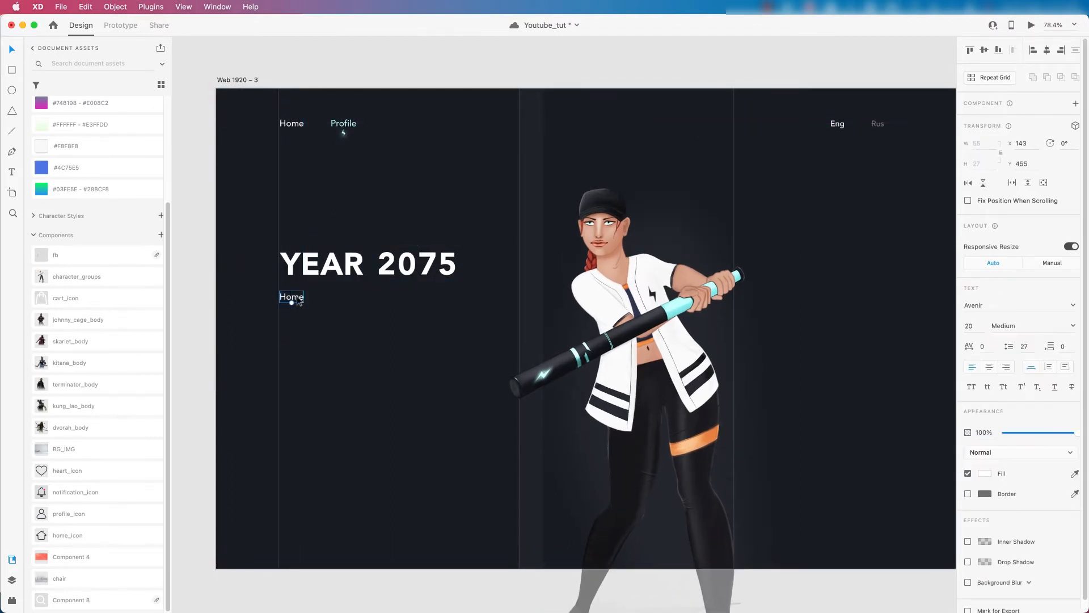
{"action": "left_click", "coordinate": [13, 579]}
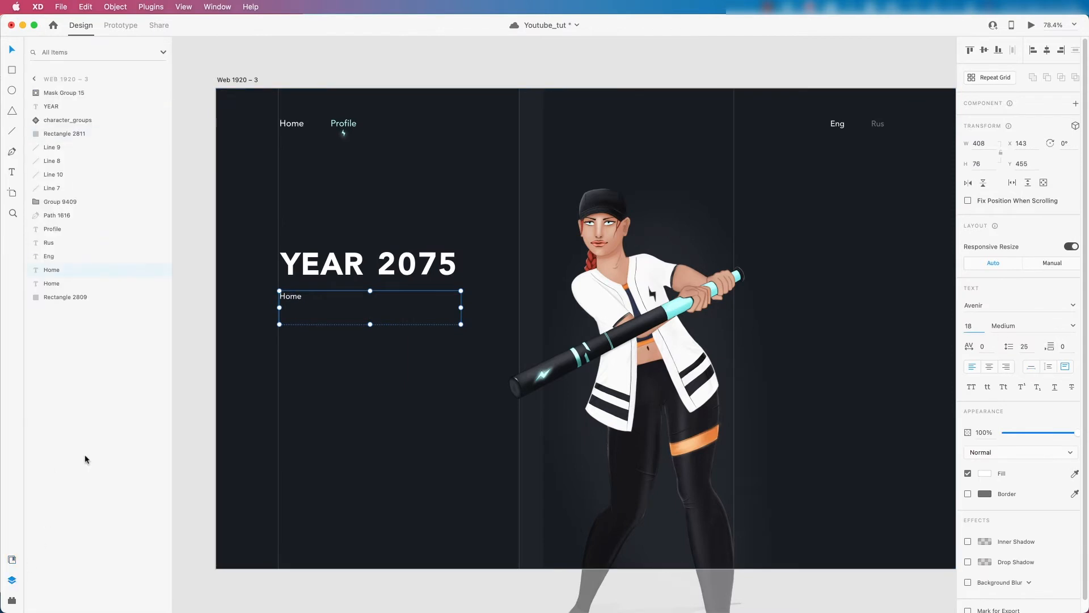
Step: Fill the new text box with Cicero (English) placeholder text using the Lorem Ipsum plugin, ending with a period and including line breaks
{"action": "left_click", "coordinate": [19, 599]}
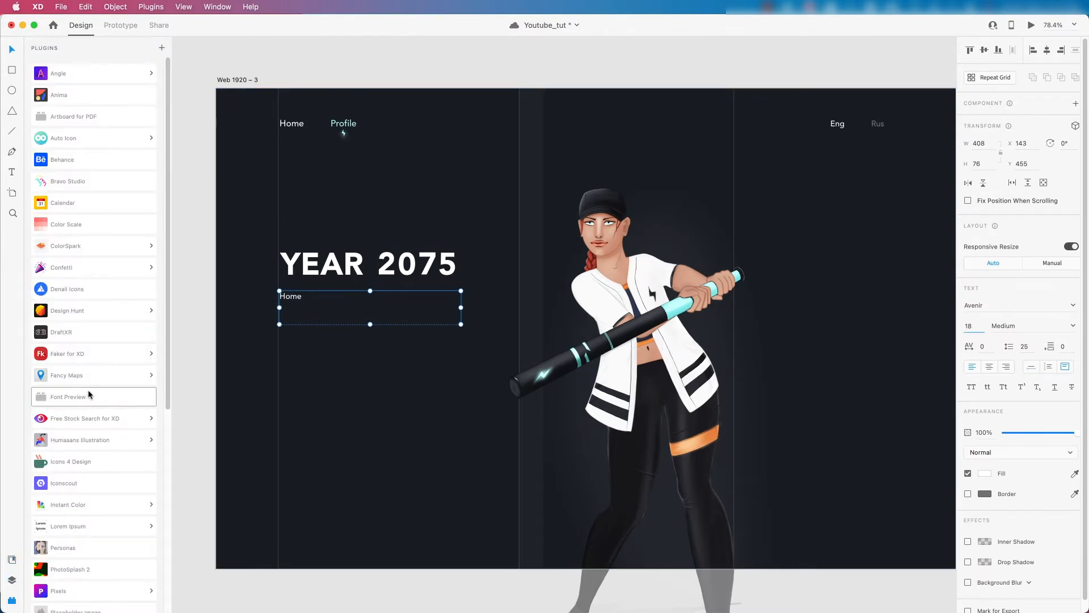
{"action": "scroll", "coordinate": [84, 393], "scroll_direction": "down", "scroll_amount": 1}
{"action": "left_click", "coordinate": [72, 508]}
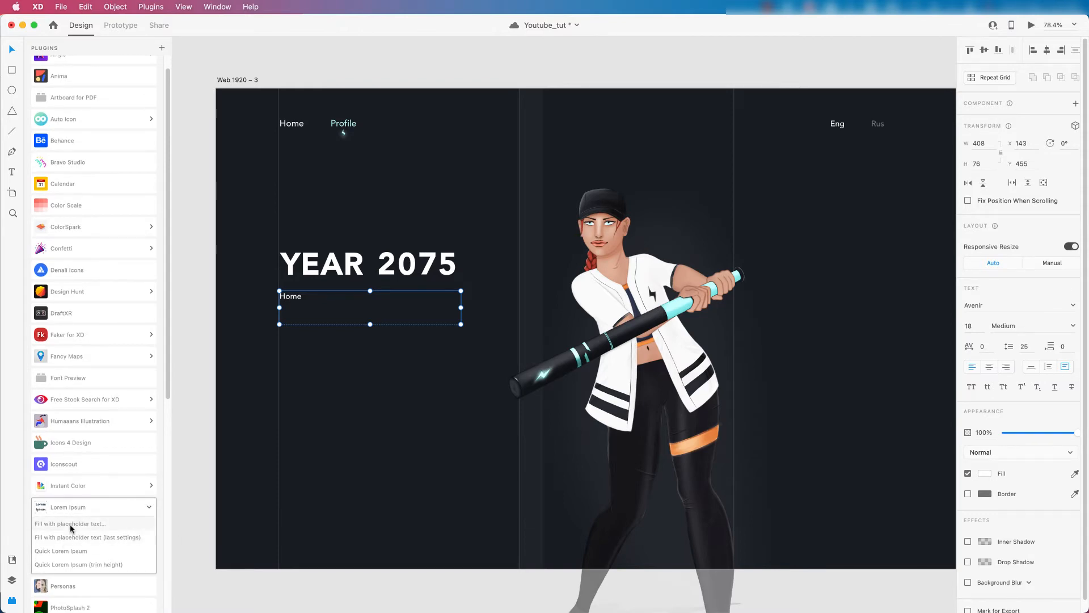
{"action": "left_click", "coordinate": [70, 525]}
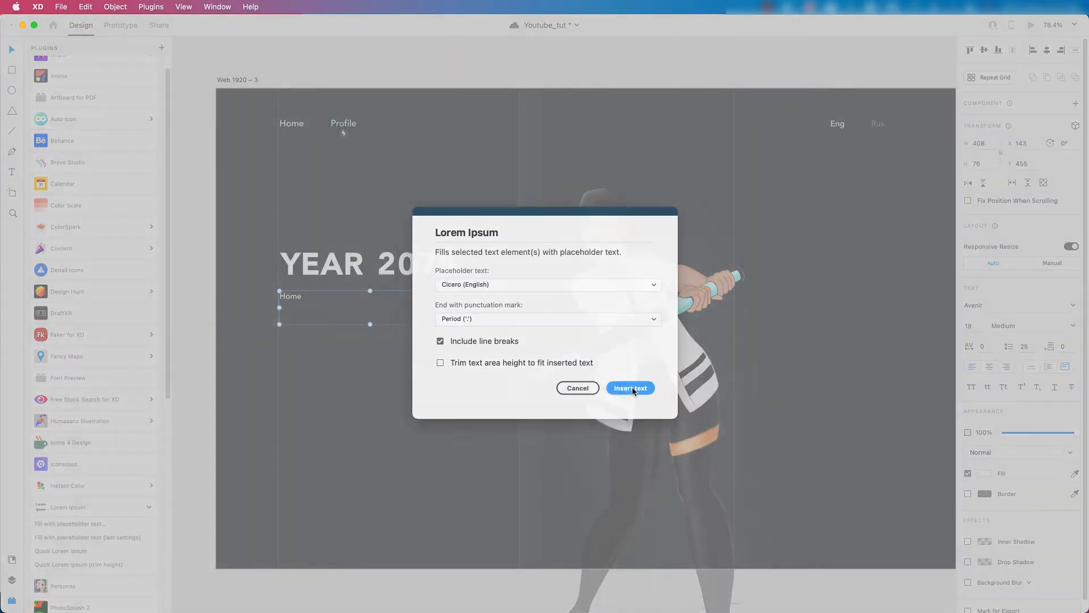
{"action": "left_click", "coordinate": [631, 388]}
Step: Shorten the placeholder paragraph to "But I must explain to you how all this mistaken idea of denouncing pleasure."
{"action": "double_click", "coordinate": [444, 319]}
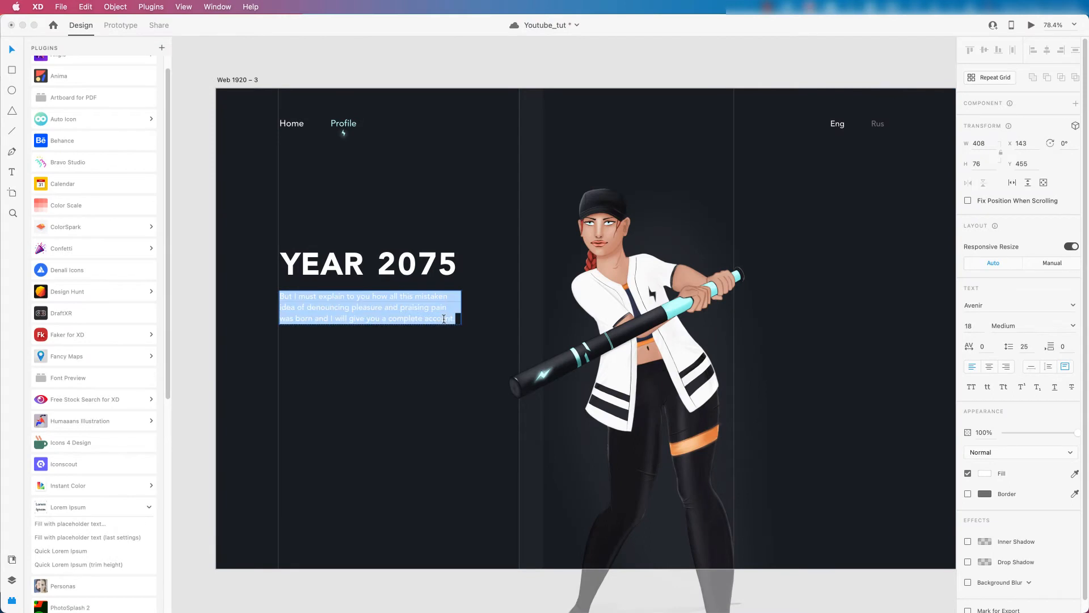
{"action": "left_click_drag", "start_coordinate": [453, 319], "coordinate": [383, 308]}
{"action": "key", "text": "BackSpace"}
{"action": "left_click", "coordinate": [421, 340]}
{"action": "scroll", "coordinate": [374, 318], "scroll_direction": "down", "scroll_amount": 4}
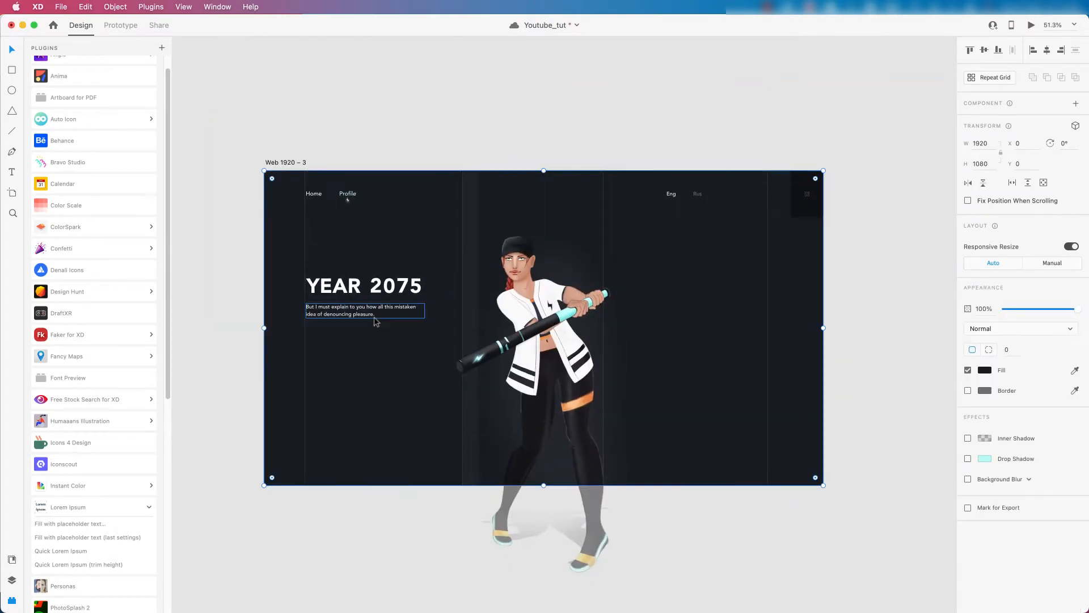
Step: Draw a rectangle about 334 × 64 px across the character's lower legs, near the artboard's lower edge
{"action": "scroll", "coordinate": [373, 317], "scroll_direction": "down", "scroll_amount": 4}
{"action": "scroll", "coordinate": [450, 316], "scroll_direction": "up", "scroll_amount": 1}
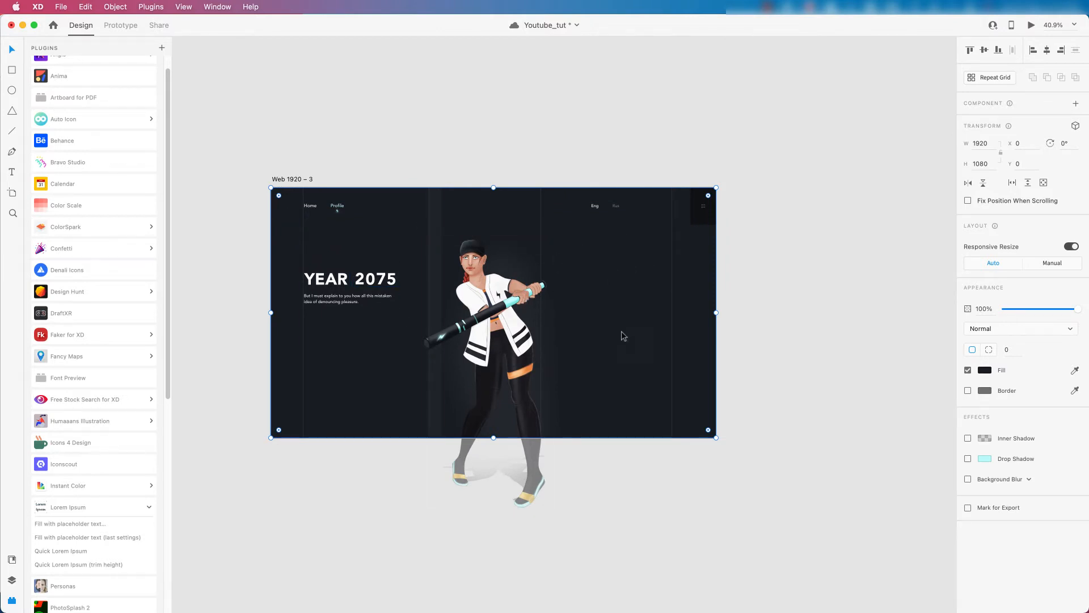
{"action": "scroll", "coordinate": [428, 394], "scroll_direction": "up", "scroll_amount": 2}
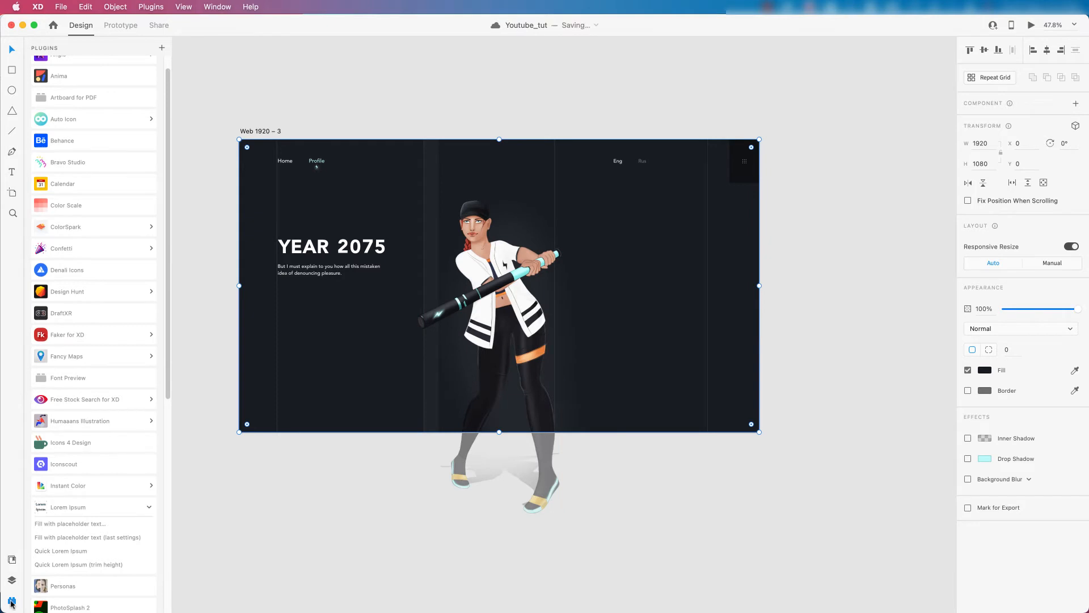
{"action": "left_click", "coordinate": [12, 600]}
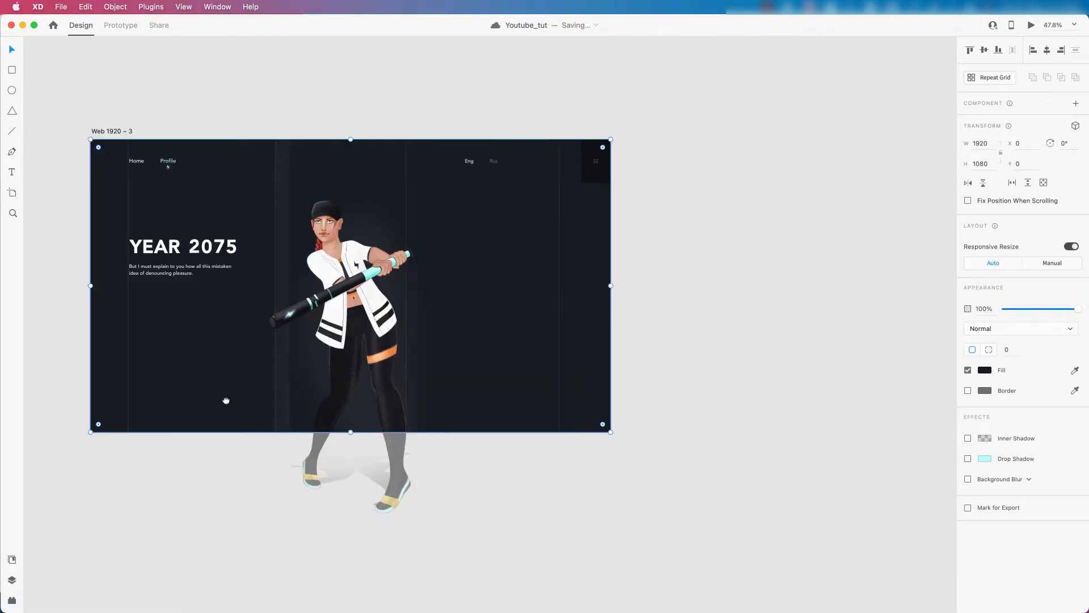
{"action": "scroll", "coordinate": [226, 400], "scroll_direction": "up", "scroll_amount": 3}
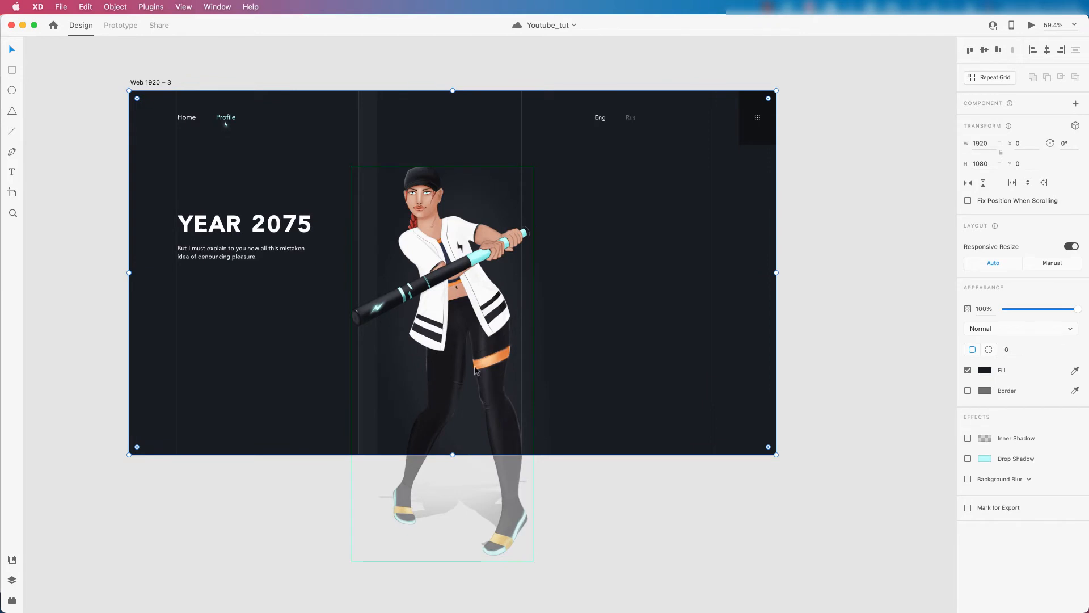
{"action": "key", "text": "r"}
{"action": "scroll", "coordinate": [351, 392], "scroll_direction": "up", "scroll_amount": 2}
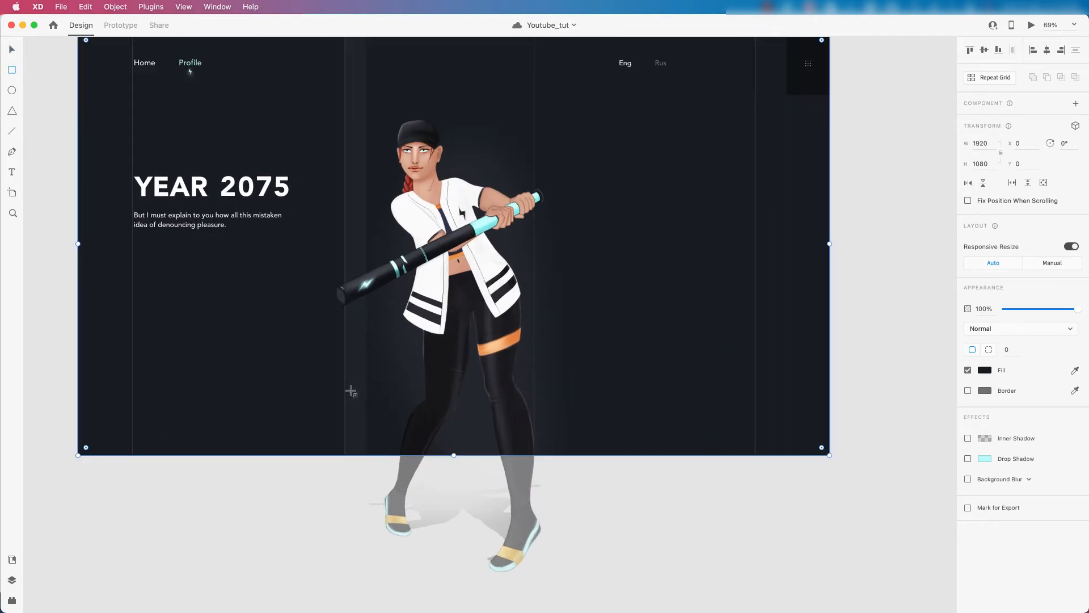
{"action": "left_click_drag", "start_coordinate": [397, 401], "coordinate": [528, 426]}
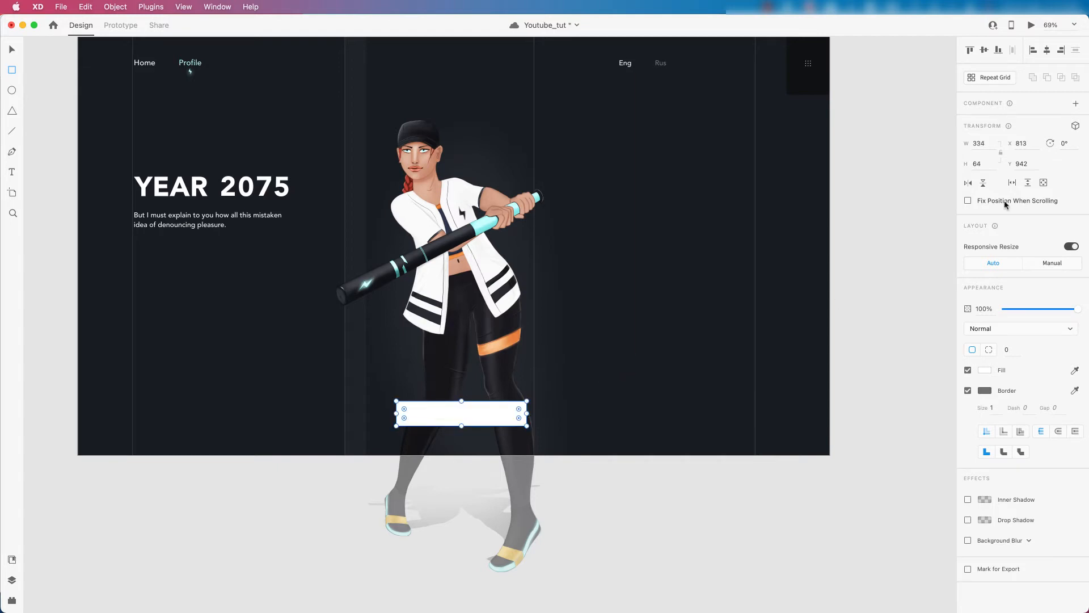
Step: Resize the rectangle to 350 × 65 px and shift it horizontally to X 798 over the character's legs
{"action": "left_click", "coordinate": [989, 163]}
{"action": "type", "text": "65"}
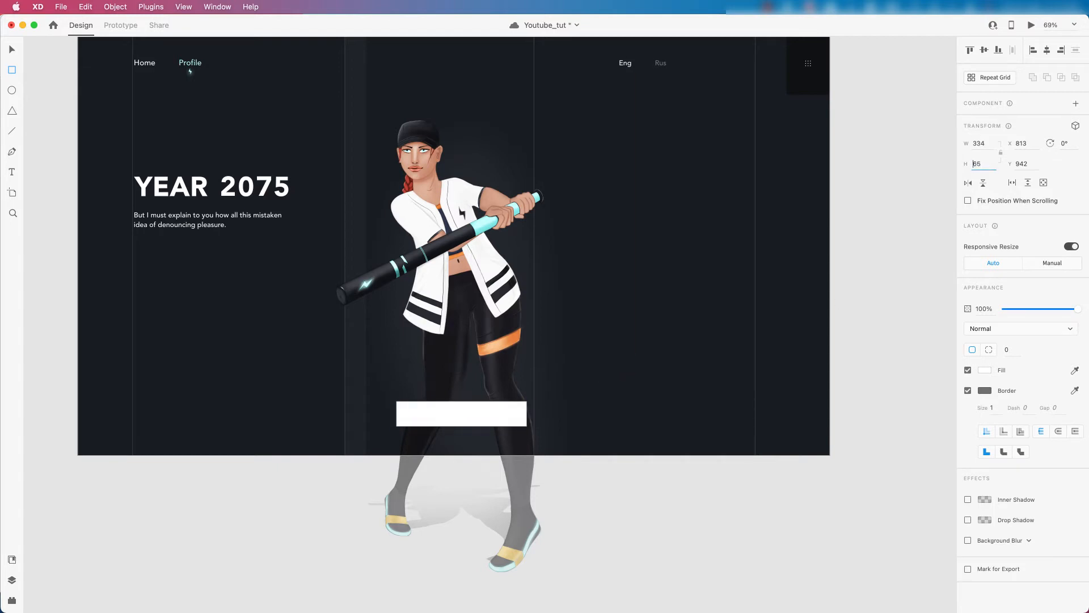
{"action": "left_click", "coordinate": [988, 143]}
{"action": "type", "text": "353"}
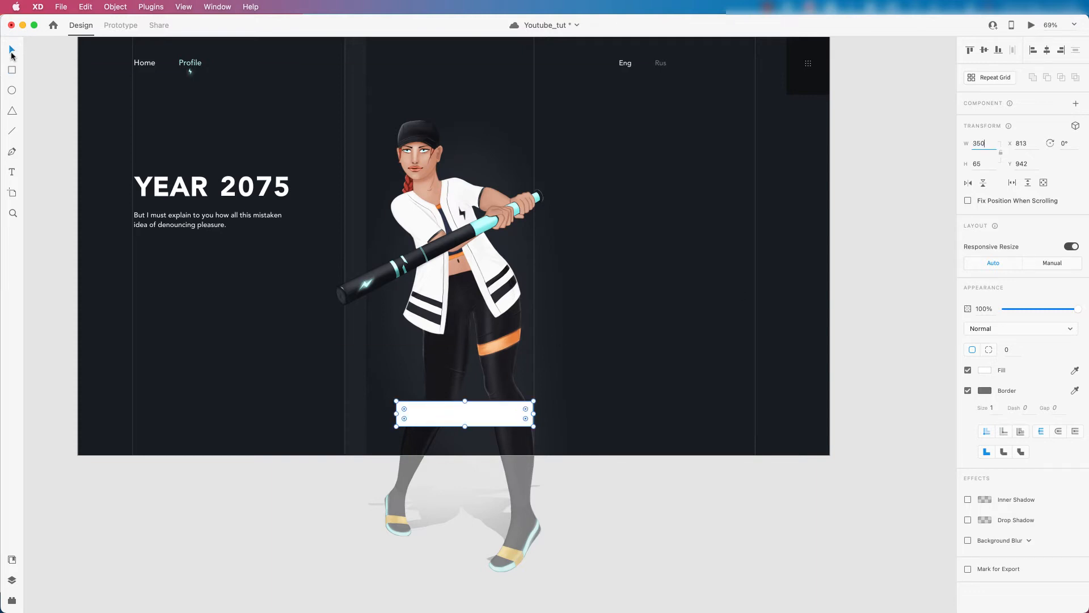
{"action": "left_click_drag", "start_coordinate": [479, 411], "coordinate": [473, 415]}
Step: Set the border colour of the rectangle over the character's legs to white
{"action": "left_click", "coordinate": [983, 392]}
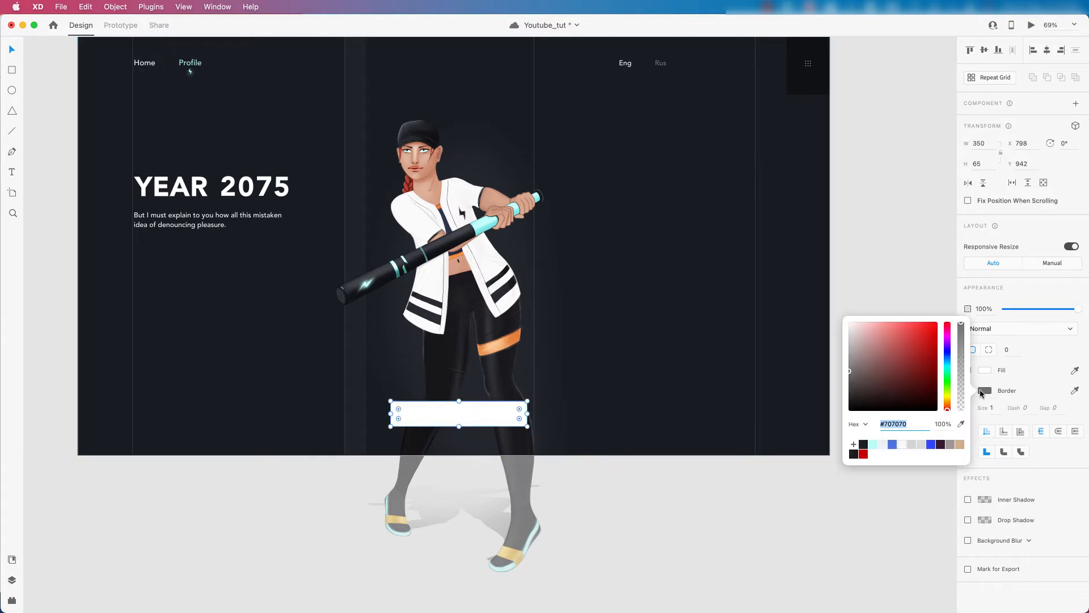
{"action": "left_click", "coordinate": [872, 322]}
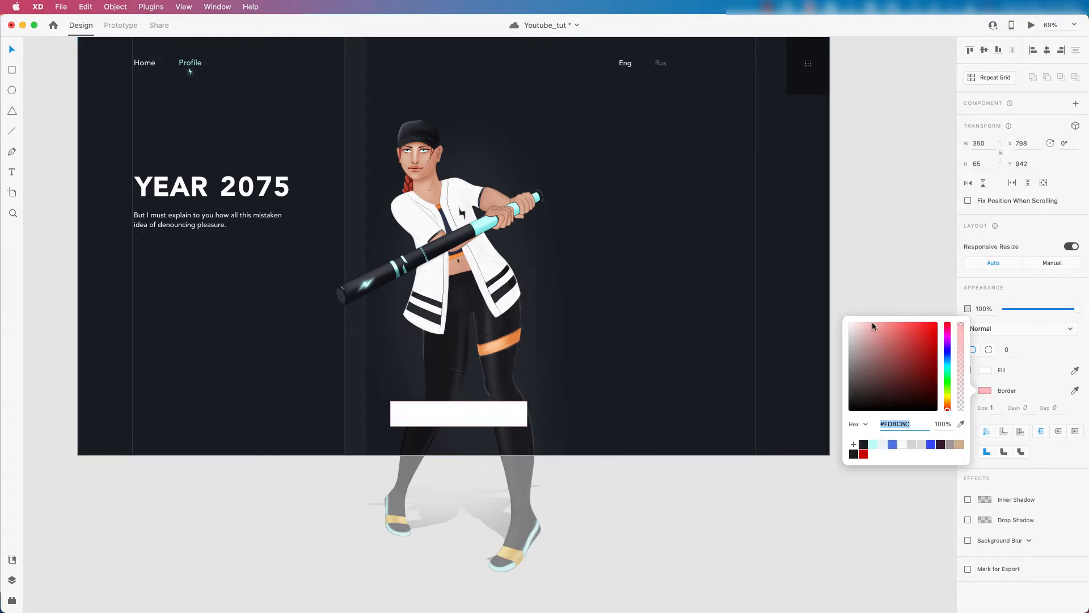
{"action": "left_click", "coordinate": [990, 371]}
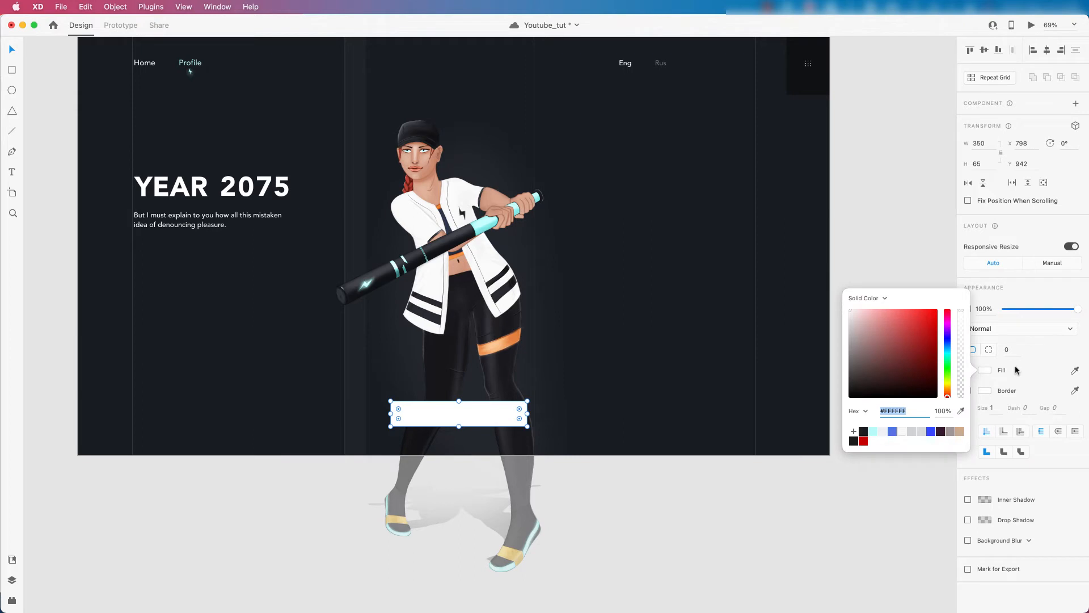
{"action": "left_click", "coordinate": [652, 414]}
Step: Turn on Background Blur for the white rectangle over the character's legs
{"action": "scroll", "coordinate": [395, 428], "scroll_direction": "up", "scroll_amount": 5}
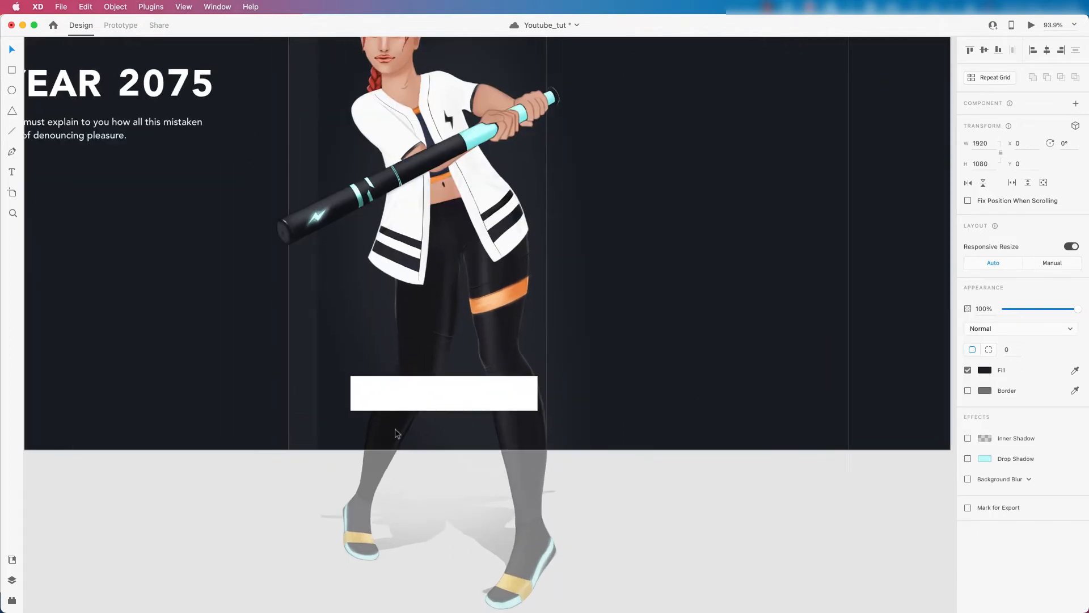
{"action": "left_click", "coordinate": [435, 400]}
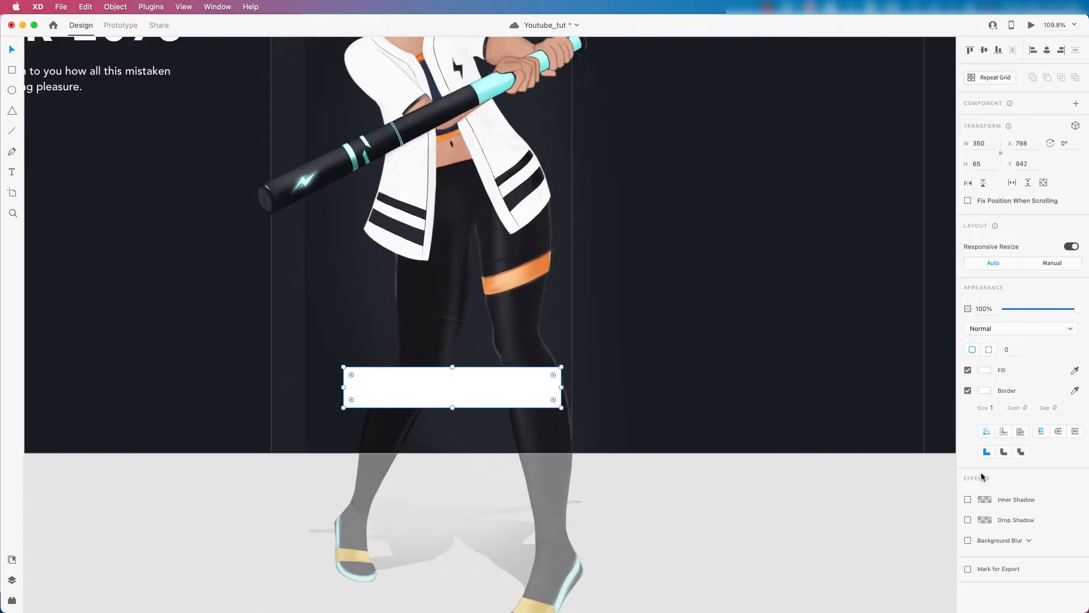
{"action": "left_click", "coordinate": [968, 541]}
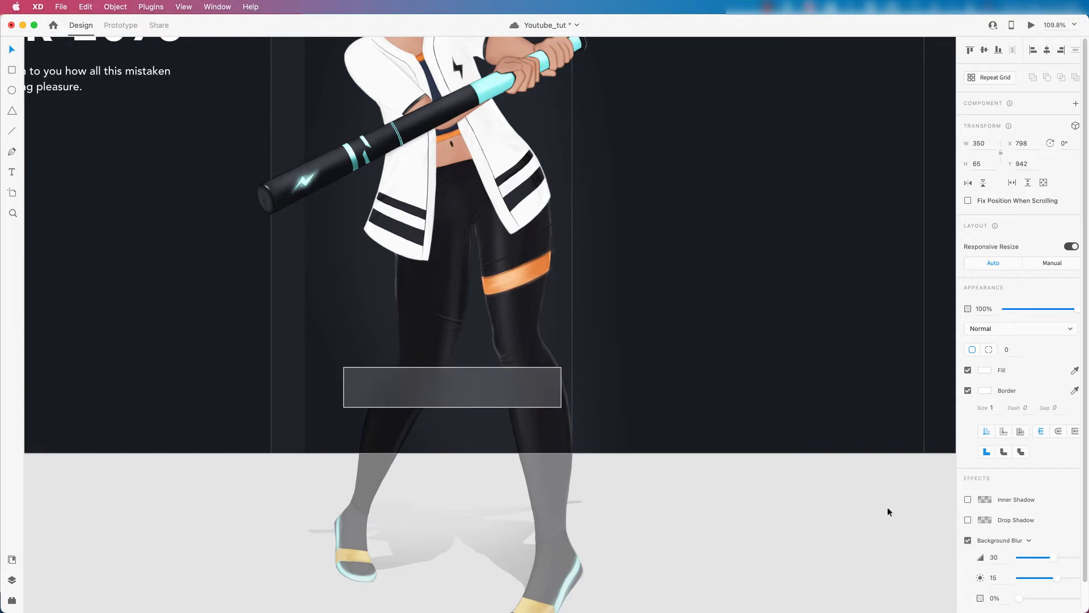
Step: Slant the blurred rectangle into a parallelogram by shifting its two upper corner points right and its two lower ones left
{"action": "scroll", "coordinate": [412, 402], "scroll_direction": "up", "scroll_amount": 3}
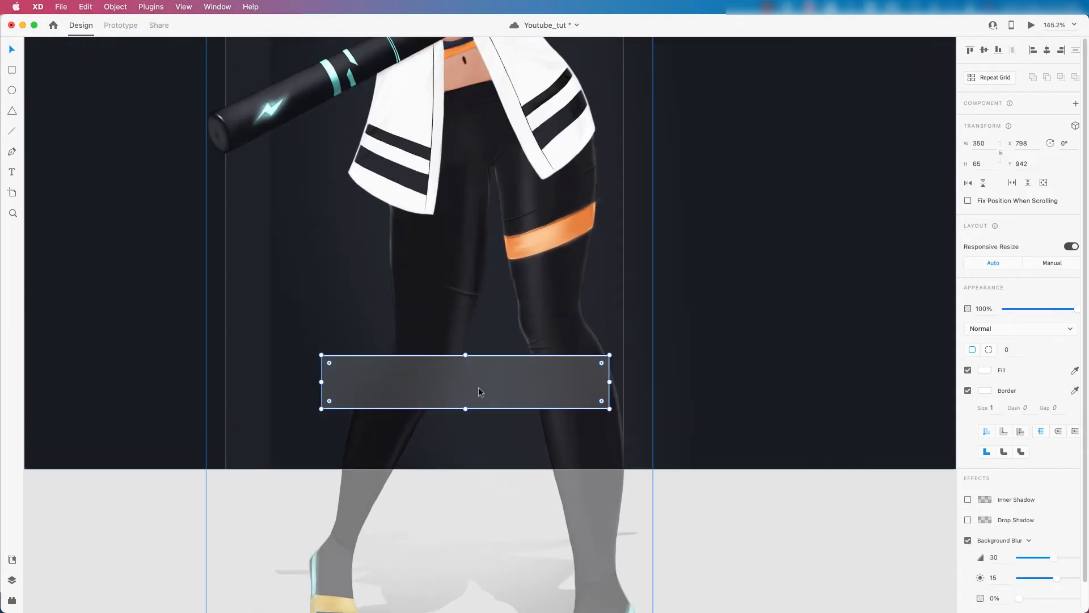
{"action": "scroll", "coordinate": [488, 382], "scroll_direction": "down", "scroll_amount": 5}
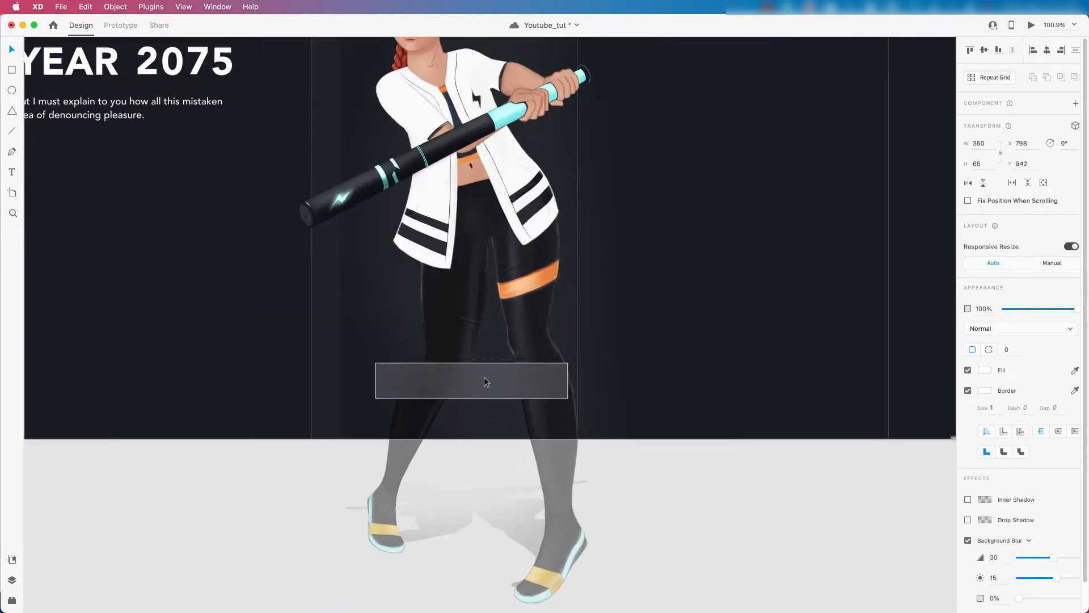
{"action": "scroll", "coordinate": [485, 381], "scroll_direction": "down", "scroll_amount": 2}
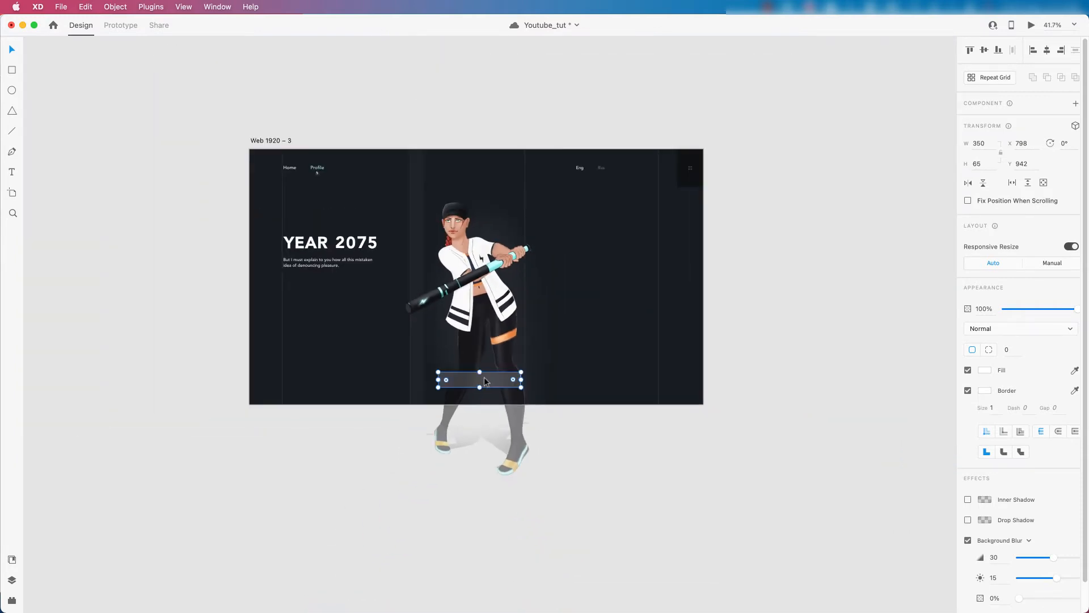
{"action": "scroll", "coordinate": [482, 381], "scroll_direction": "up", "scroll_amount": 1}
{"action": "scroll", "coordinate": [473, 379], "scroll_direction": "up", "scroll_amount": 1}
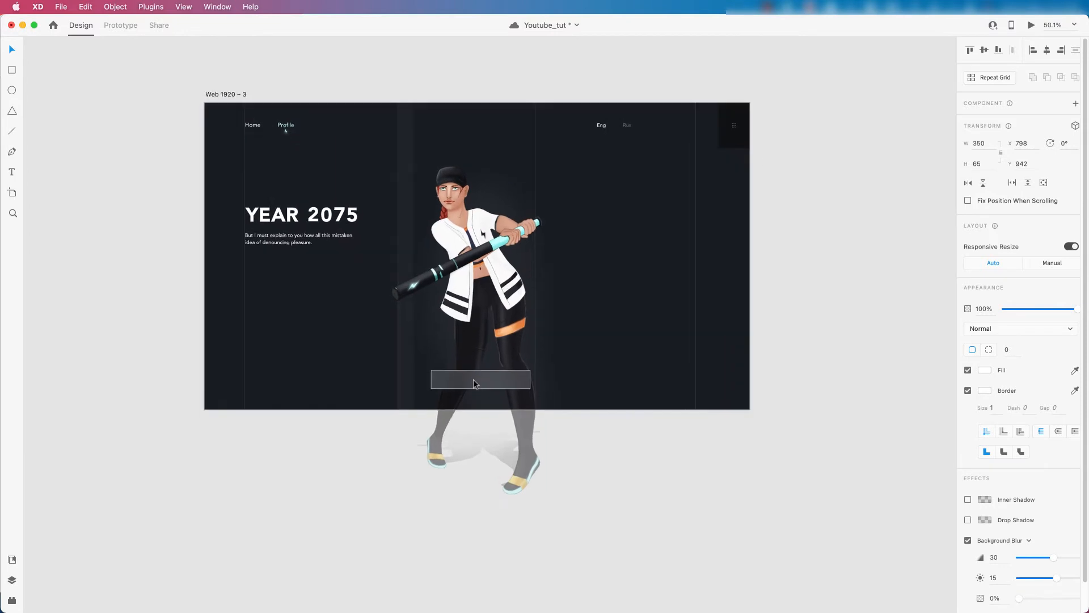
{"action": "scroll", "coordinate": [473, 379], "scroll_direction": "up", "scroll_amount": 5}
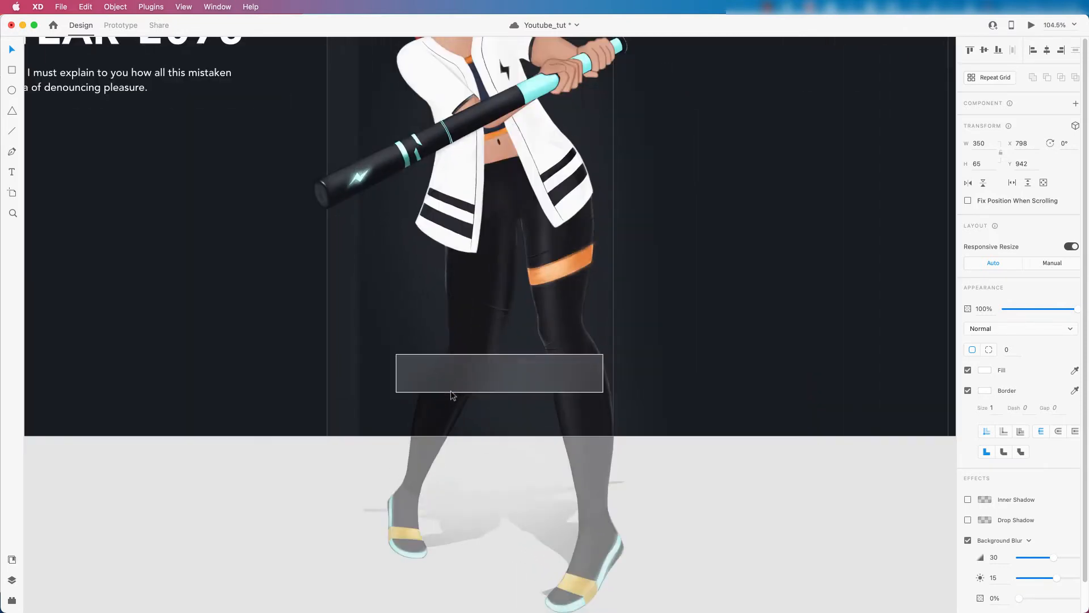
{"action": "double_click", "coordinate": [442, 371]}
{"action": "left_click_drag", "start_coordinate": [440, 366], "coordinate": [629, 364]}
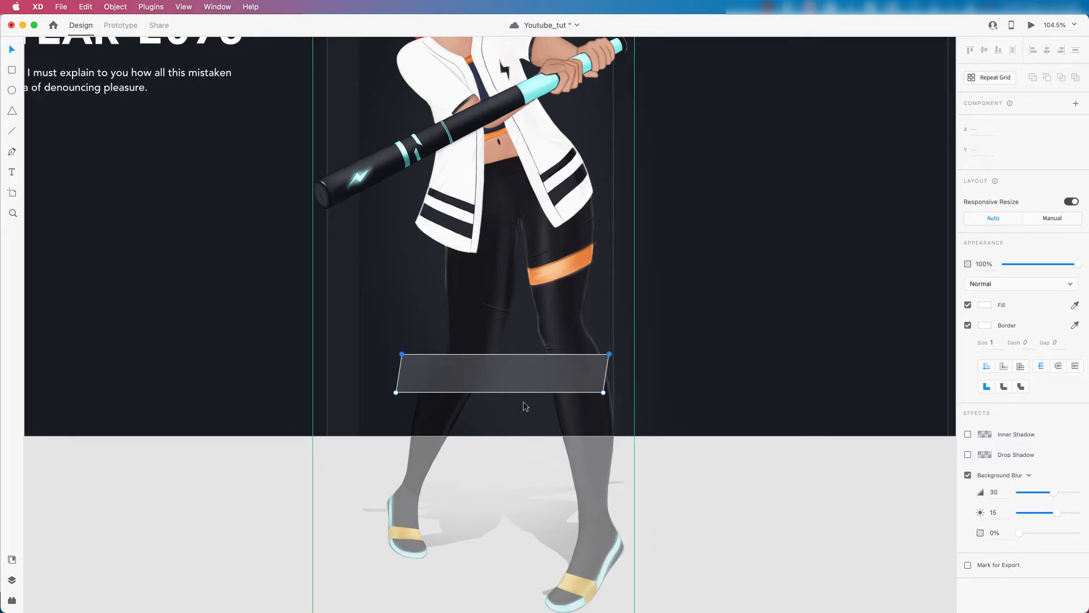
{"action": "left_click_drag", "start_coordinate": [619, 406], "coordinate": [377, 385]}
{"action": "key", "text": "shift+Left"}
{"action": "left_click", "coordinate": [684, 376]}
Step: Place a copy of the header's Home label in the middle of the slanted button, at X 933, Y 961
{"action": "scroll", "coordinate": [731, 379], "scroll_direction": "down", "scroll_amount": 5}
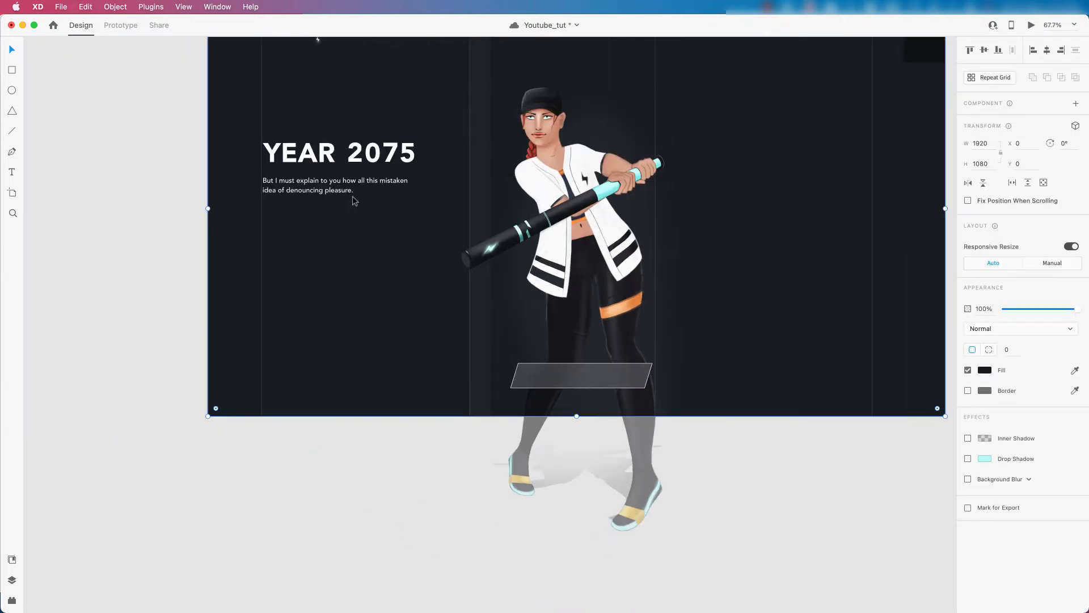
{"action": "scroll", "coordinate": [355, 200], "scroll_direction": "up", "scroll_amount": 5}
{"action": "left_click_drag", "start_coordinate": [278, 158], "coordinate": [584, 502]}
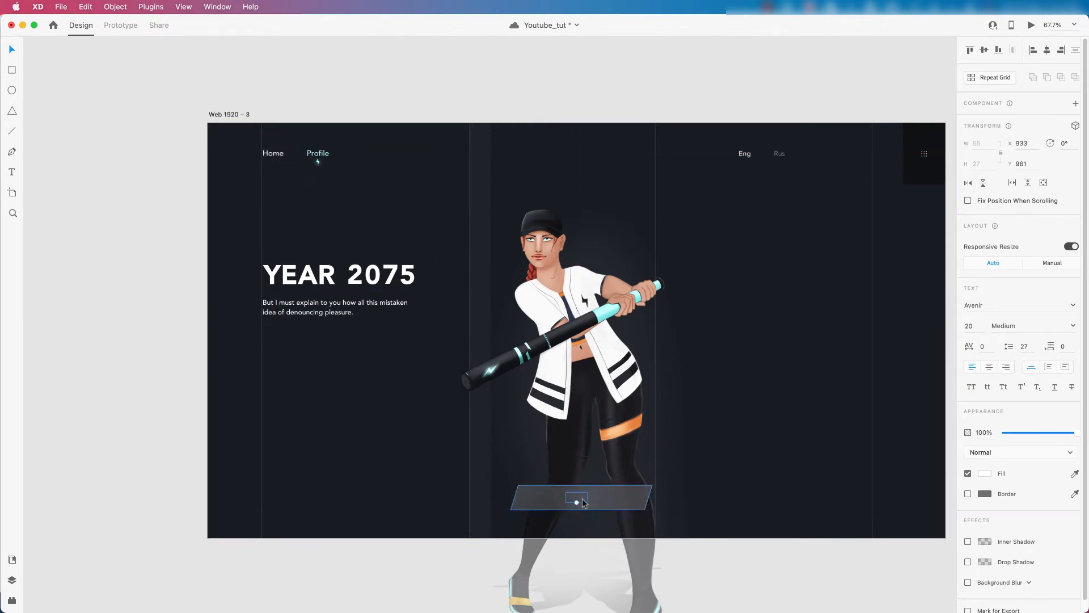
{"action": "key", "text": "super+z"}
{"action": "key", "text": "super+shift+z"}
{"action": "scroll", "coordinate": [584, 502], "scroll_direction": "up", "scroll_amount": 5}
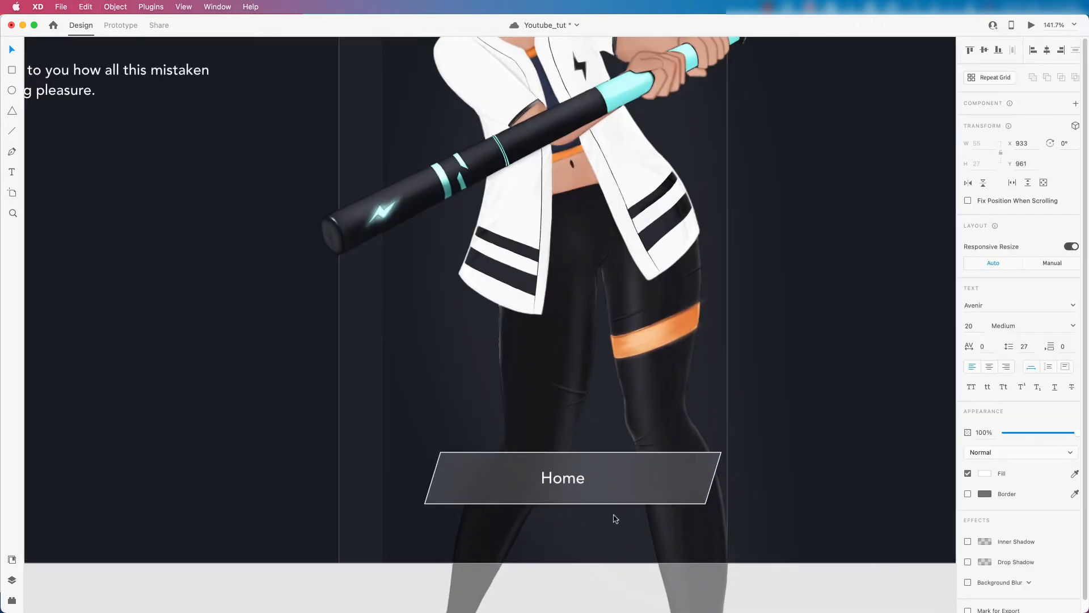
{"action": "scroll", "coordinate": [617, 488], "scroll_direction": "down", "scroll_amount": 3}
{"action": "scroll", "coordinate": [616, 488], "scroll_direction": "right", "scroll_amount": 3}
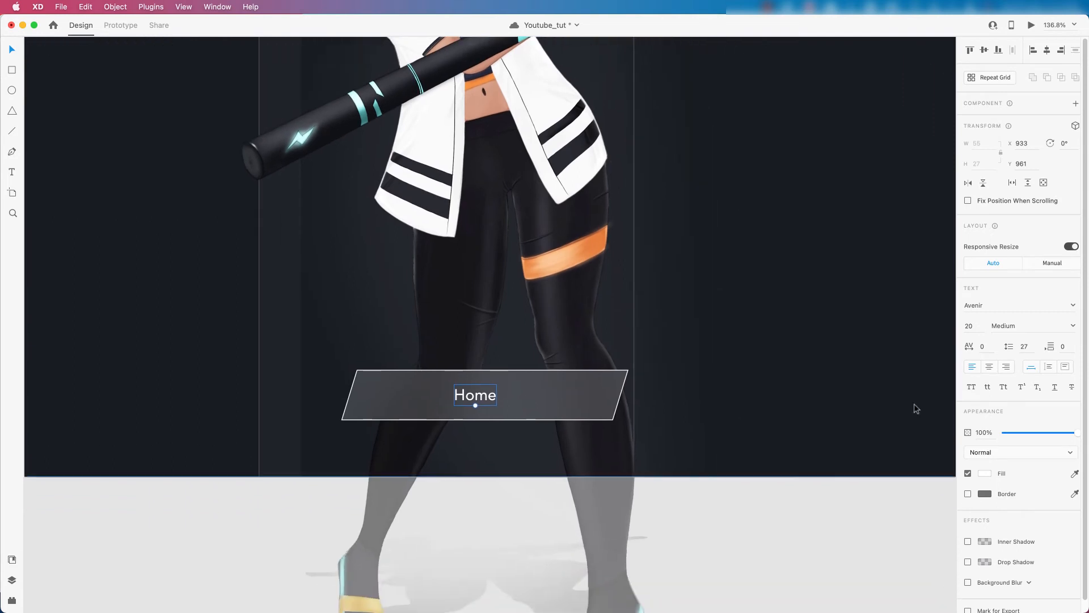
Step: Centre the Home label within the slanted button, with centre-aligned text in all uppercase
{"action": "left_click", "coordinate": [989, 366]}
{"action": "left_click_drag", "start_coordinate": [468, 396], "coordinate": [478, 396]}
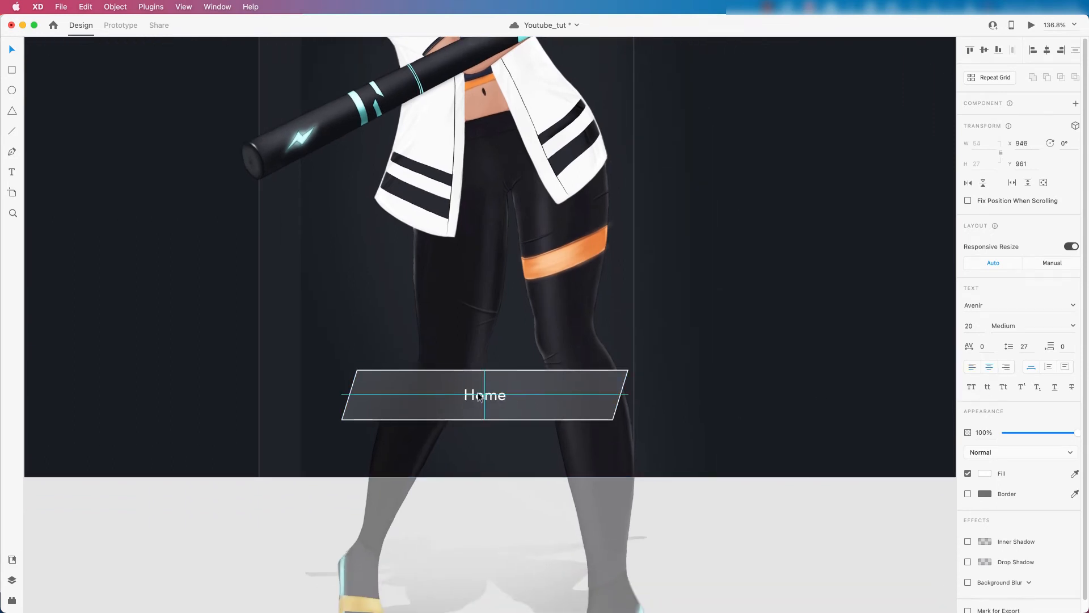
{"action": "left_click", "coordinate": [971, 388]}
Step: Replace the slanted button's label text with CHOOSE CHARACTER
{"action": "double_click", "coordinate": [485, 396]}
{"action": "double_click", "coordinate": [490, 392]}
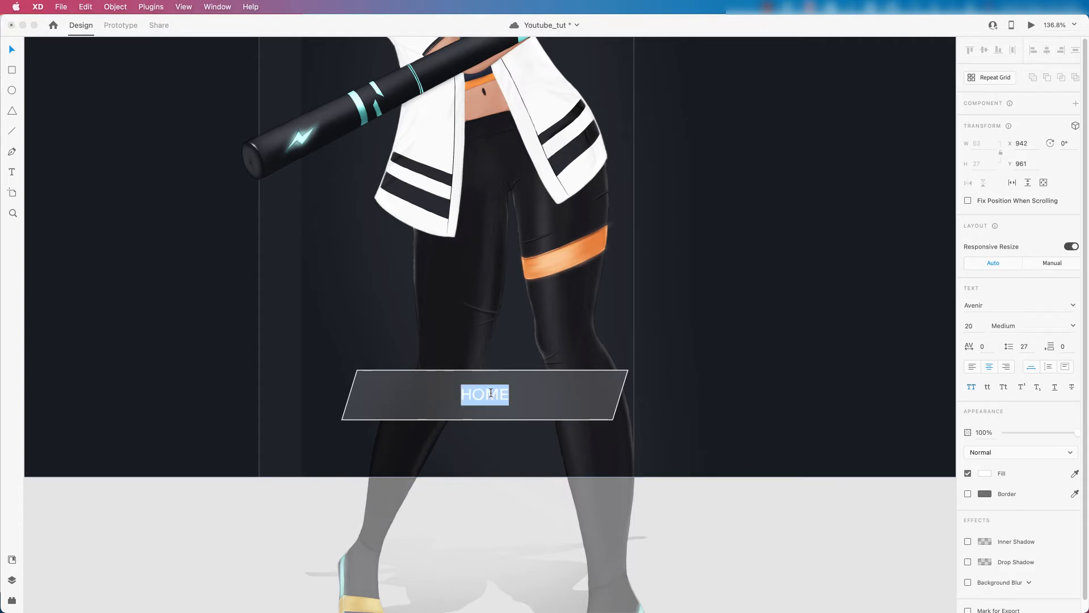
{"action": "type", "text": "CHOOSE CHARACTER"}
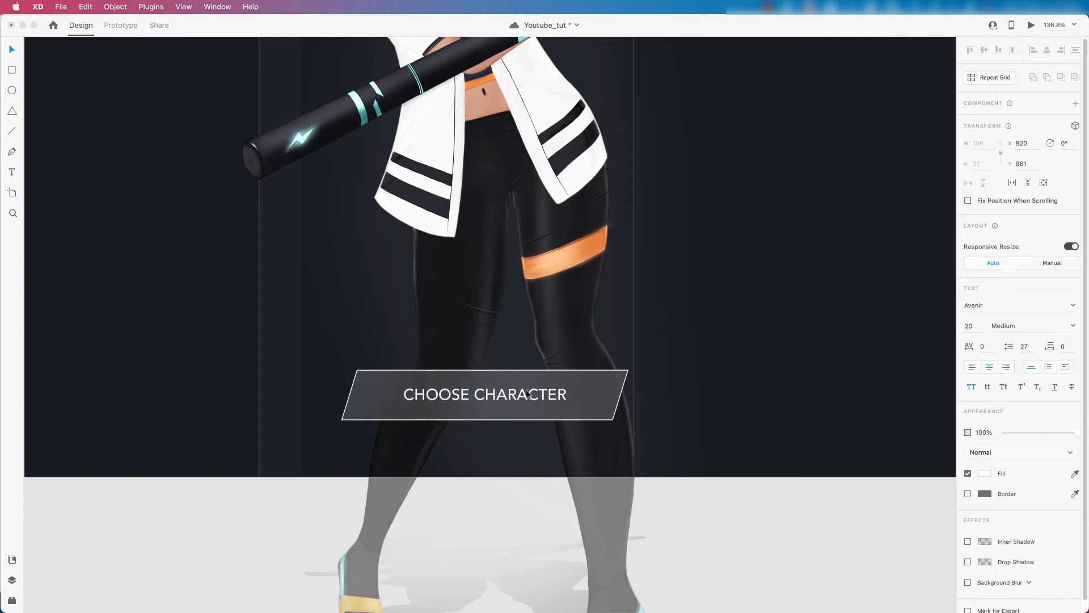
{"action": "key", "text": "Escape"}
{"action": "scroll", "coordinate": [590, 416], "scroll_direction": "down", "scroll_amount": 5}
{"action": "left_click", "coordinate": [517, 458]}
{"action": "scroll", "coordinate": [524, 386], "scroll_direction": "up", "scroll_amount": 4}
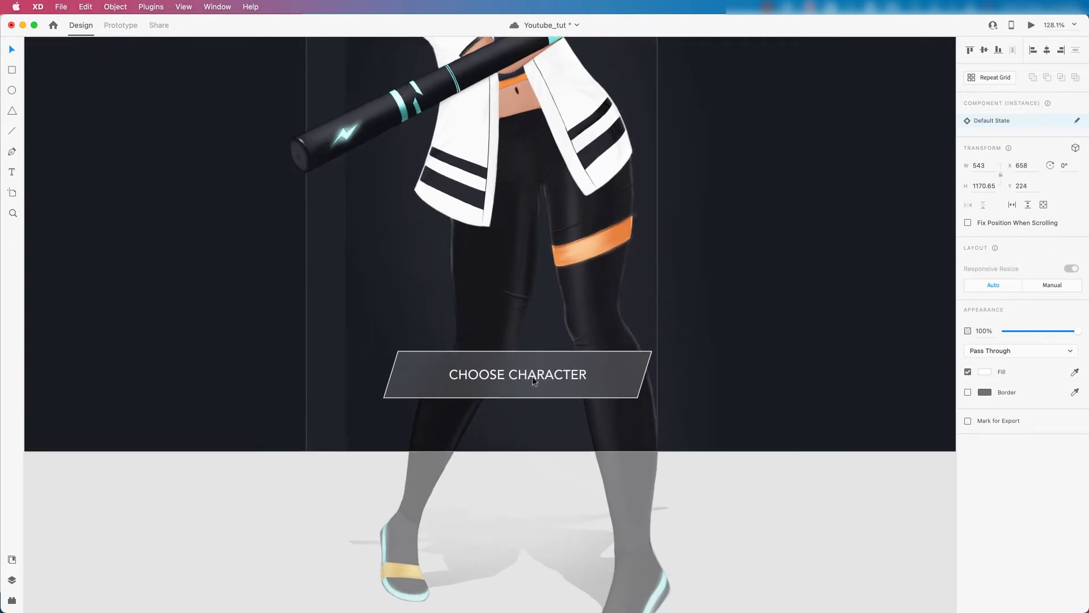
Step: Draw a borderless white bar about 82 × 3 along the button's upper edge, starting at its upper-left corner, at X 808, Y 939
{"action": "left_click", "coordinate": [11, 71]}
{"action": "scroll", "coordinate": [368, 332], "scroll_direction": "up", "scroll_amount": 3}
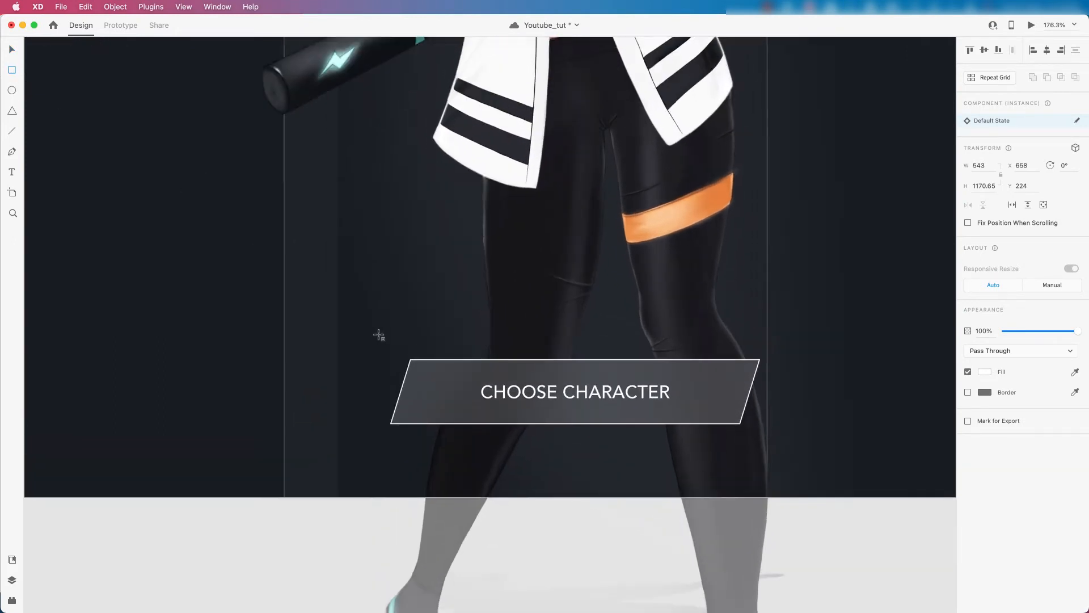
{"action": "scroll", "coordinate": [760, 418], "scroll_direction": "up", "scroll_amount": 2}
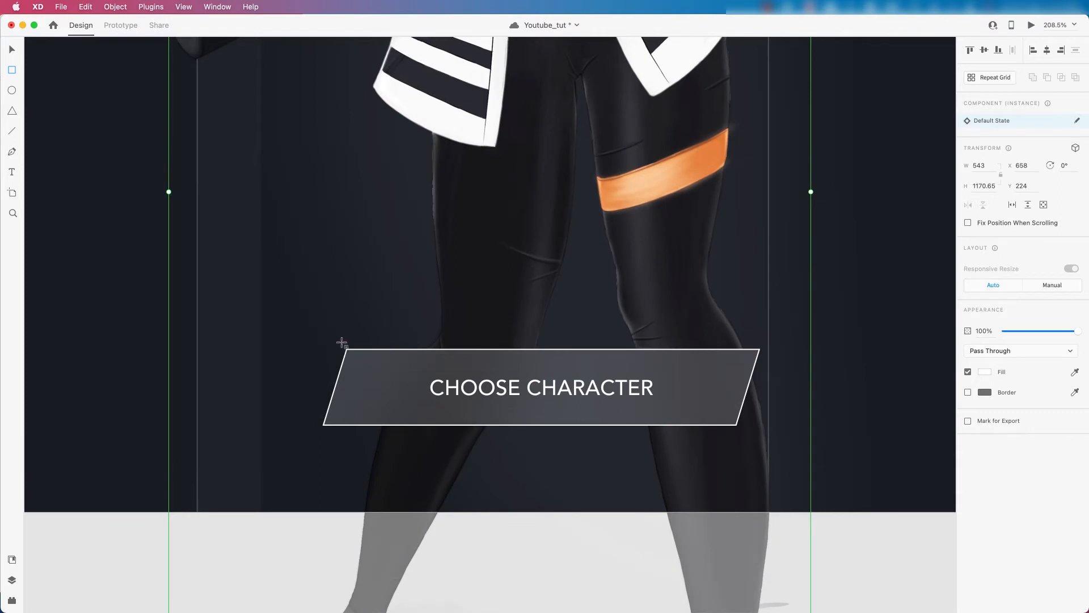
{"action": "scroll", "coordinate": [342, 342], "scroll_direction": "up", "scroll_amount": 3}
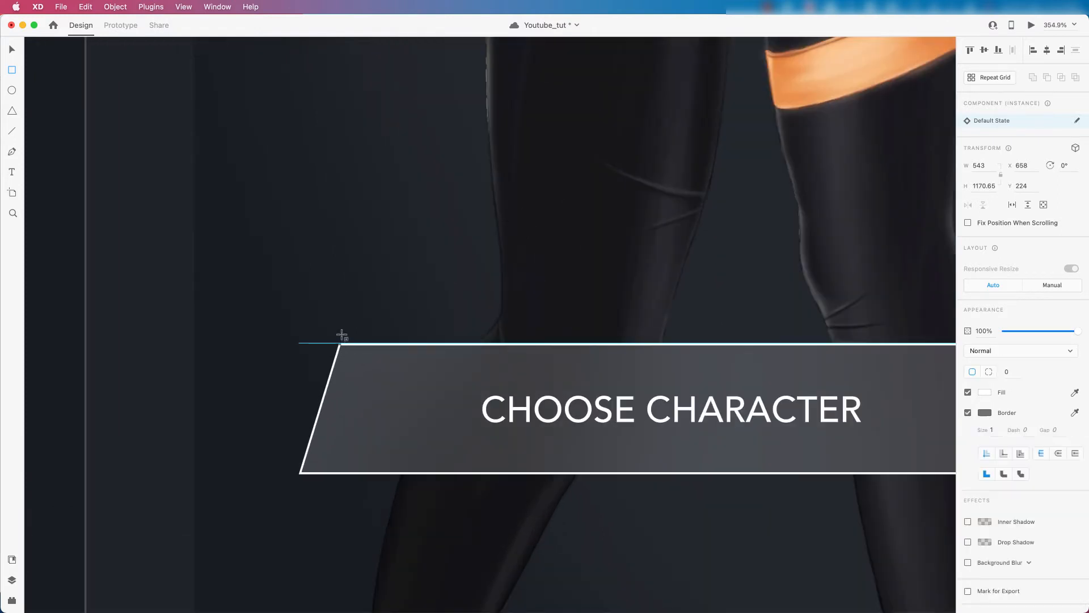
{"action": "left_click_drag", "start_coordinate": [343, 336], "coordinate": [501, 338]}
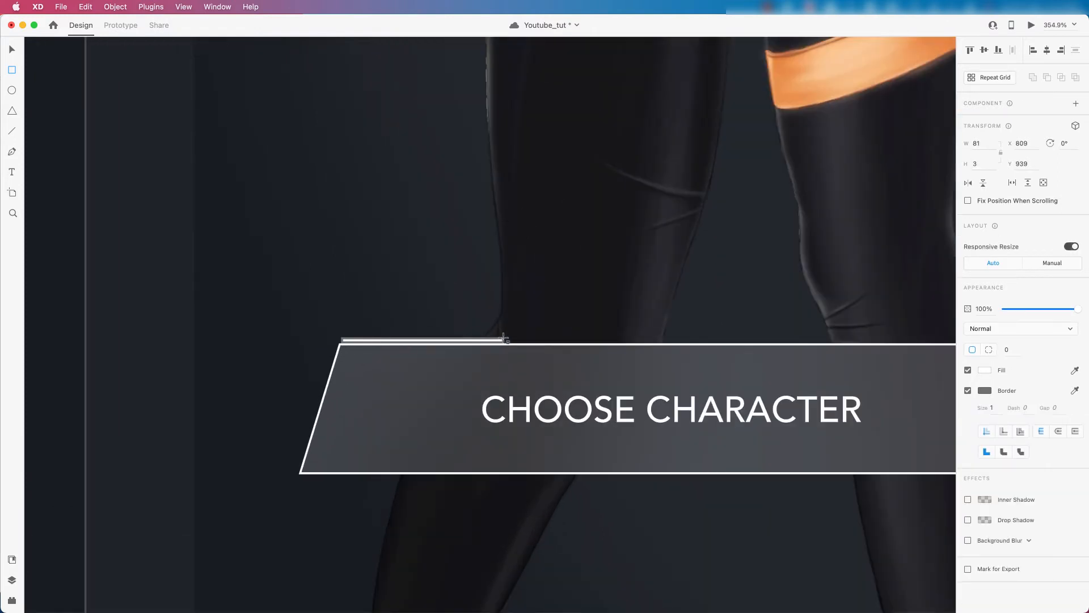
{"action": "left_click", "coordinate": [969, 391]}
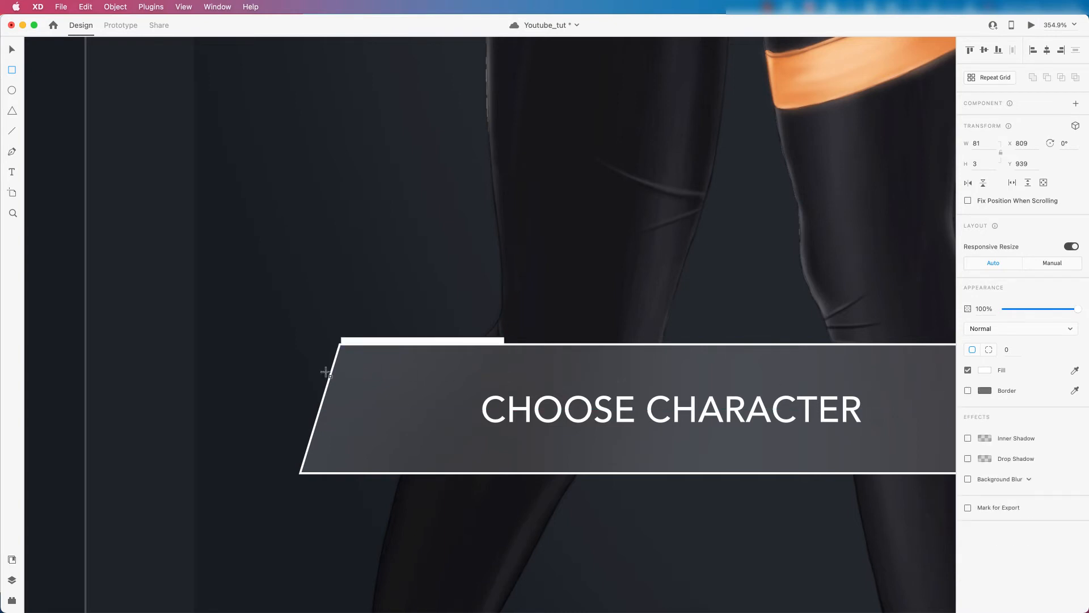
{"action": "scroll", "coordinate": [335, 363], "scroll_direction": "up", "scroll_amount": 5}
{"action": "left_click_drag", "start_coordinate": [338, 284], "coordinate": [330, 284]}
{"action": "scroll", "coordinate": [349, 284], "scroll_direction": "down", "scroll_amount": 8}
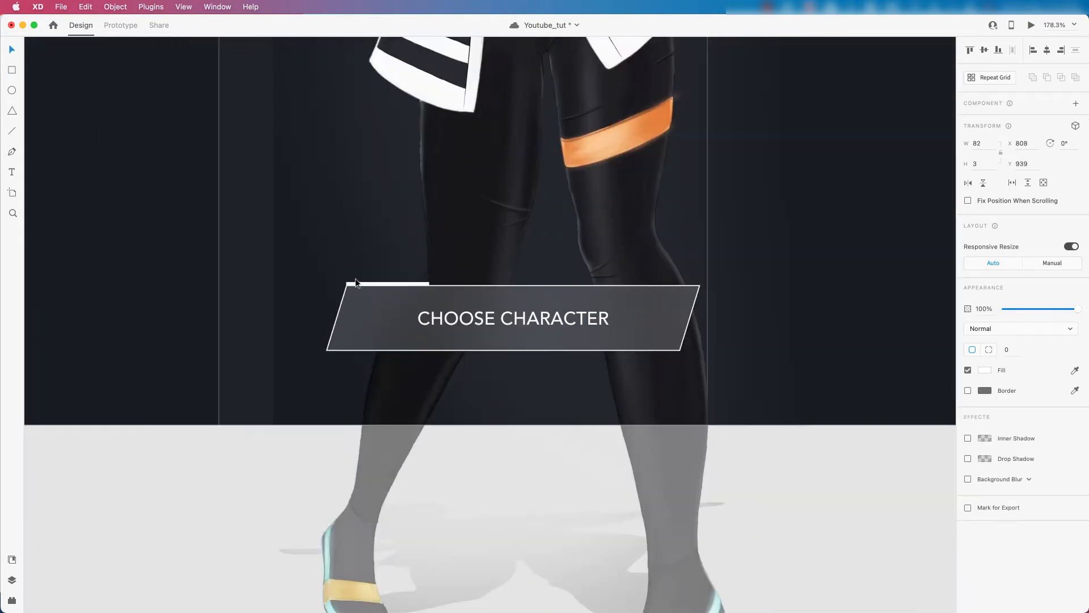
Step: Place a copy of the thin white bar along the button's lower edge, ending at its lower-right corner, at X 1056, Y 1007
{"action": "left_click_drag", "start_coordinate": [410, 284], "coordinate": [660, 358]}
{"action": "scroll", "coordinate": [681, 354], "scroll_direction": "up", "scroll_amount": 5}
{"action": "scroll", "coordinate": [594, 335], "scroll_direction": "down", "scroll_amount": 4}
{"action": "scroll", "coordinate": [594, 335], "scroll_direction": "down", "scroll_amount": 3}
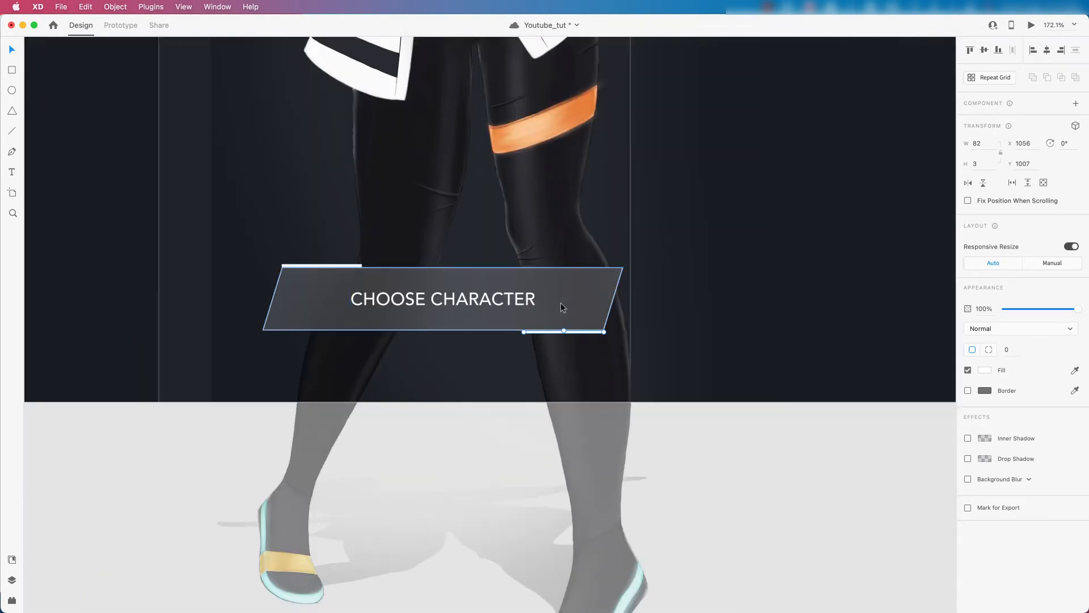
Step: Group the slanted button shape, its CHOOSE CHARACTER label and the two thin white accent bars
{"action": "left_click", "coordinate": [567, 302], "text": "shift"}
{"action": "left_click", "coordinate": [350, 267], "text": "shift"}
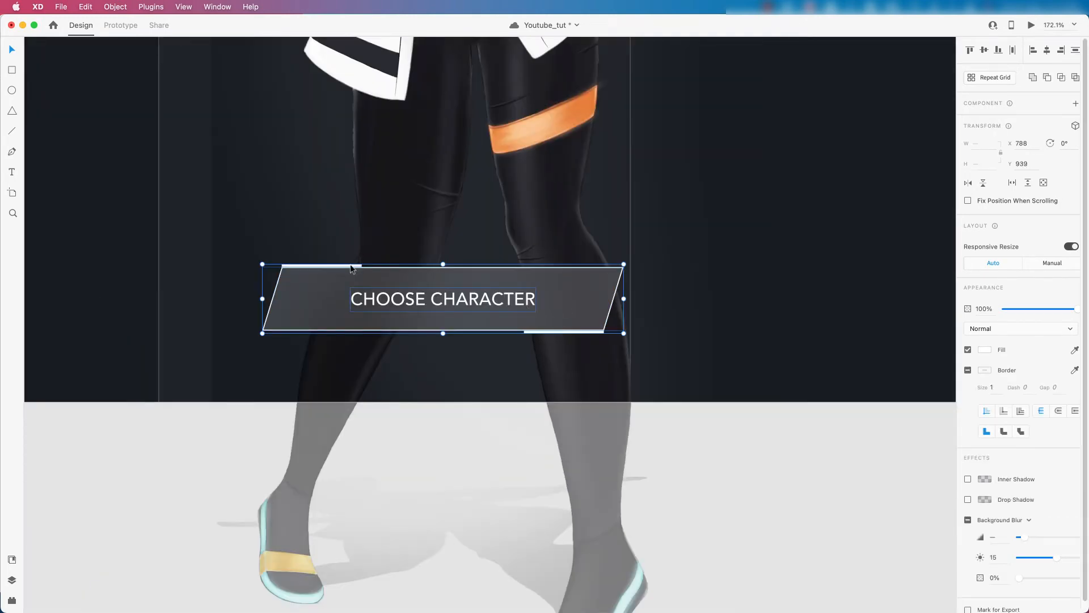
{"action": "right_click", "coordinate": [454, 283]}
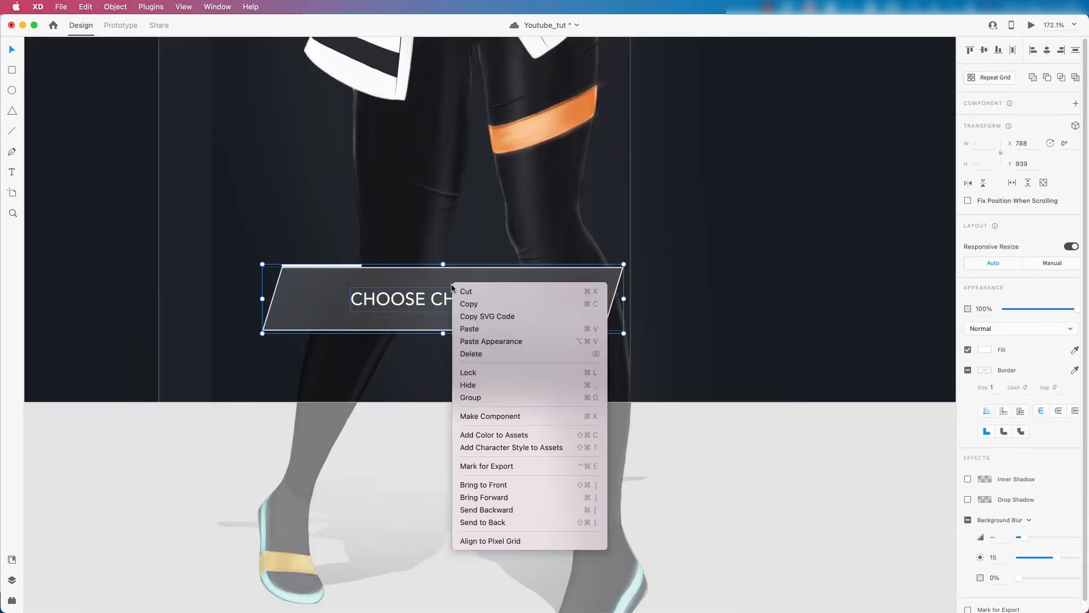
{"action": "left_click", "coordinate": [501, 400]}
{"action": "scroll", "coordinate": [401, 334], "scroll_direction": "down", "scroll_amount": 5}
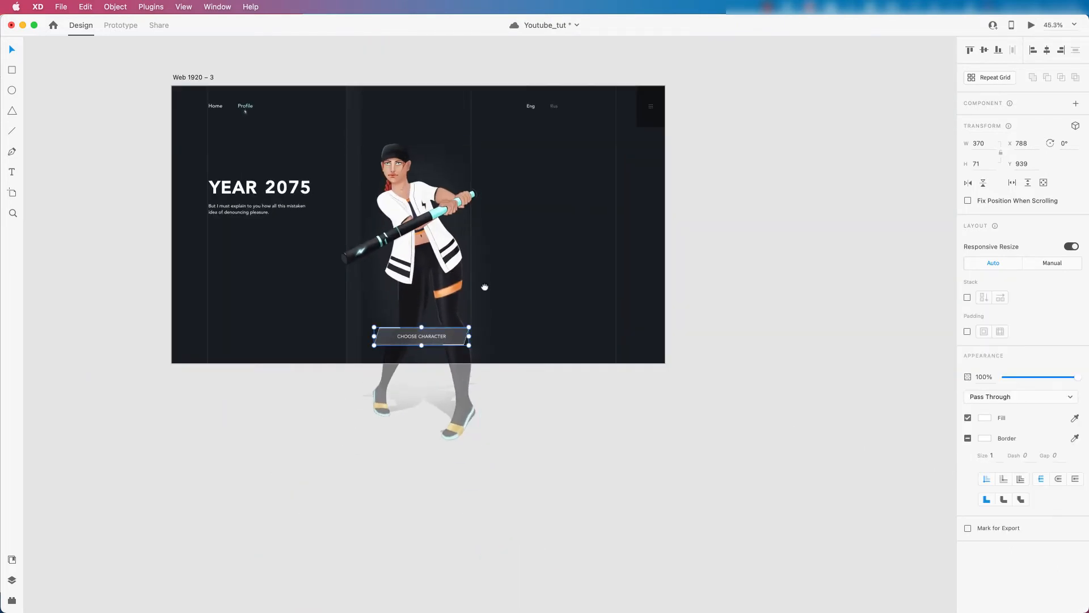
{"action": "scroll", "coordinate": [506, 331], "scroll_direction": "up", "scroll_amount": 2}
{"action": "left_click", "coordinate": [748, 301]}
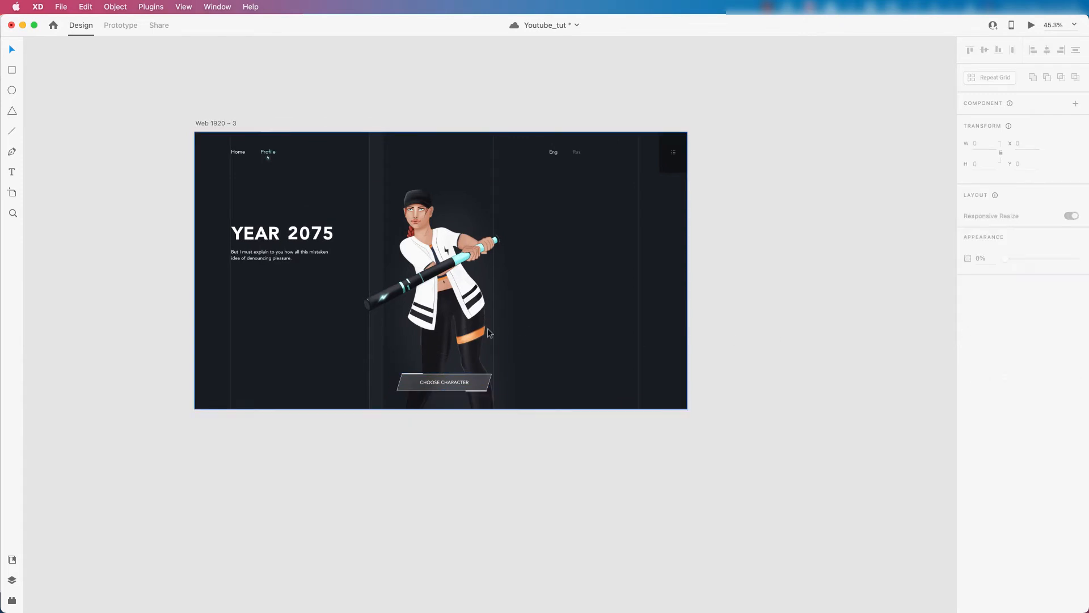
{"action": "scroll", "coordinate": [441, 325], "scroll_direction": "up", "scroll_amount": 1}
{"action": "left_click", "coordinate": [454, 399]}
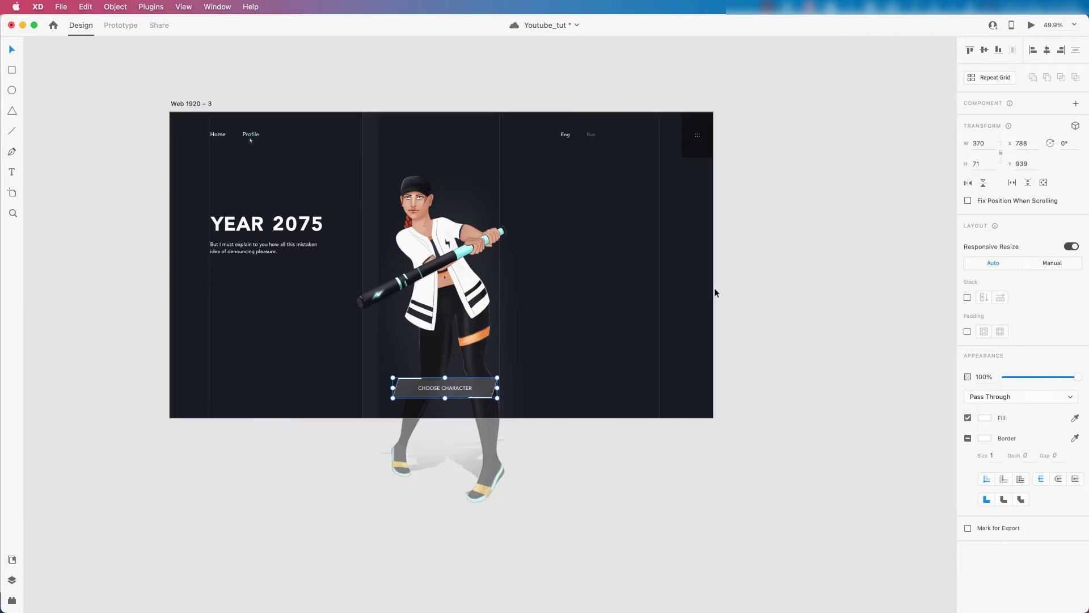
{"action": "scroll", "coordinate": [767, 299], "scroll_direction": "up", "scroll_amount": 2}
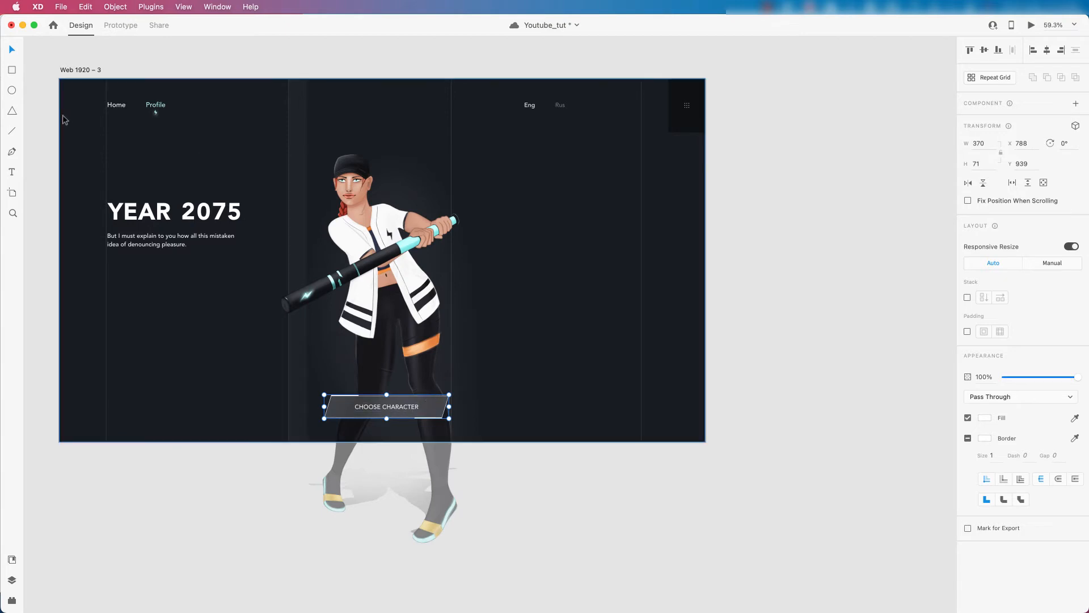
Step: Draw a white rectangle in the empty area to the right of the character and size it to 300 × 30
{"action": "left_click", "coordinate": [12, 70]}
{"action": "left_click_drag", "start_coordinate": [530, 294], "coordinate": [635, 305]}
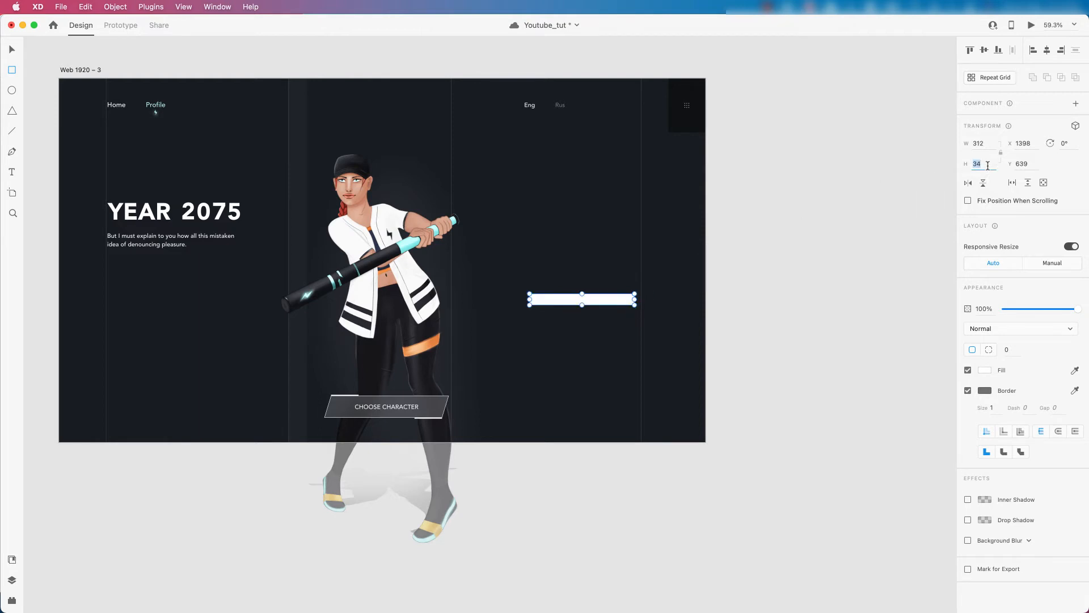
{"action": "type", "text": "33"}
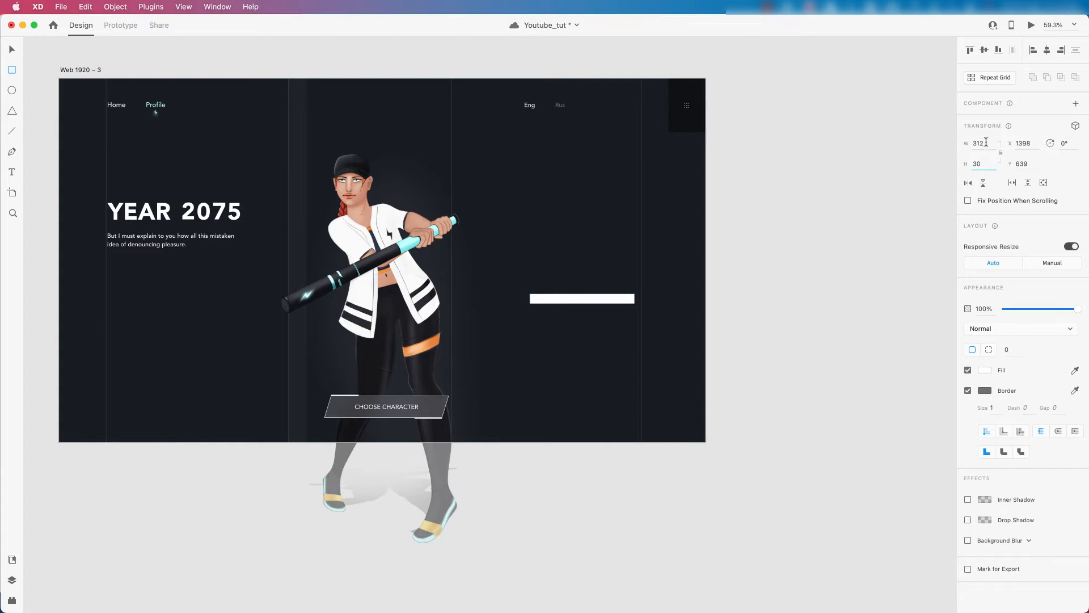
{"action": "left_click", "coordinate": [986, 142]}
{"action": "type", "text": "311"}
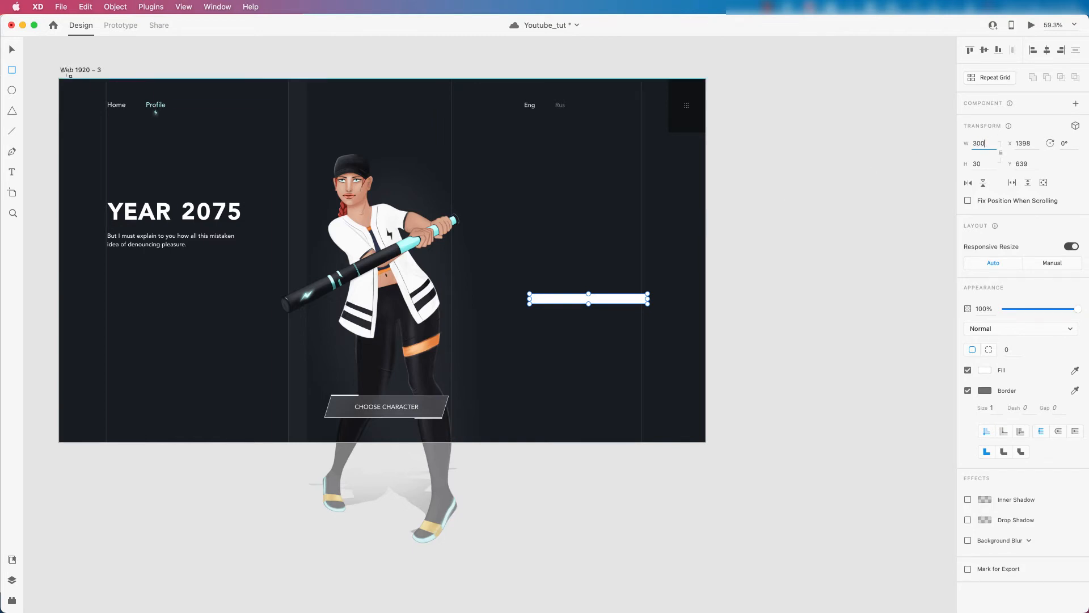
Step: Move the 300 × 30 white rectangle to X 1382, Y 639 and remove its border
{"action": "left_click", "coordinate": [11, 49]}
{"action": "scroll", "coordinate": [598, 279], "scroll_direction": "up", "scroll_amount": 2}
{"action": "left_click_drag", "start_coordinate": [614, 302], "coordinate": [607, 304]}
{"action": "scroll", "coordinate": [602, 304], "scroll_direction": "up", "scroll_amount": 2}
{"action": "scroll", "coordinate": [602, 307], "scroll_direction": "up", "scroll_amount": 2}
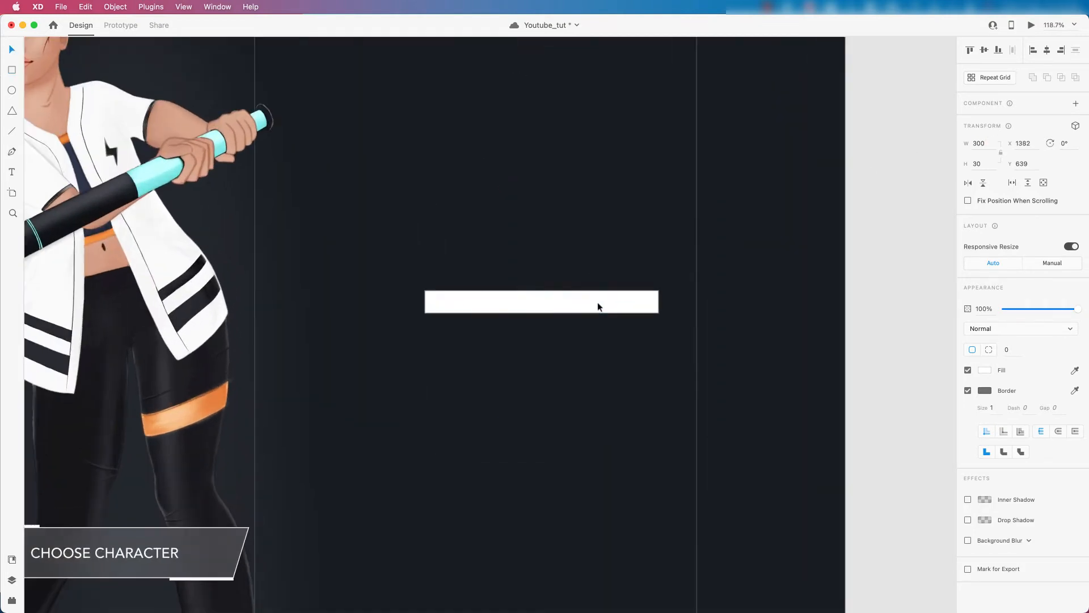
{"action": "left_click", "coordinate": [968, 390]}
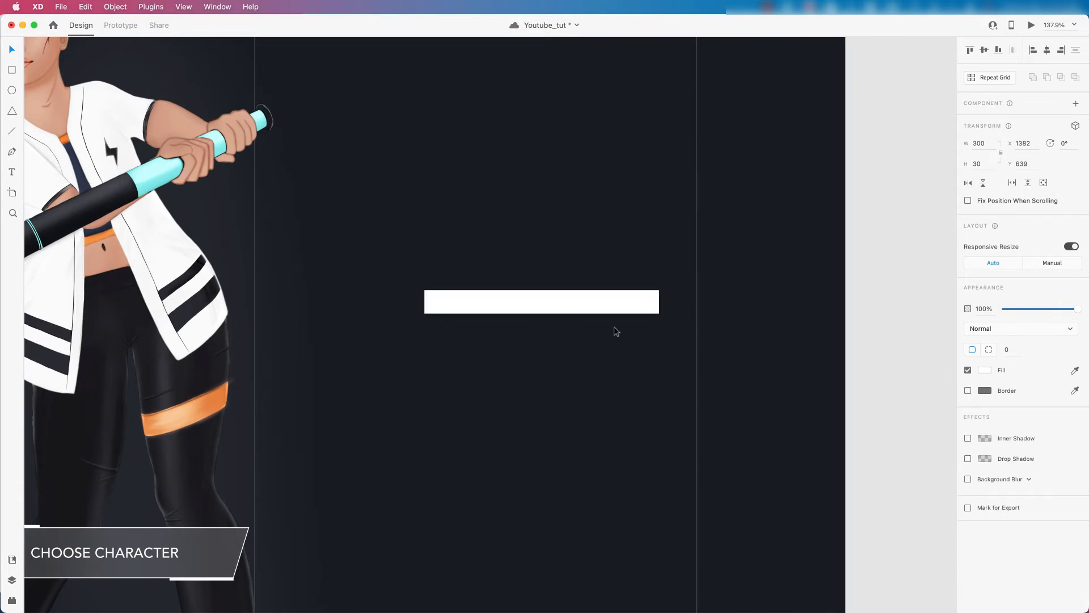
Step: Slant the white rectangle into a parallelogram by shifting its two upper corner points 10 px right
{"action": "double_click", "coordinate": [458, 304]}
{"action": "key", "text": "shift+Right"}
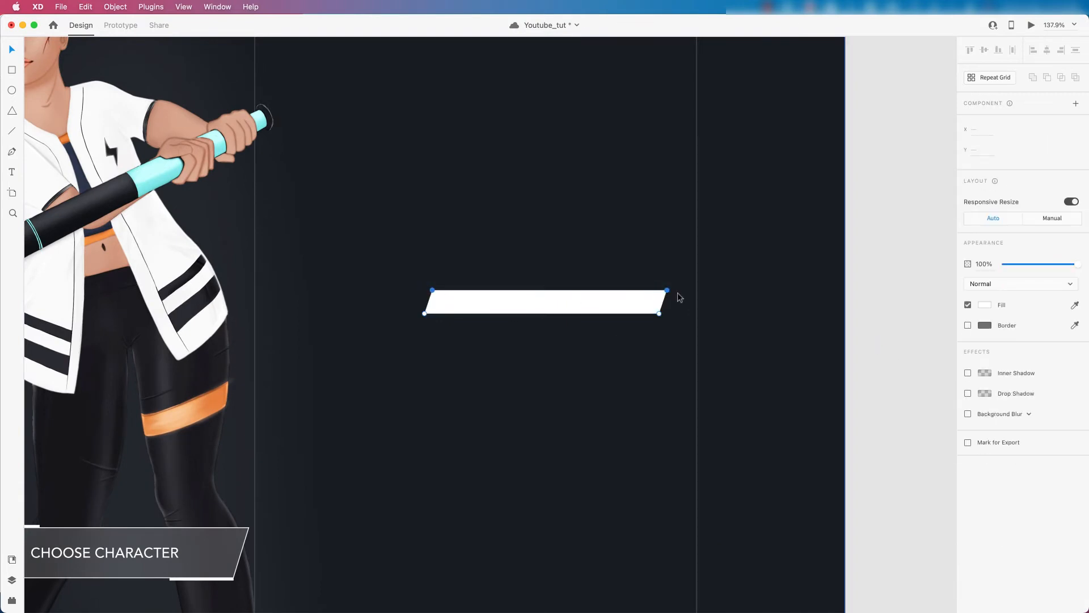
{"action": "left_click", "coordinate": [664, 337]}
{"action": "scroll", "coordinate": [494, 299], "scroll_direction": "up", "scroll_amount": 1}
{"action": "scroll", "coordinate": [495, 301], "scroll_direction": "up", "scroll_amount": 2}
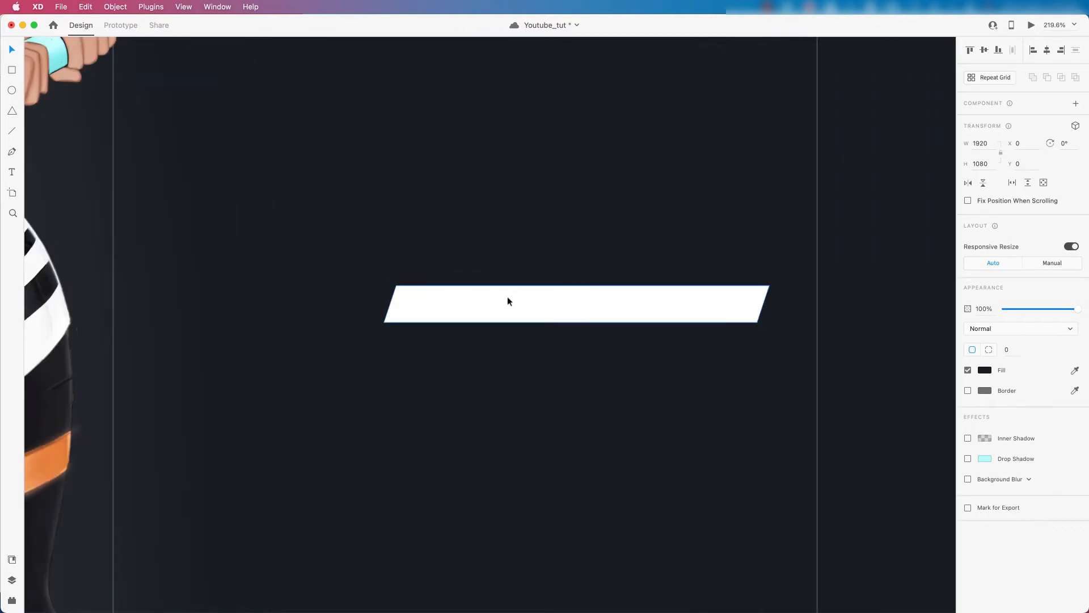
Step: Set the slanted white bar's fill colour to #23262C
{"action": "left_click", "coordinate": [508, 301]}
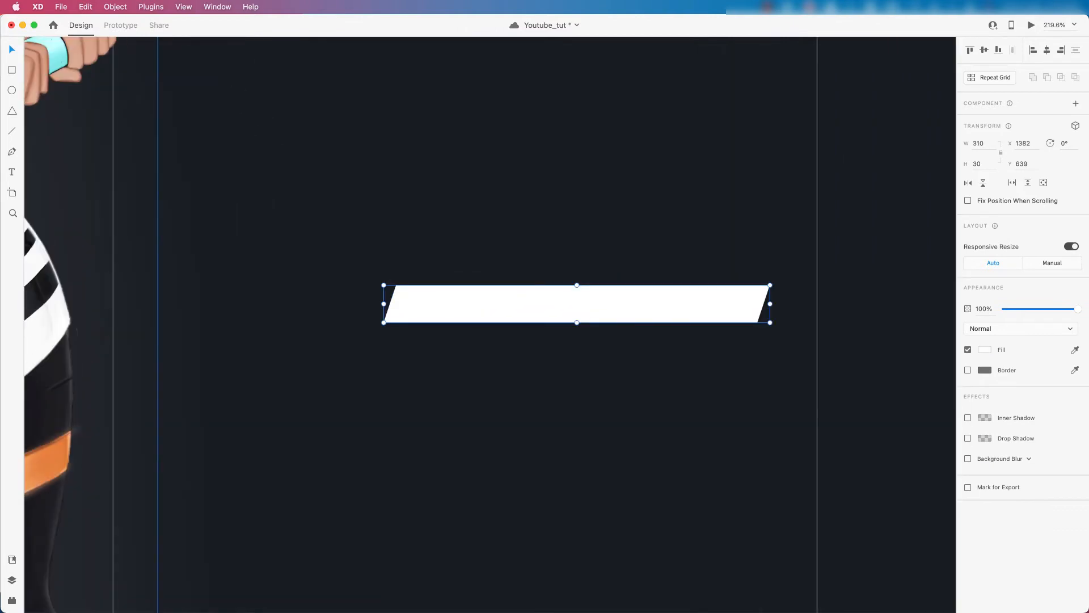
{"action": "key", "text": "super+Tab"}
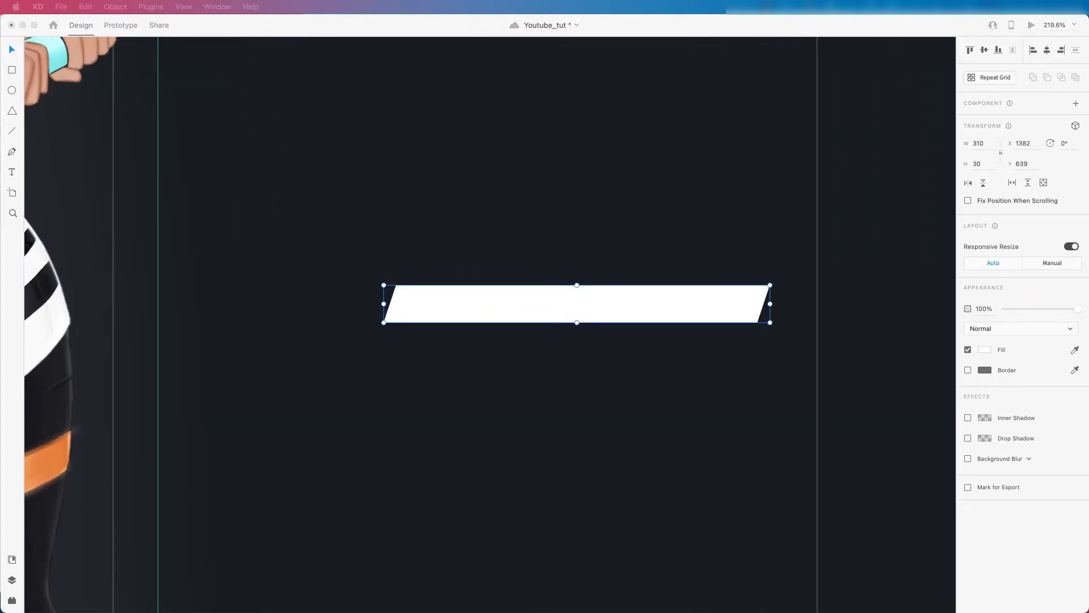
{"action": "scroll", "coordinate": [442, 328], "scroll_direction": "down", "scroll_amount": 2}
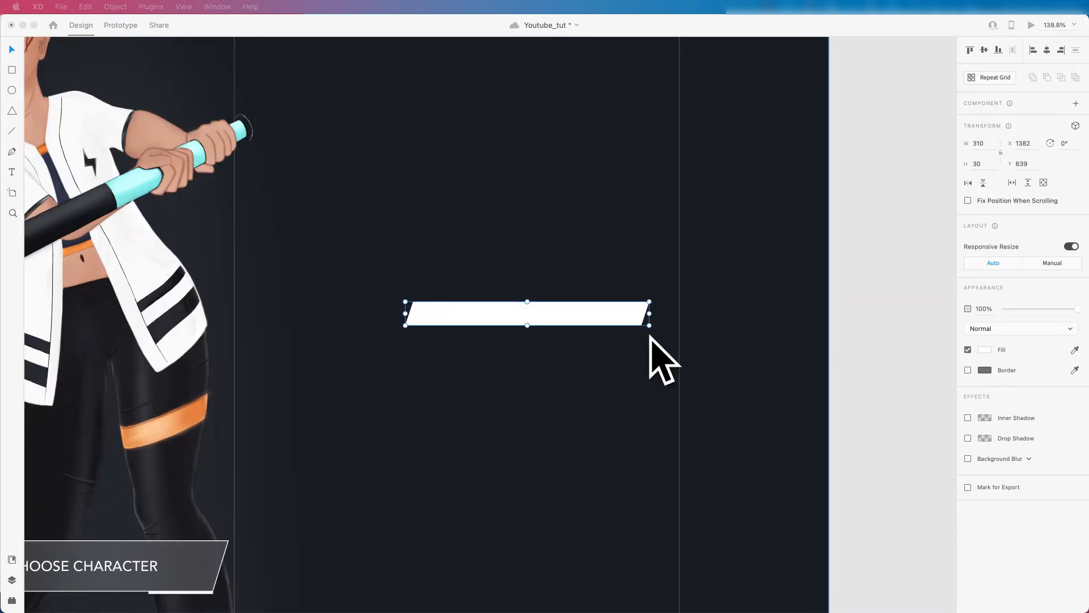
{"action": "left_click", "coordinate": [983, 349]}
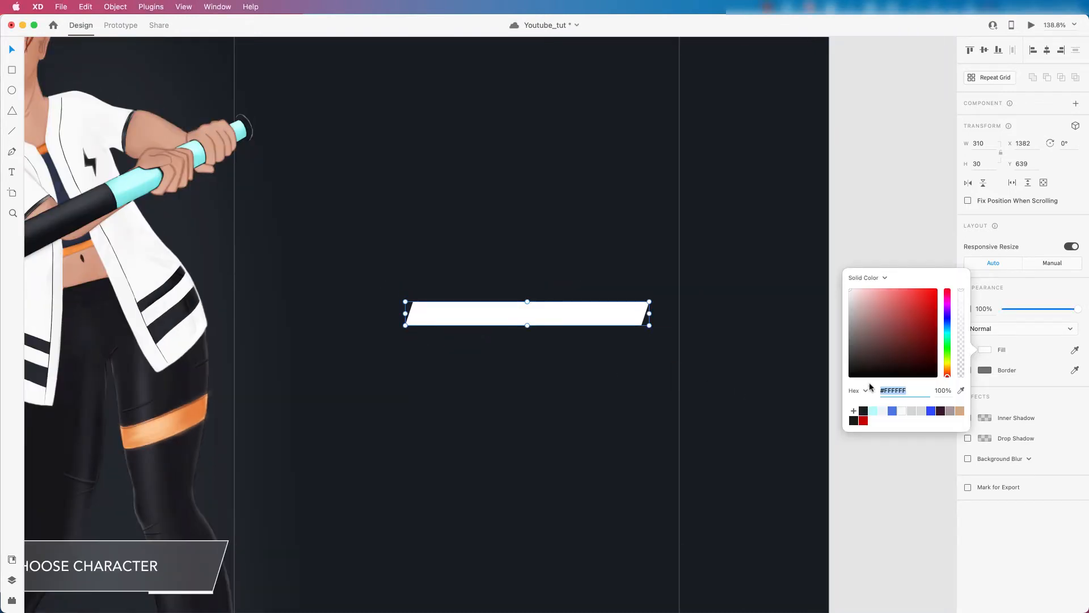
{"action": "type", "text": "#23262C"}
{"action": "key", "text": "Return"}
{"action": "scroll", "coordinate": [567, 361], "scroll_direction": "down", "scroll_amount": 2}
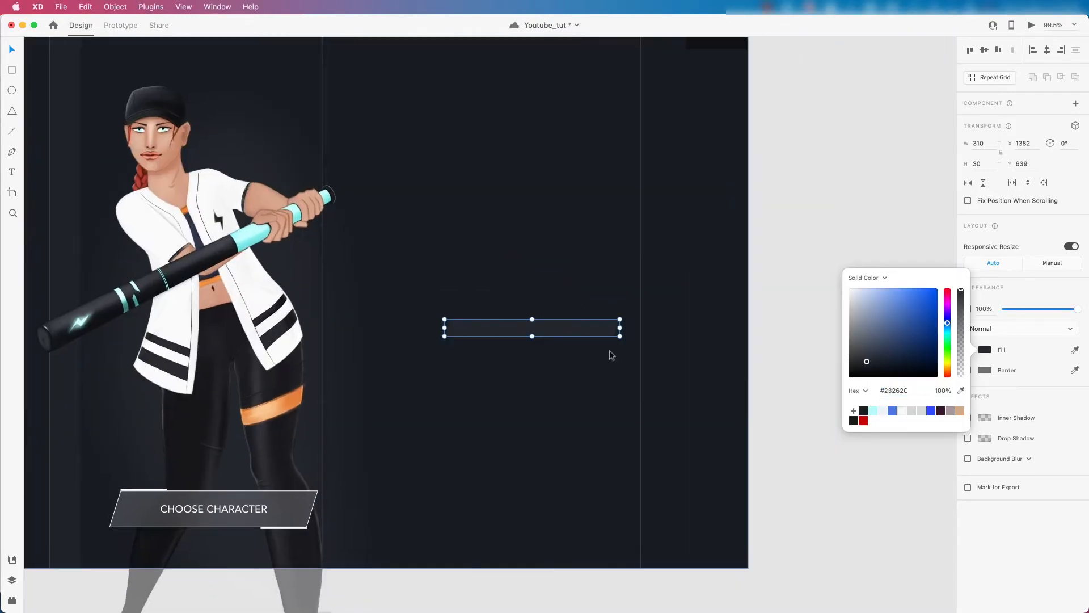
{"action": "left_click", "coordinate": [610, 353]}
Step: Copy the dark slanted bar and paste the duplicate directly over the original, undoing a trial move of the duplicate
{"action": "left_click", "coordinate": [534, 328]}
{"action": "scroll", "coordinate": [536, 328], "scroll_direction": "up", "scroll_amount": 2}
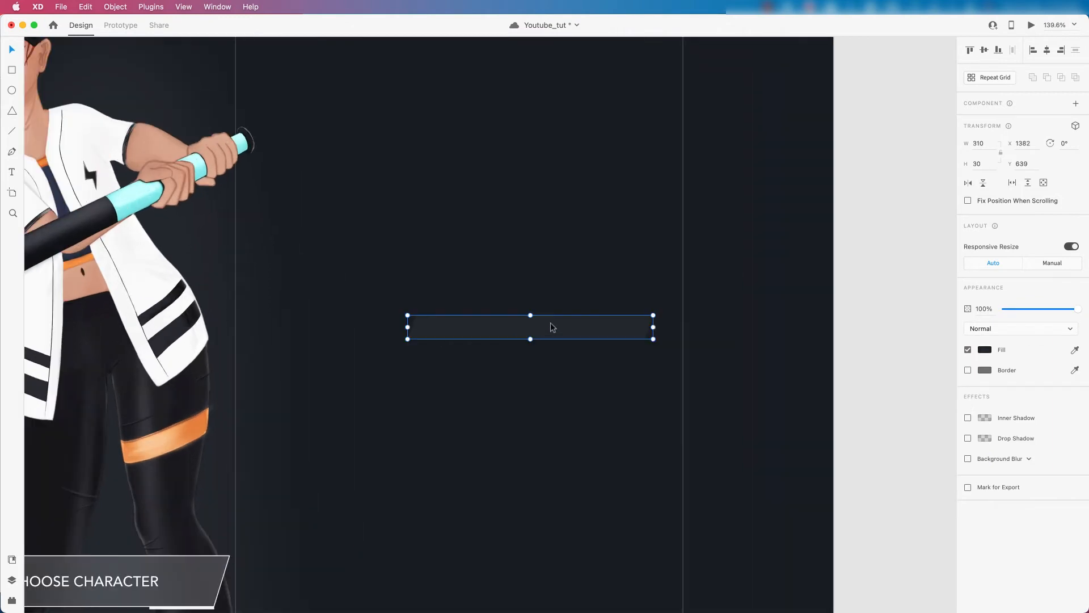
{"action": "right_click", "coordinate": [554, 322]}
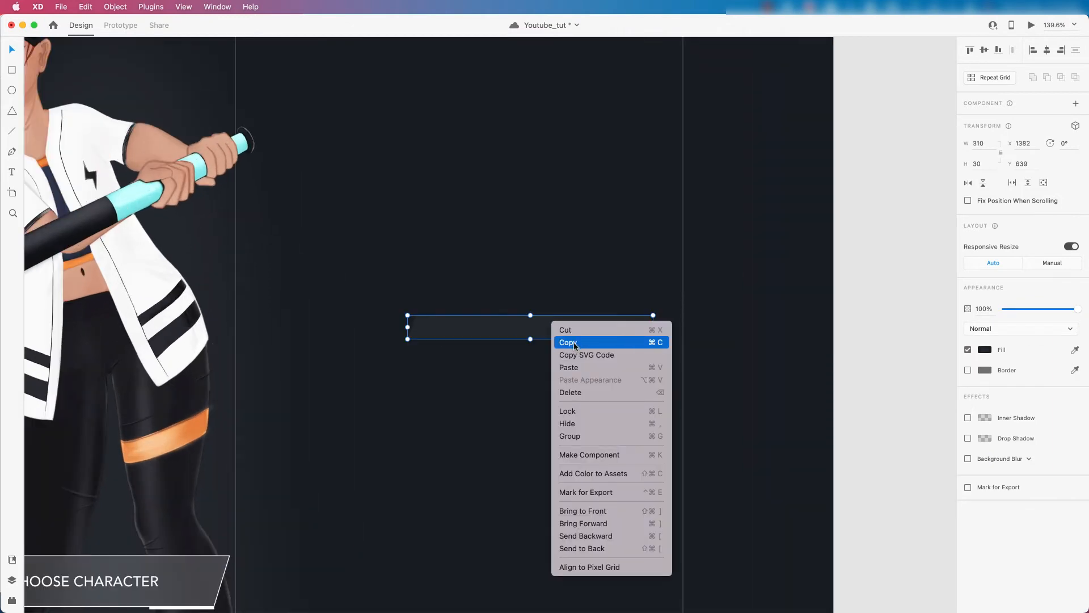
{"action": "left_click", "coordinate": [568, 343]}
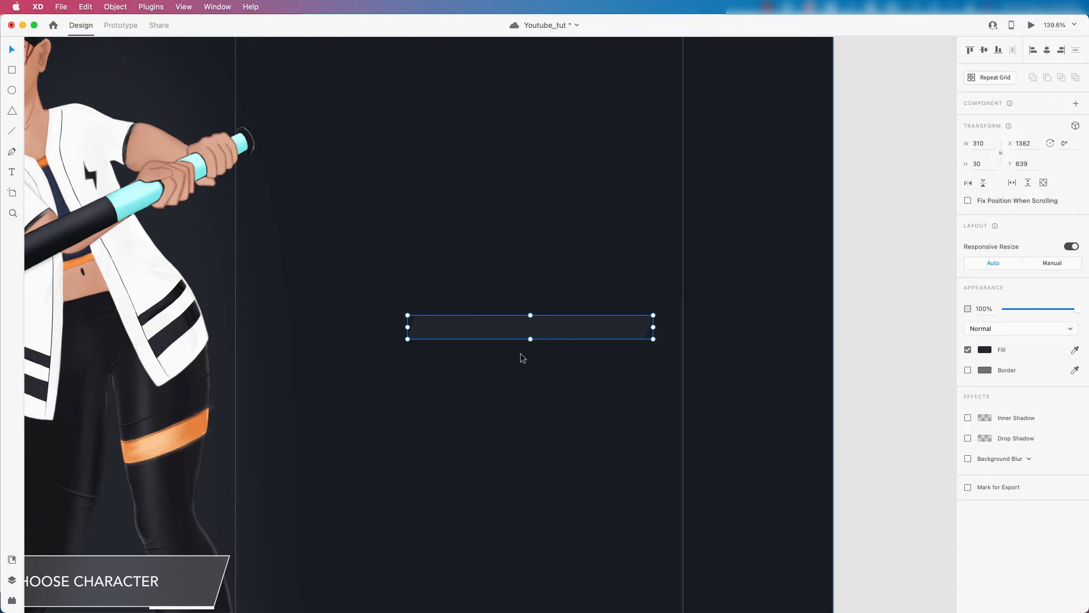
{"action": "key", "text": "super+v"}
{"action": "left_click_drag", "start_coordinate": [588, 331], "coordinate": [584, 243]}
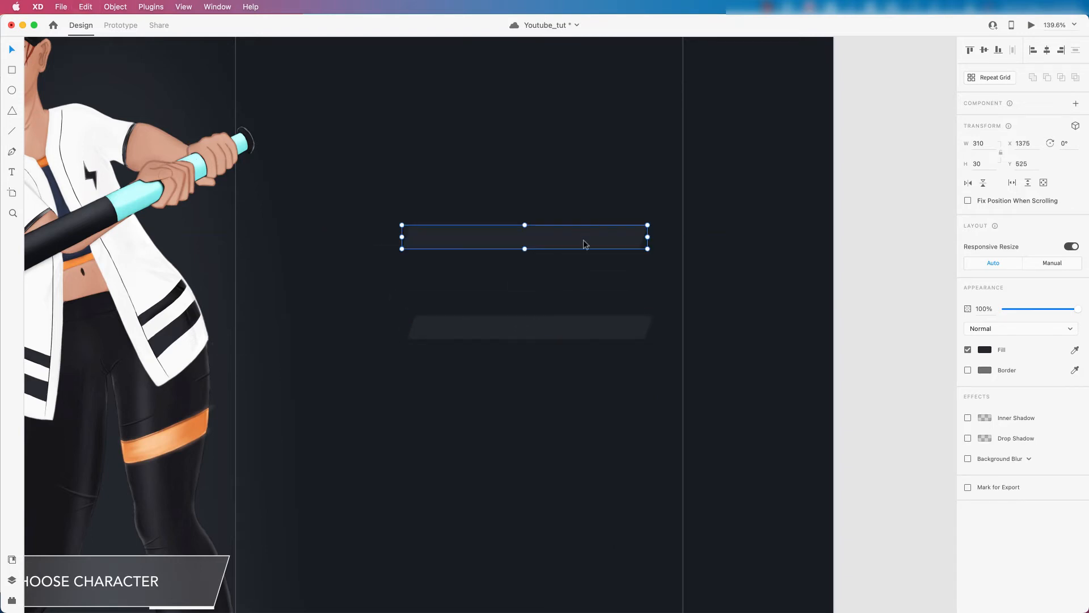
{"action": "key", "text": "super+z"}
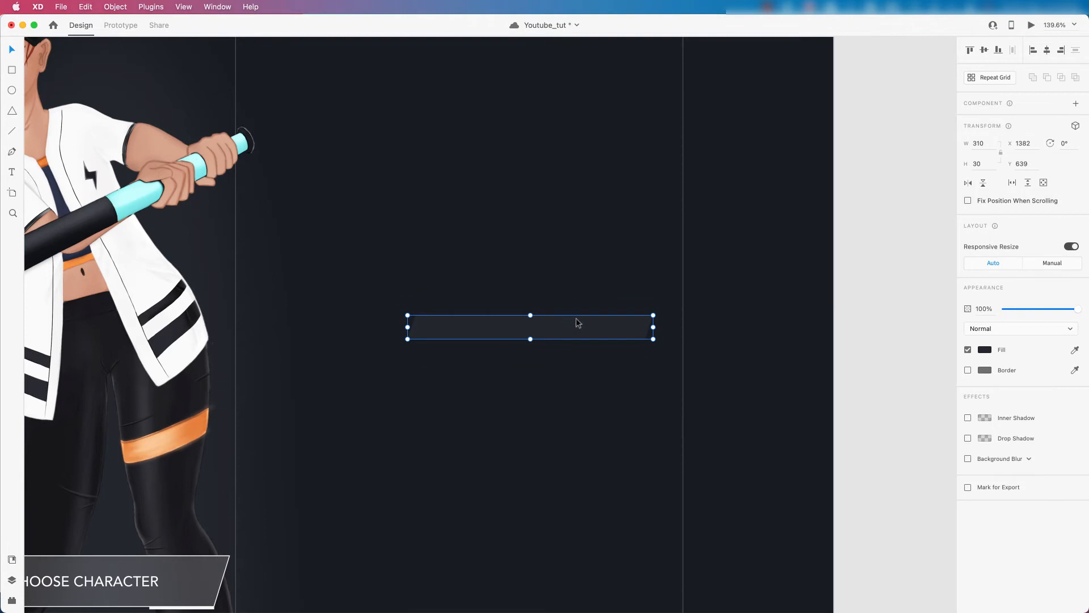
{"action": "scroll", "coordinate": [578, 323], "scroll_direction": "down", "scroll_amount": 5}
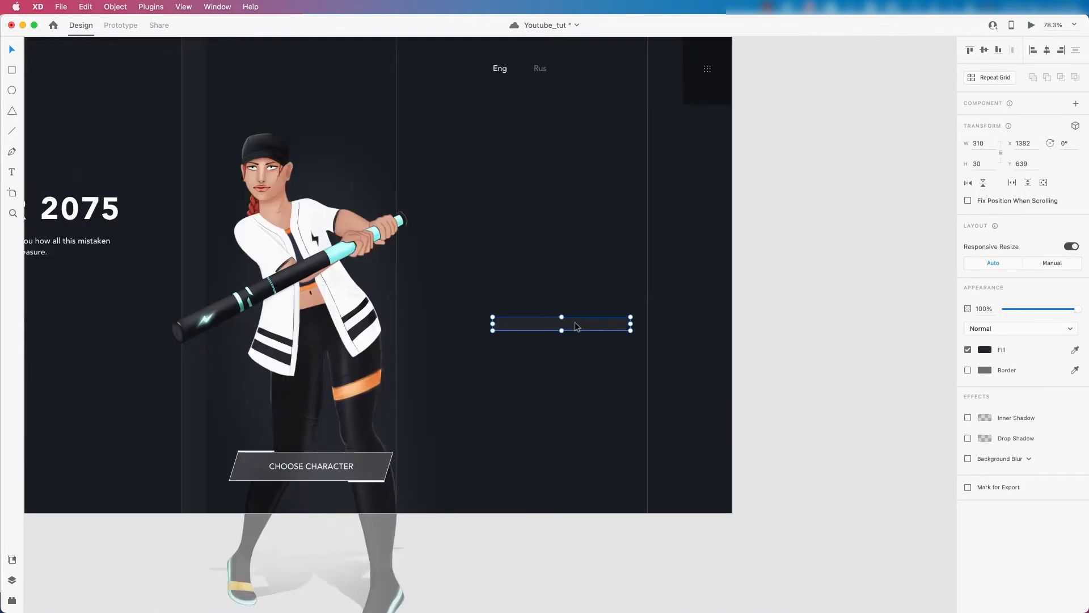
{"action": "left_click", "coordinate": [12, 579]}
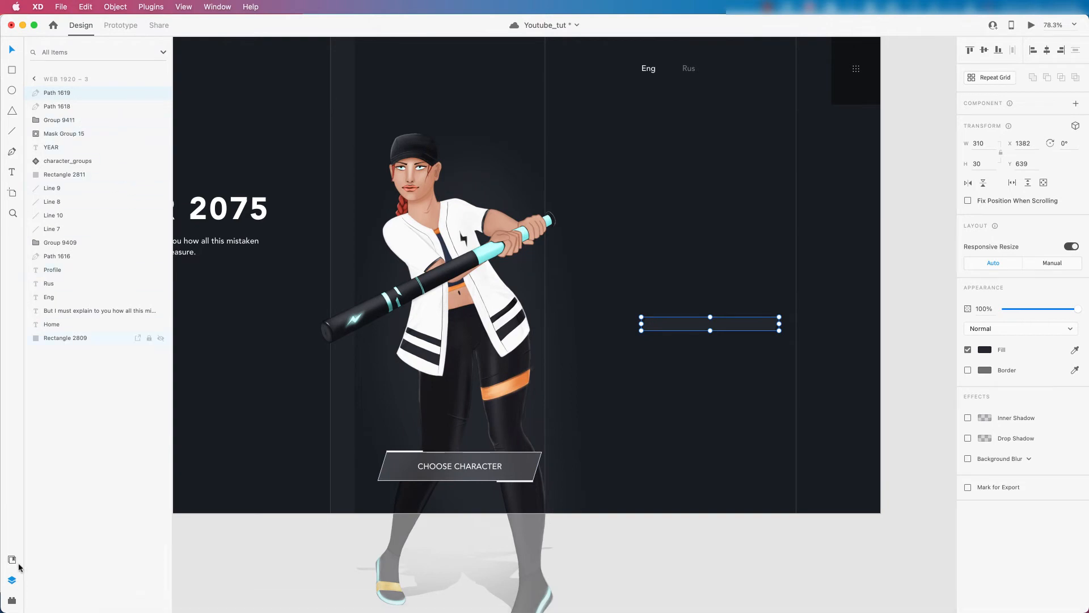
{"action": "left_click", "coordinate": [12, 579]}
{"action": "scroll", "coordinate": [591, 355], "scroll_direction": "up", "scroll_amount": 2}
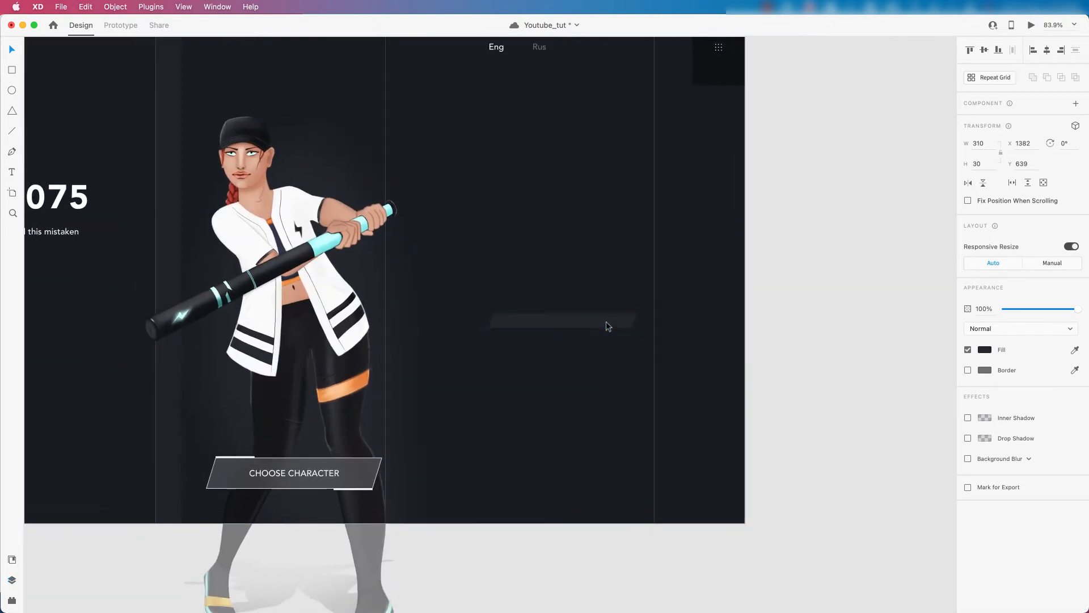
{"action": "left_click_drag", "start_coordinate": [585, 362], "coordinate": [668, 358]}
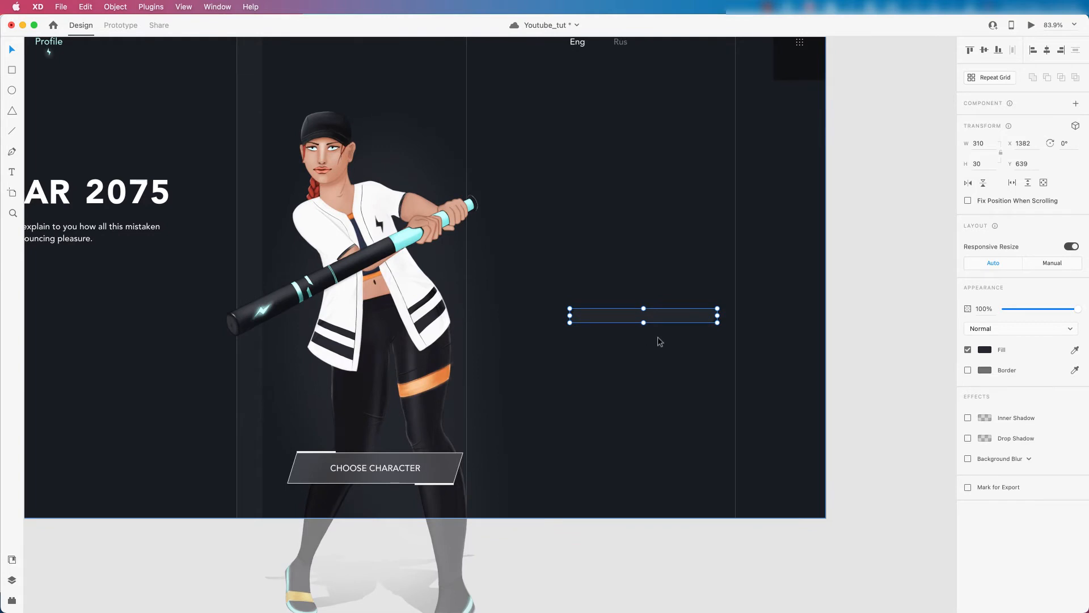
{"action": "scroll", "coordinate": [657, 336], "scroll_direction": "down", "scroll_amount": 1}
{"action": "scroll", "coordinate": [658, 339], "scroll_direction": "down", "scroll_amount": 1}
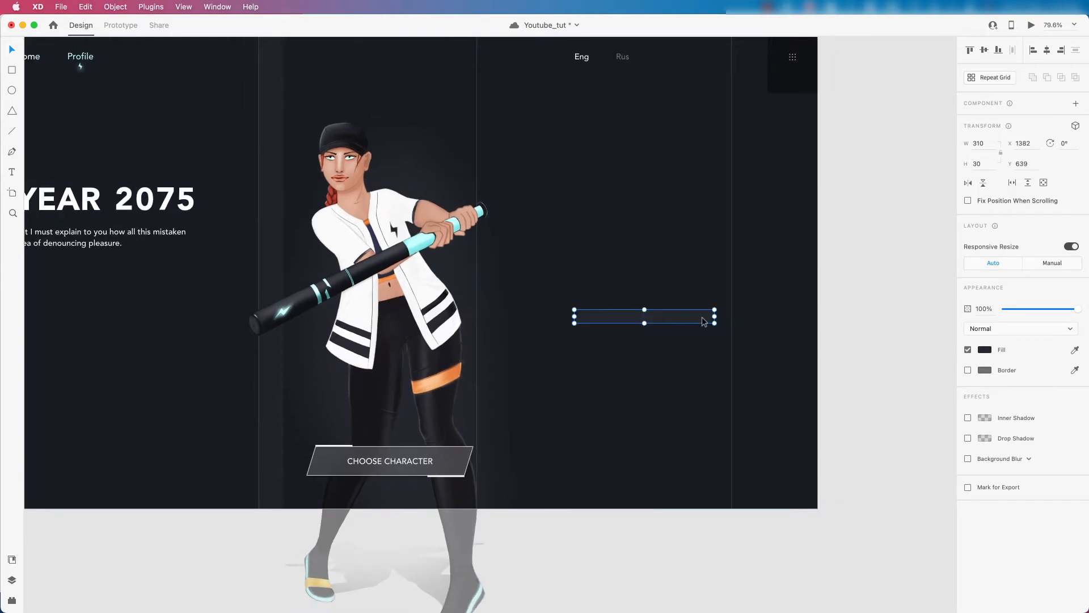
Step: Apply the #D7FEFE-to-transparent #FFFFFF gradient asset to the duplicated slanted bar and run it horizontally from the bar's start to its end
{"action": "left_click", "coordinate": [12, 560]}
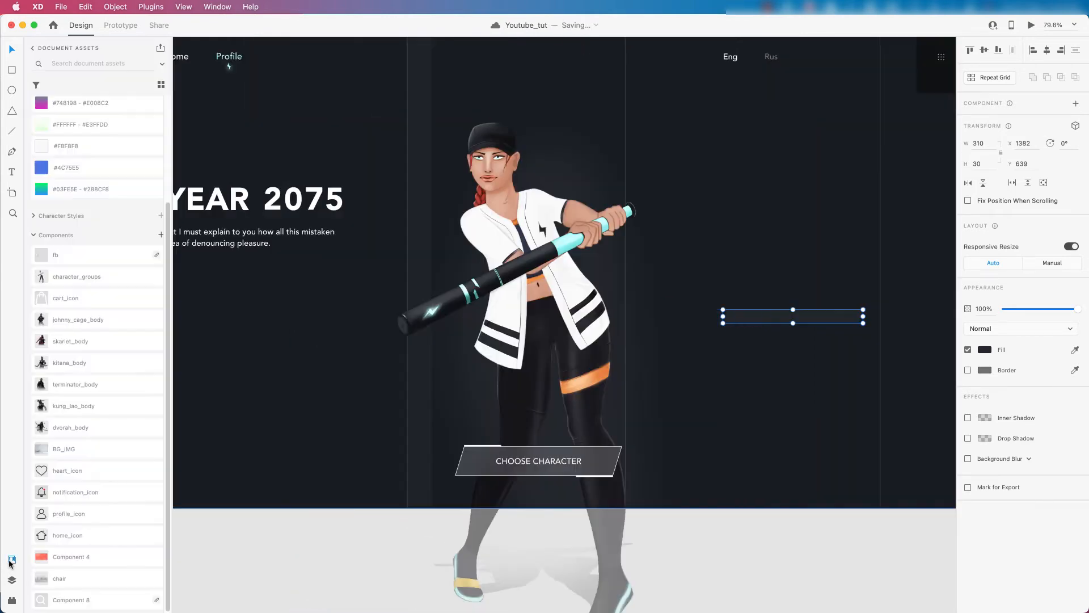
{"action": "left_click", "coordinate": [54, 129]}
{"action": "scroll", "coordinate": [43, 188], "scroll_direction": "up", "scroll_amount": 1}
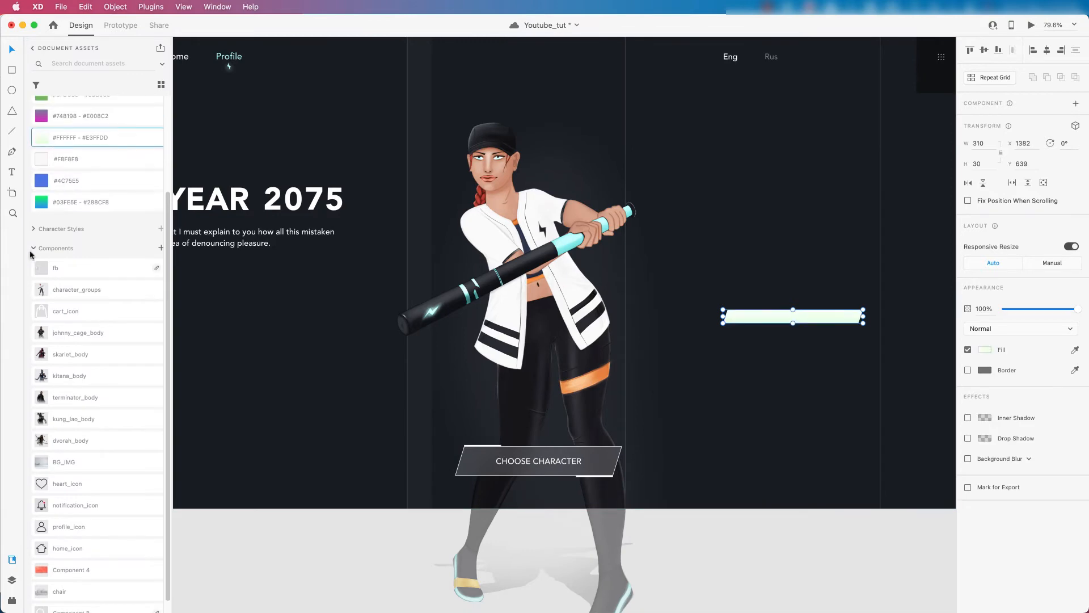
{"action": "left_click", "coordinate": [33, 250]}
{"action": "left_click", "coordinate": [45, 148]}
{"action": "scroll", "coordinate": [871, 321], "scroll_direction": "up", "scroll_amount": 5}
{"action": "left_click", "coordinate": [985, 349]}
{"action": "left_click_drag", "start_coordinate": [676, 295], "coordinate": [513, 309]}
{"action": "left_click_drag", "start_coordinate": [677, 327], "coordinate": [843, 311]}
{"action": "scroll", "coordinate": [832, 351], "scroll_direction": "down", "scroll_amount": 3}
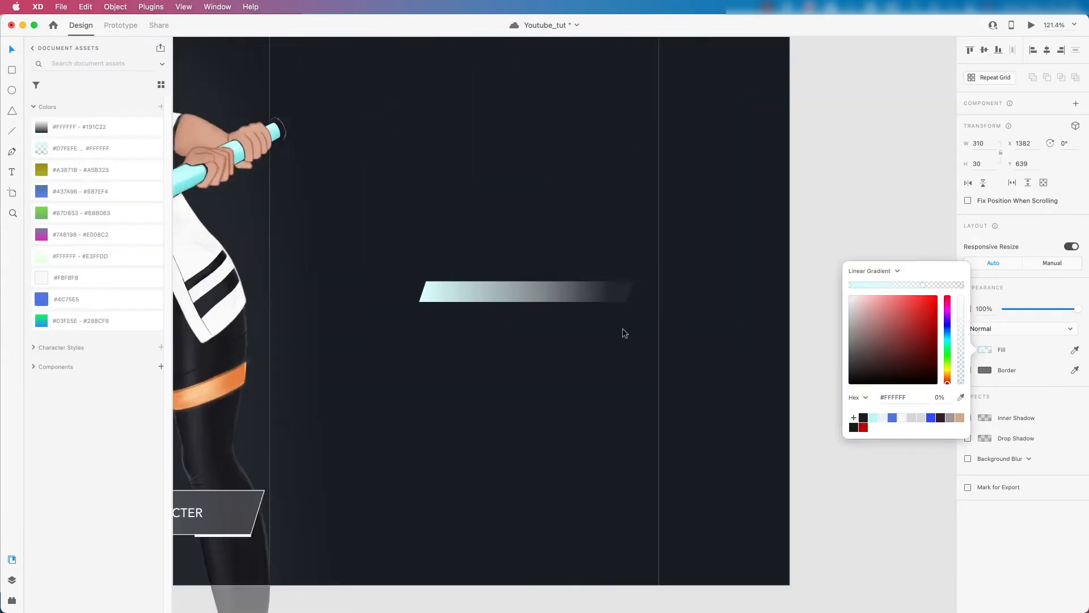
Step: Shorten the gradient bar to 210 px wide by shifting its two end corner points 100 px left
{"action": "double_click", "coordinate": [602, 294]}
{"action": "left_click_drag", "start_coordinate": [610, 270], "coordinate": [641, 317]}
{"action": "key", "text": "shift+Left"}
{"action": "key", "text": "shift+Left"}
{"action": "key", "text": "shift+Left"}
{"action": "key", "text": "shift+Left"}
{"action": "key", "text": "shift+Left"}
{"action": "key", "text": "shift+Left"}
{"action": "key", "text": "shift+Left"}
{"action": "key", "text": "shift+Left"}
{"action": "key", "text": "shift+Left"}
{"action": "key", "text": "shift+Left"}
{"action": "left_click", "coordinate": [640, 317]}
{"action": "scroll", "coordinate": [631, 313], "scroll_direction": "down", "scroll_amount": 3}
{"action": "scroll", "coordinate": [580, 331], "scroll_direction": "up", "scroll_amount": 6}
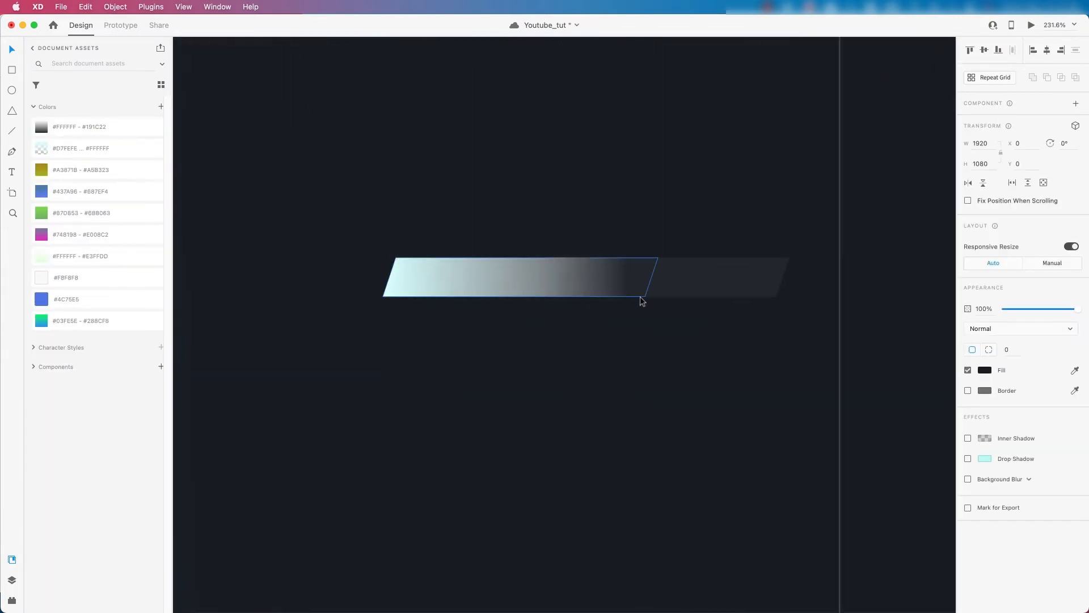
Step: Group the shortened gradient bar with the dark slanted bar behind it
{"action": "left_click", "coordinate": [580, 276]}
{"action": "scroll", "coordinate": [613, 277], "scroll_direction": "down", "scroll_amount": 4}
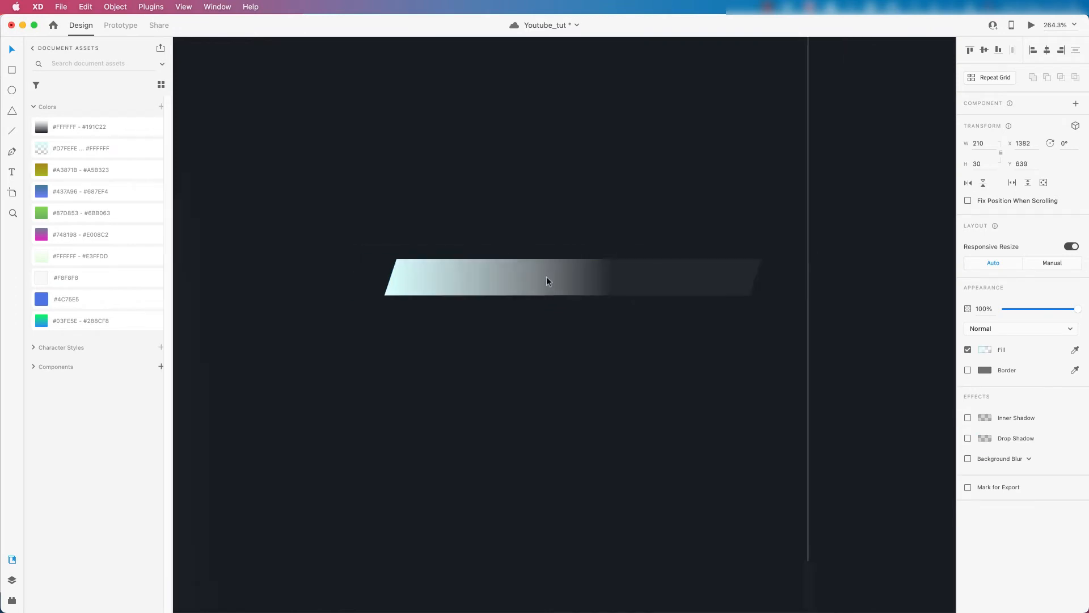
{"action": "scroll", "coordinate": [554, 278], "scroll_direction": "down", "scroll_amount": 4}
{"action": "scroll", "coordinate": [573, 279], "scroll_direction": "left", "scroll_amount": 2}
{"action": "key", "text": "Escape"}
{"action": "scroll", "coordinate": [592, 283], "scroll_direction": "up", "scroll_amount": 3}
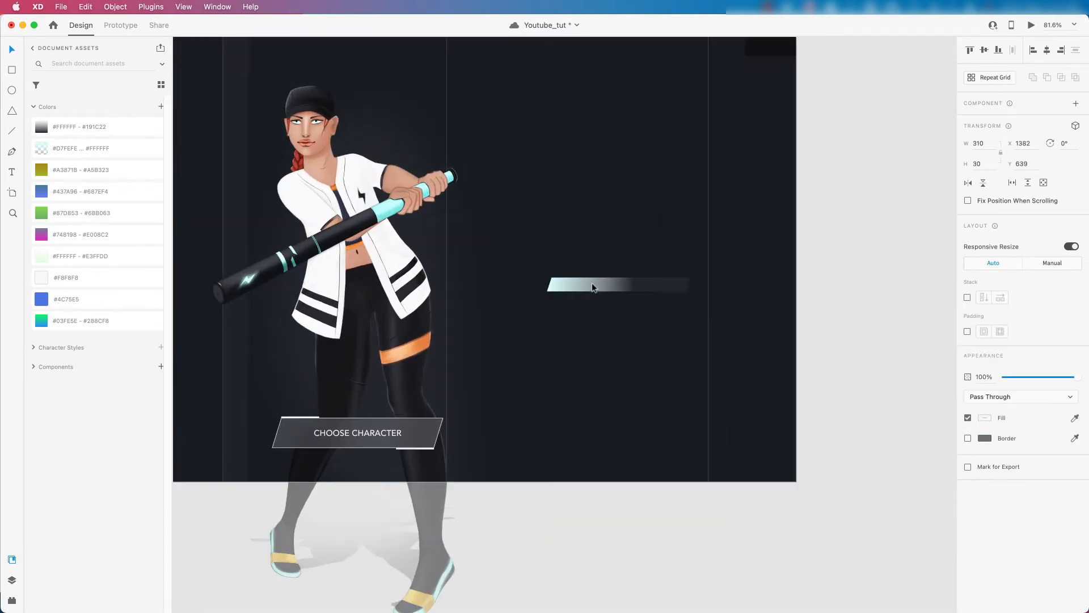
Step: Copy the CHOOSE CHARACTER text and place the duplicate just above the slanted bar at X 1394, Y 606
{"action": "left_click", "coordinate": [374, 431]}
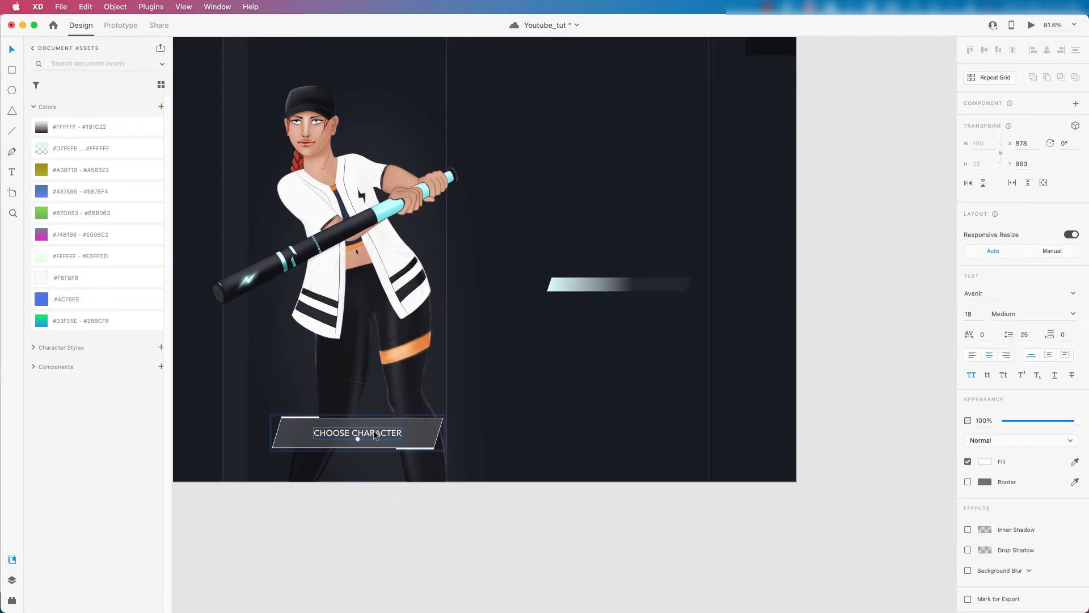
{"action": "scroll", "coordinate": [627, 270], "scroll_direction": "up", "scroll_amount": 5}
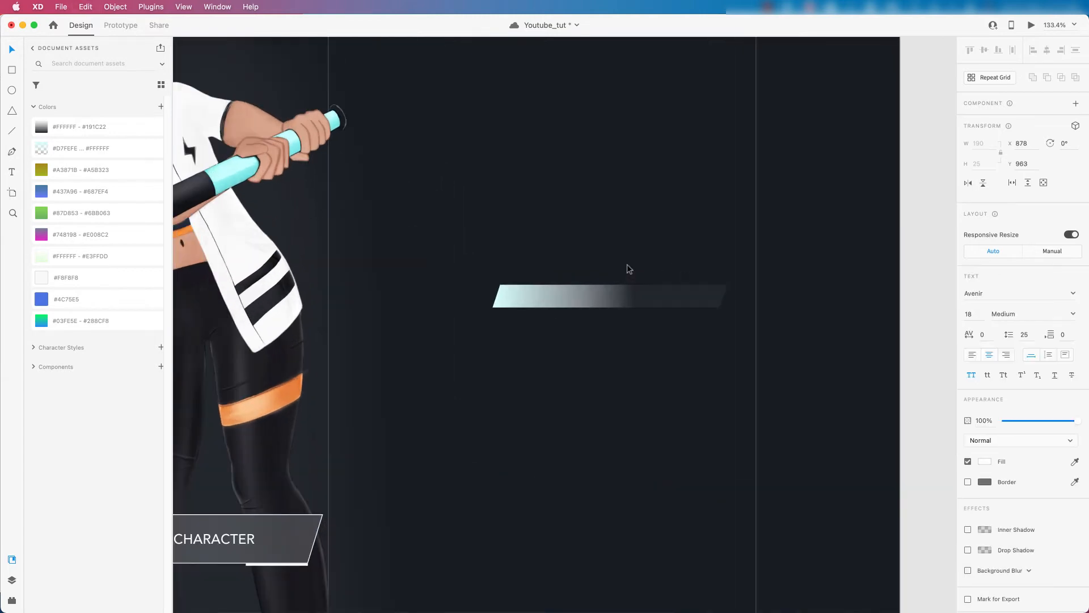
{"action": "left_click", "coordinate": [452, 306]}
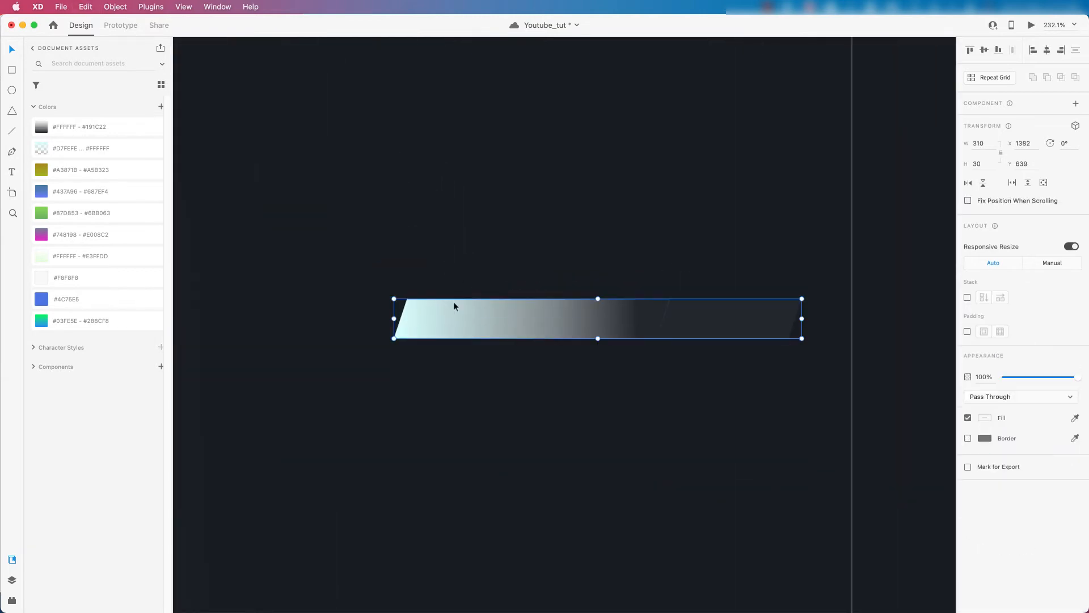
{"action": "double_click", "coordinate": [502, 321]}
{"action": "left_click_drag", "start_coordinate": [503, 320], "coordinate": [469, 274]}
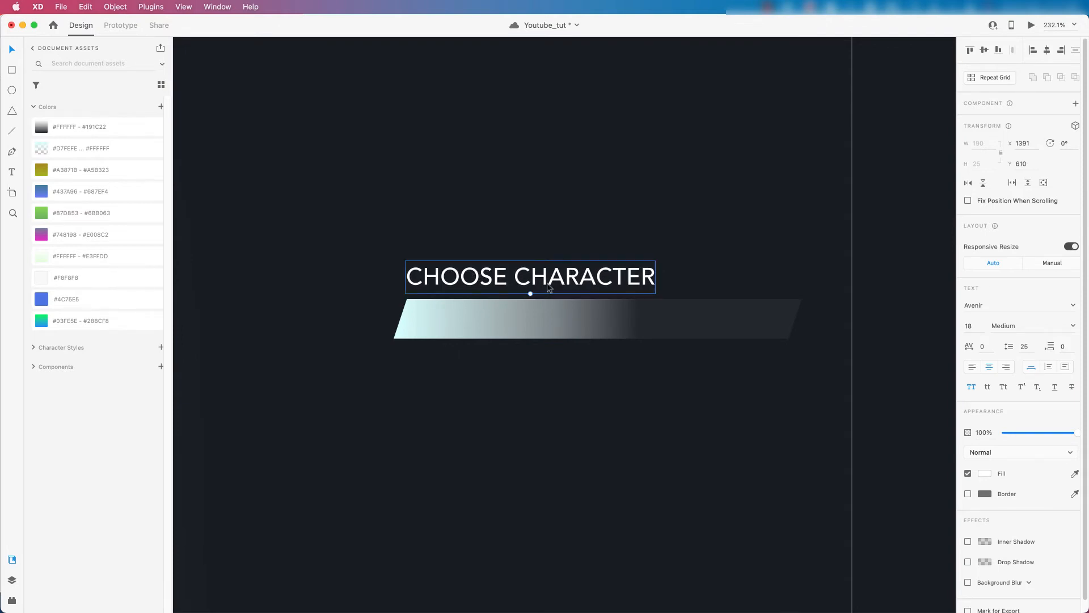
{"action": "left_click_drag", "start_coordinate": [549, 287], "coordinate": [549, 282]}
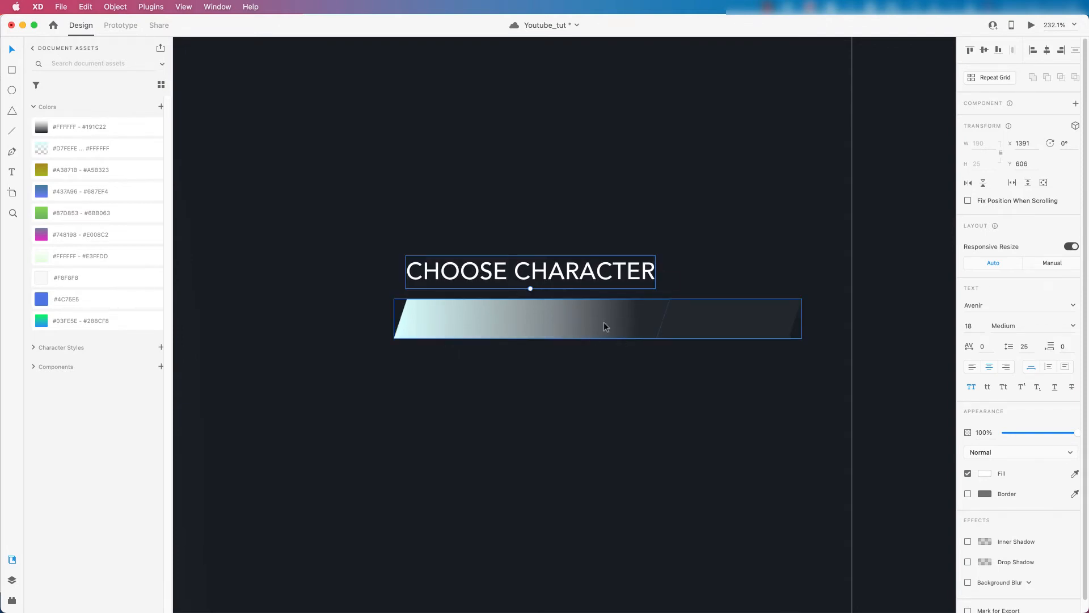
{"action": "left_click_drag", "start_coordinate": [432, 277], "coordinate": [435, 277]}
Step: Set the duplicated label's font size to 16 with left alignment and move it to X 1391 above the bar
{"action": "scroll", "coordinate": [473, 235], "scroll_direction": "down", "scroll_amount": 5}
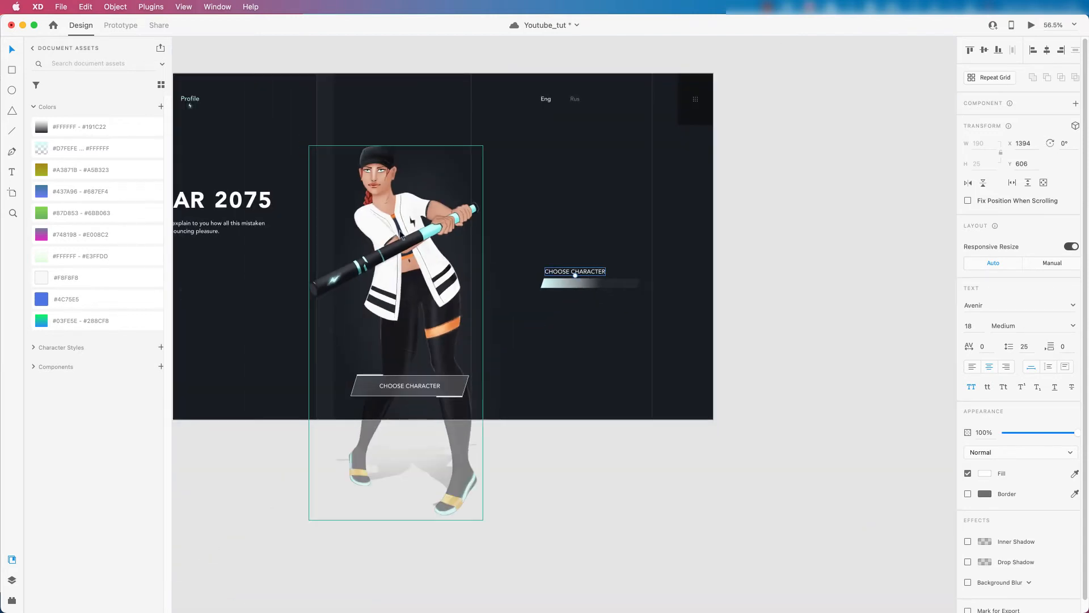
{"action": "scroll", "coordinate": [577, 254], "scroll_direction": "up", "scroll_amount": 3}
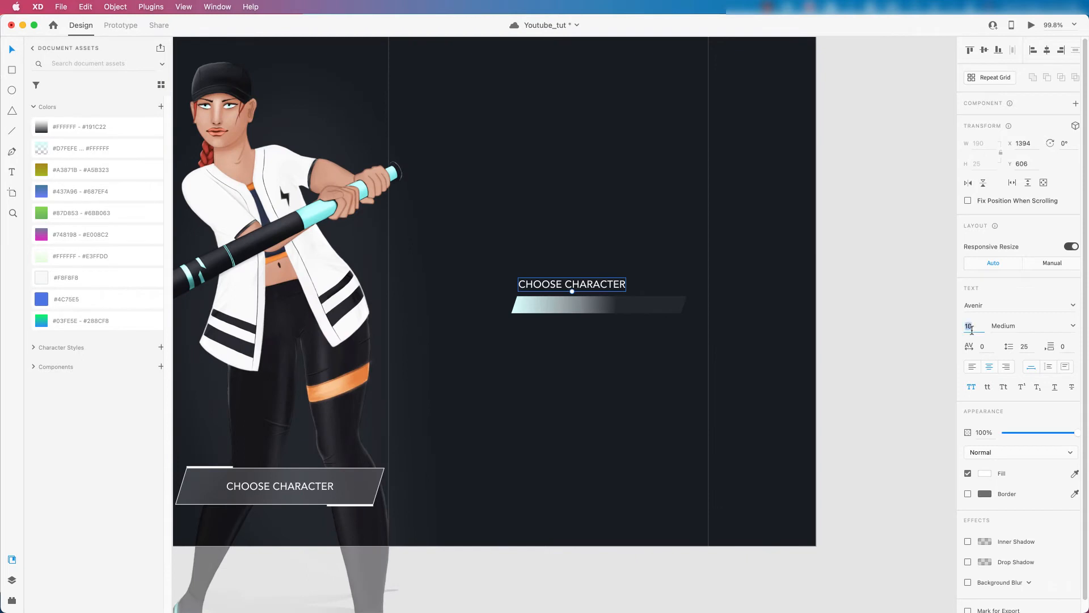
{"action": "type", "text": "16"}
{"action": "key", "text": "Return"}
{"action": "left_click", "coordinate": [972, 367]}
{"action": "left_click_drag", "start_coordinate": [576, 286], "coordinate": [568, 286]}
Step: Change the duplicated label's text to WEAPON DAMAGES
{"action": "double_click", "coordinate": [569, 286]}
{"action": "key", "text": "super+a"}
{"action": "type", "text": "WEAPON DA"}
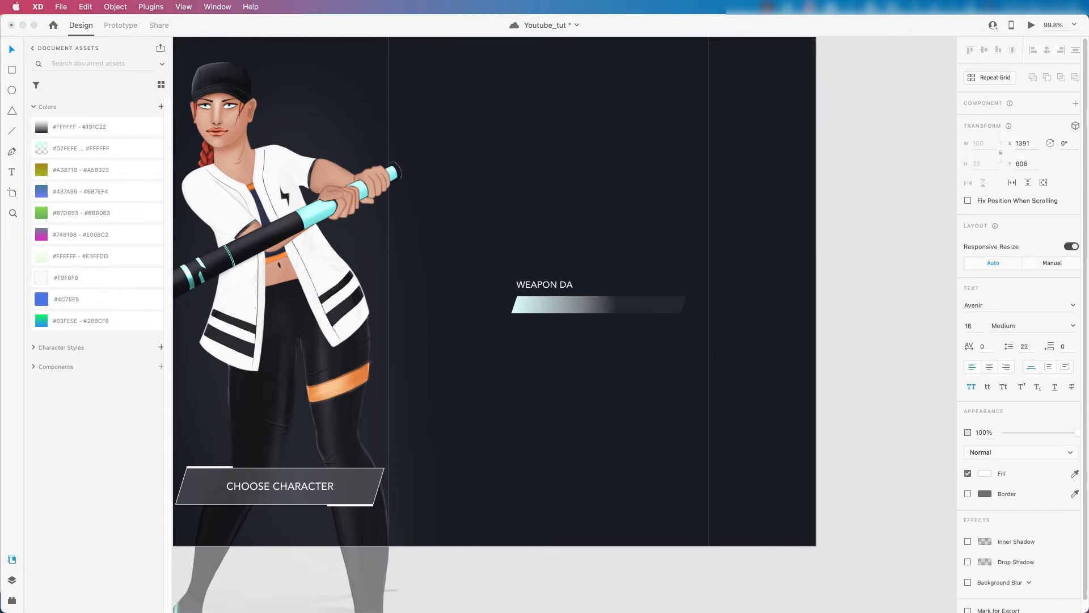
{"action": "type", "text": "MAGES"}
{"action": "key", "text": "Escape"}
Step: Group the WEAPON DAMAGES label with its bar and place two copies below it, each spaced 30 px apart
{"action": "scroll", "coordinate": [590, 297], "scroll_direction": "up", "scroll_amount": 3}
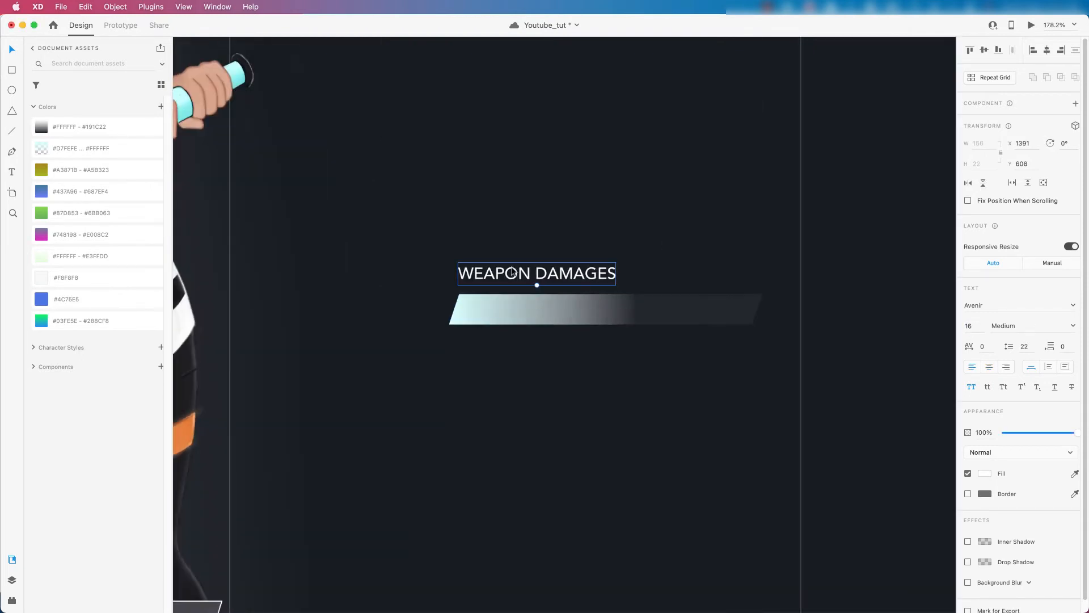
{"action": "left_click", "coordinate": [523, 297], "text": "shift"}
{"action": "key", "text": "super+g"}
{"action": "left_click_drag", "start_coordinate": [569, 309], "coordinate": [565, 383]}
{"action": "key", "text": "shift+Up"}
{"action": "scroll", "coordinate": [553, 335], "scroll_direction": "down", "scroll_amount": 5}
{"action": "scroll", "coordinate": [564, 382], "scroll_direction": "up", "scroll_amount": 4}
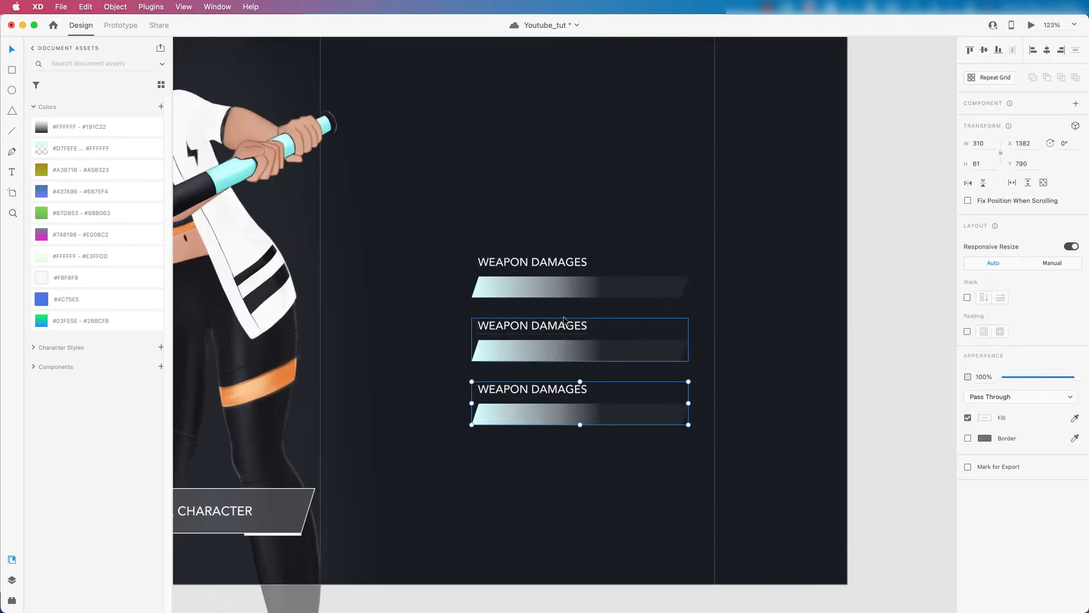
Step: Group the three WEAPON DAMAGES items and make the group a vertical stack with 30 px spacing
{"action": "left_click", "coordinate": [553, 326], "text": "shift"}
{"action": "left_click", "coordinate": [546, 270], "text": "shift"}
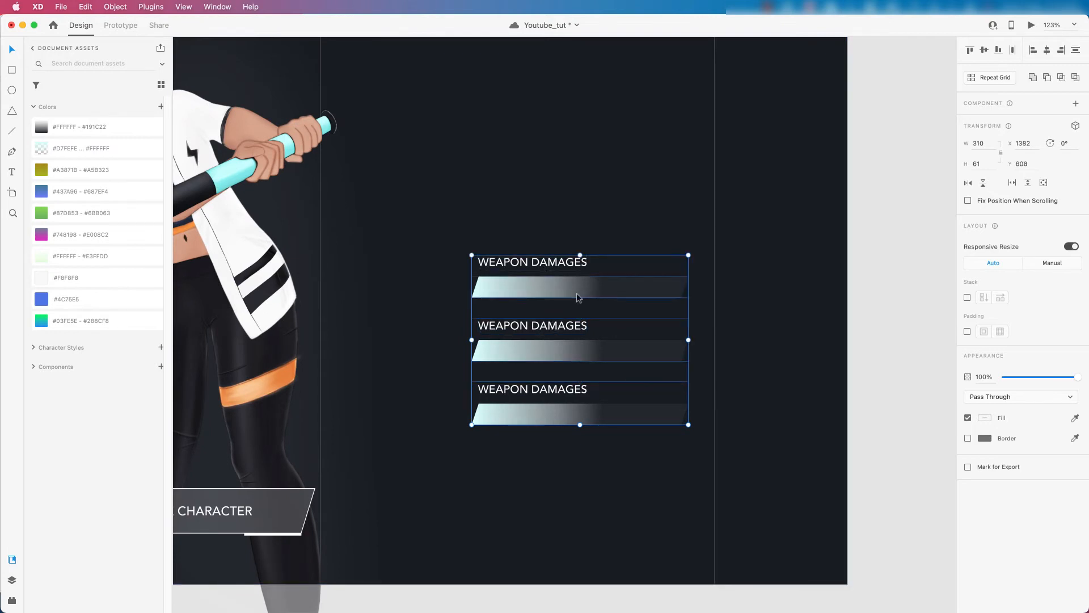
{"action": "left_click", "coordinate": [991, 295]}
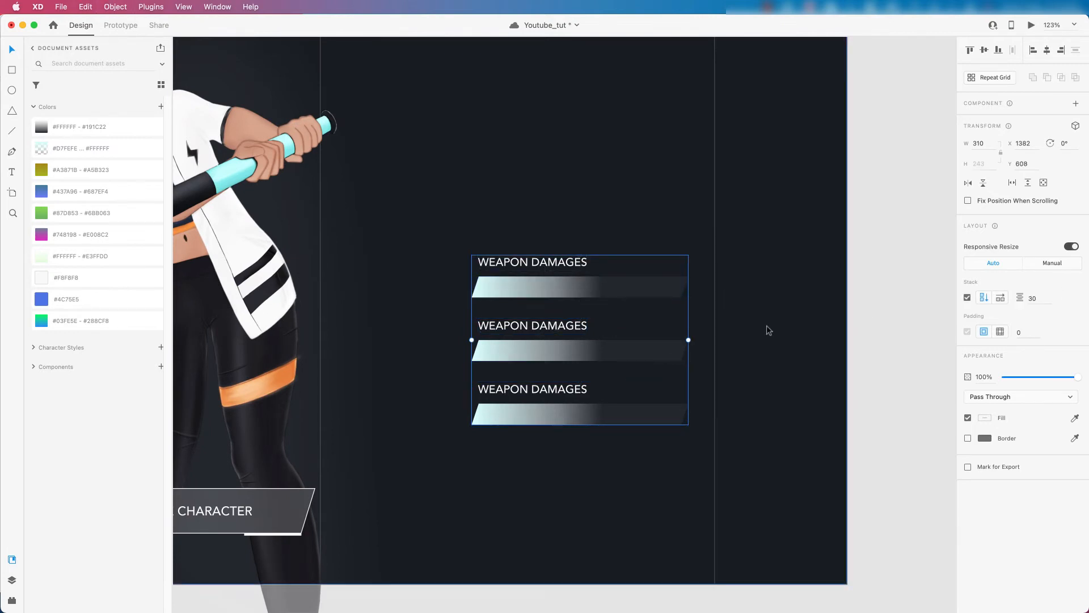
Step: Try duplicating the lowest item inside the stack, undo the duplicate, and open the stack's spacing value
{"action": "double_click", "coordinate": [531, 396]}
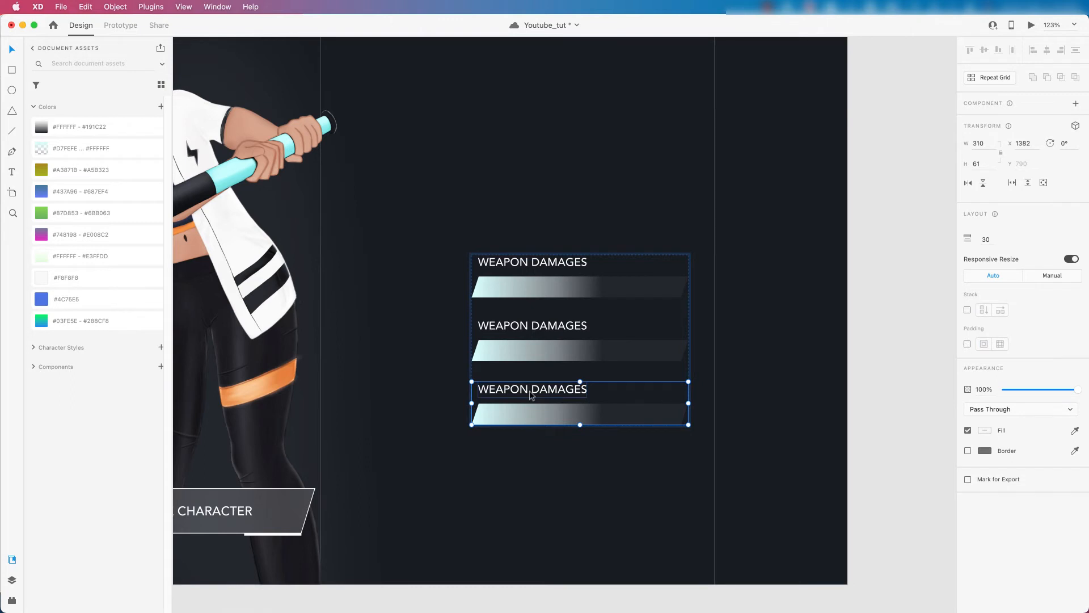
{"action": "key", "text": "super+d"}
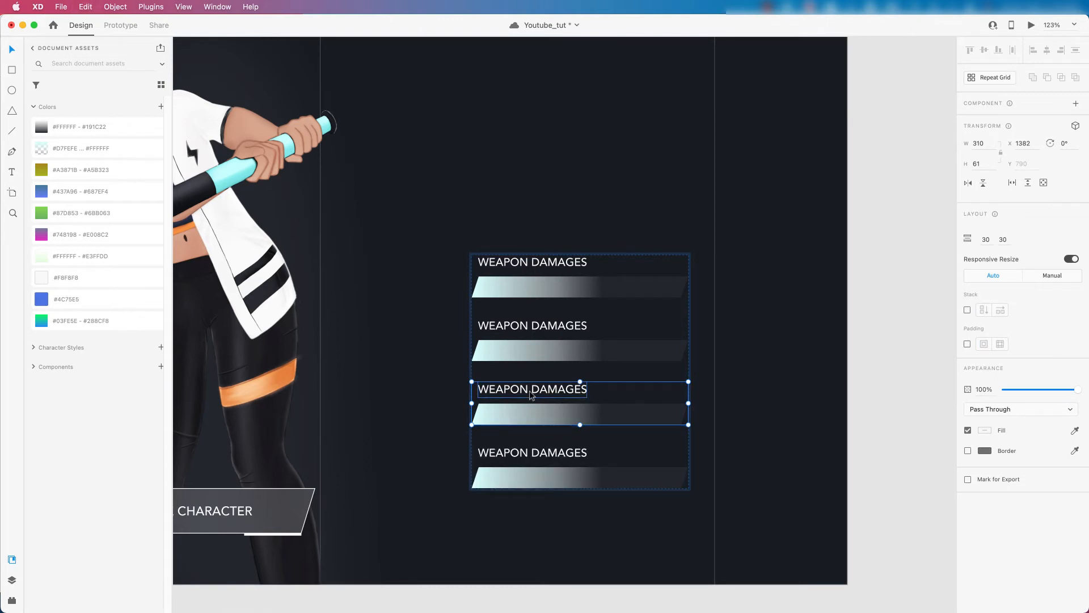
{"action": "key", "text": "super+z"}
{"action": "left_click", "coordinate": [632, 230]}
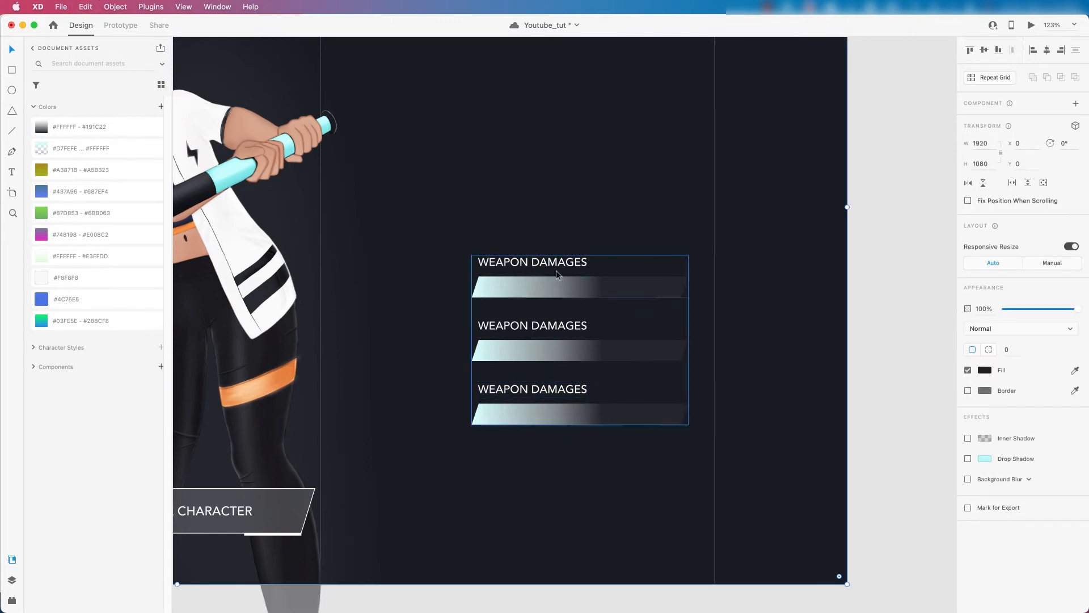
{"action": "left_click", "coordinate": [557, 274]}
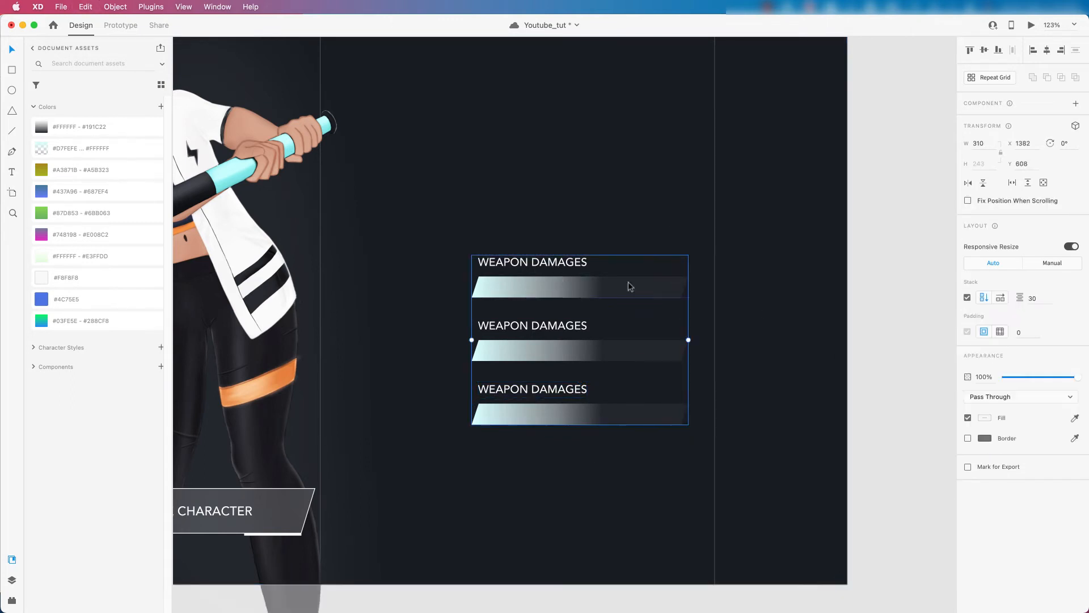
{"action": "left_click", "coordinate": [1037, 298]}
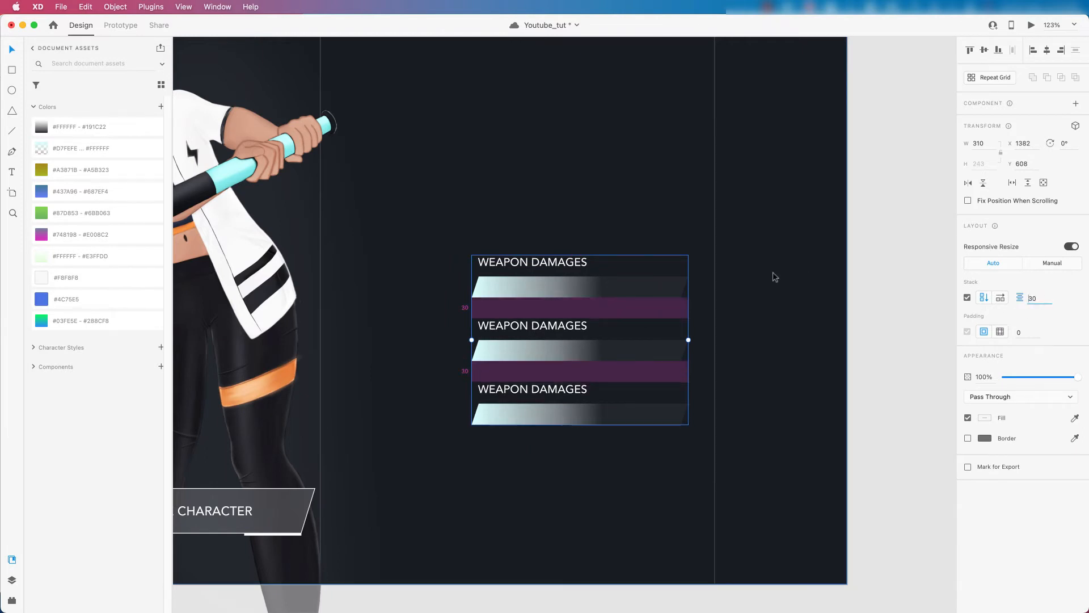
Step: Change the second item's label to SKILLS LEVEL and the third item's label to POWER
{"action": "scroll", "coordinate": [610, 289], "scroll_direction": "down", "scroll_amount": 2}
{"action": "double_click", "coordinate": [541, 324]}
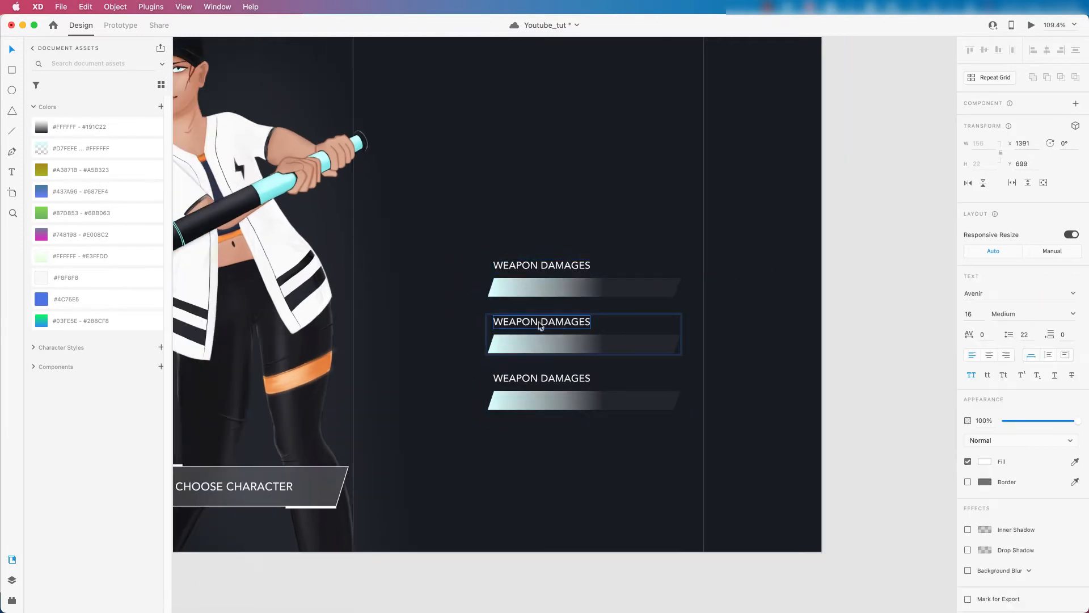
{"action": "double_click", "coordinate": [532, 323]}
{"action": "type", "text": "SKILLS"}
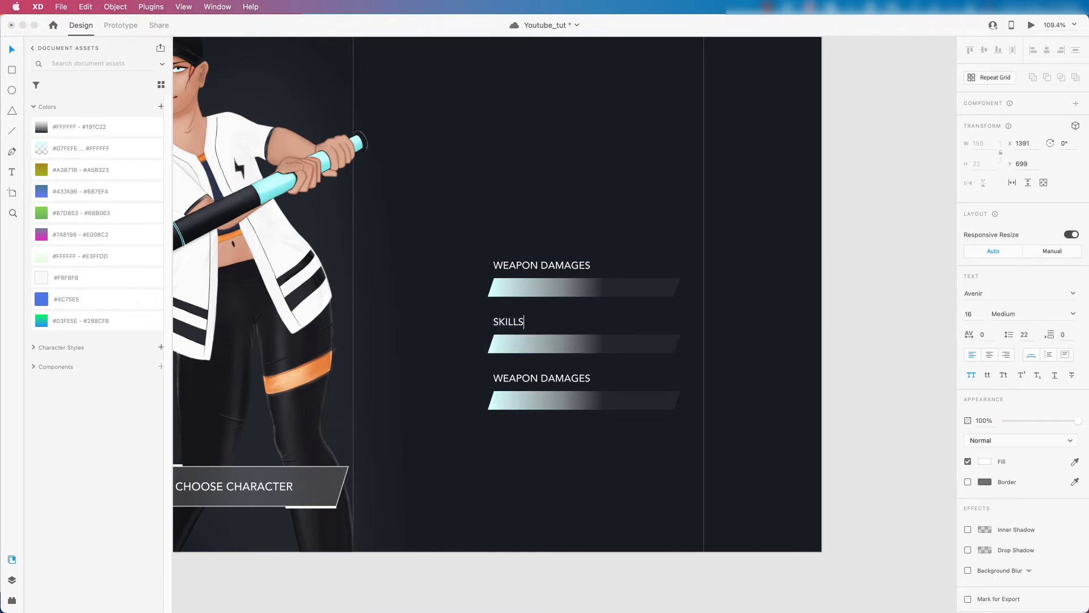
{"action": "type", "text": " LEVEL"}
{"action": "left_click", "coordinate": [564, 381]}
{"action": "double_click", "coordinate": [564, 382]}
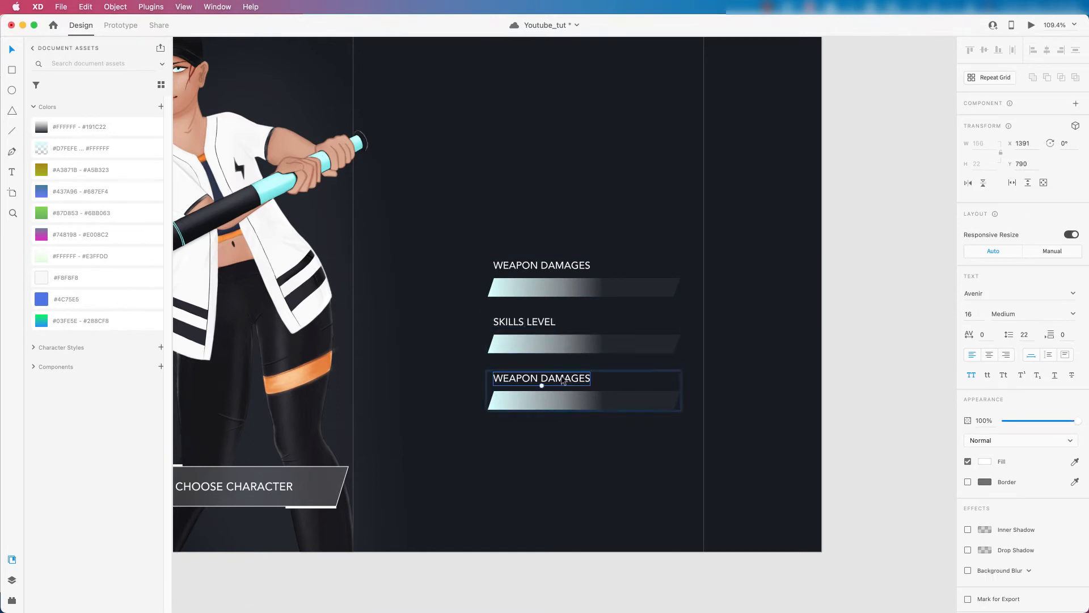
{"action": "double_click", "coordinate": [564, 381]}
{"action": "type", "text": "POWER"}
{"action": "key", "text": "Escape"}
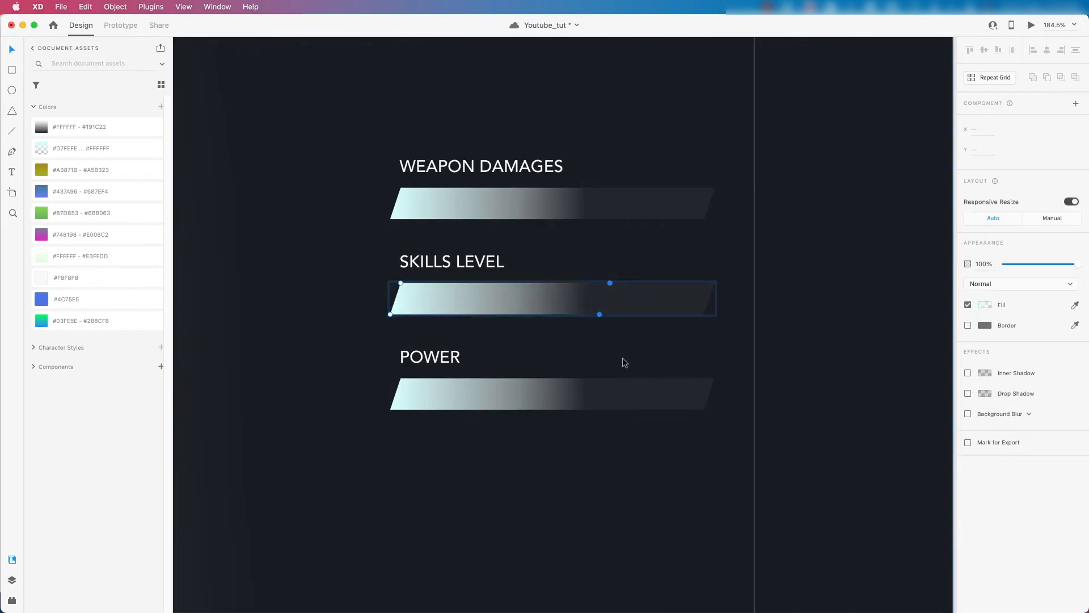
Step: Shorten the SKILLS LEVEL and POWER gradient bars by different amounts by shifting their end corner points left
{"action": "left_click", "coordinate": [533, 392]}
{"action": "left_click", "coordinate": [637, 437]}
{"action": "scroll", "coordinate": [648, 340], "scroll_direction": "up", "scroll_amount": 3}
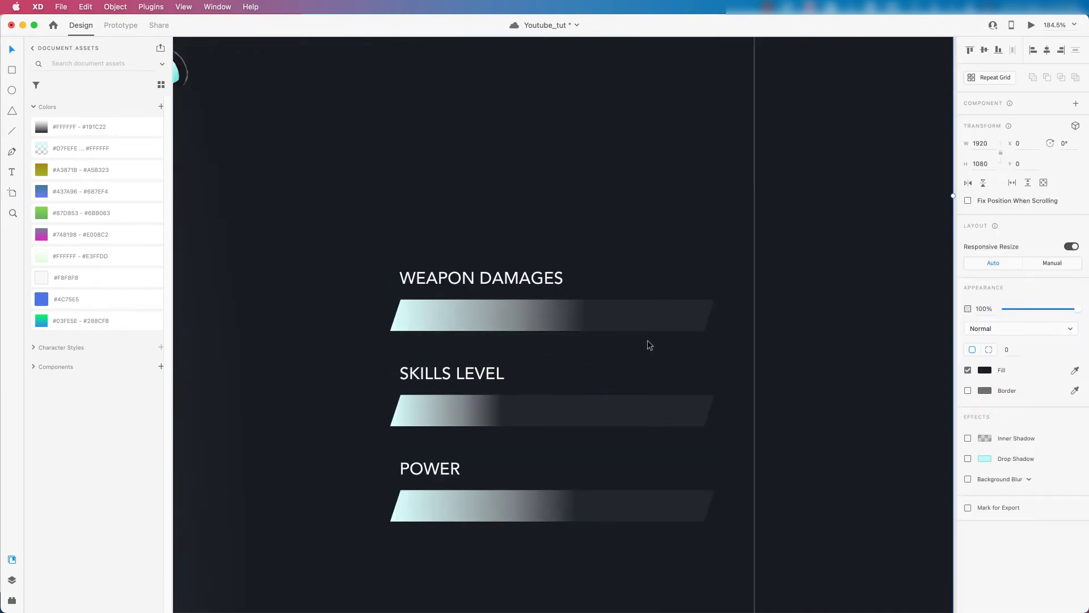
{"action": "scroll", "coordinate": [614, 337], "scroll_direction": "down", "scroll_amount": 10}
{"action": "left_click", "coordinate": [614, 337]}
{"action": "scroll", "coordinate": [618, 334], "scroll_direction": "up", "scroll_amount": 3}
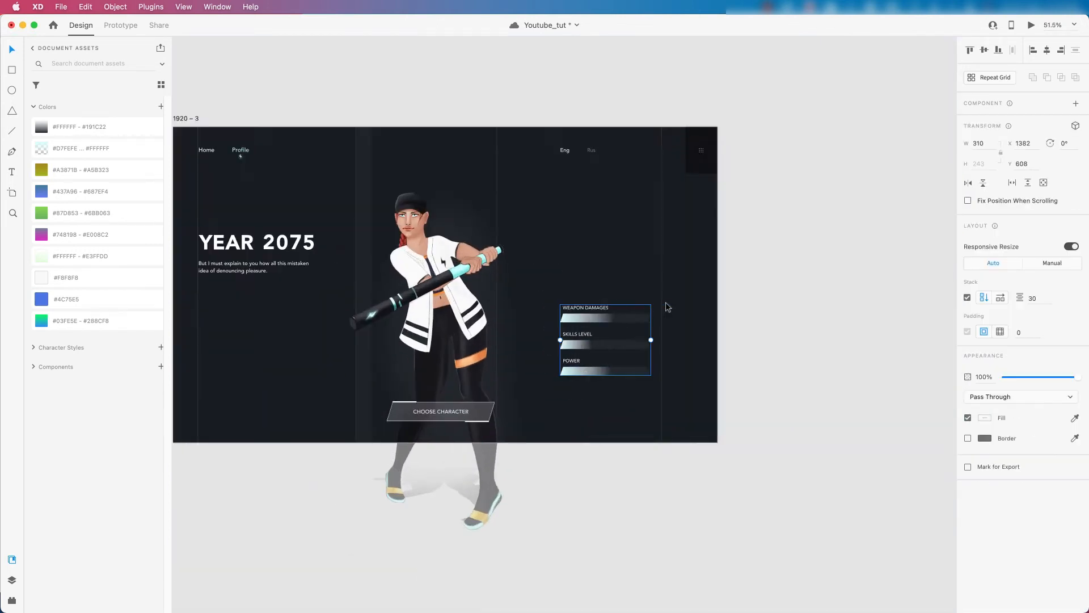
{"action": "scroll", "coordinate": [665, 307], "scroll_direction": "down", "scroll_amount": 4}
{"action": "scroll", "coordinate": [628, 308], "scroll_direction": "up", "scroll_amount": 1}
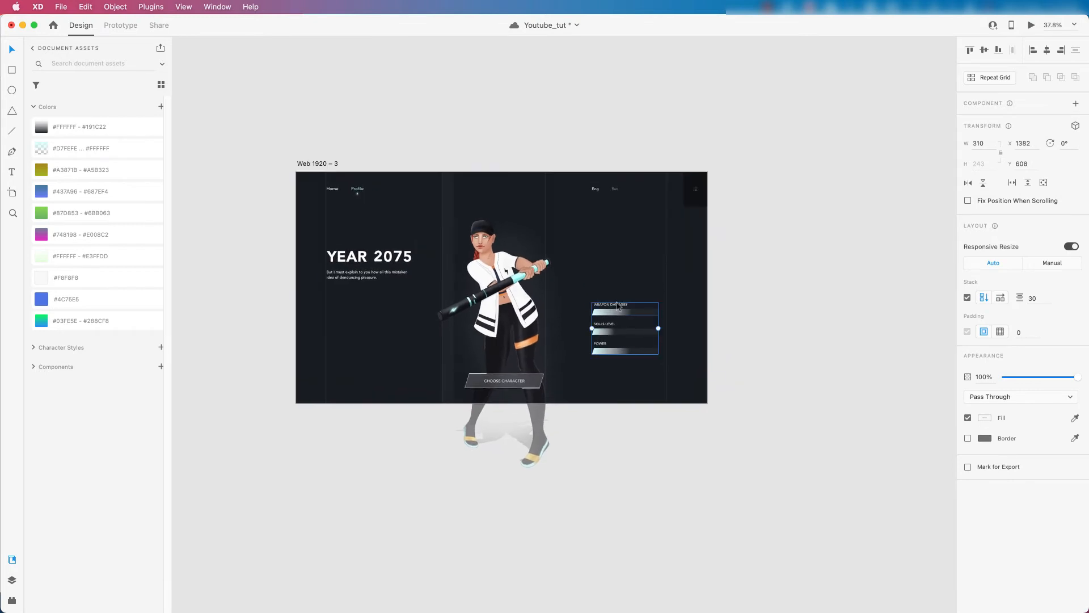
{"action": "scroll", "coordinate": [614, 236], "scroll_direction": "up", "scroll_amount": 3}
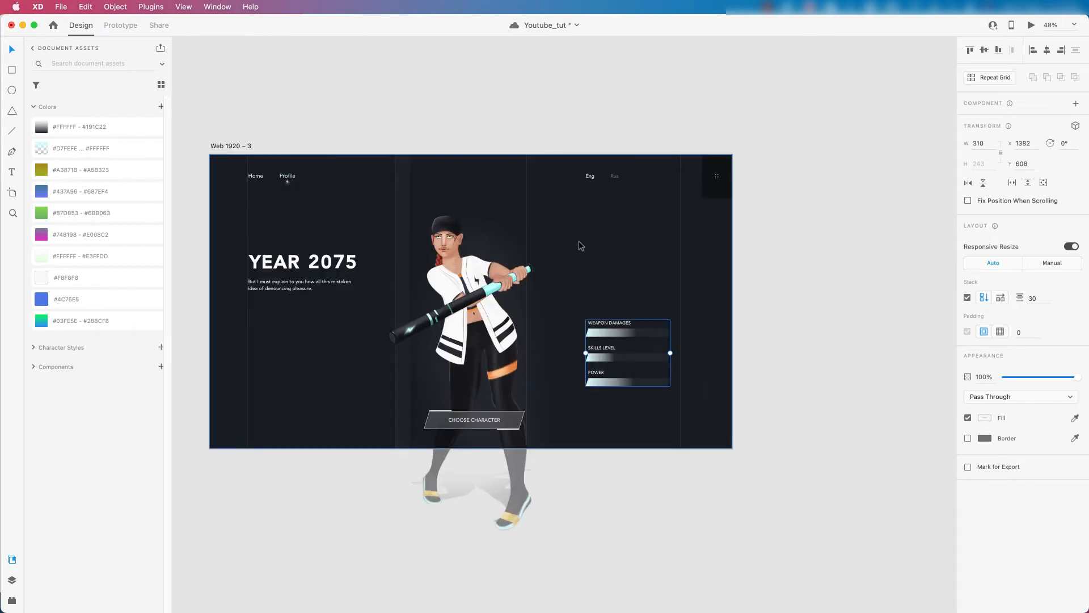
Step: Draw a polygon about 146 × 126 px above the WEAPON DAMAGES bar and set it to six sides
{"action": "left_click", "coordinate": [410, 136]}
{"action": "left_click_drag", "start_coordinate": [426, 138], "coordinate": [419, 108]}
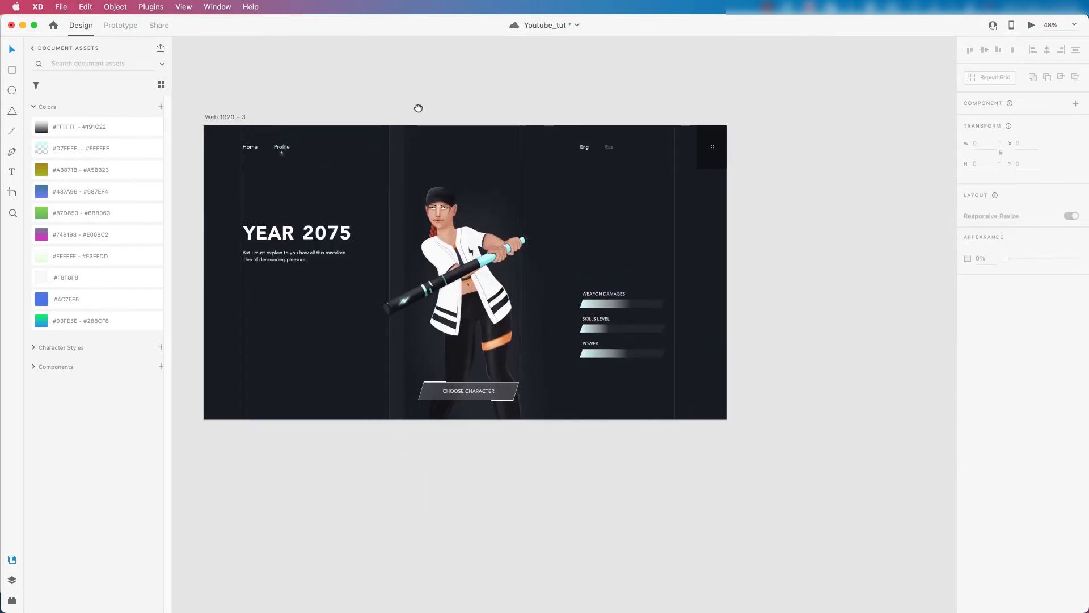
{"action": "left_click", "coordinate": [13, 111]}
{"action": "scroll", "coordinate": [625, 232], "scroll_direction": "up", "scroll_amount": 3}
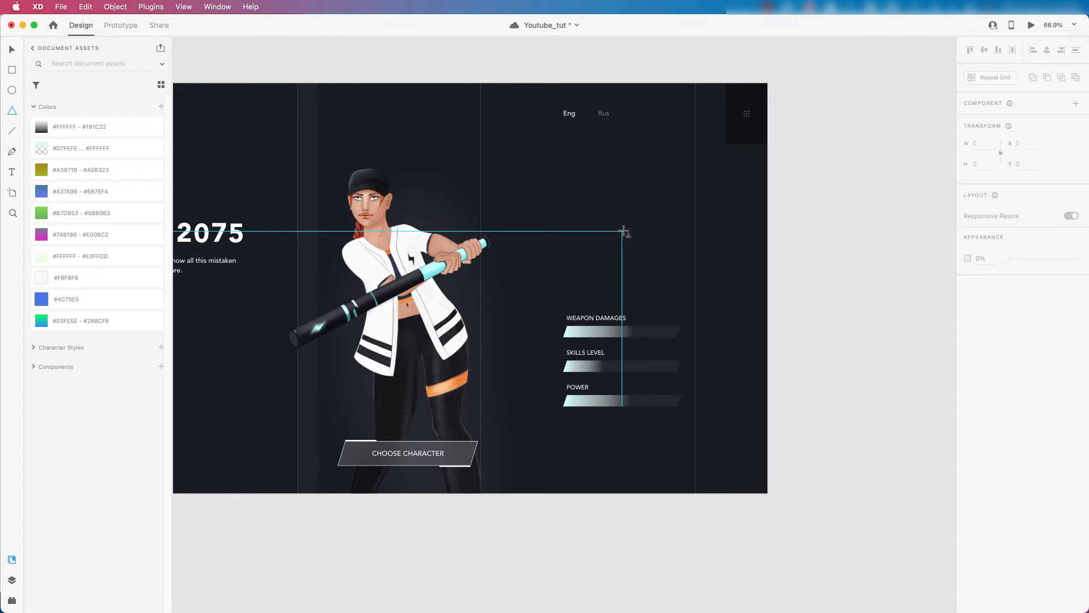
{"action": "left_click_drag", "start_coordinate": [564, 192], "coordinate": [619, 242]}
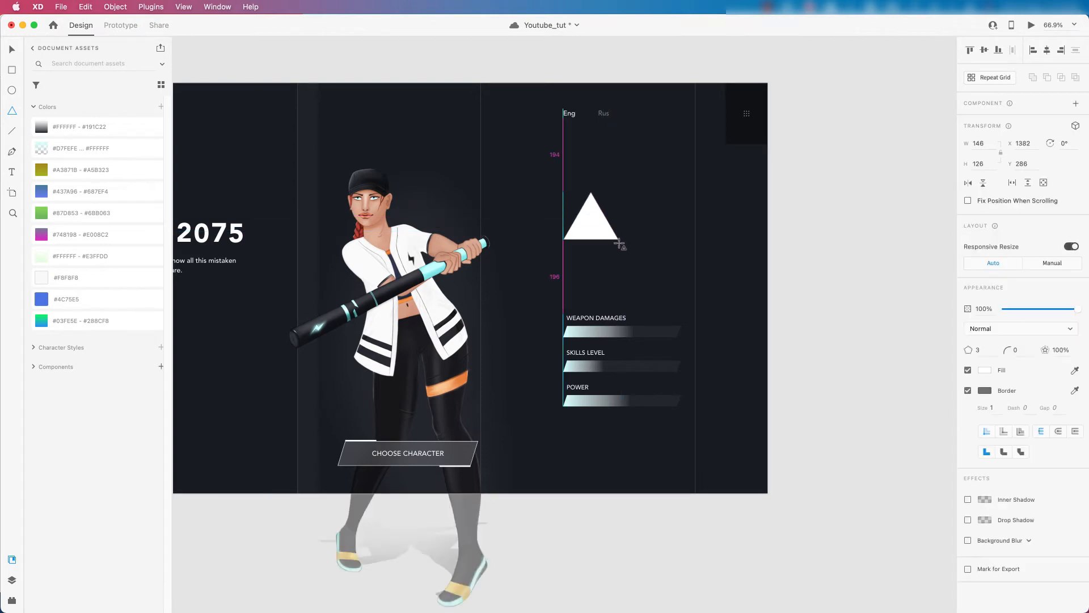
{"action": "left_click", "coordinate": [977, 350]}
{"action": "type", "text": "6"}
{"action": "key", "text": "Return"}
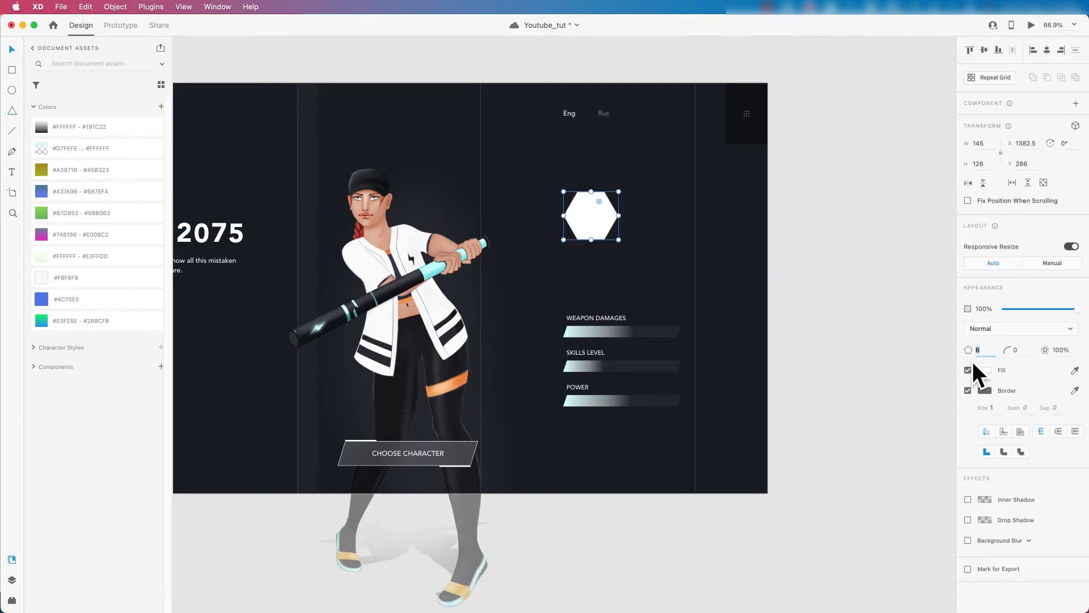
Step: Make the hexagon's border white with a size of 11
{"action": "left_click", "coordinate": [987, 391]}
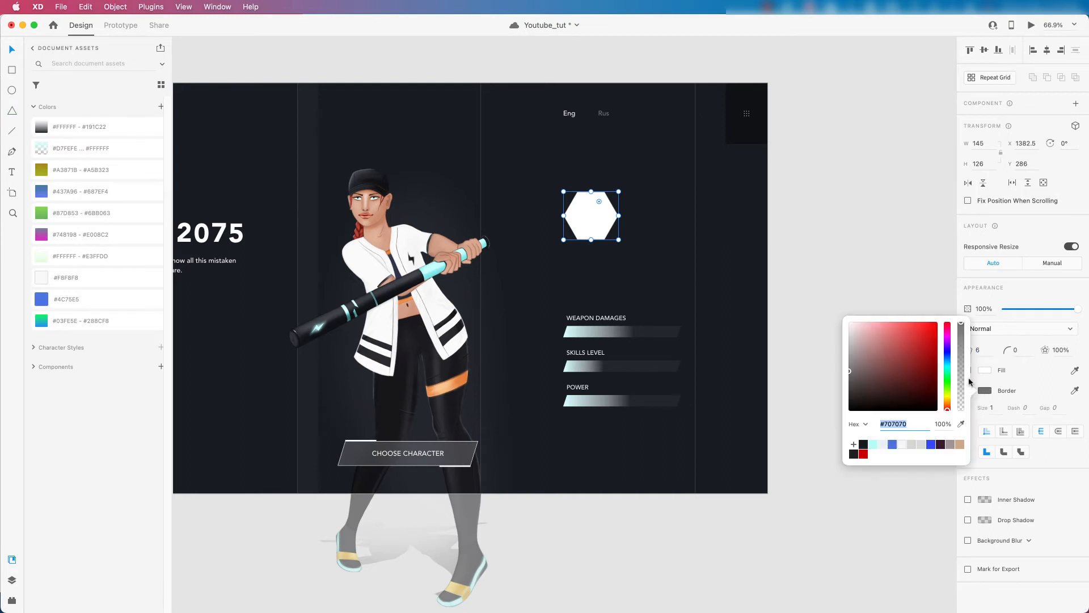
{"action": "left_click_drag", "start_coordinate": [880, 352], "coordinate": [816, 307]}
{"action": "left_click", "coordinate": [1000, 409]}
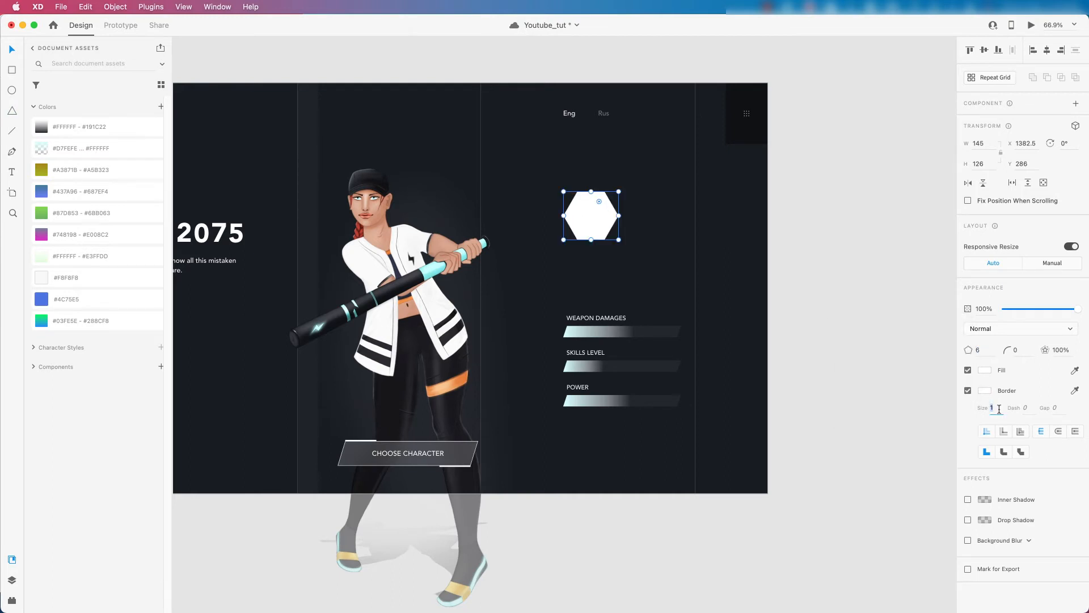
{"action": "key", "text": "shift+Up"}
Step: Turn on background blur for the hexagon and give its border round caps and round joins
{"action": "left_click", "coordinate": [968, 540]}
{"action": "scroll", "coordinate": [592, 243], "scroll_direction": "up", "scroll_amount": 5}
{"action": "left_click", "coordinate": [1059, 432]}
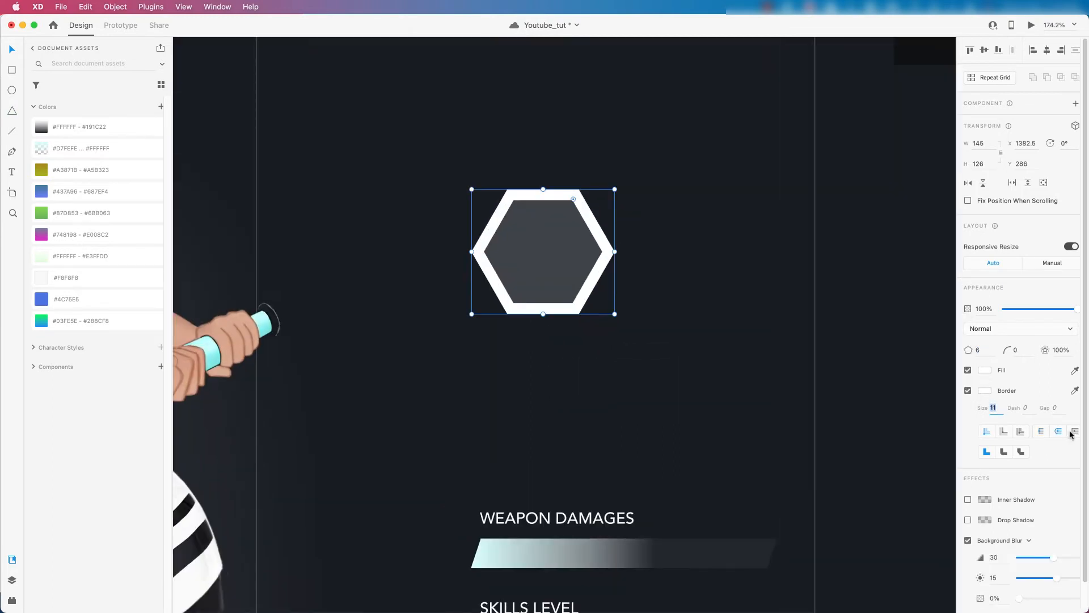
{"action": "left_click", "coordinate": [1000, 453]}
{"action": "scroll", "coordinate": [477, 271], "scroll_direction": "down", "scroll_amount": 3}
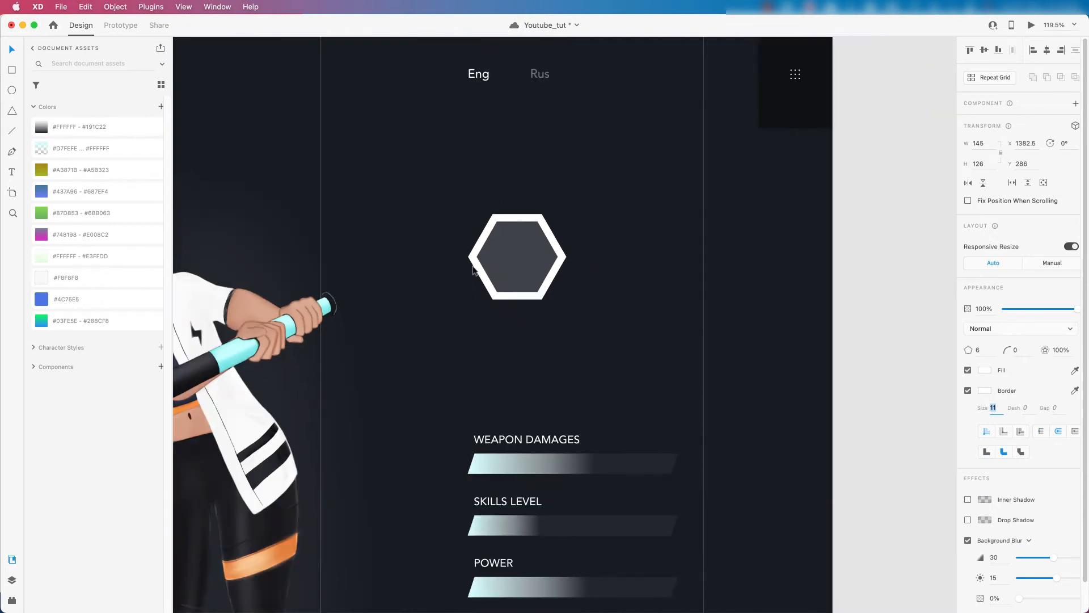
Step: Set the hexagon border's dash to 160 and its gap to 110 to form a partial progress outline
{"action": "left_click", "coordinate": [1027, 408]}
{"action": "key", "text": "shift+Up"}
{"action": "key", "text": "shift+Up"}
{"action": "key", "text": "shift+Up"}
{"action": "key", "text": "shift+Up"}
{"action": "key", "text": "shift+Up"}
{"action": "key", "text": "shift+Up"}
{"action": "key", "text": "shift+Up"}
{"action": "key", "text": "shift+Up"}
{"action": "key", "text": "shift+Up"}
{"action": "key", "text": "shift+Up"}
{"action": "key", "text": "shift+Up"}
{"action": "key", "text": "shift+Up"}
{"action": "key", "text": "shift+Up"}
{"action": "key", "text": "shift+Up"}
{"action": "key", "text": "shift+Up"}
{"action": "key", "text": "Tab"}
{"action": "key", "text": "shift+Tab"}
{"action": "key", "text": "shift+Down"}
{"action": "key", "text": "shift+Down"}
{"action": "key", "text": "shift+Down"}
{"action": "key", "text": "shift+Down"}
{"action": "key", "text": "shift+Down"}
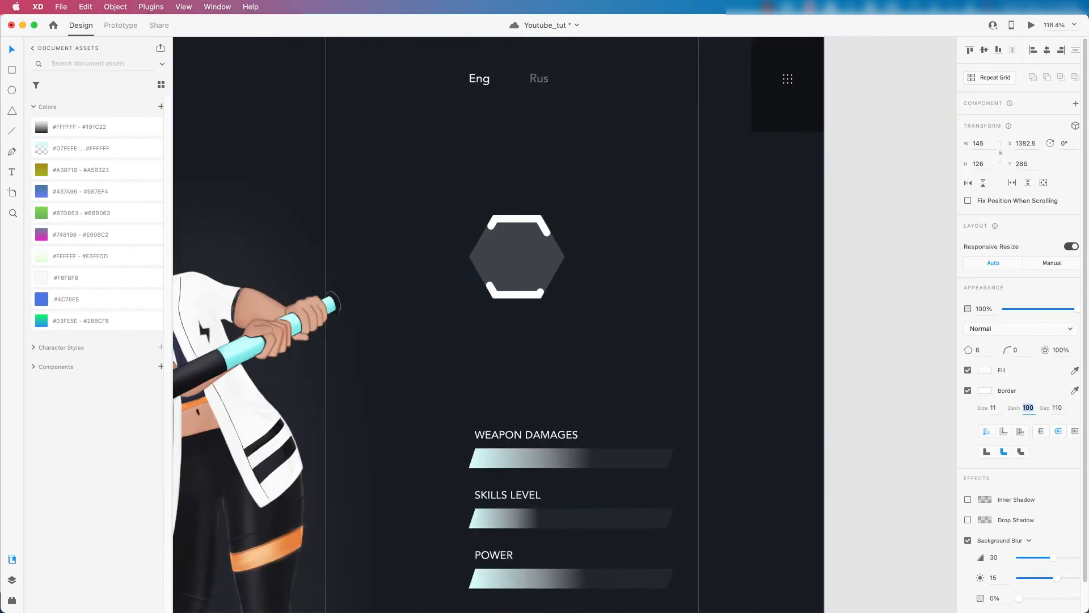
{"action": "key", "text": "shift+Up"}
{"action": "key", "text": "shift+Up"}
{"action": "key", "text": "shift+Up"}
{"action": "key", "text": "shift+Up"}
{"action": "key", "text": "shift+Up"}
Step: Change a copy of the WEAPON DAMAGES label to 7.8, then enlarge, embolden and centre it inside the hexagon
{"action": "left_click", "coordinate": [533, 318]}
{"action": "scroll", "coordinate": [515, 248], "scroll_direction": "down", "scroll_amount": 3}
{"action": "double_click", "coordinate": [535, 379]}
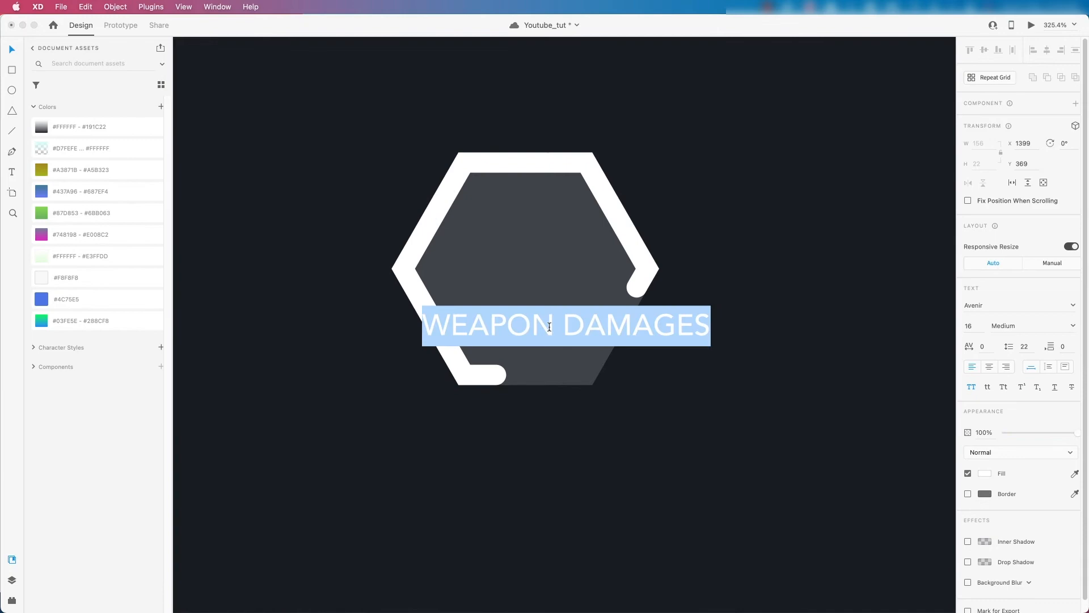
{"action": "type", "text": "7.8"}
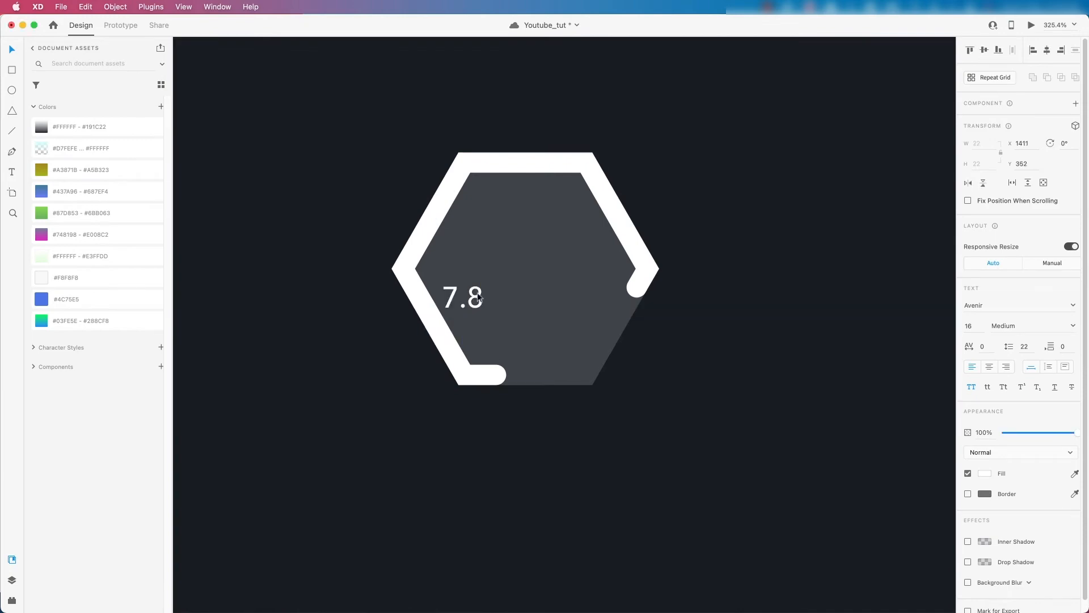
{"action": "type", "text": "60"}
{"action": "key", "text": "Return"}
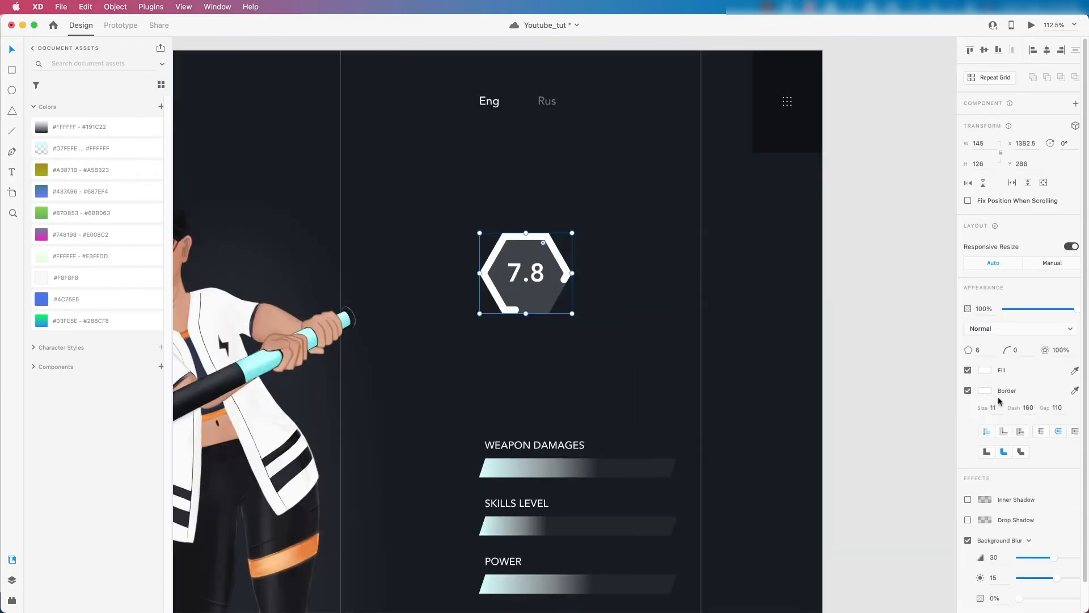
Step: Set the rating hexagon's border gap to 130 and align the badge with the skill bars' starting edge at X 1382
{"action": "double_click", "coordinate": [1058, 408]}
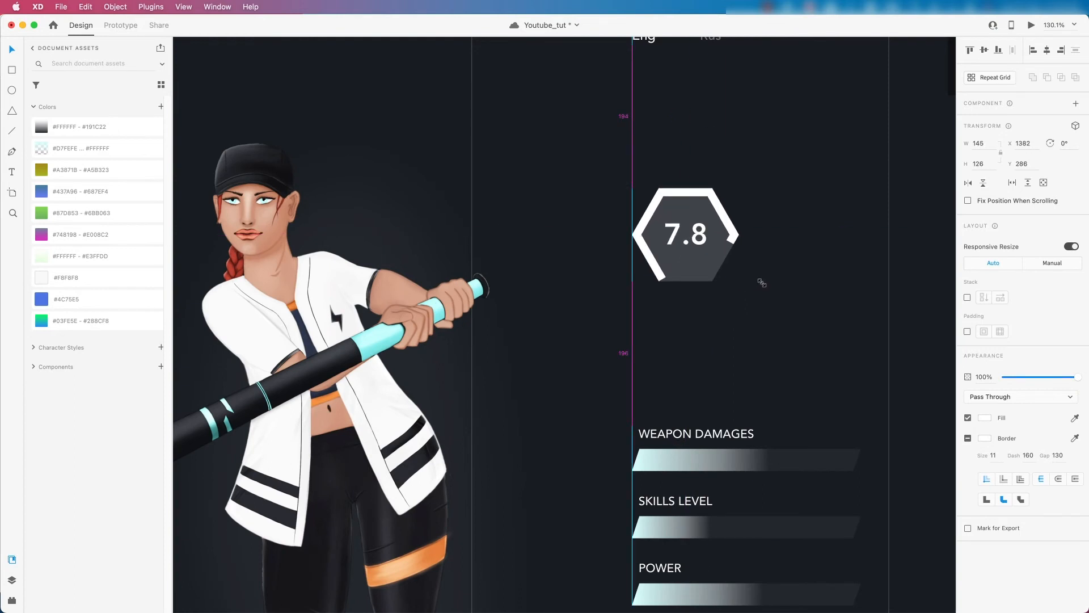
{"action": "mouse_move", "coordinate": [762, 282]}
{"action": "left_mouse_down"}
{"action": "mouse_move", "coordinate": [713, 273]}
{"action": "mouse_move", "coordinate": [741, 279]}
{"action": "left_mouse_up"}
{"action": "scroll", "coordinate": [594, 272], "scroll_direction": "down", "scroll_amount": 10}
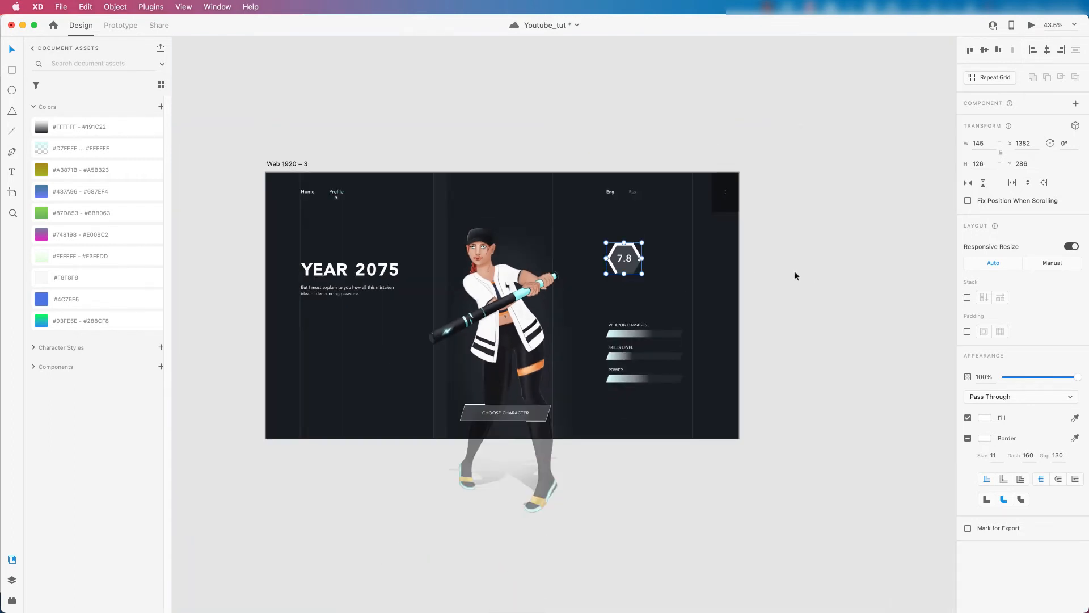
{"action": "left_click", "coordinate": [794, 276]}
{"action": "scroll", "coordinate": [633, 264], "scroll_direction": "up", "scroll_amount": 5}
{"action": "scroll", "coordinate": [636, 269], "scroll_direction": "down", "scroll_amount": 5}
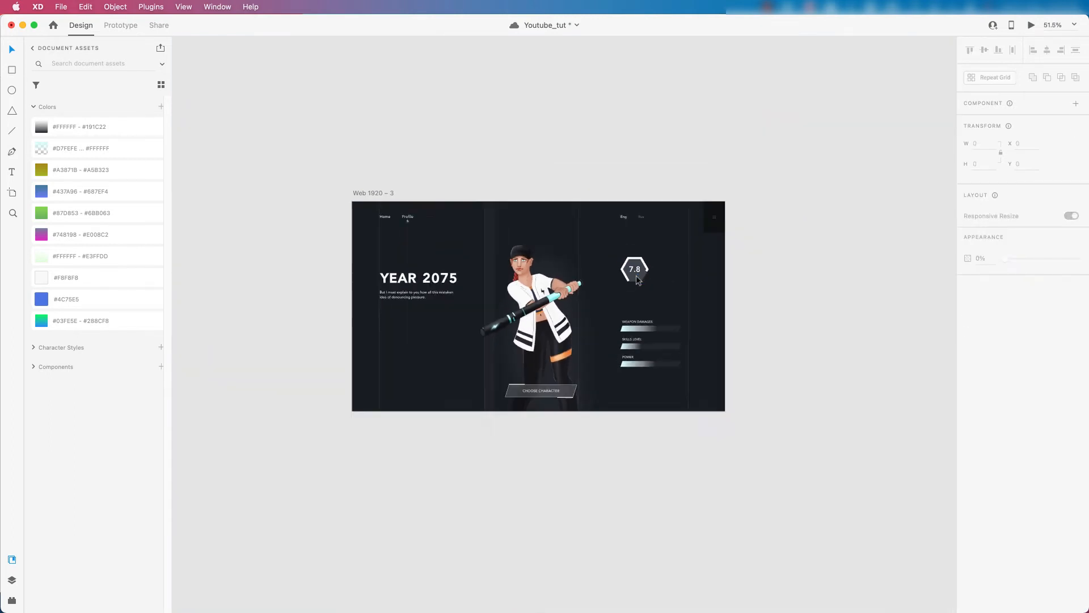
{"action": "scroll", "coordinate": [658, 282], "scroll_direction": "down", "scroll_amount": 3}
{"action": "scroll", "coordinate": [567, 235], "scroll_direction": "up", "scroll_amount": 3}
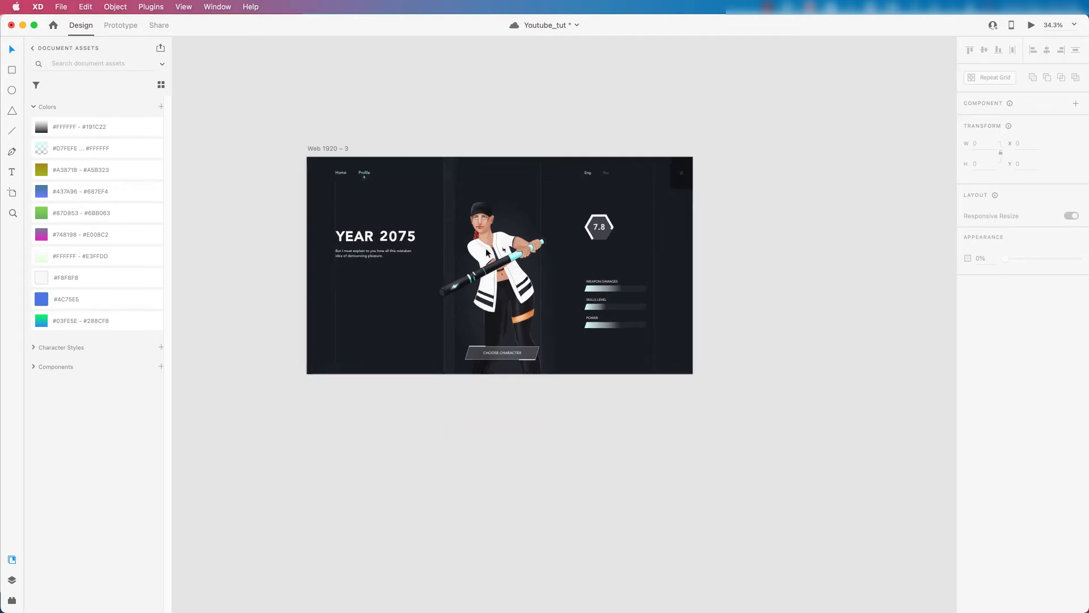
{"action": "scroll", "coordinate": [501, 258], "scroll_direction": "left", "scroll_amount": 3}
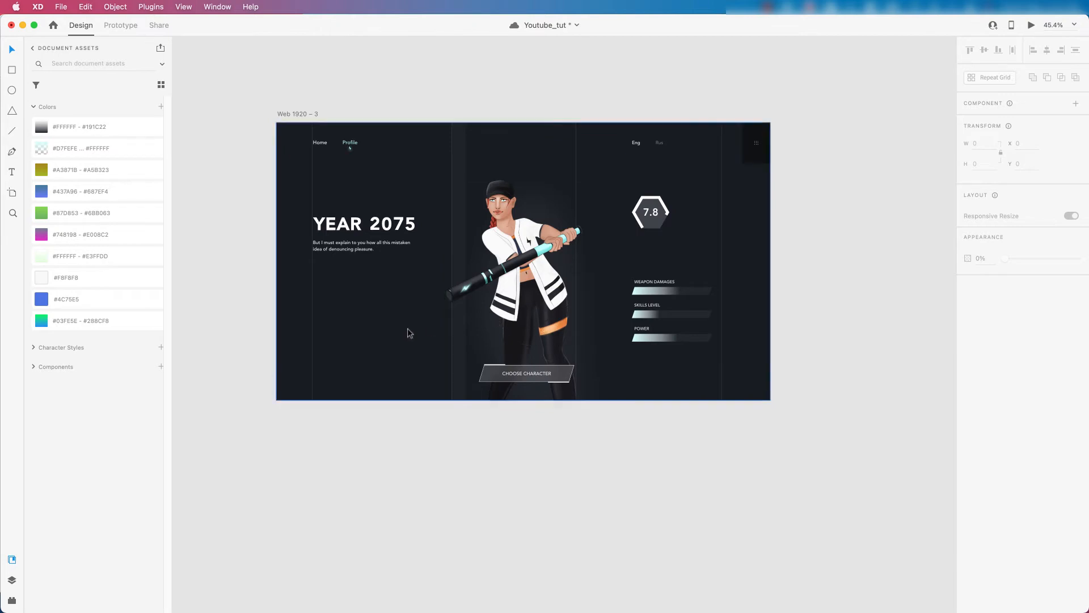
{"action": "scroll", "coordinate": [385, 340], "scroll_direction": "down", "scroll_amount": 3}
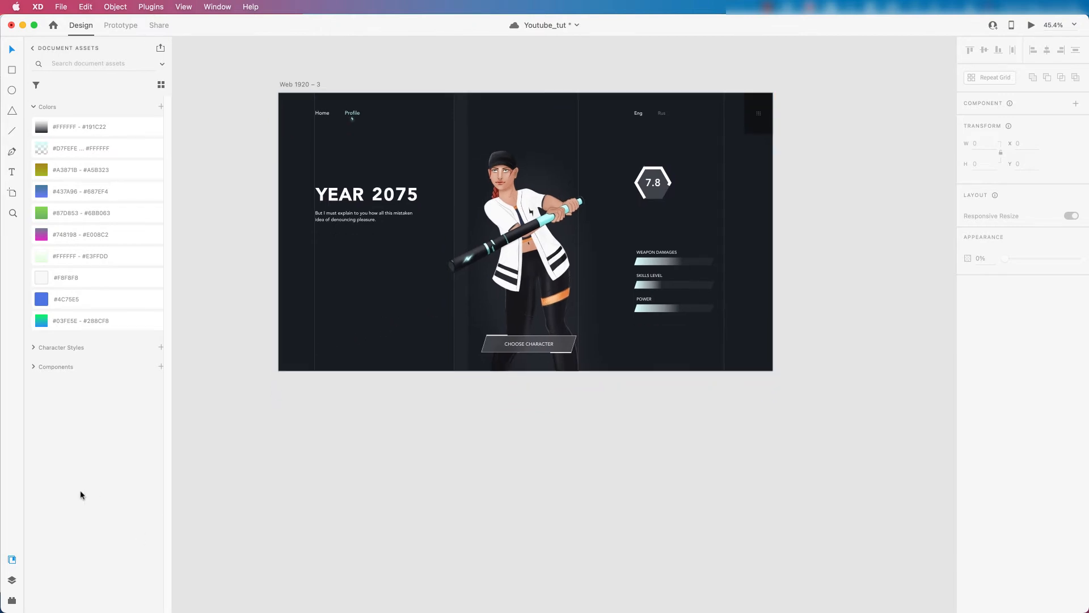
Step: Hide the document assets and draw a 50 × 50 square below the intro text, snapped to the guide at X 140, Y 851
{"action": "left_click", "coordinate": [11, 560]}
{"action": "scroll", "coordinate": [113, 313], "scroll_direction": "up", "scroll_amount": 6}
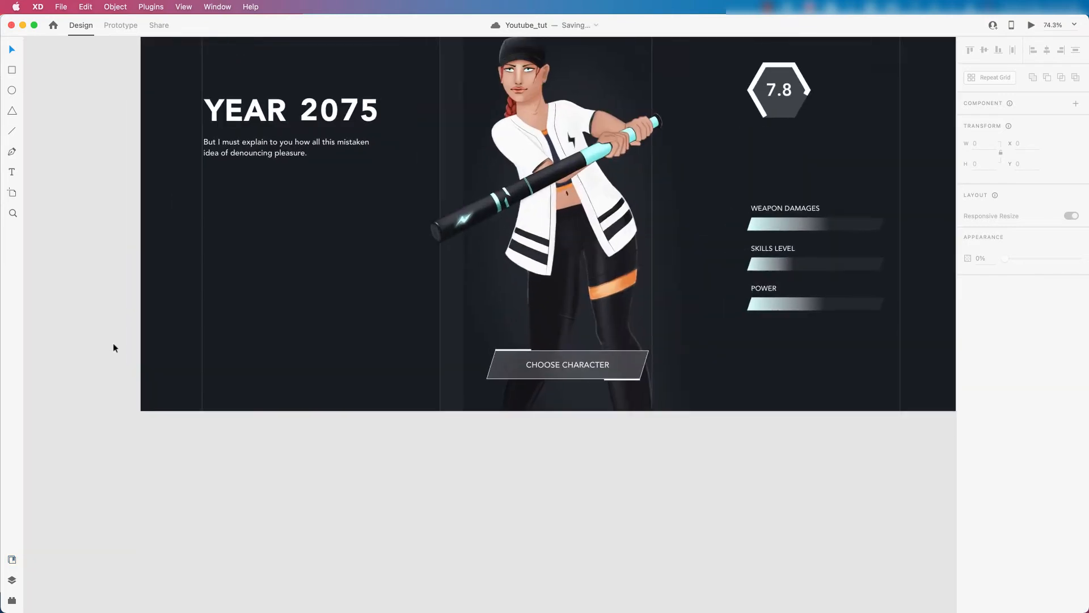
{"action": "left_click_drag", "start_coordinate": [282, 353], "coordinate": [319, 348]}
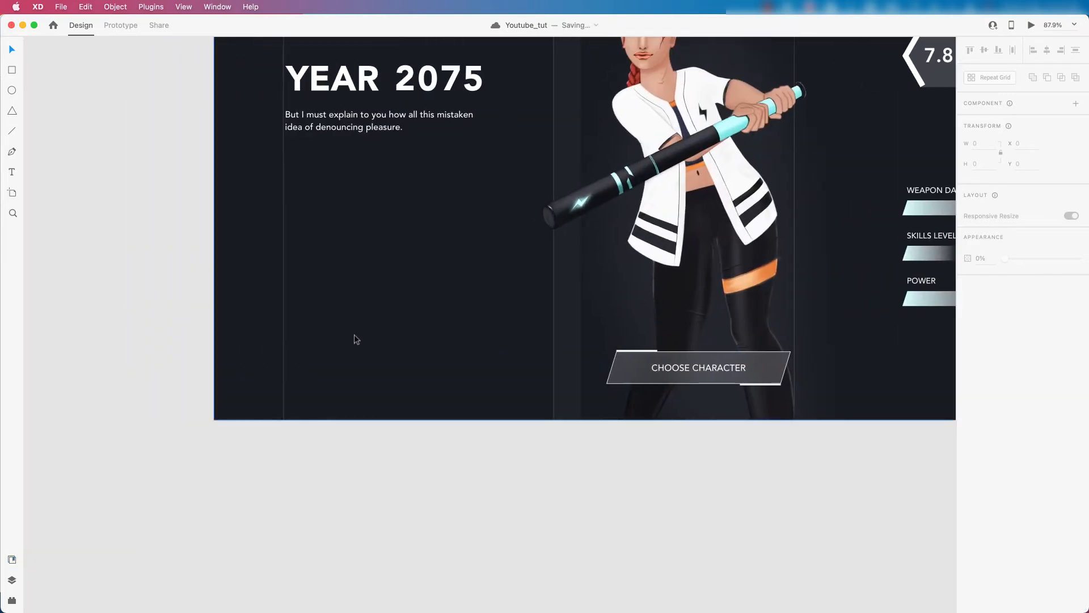
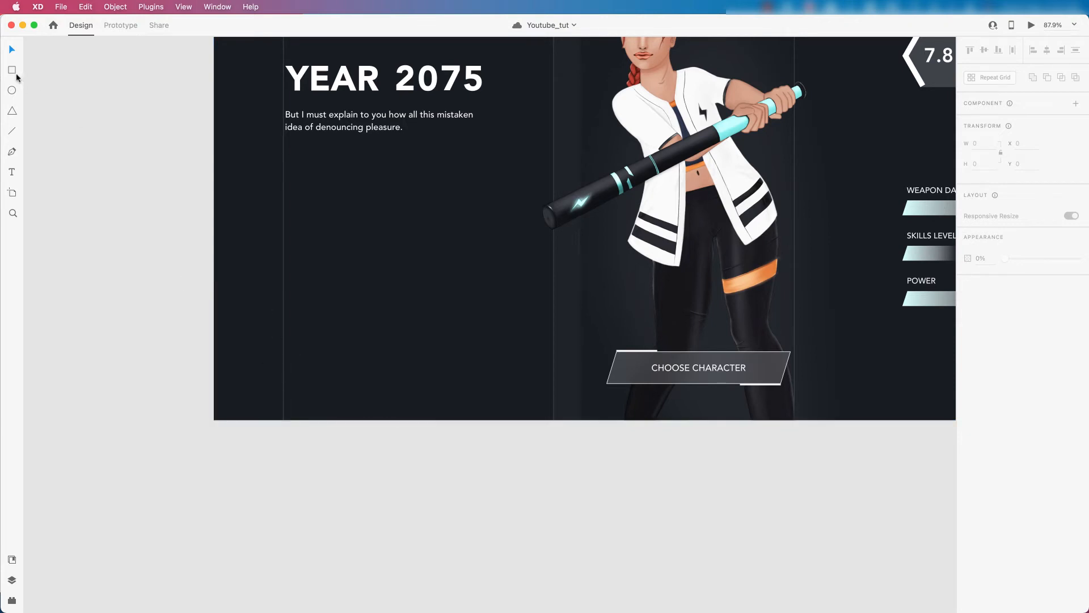
{"action": "left_click_drag", "start_coordinate": [301, 310], "coordinate": [325, 335]}
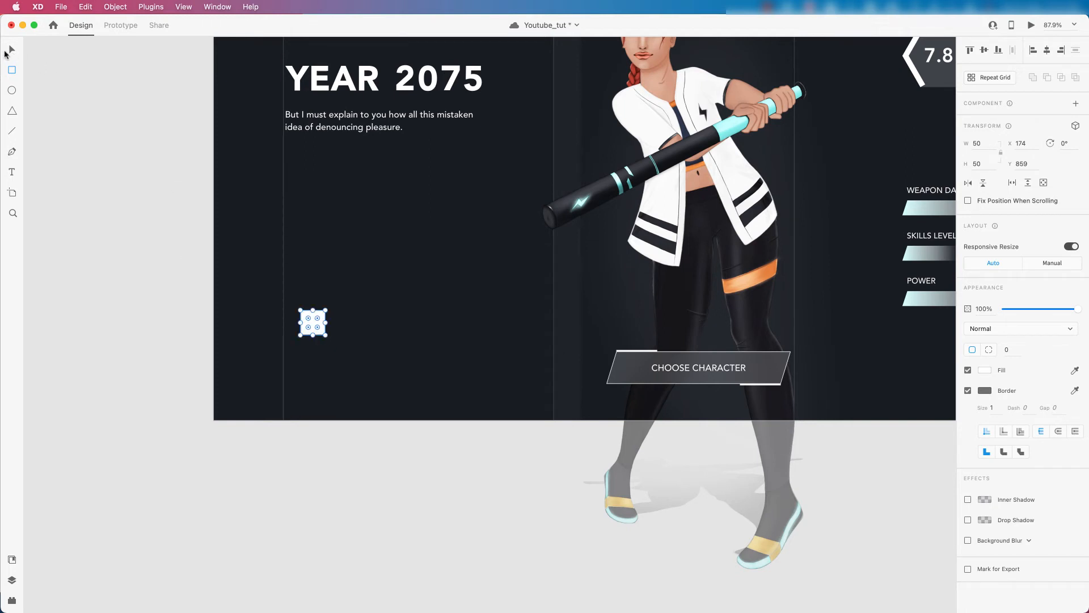
{"action": "left_click_drag", "start_coordinate": [313, 326], "coordinate": [296, 322]}
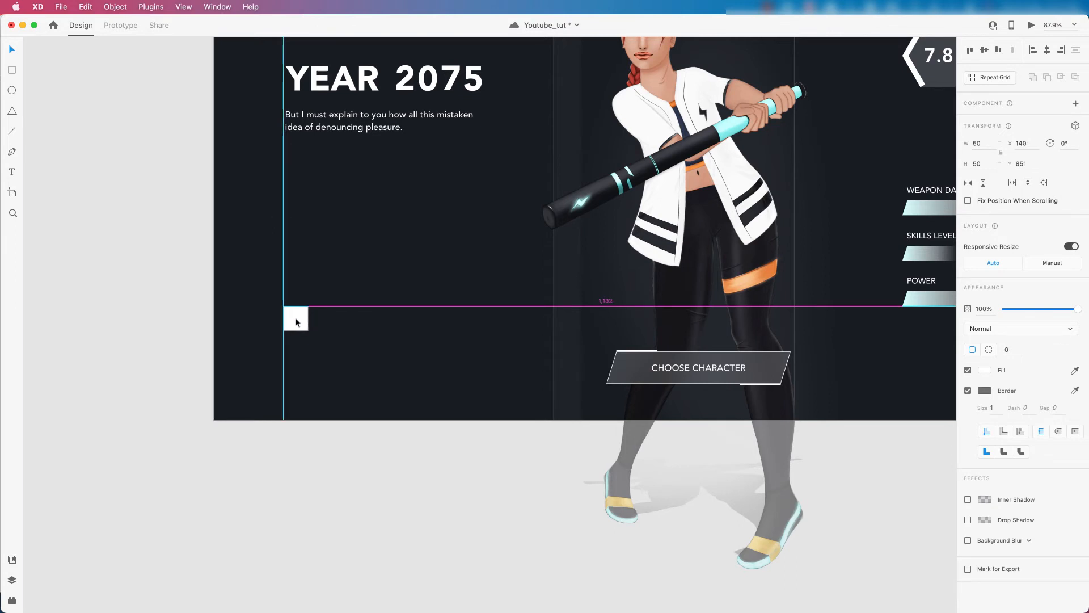
Step: Remove the border from the small white square
{"action": "scroll", "coordinate": [290, 319], "scroll_direction": "up", "scroll_amount": 10}
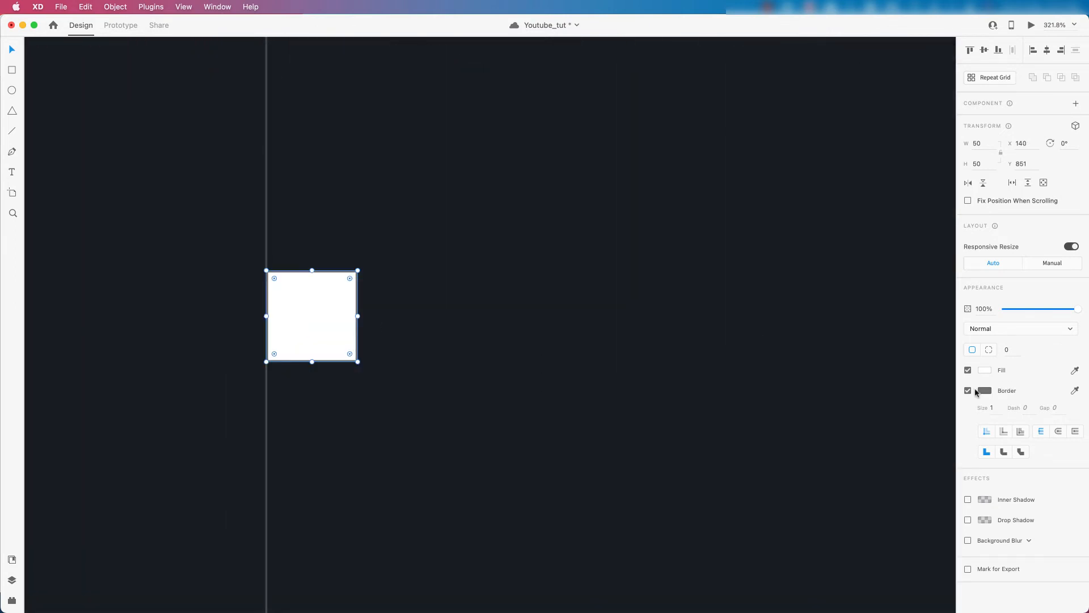
{"action": "left_click", "coordinate": [968, 391]}
{"action": "left_click", "coordinate": [332, 321]}
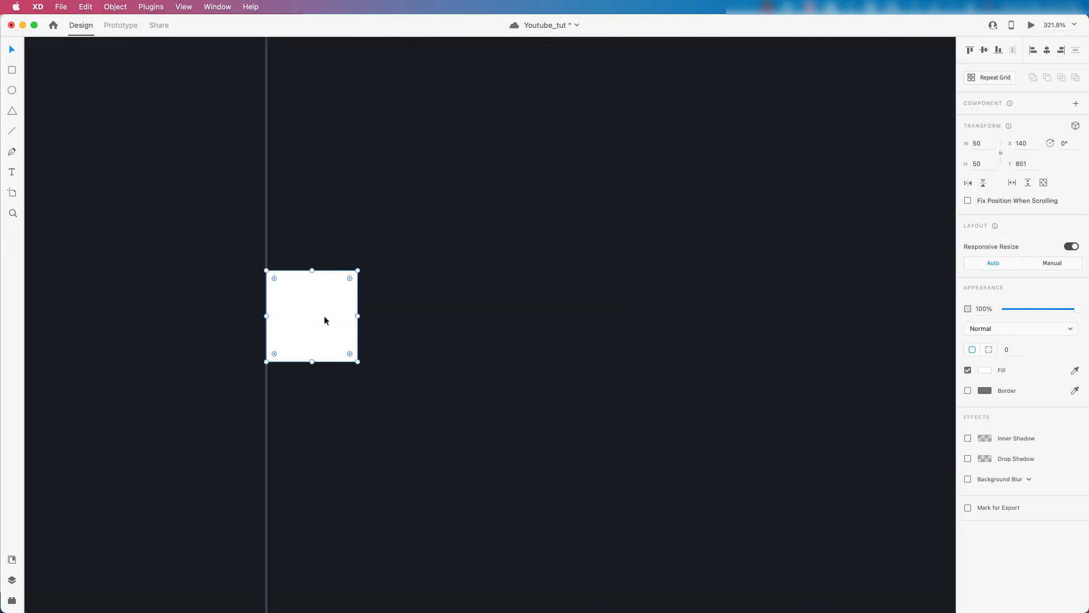
Step: Duplicate the square beside the original at X 206 and shrink the copy to a 1 px high line at its lower edge
{"action": "key", "text": "alt"}
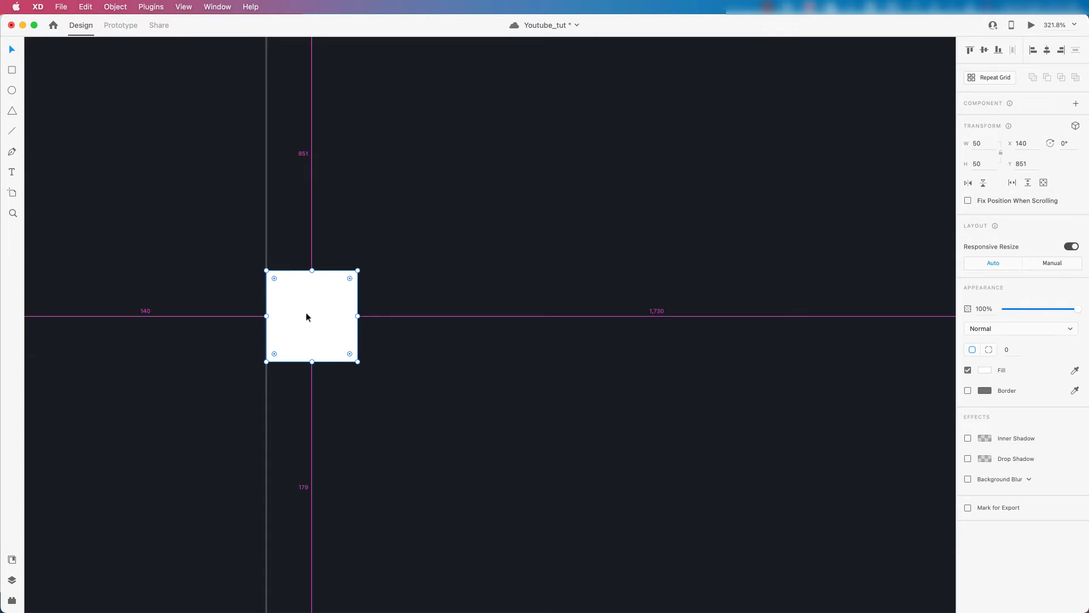
{"action": "key", "text": "alt"}
{"action": "left_click_drag", "start_coordinate": [308, 314], "coordinate": [428, 321]}
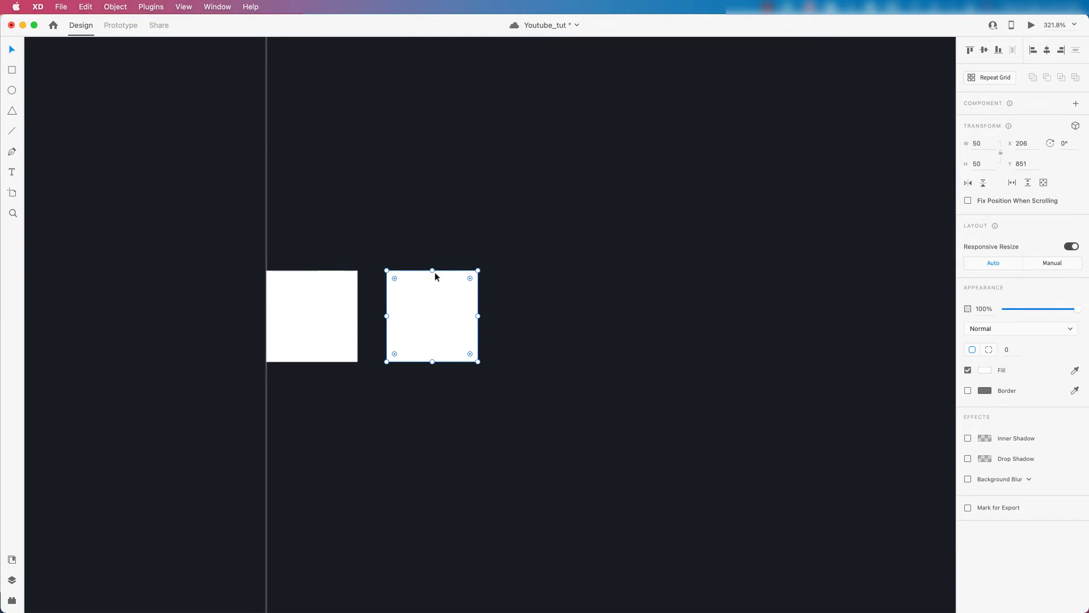
{"action": "left_click_drag", "start_coordinate": [431, 270], "coordinate": [429, 359]}
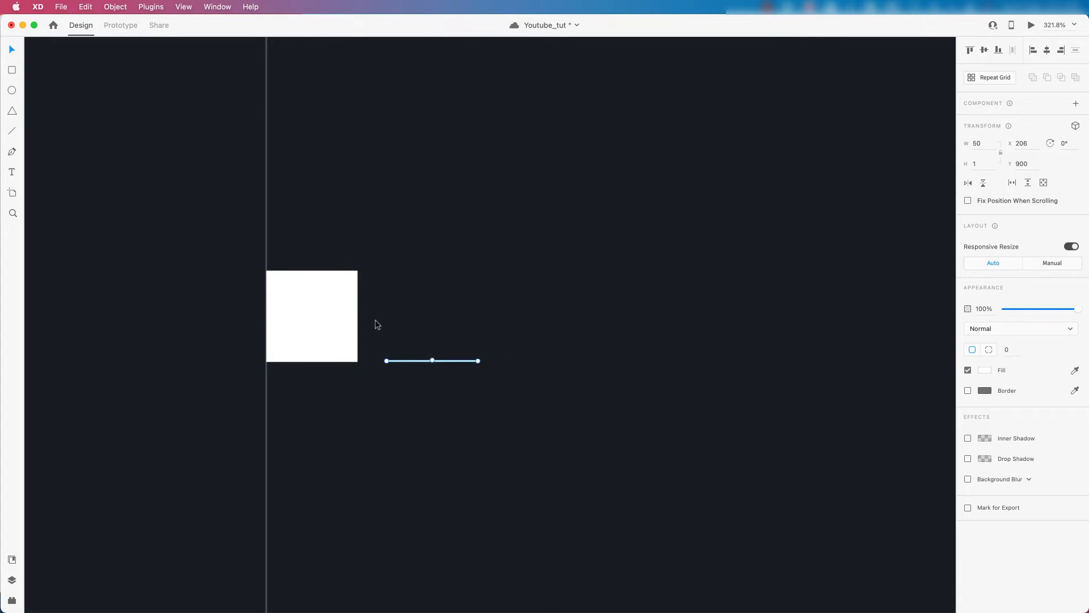
Step: Apply a background blur to the original square and give it a white #FFFFFF border
{"action": "left_click", "coordinate": [313, 303]}
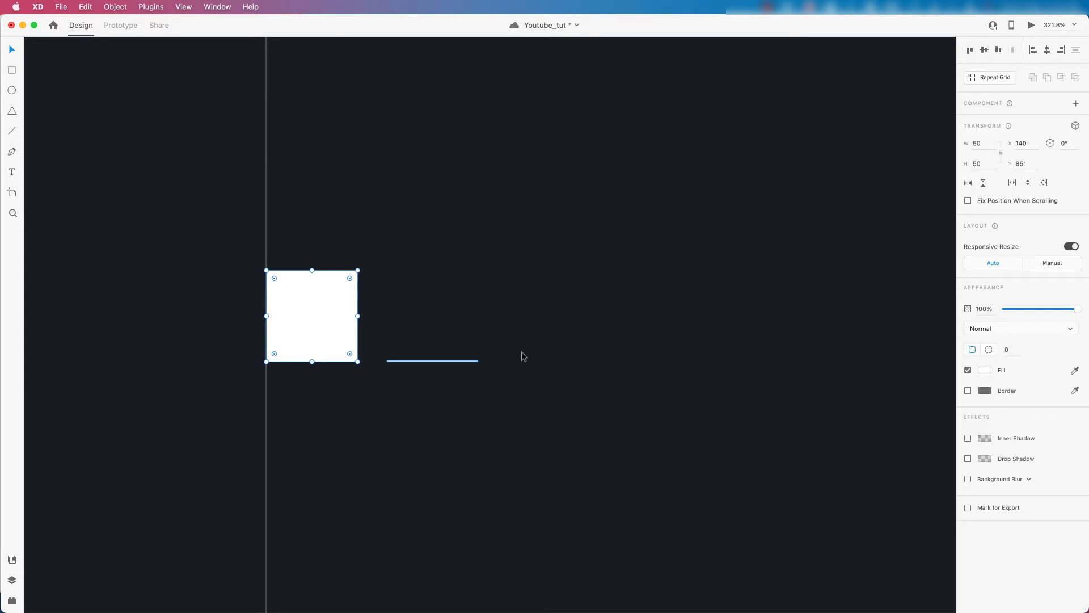
{"action": "left_click", "coordinate": [968, 480]}
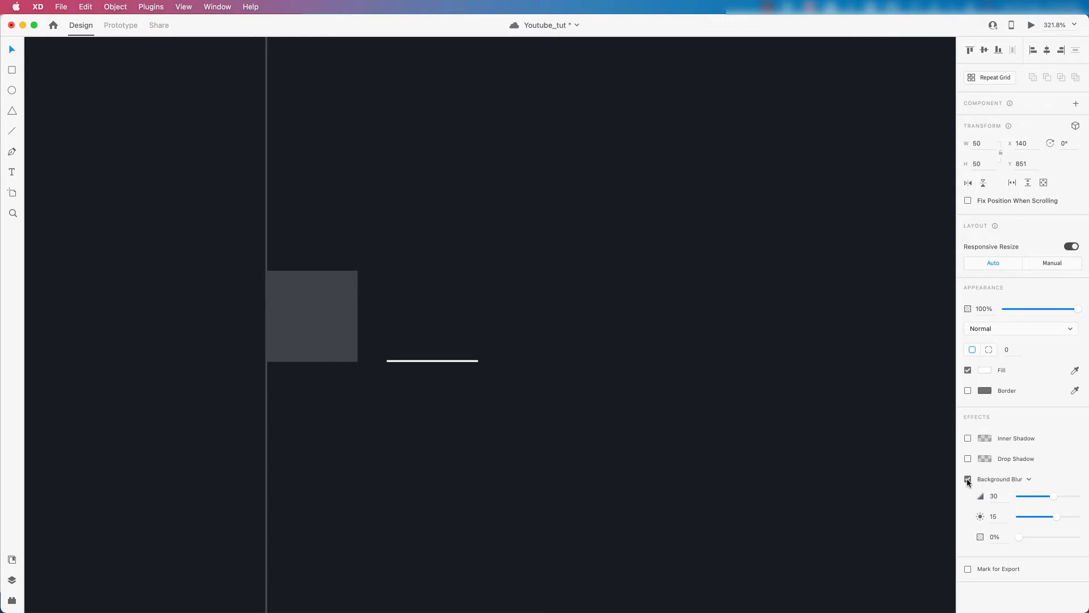
{"action": "left_click", "coordinate": [968, 392]}
{"action": "left_click", "coordinate": [985, 391]}
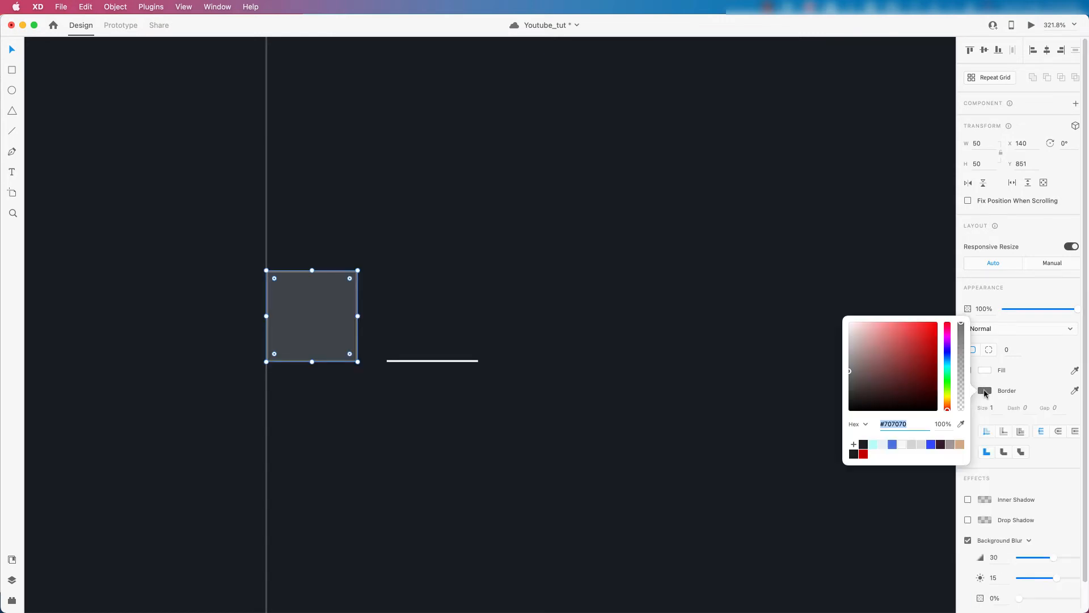
{"action": "left_click_drag", "start_coordinate": [883, 405], "coordinate": [815, 303]}
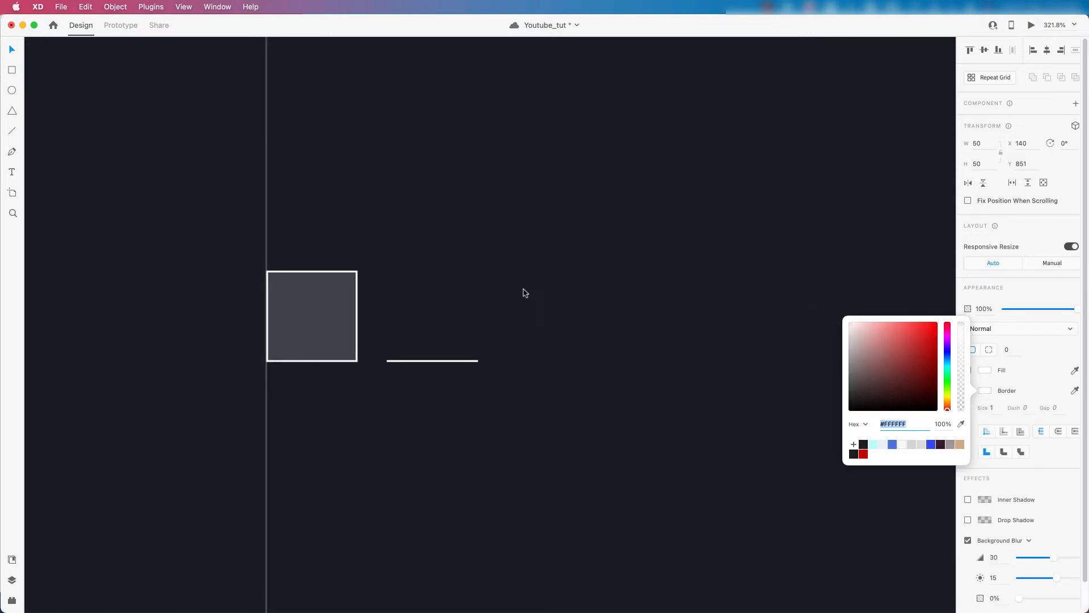
{"action": "scroll", "coordinate": [270, 316], "scroll_direction": "up", "scroll_amount": 3}
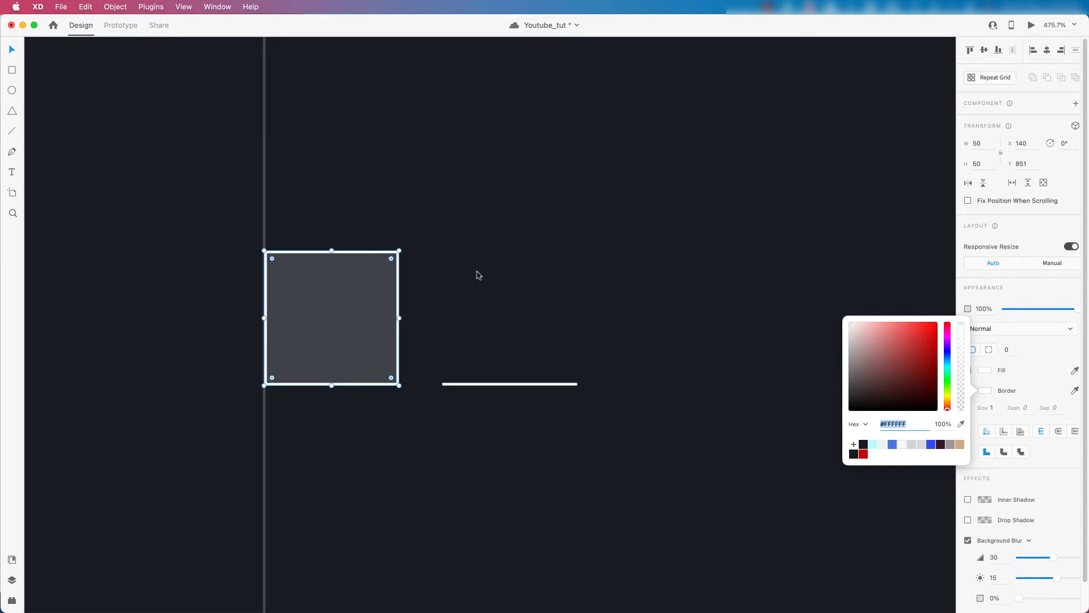
{"action": "left_click", "coordinate": [1009, 350]}
{"action": "left_click", "coordinate": [529, 307]}
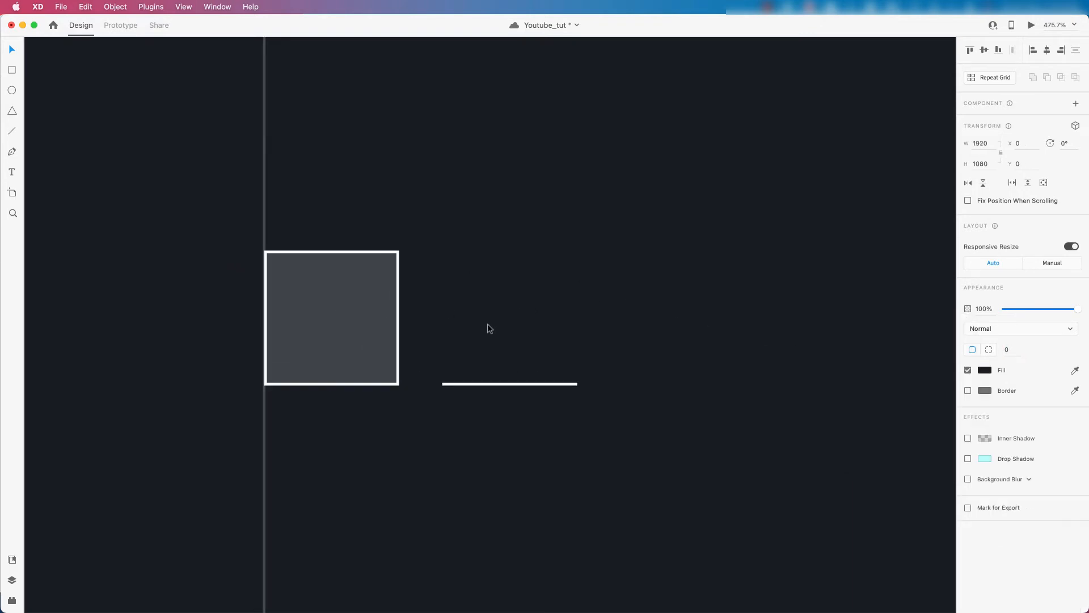
Step: Move the 1 px line onto the square's bottom edge at X 140, Y 900
{"action": "scroll", "coordinate": [436, 322], "scroll_direction": "down", "scroll_amount": 2}
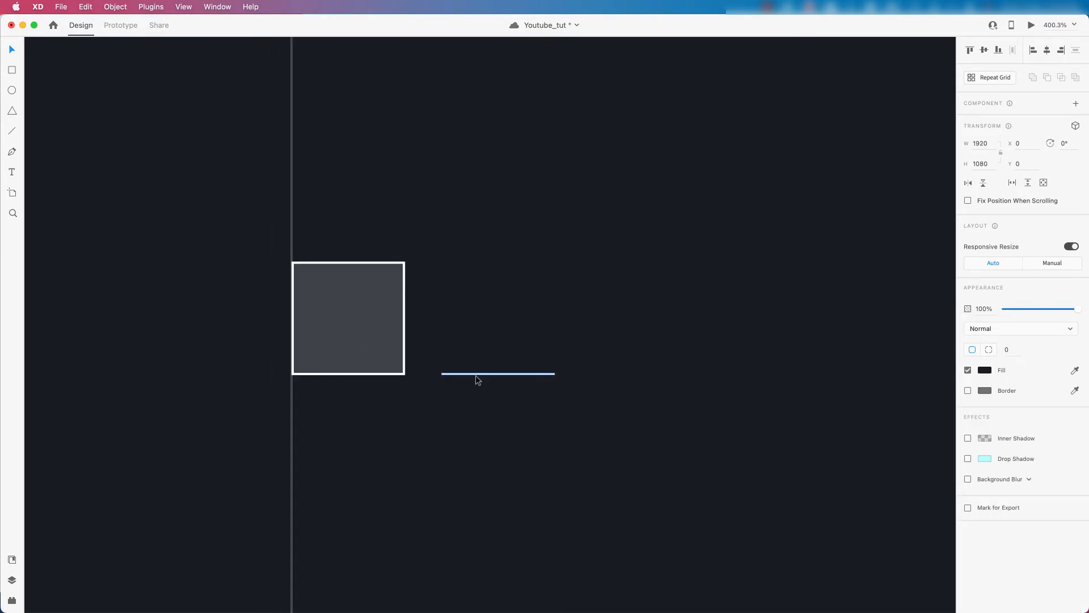
{"action": "left_click", "coordinate": [476, 375]}
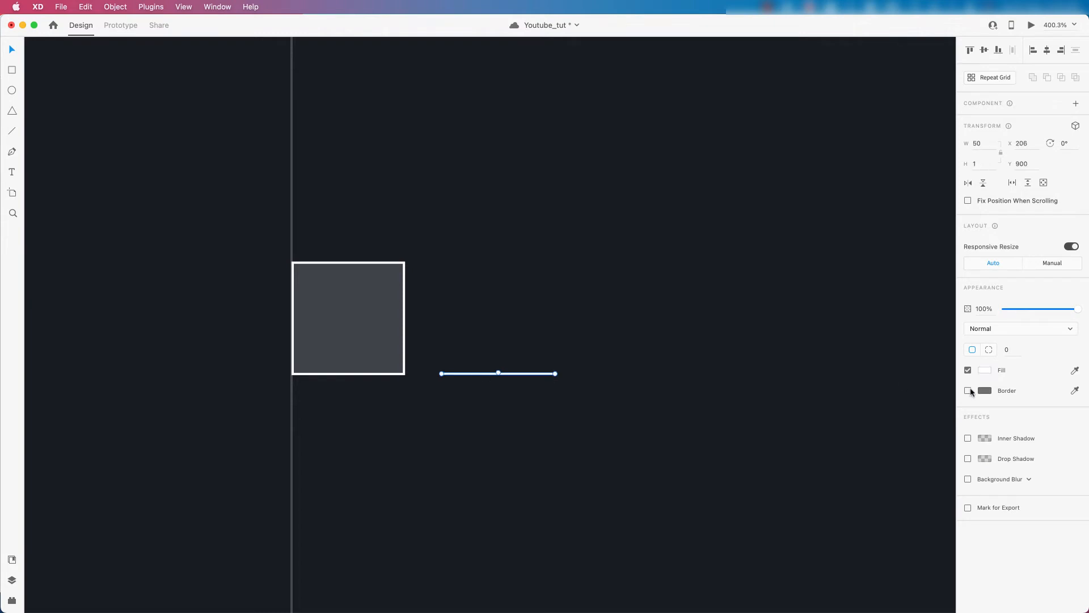
{"action": "scroll", "coordinate": [481, 374], "scroll_direction": "up", "scroll_amount": 2}
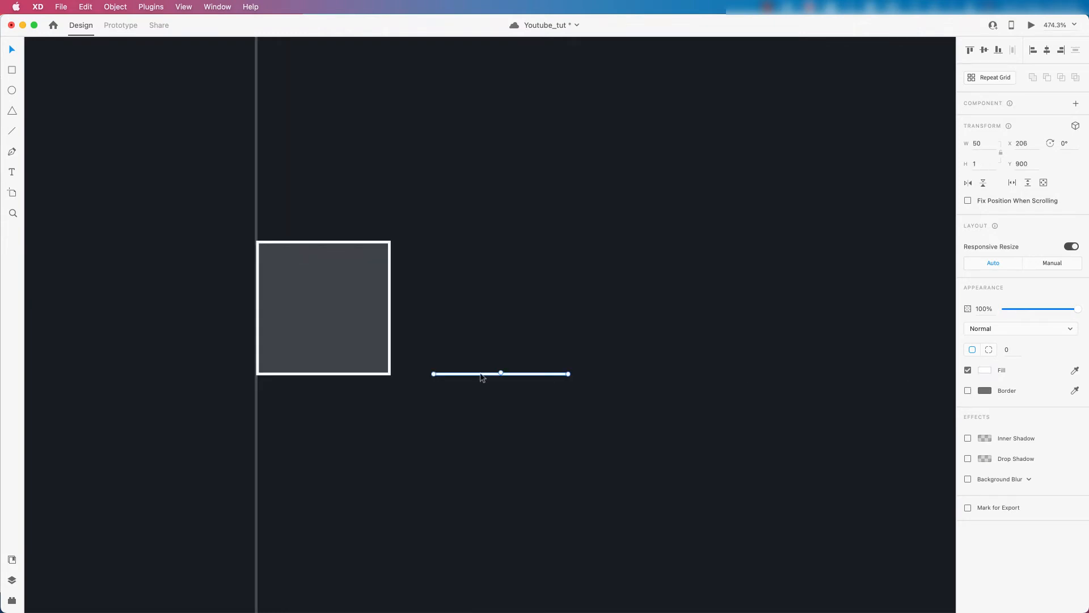
{"action": "left_click_drag", "start_coordinate": [482, 374], "coordinate": [305, 373]}
{"action": "scroll", "coordinate": [339, 369], "scroll_direction": "down", "scroll_amount": 3}
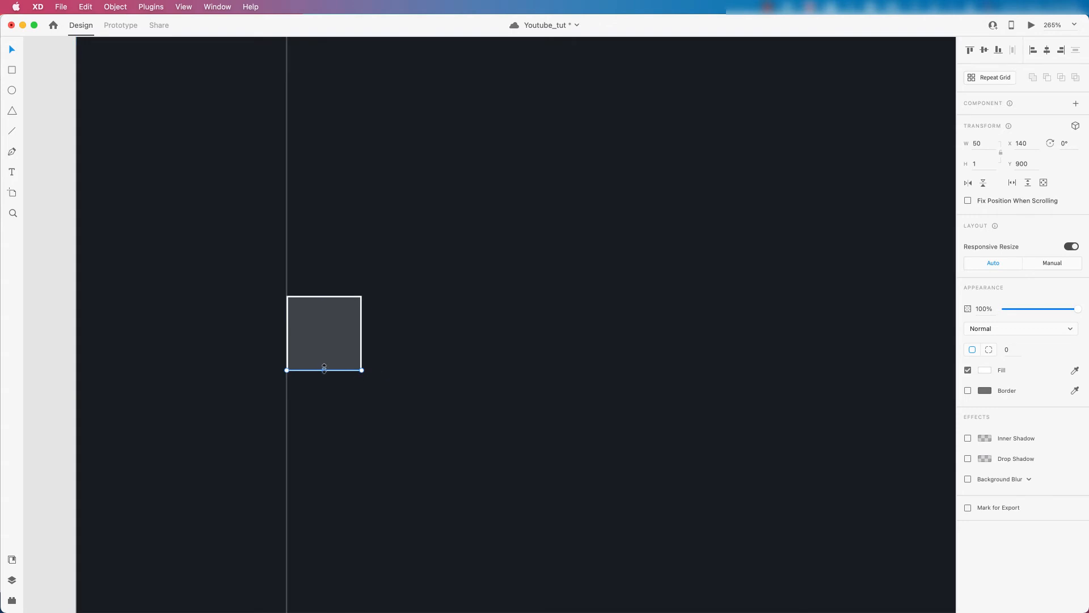
Step: Try stretching the thin line upward to cover the whole square, and undo the resize
{"action": "left_click_drag", "start_coordinate": [324, 369], "coordinate": [327, 297]}
{"action": "key", "text": "super+z"}
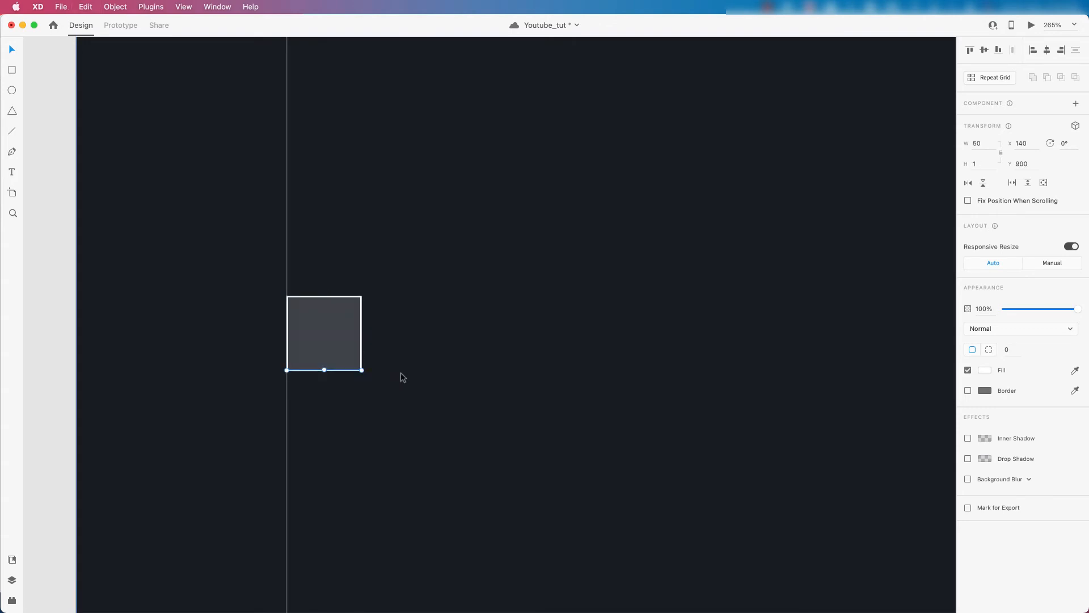
{"action": "scroll", "coordinate": [398, 332], "scroll_direction": "down", "scroll_amount": 2}
{"action": "scroll", "coordinate": [336, 336], "scroll_direction": "up", "scroll_amount": 2}
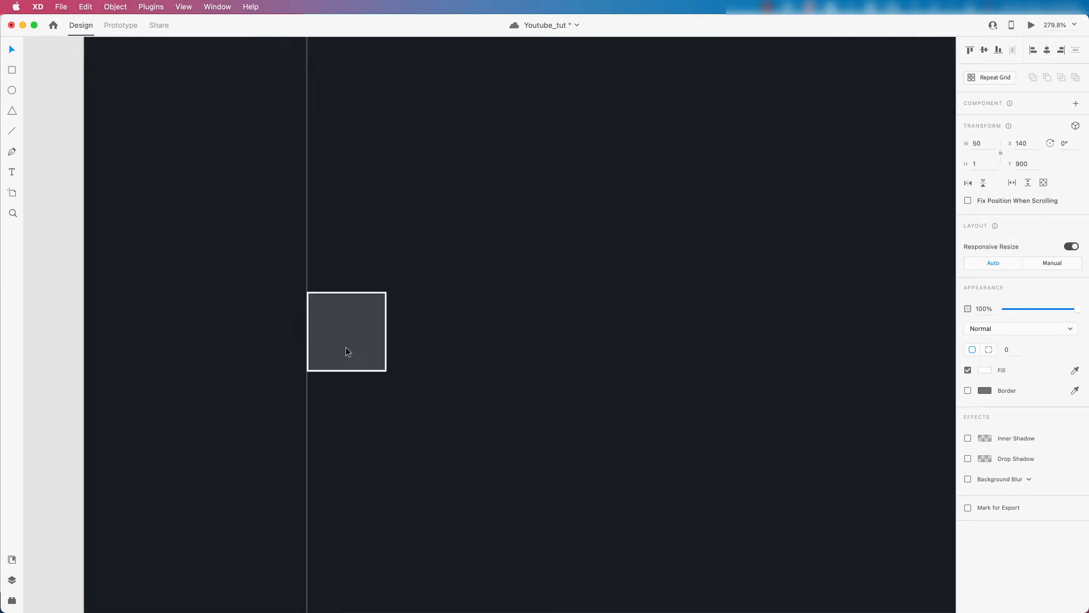
{"action": "scroll", "coordinate": [346, 351], "scroll_direction": "up", "scroll_amount": 1}
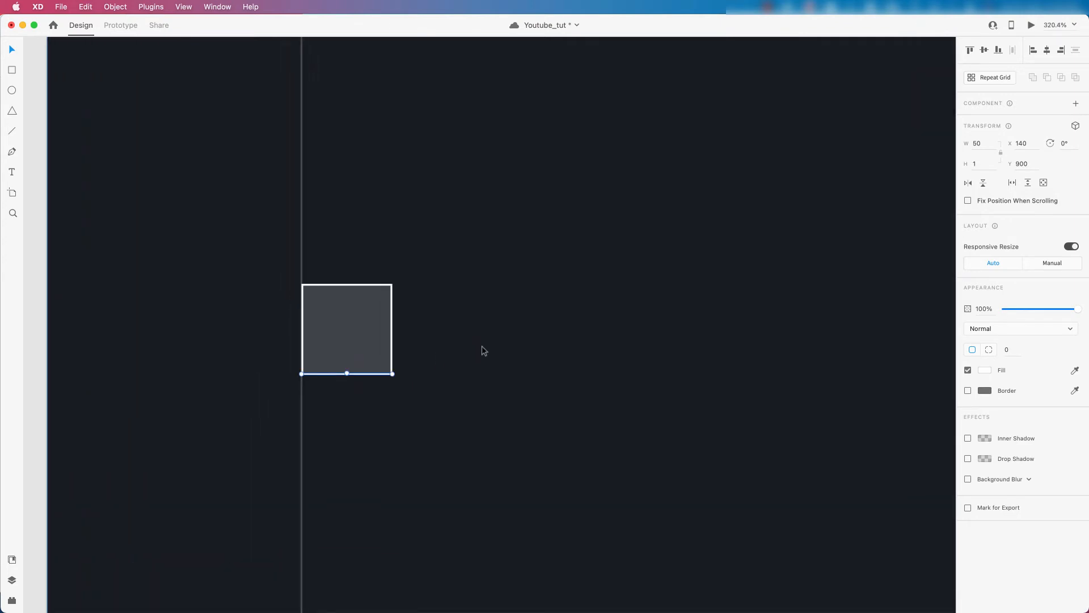
{"action": "scroll", "coordinate": [418, 341], "scroll_direction": "up", "scroll_amount": 1}
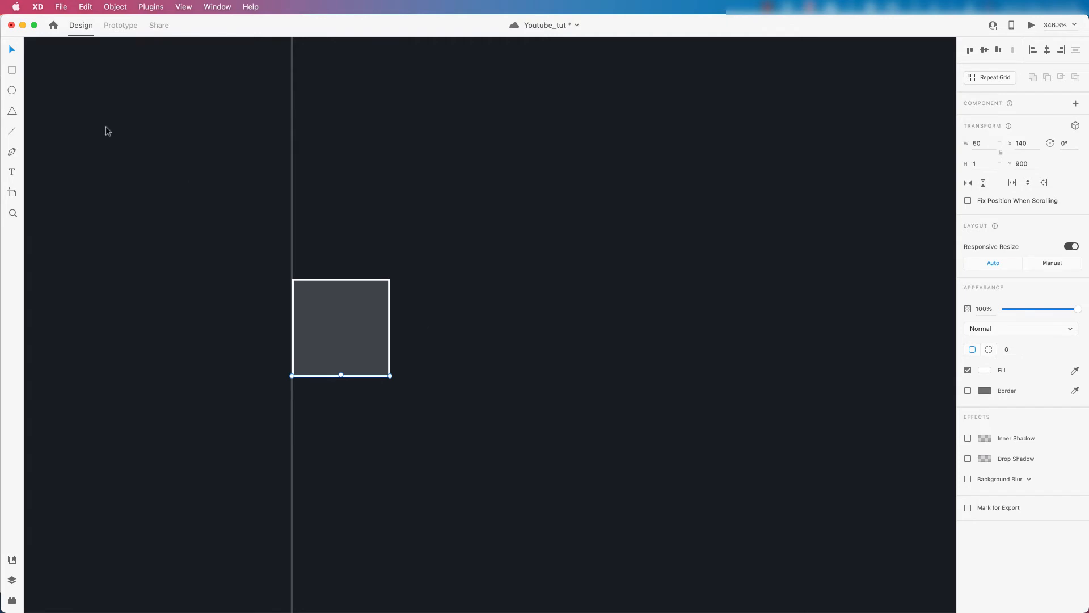
Step: Copy the Home navigation label and place the copy beside the outlined square at about X 205, Y 863
{"action": "key", "text": "super+0"}
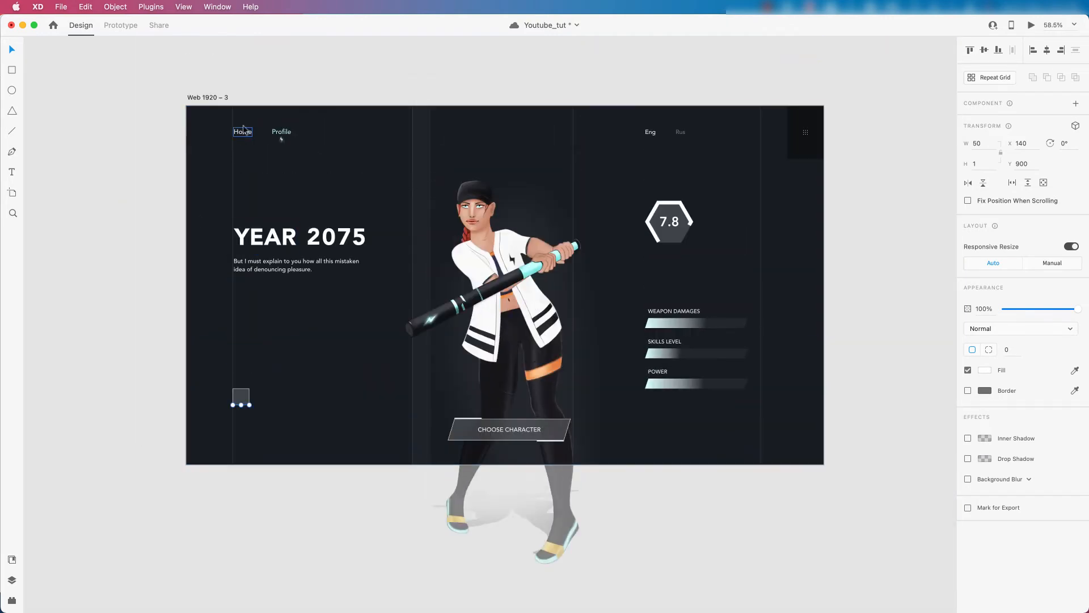
{"action": "left_click", "coordinate": [241, 133]}
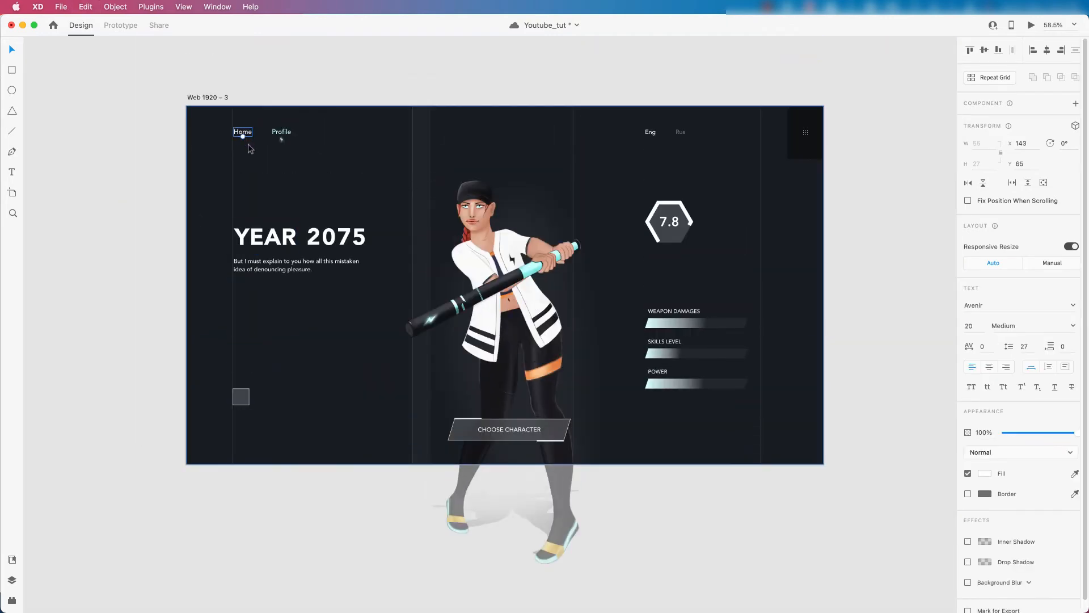
{"action": "scroll", "coordinate": [232, 426], "scroll_direction": "up", "scroll_amount": 10}
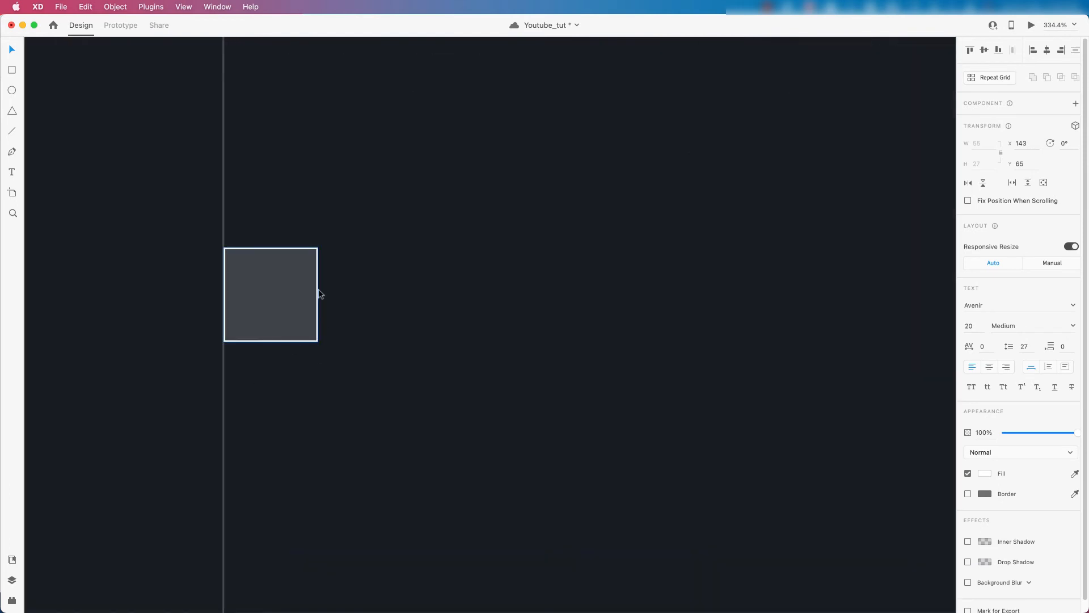
{"action": "key", "text": "super+x"}
{"action": "key", "text": "super+v"}
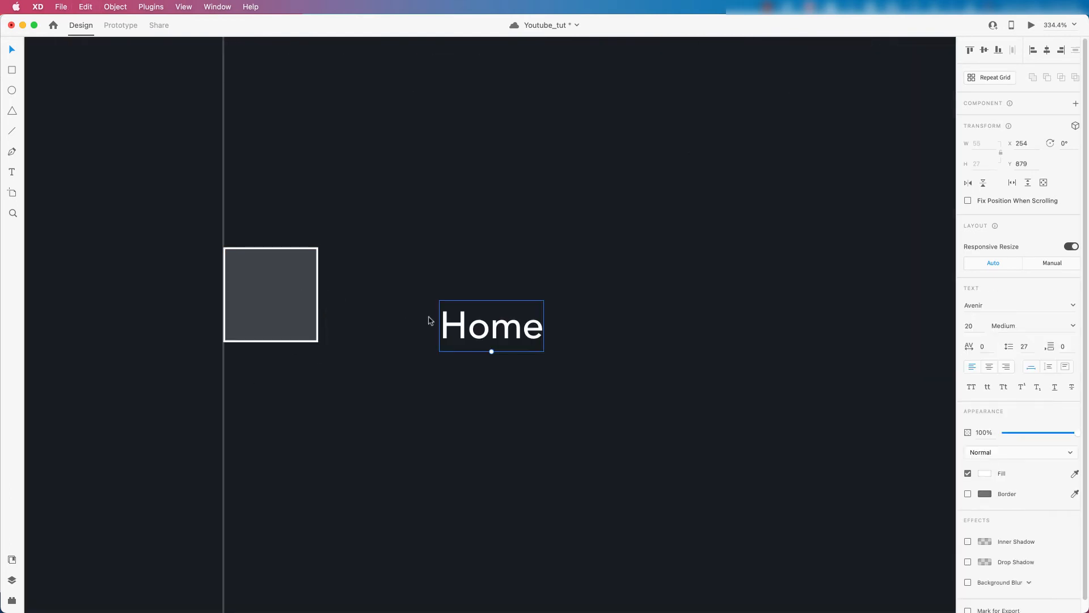
{"action": "left_click_drag", "start_coordinate": [470, 332], "coordinate": [377, 301]}
Step: Replace the copied label's text with Facebook at font size 18
{"action": "double_click", "coordinate": [377, 301]}
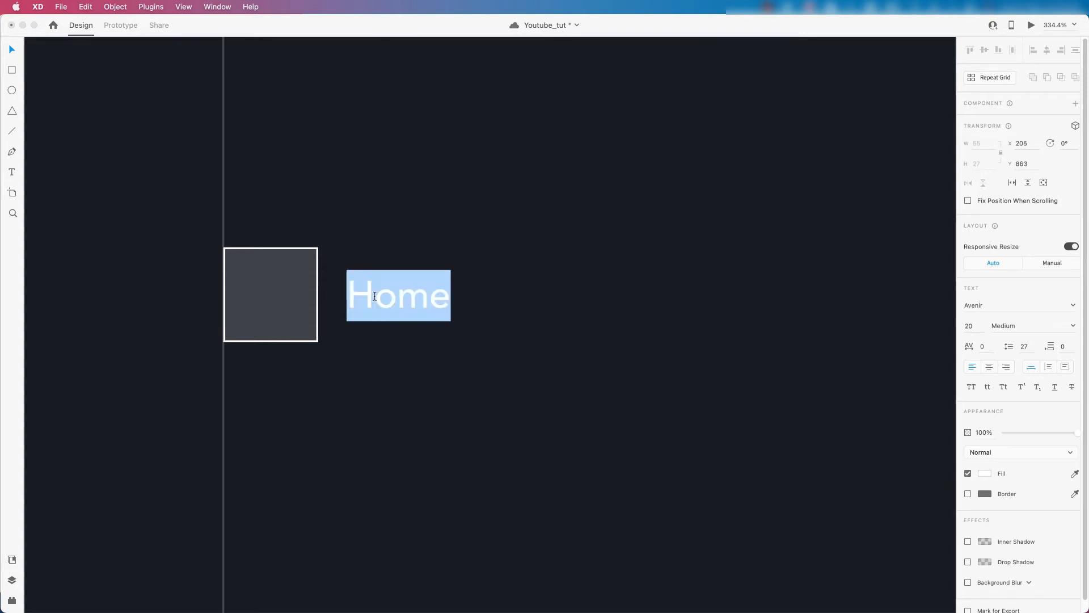
{"action": "key", "text": "BackSpace"}
{"action": "key", "text": "super+v"}
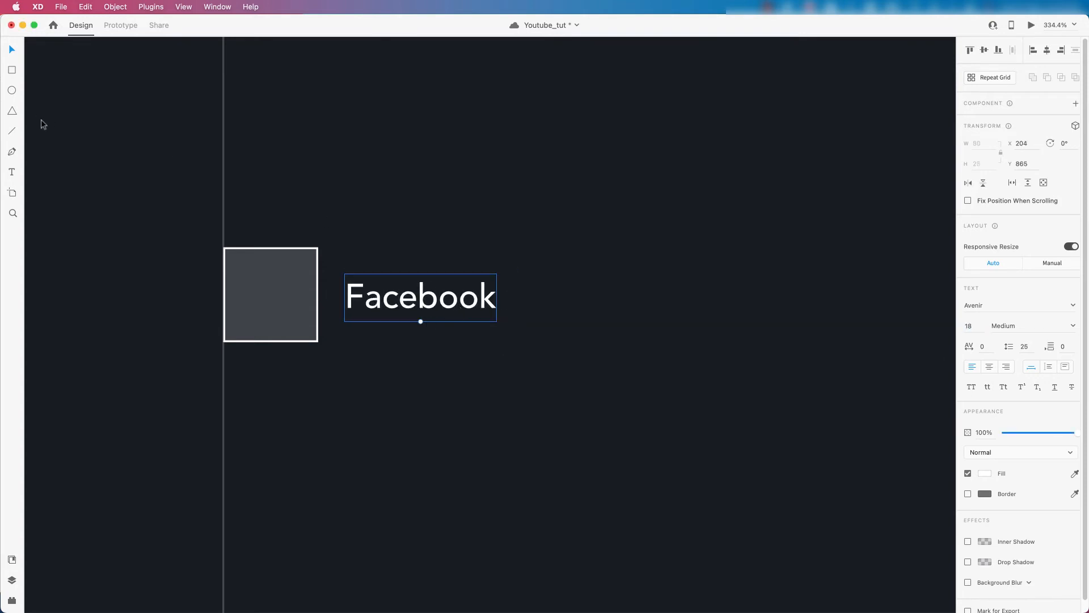
Step: Draw a rectangle about 69 × 50 px over the Facebook label at X 194, Y 851 and mask the label with it
{"action": "left_click", "coordinate": [12, 71]}
{"action": "mouse_move", "coordinate": [327, 248]}
{"action": "left_mouse_down"}
{"action": "mouse_move", "coordinate": [342, 294]}
{"action": "mouse_move", "coordinate": [503, 342]}
{"action": "mouse_move", "coordinate": [456, 342]}
{"action": "left_mouse_up"}
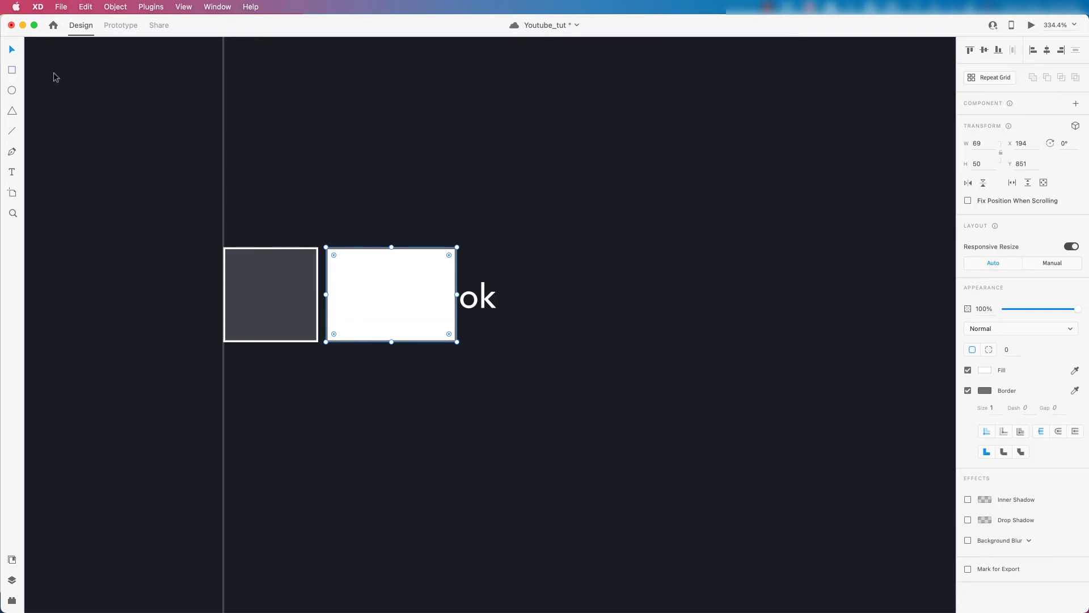
{"action": "left_click", "coordinate": [488, 307]}
{"action": "scroll", "coordinate": [431, 295], "scroll_direction": "up", "scroll_amount": 3}
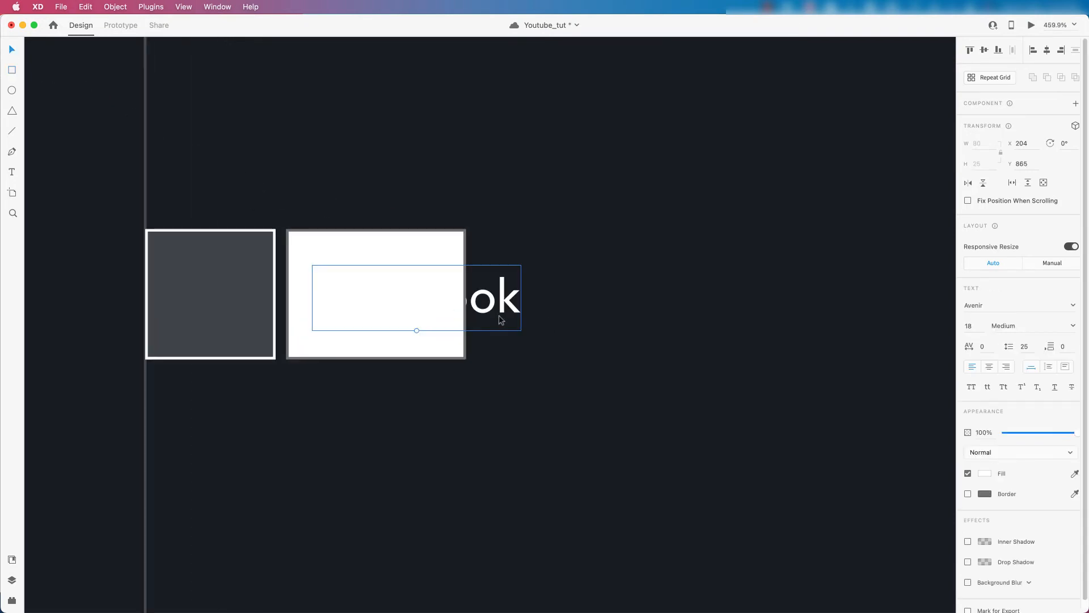
{"action": "left_click", "coordinate": [428, 243], "text": "shift"}
{"action": "right_click", "coordinate": [433, 249]}
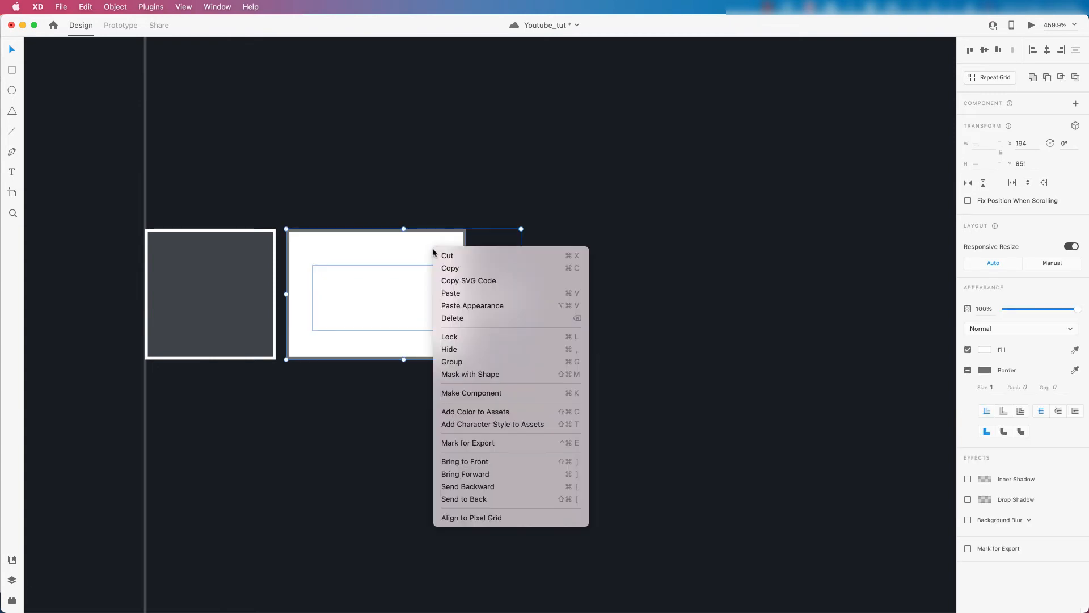
{"action": "left_click", "coordinate": [468, 375]}
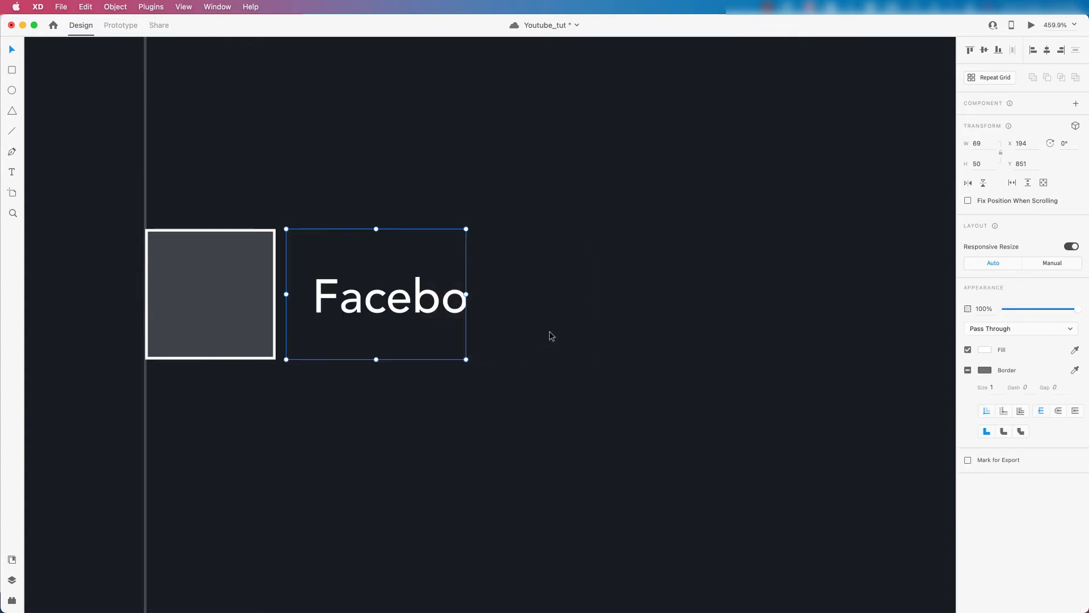
Step: Widen the label's mask to about 106 px and move the Facebook text straight down out of the masked area
{"action": "double_click", "coordinate": [392, 305]}
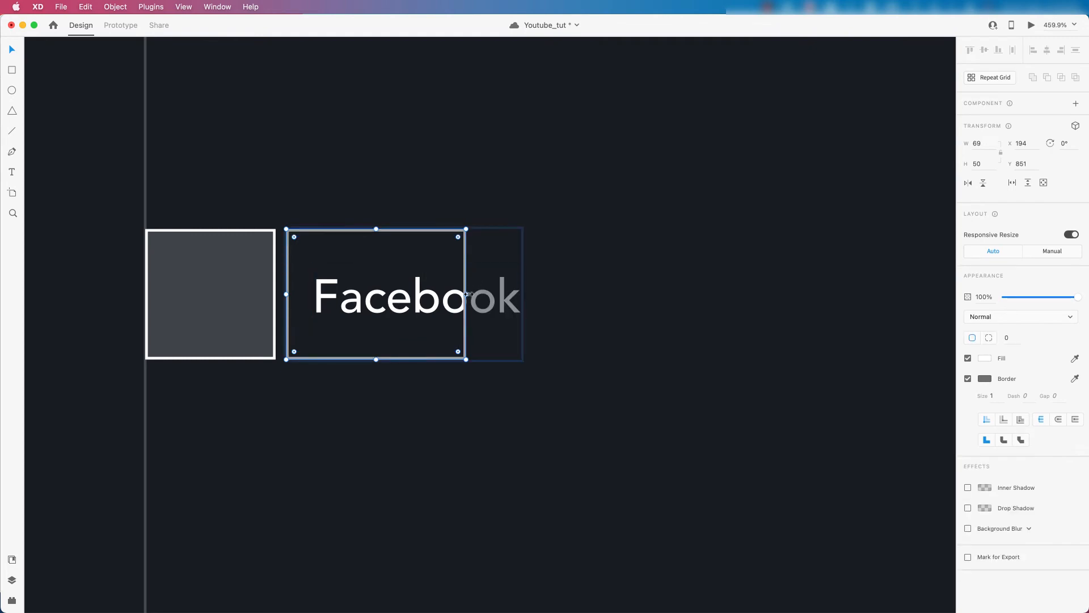
{"action": "left_click_drag", "start_coordinate": [467, 294], "coordinate": [562, 298]}
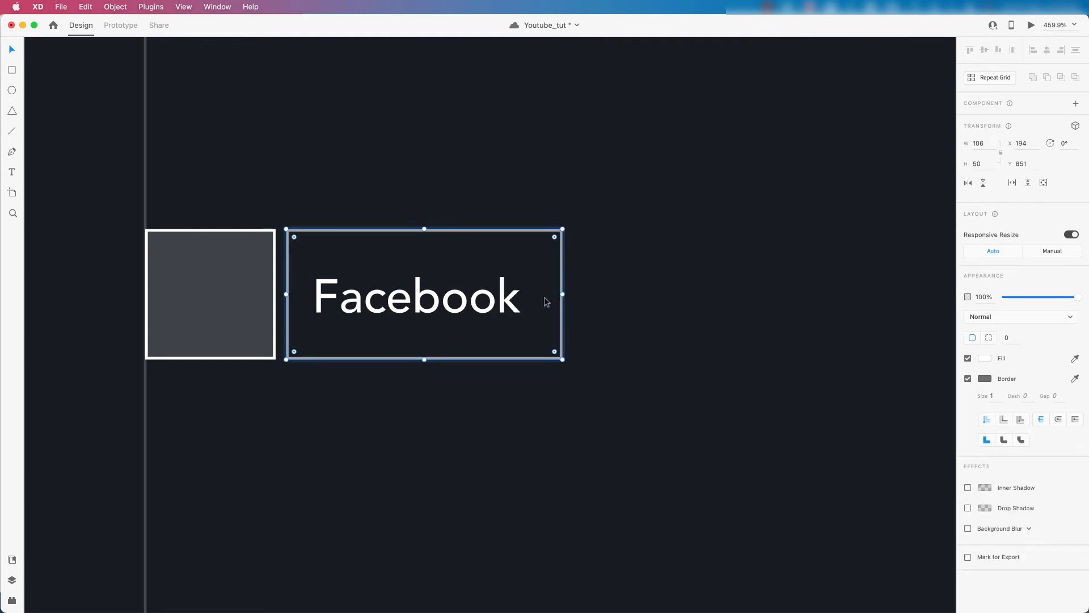
{"action": "left_click", "coordinate": [407, 293]}
{"action": "double_click", "coordinate": [406, 294]}
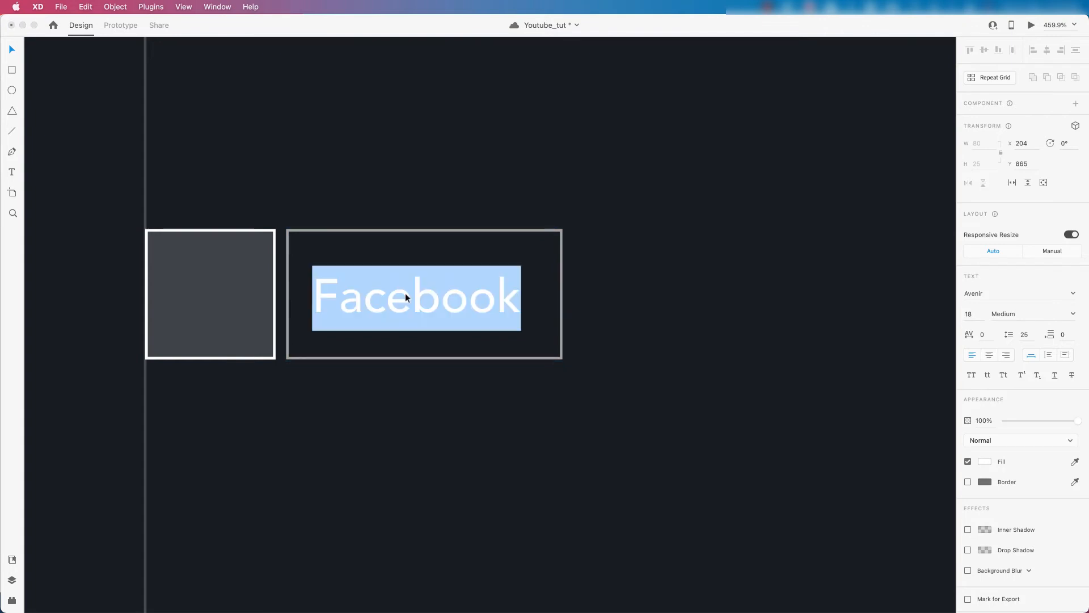
{"action": "key", "text": "Escape"}
{"action": "left_click_drag", "start_coordinate": [412, 308], "coordinate": [406, 426]}
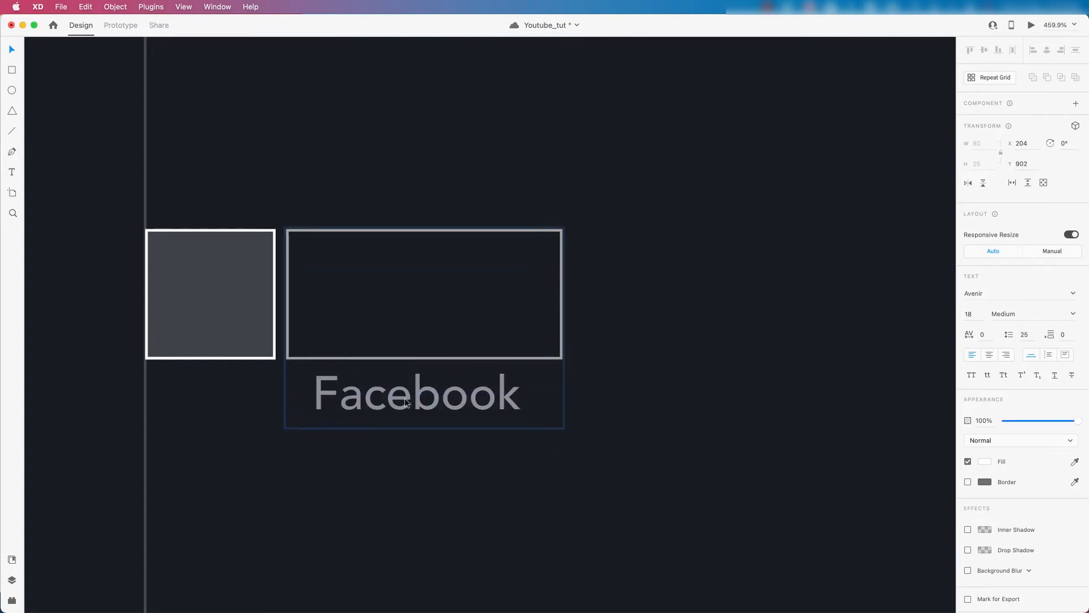
{"action": "left_click", "coordinate": [618, 343]}
{"action": "scroll", "coordinate": [478, 317], "scroll_direction": "down", "scroll_amount": 3}
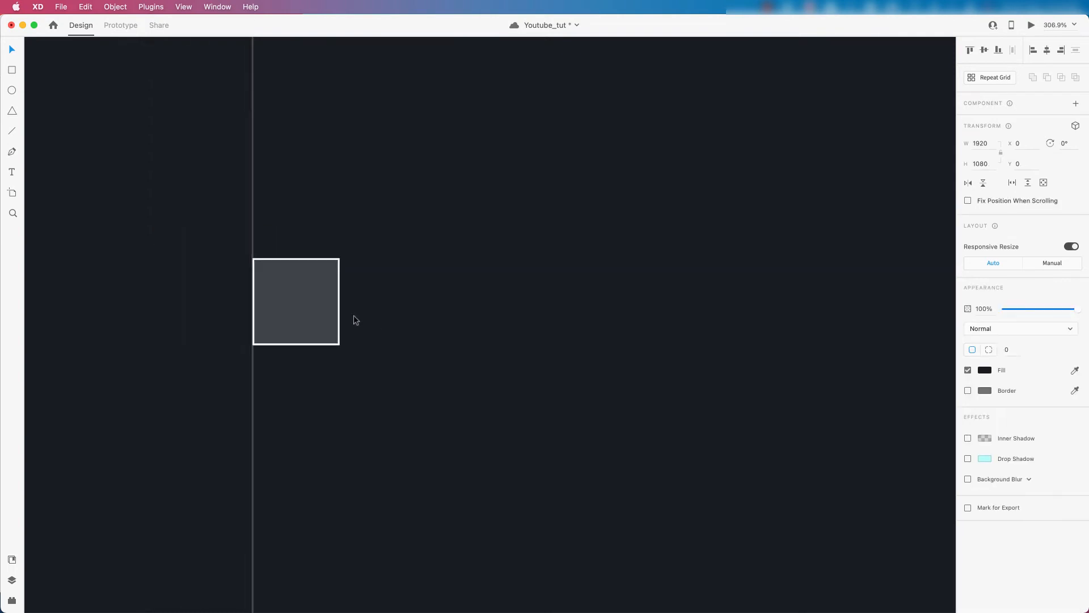
Step: Place the white Facebook f icon in the centre of the outlined square
{"action": "scroll", "coordinate": [299, 295], "scroll_direction": "up", "scroll_amount": 1}
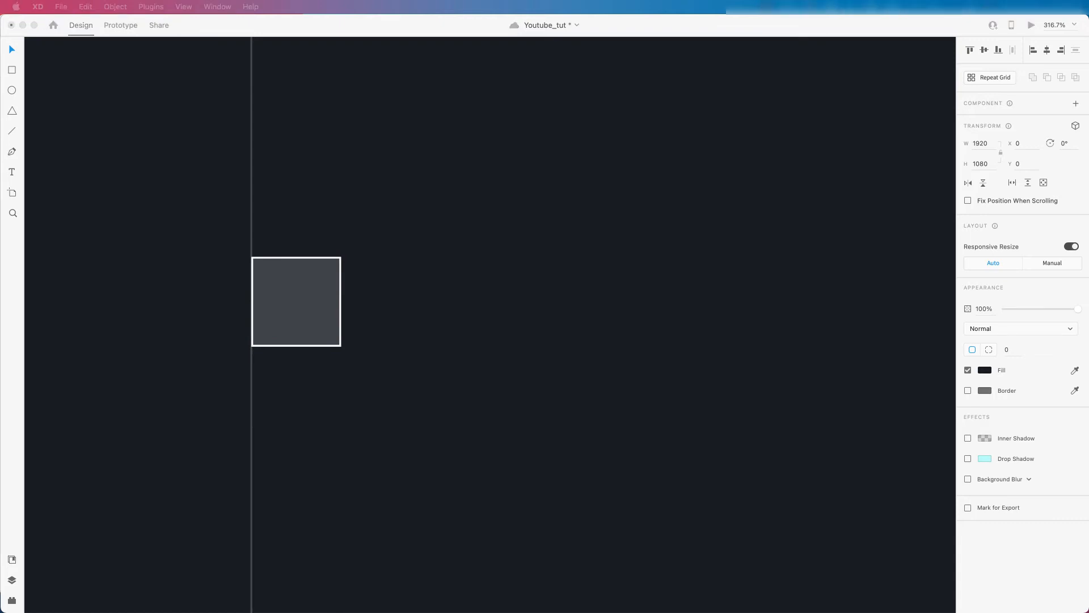
{"action": "scroll", "coordinate": [289, 278], "scroll_direction": "up", "scroll_amount": 4}
{"action": "left_click_drag", "start_coordinate": [463, 321], "coordinate": [295, 319]}
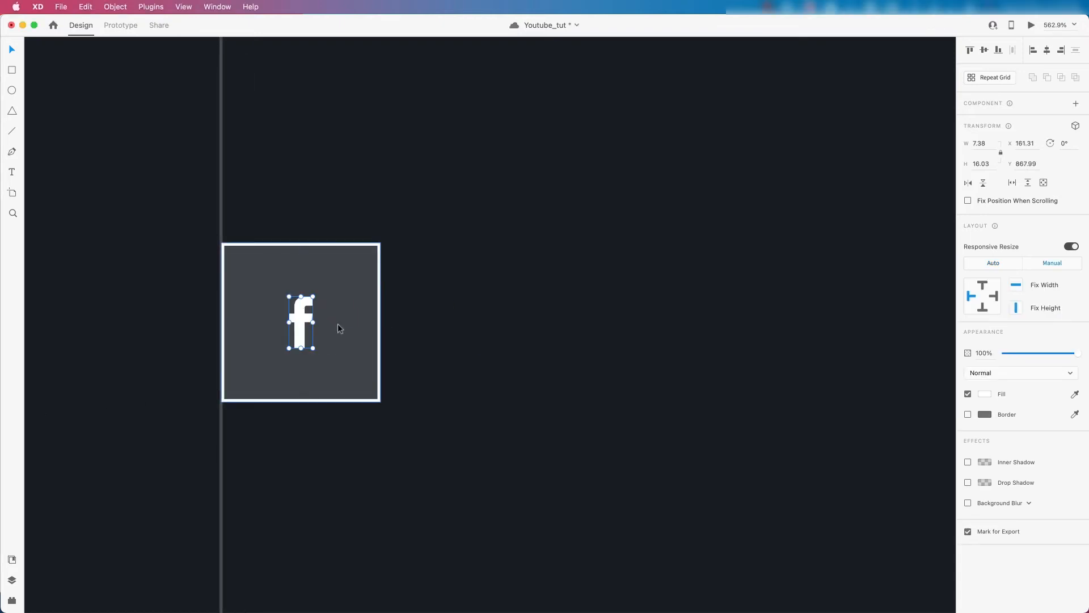
{"action": "scroll", "coordinate": [323, 404], "scroll_direction": "down", "scroll_amount": 4}
{"action": "left_click", "coordinate": [376, 375]}
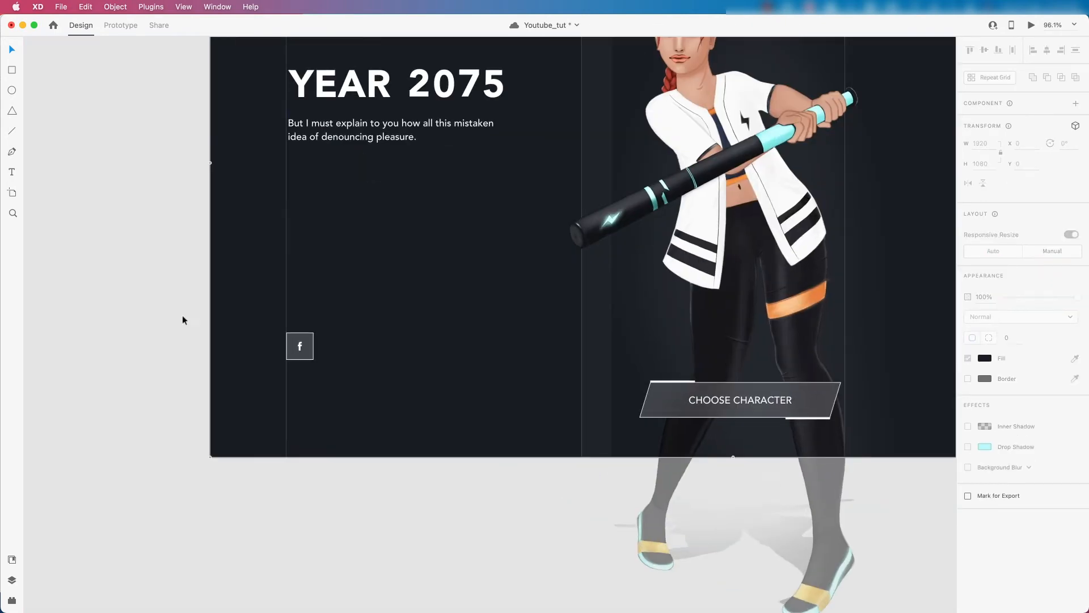
Step: Group the square, its bottom line, the f icon and the masked Facebook label
{"action": "left_click", "coordinate": [296, 345]}
{"action": "scroll", "coordinate": [302, 350], "scroll_direction": "up", "scroll_amount": 3}
{"action": "scroll", "coordinate": [401, 356], "scroll_direction": "down", "scroll_amount": 3}
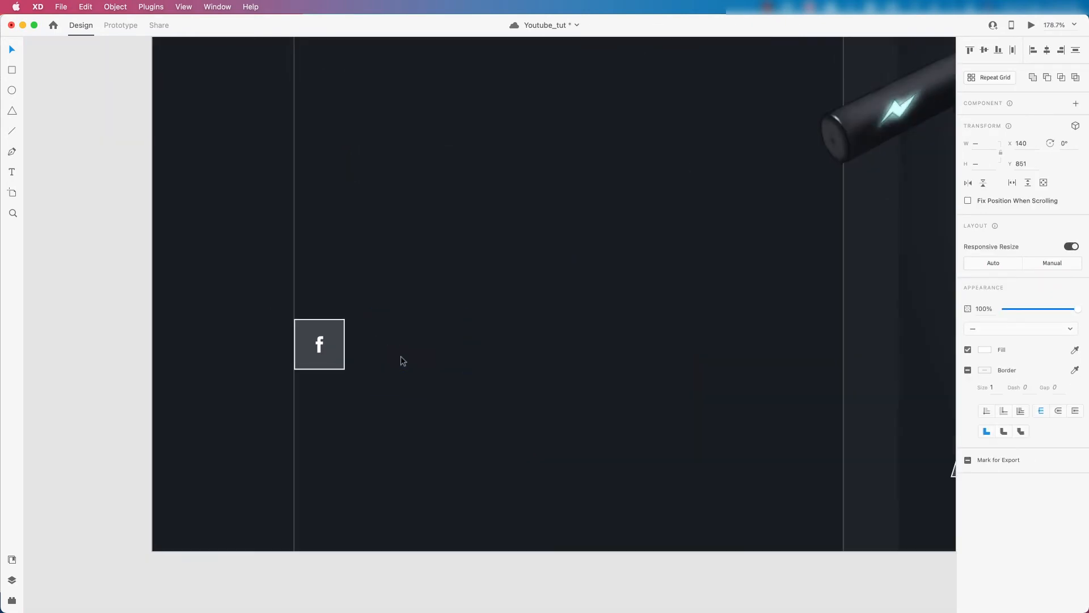
{"action": "scroll", "coordinate": [301, 358], "scroll_direction": "up", "scroll_amount": 2}
{"action": "left_click_drag", "start_coordinate": [322, 340], "coordinate": [382, 302]}
{"action": "key", "text": "super+z"}
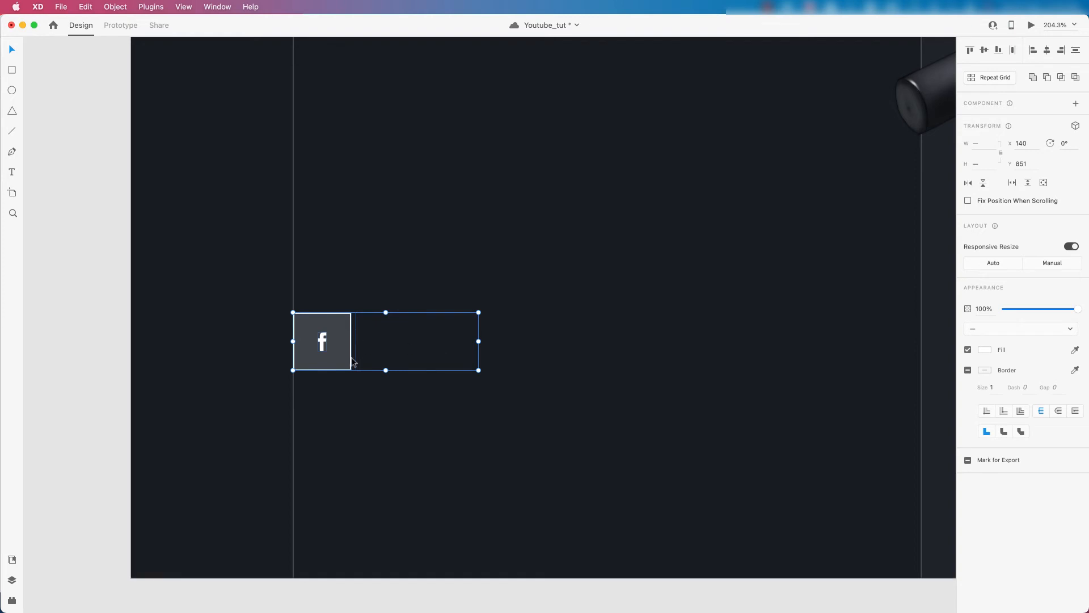
{"action": "scroll", "coordinate": [346, 343], "scroll_direction": "down", "scroll_amount": 3}
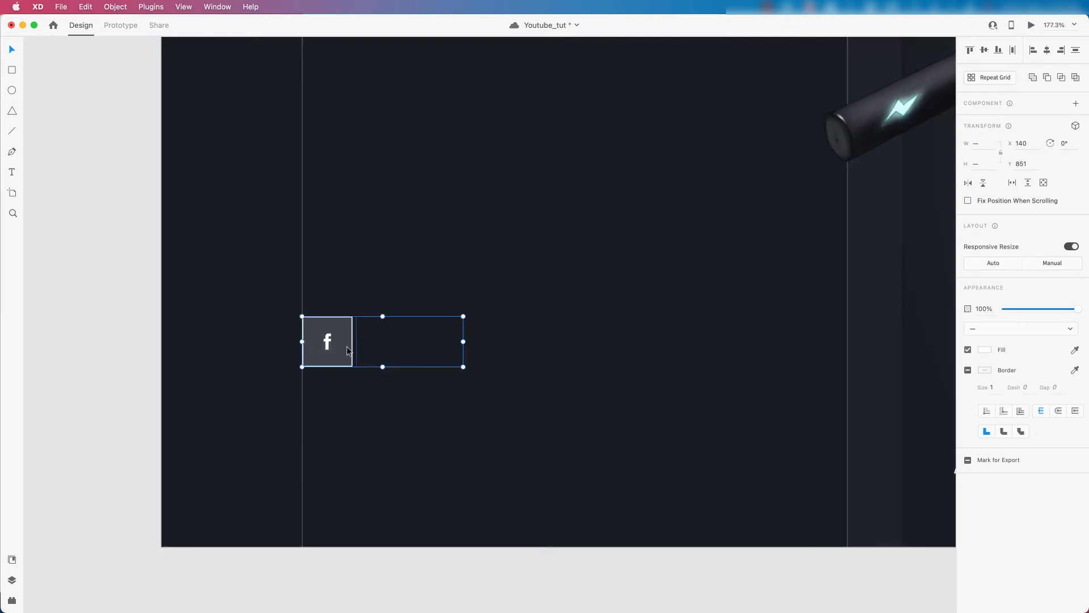
{"action": "right_click", "coordinate": [339, 318]}
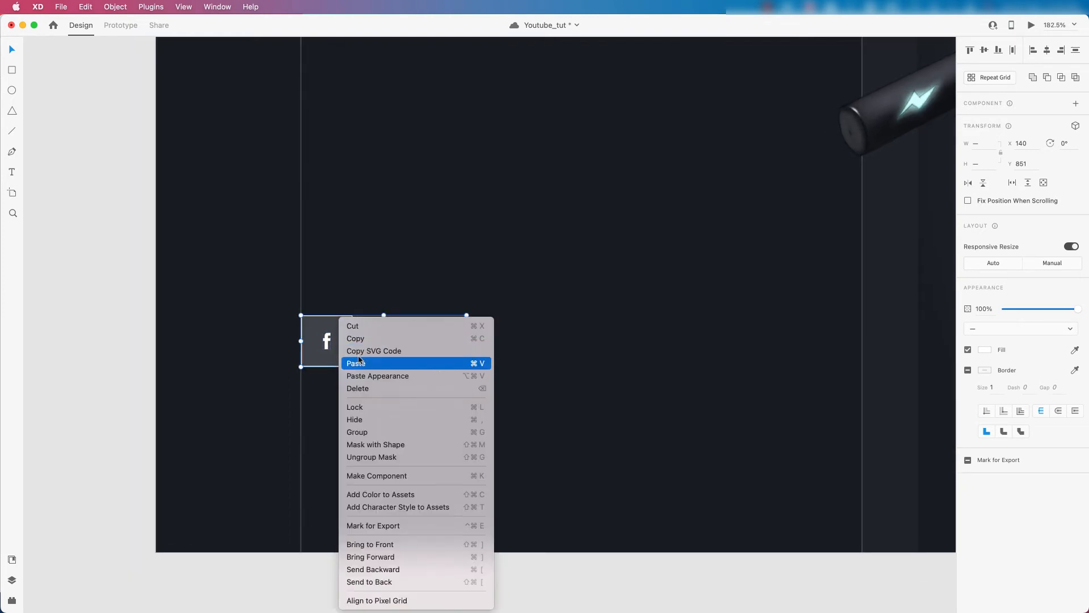
{"action": "left_click", "coordinate": [359, 434]}
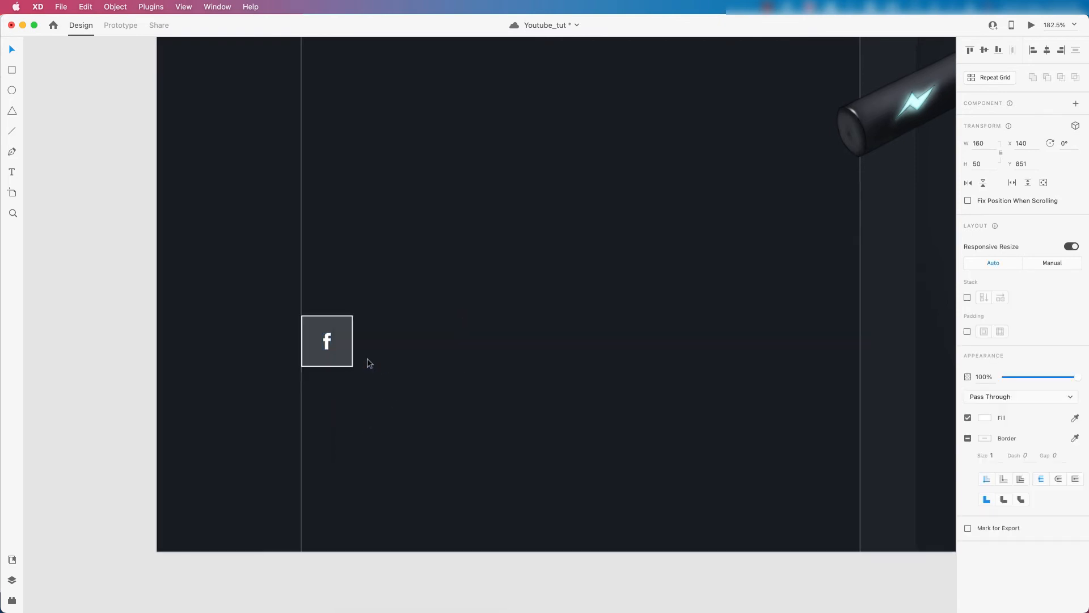
Step: Convert the grouped Facebook button into a component
{"action": "scroll", "coordinate": [366, 358], "scroll_direction": "down", "scroll_amount": 2}
{"action": "scroll", "coordinate": [322, 353], "scroll_direction": "up", "scroll_amount": 2}
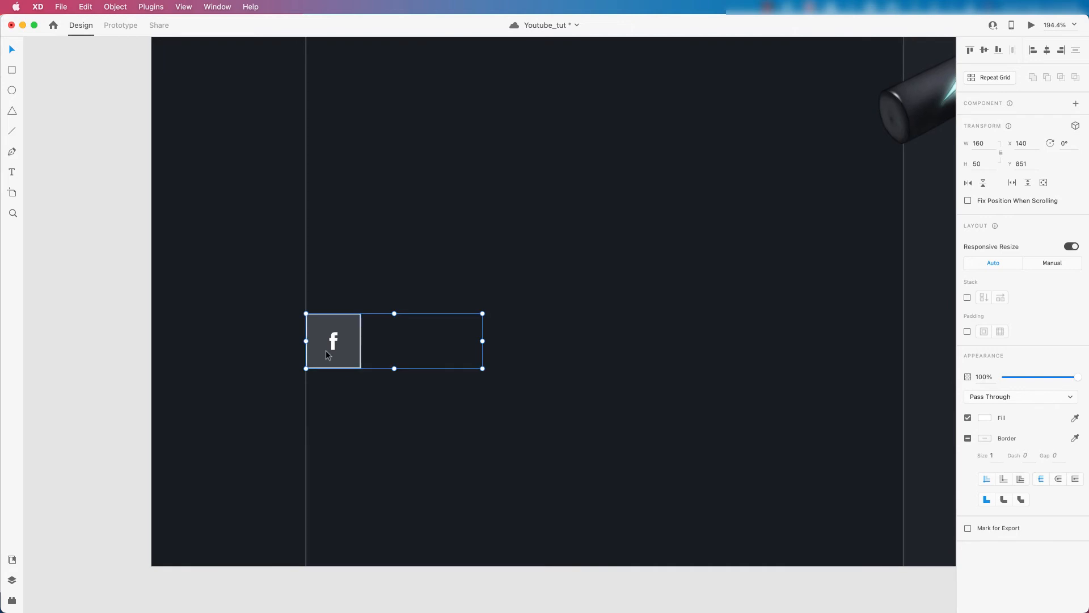
{"action": "scroll", "coordinate": [326, 349], "scroll_direction": "up", "scroll_amount": 1}
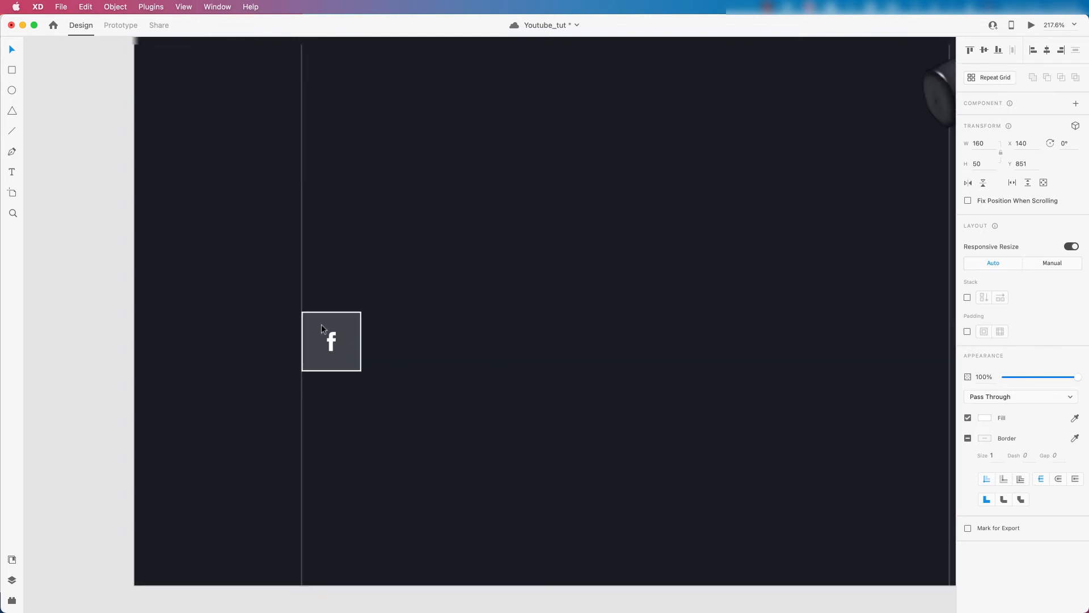
{"action": "scroll", "coordinate": [321, 324], "scroll_direction": "down", "scroll_amount": 4}
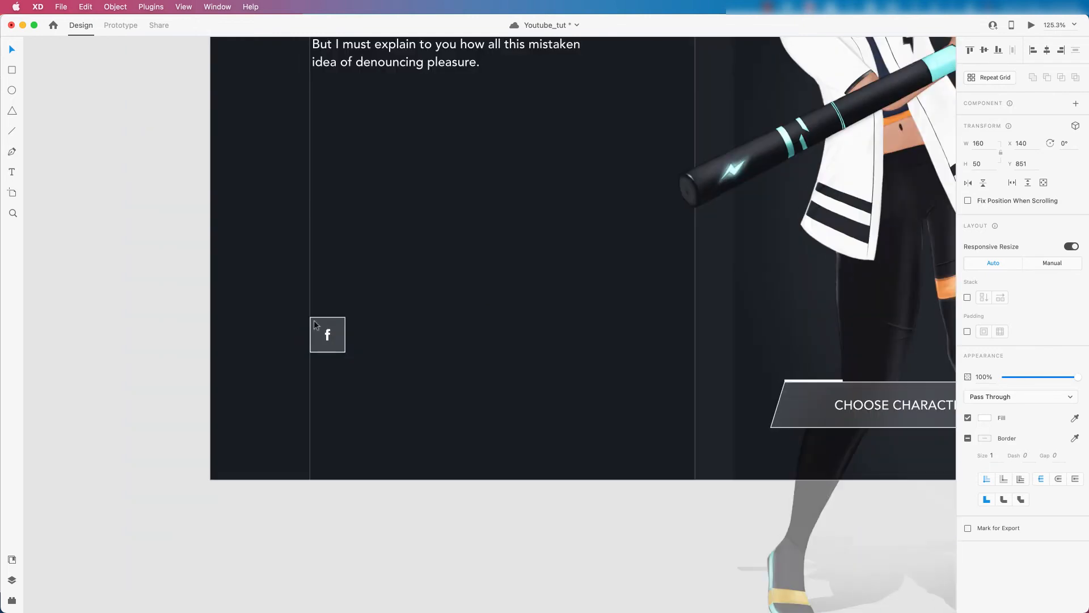
{"action": "left_click", "coordinate": [1076, 105]}
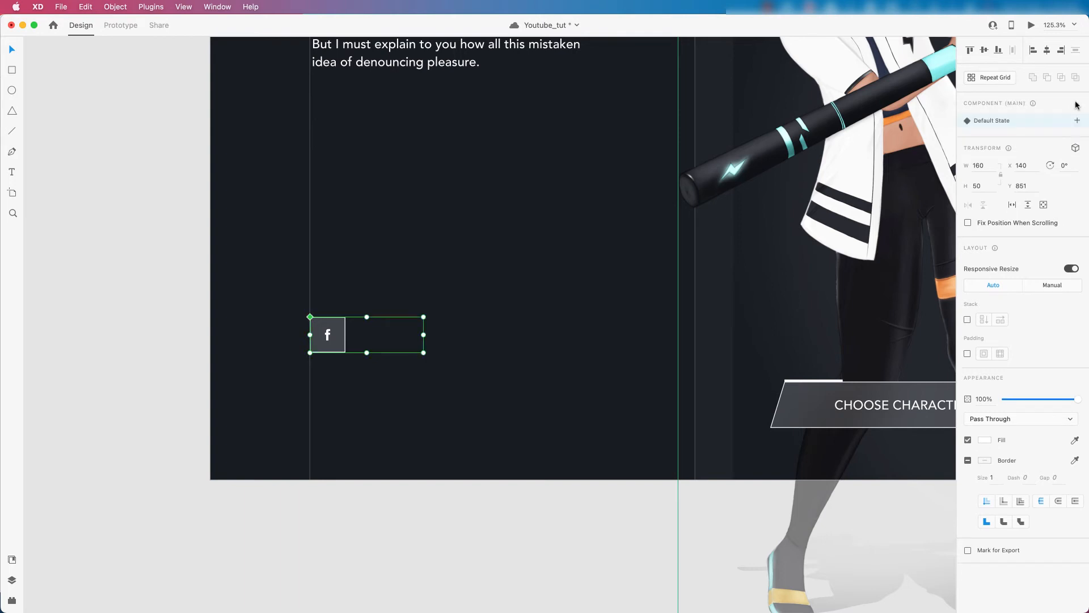
{"action": "scroll", "coordinate": [321, 368], "scroll_direction": "up", "scroll_amount": 3}
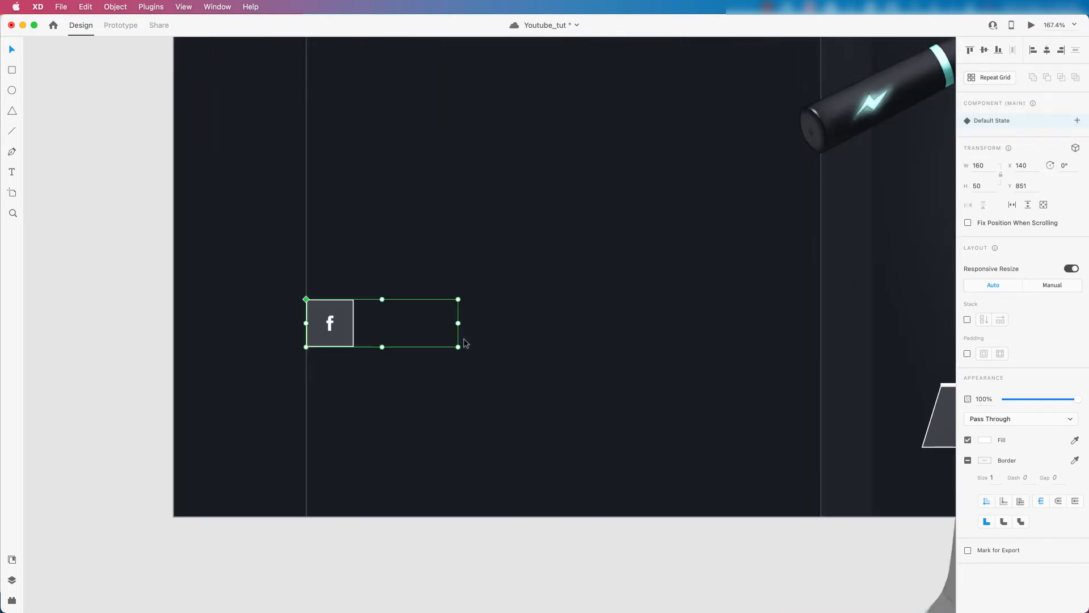
{"action": "left_click", "coordinate": [495, 338]}
{"action": "scroll", "coordinate": [299, 335], "scroll_direction": "down", "scroll_amount": 3}
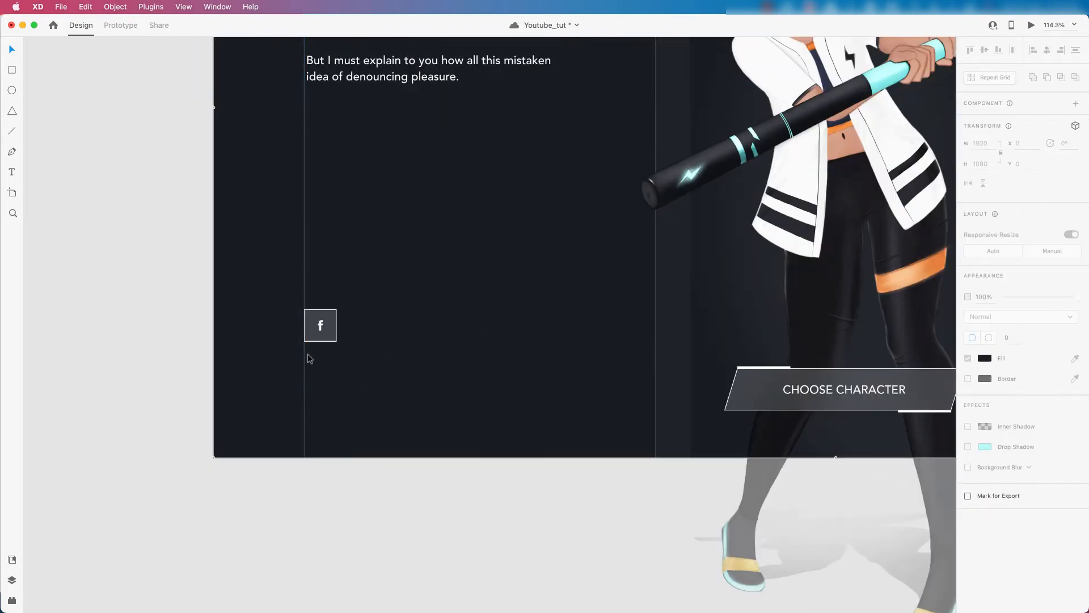
Step: Add a Hover State to the Facebook button component, keeping the default state name
{"action": "left_click", "coordinate": [326, 329]}
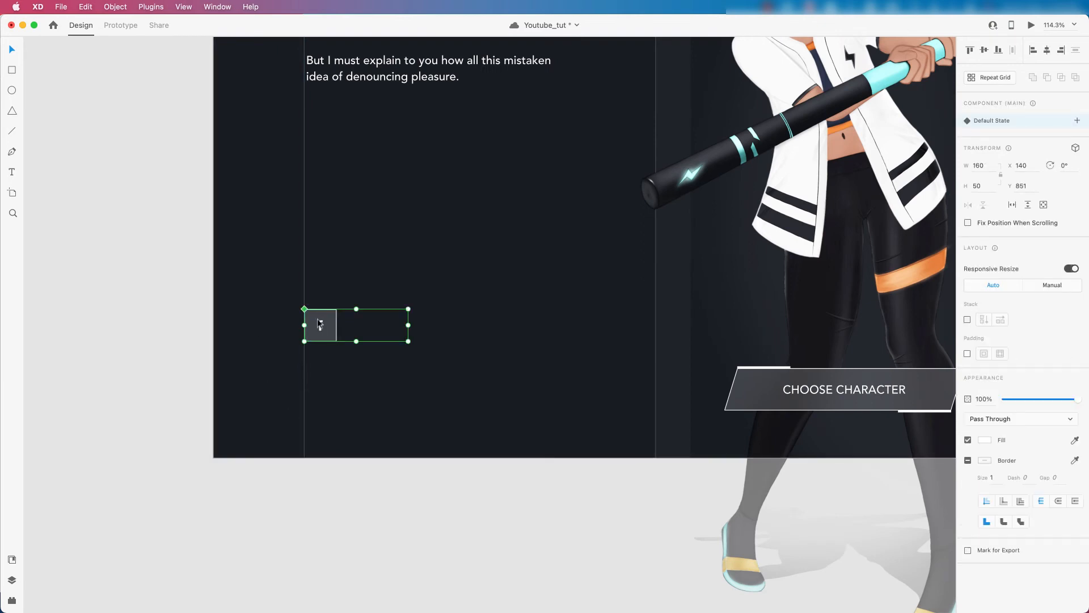
{"action": "scroll", "coordinate": [318, 336], "scroll_direction": "up", "scroll_amount": 4}
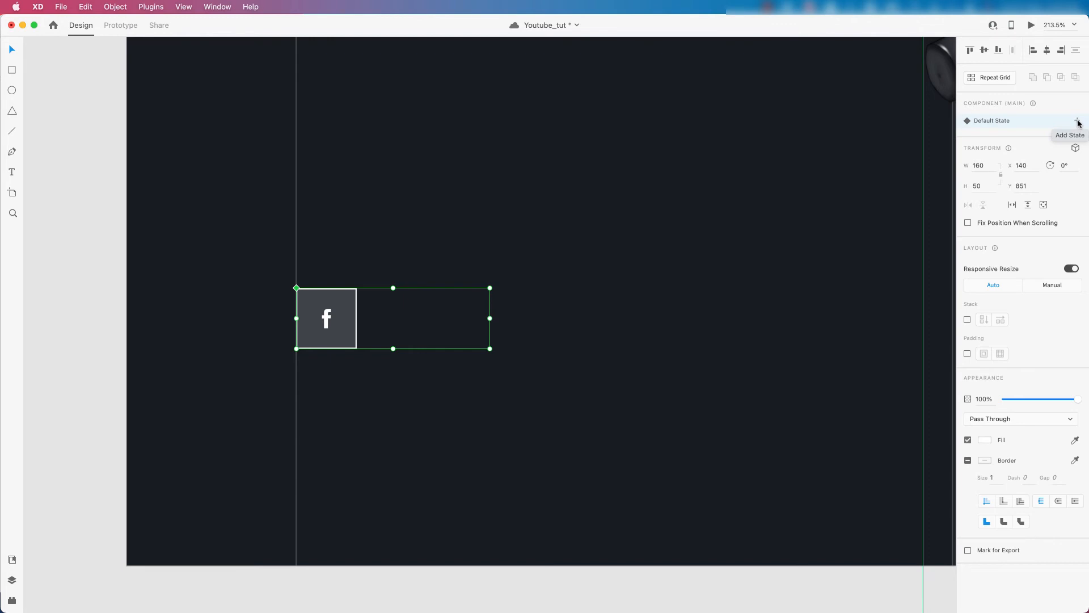
{"action": "left_click", "coordinate": [1077, 121]}
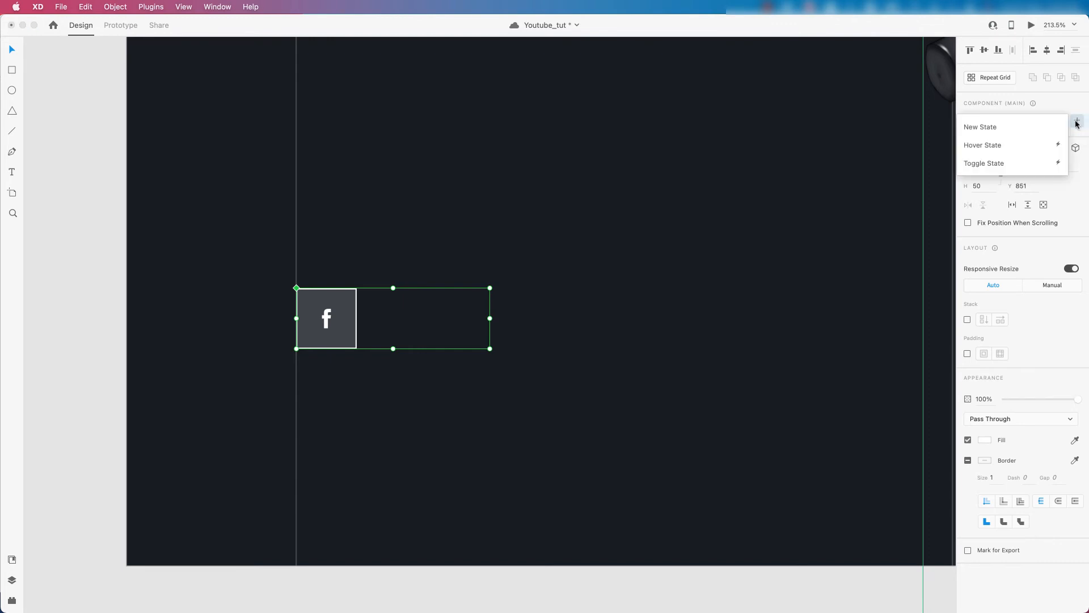
{"action": "left_click", "coordinate": [993, 146]}
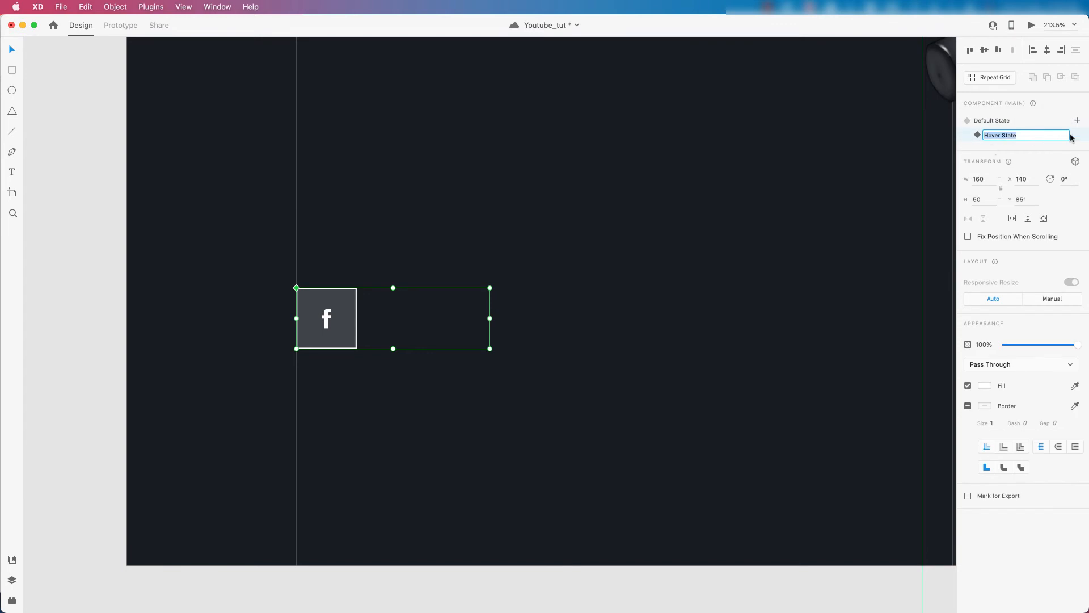
{"action": "key", "text": "Return"}
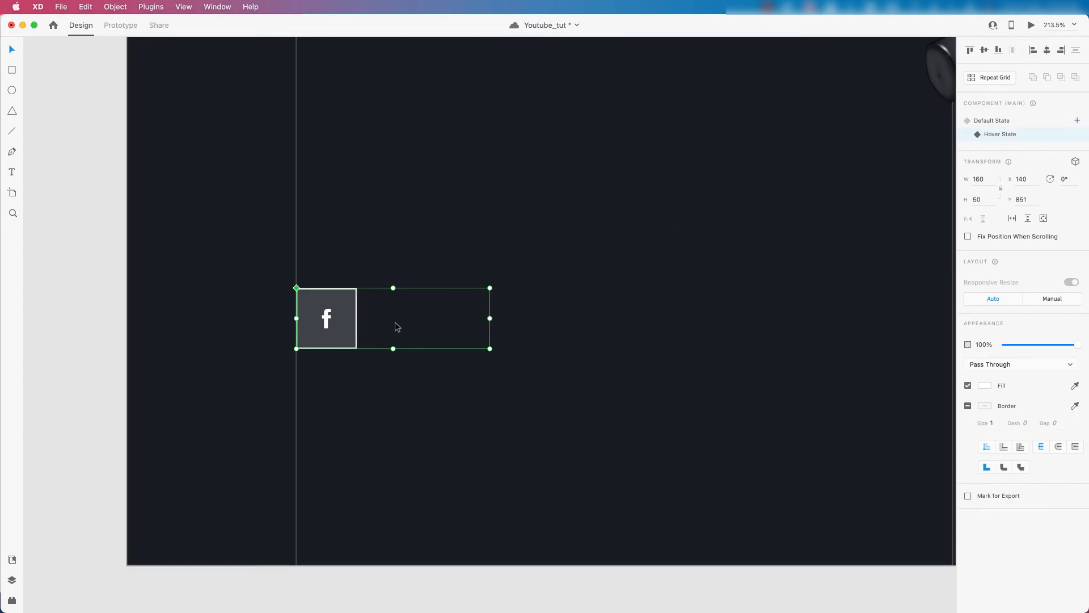
{"action": "scroll", "coordinate": [331, 328], "scroll_direction": "up", "scroll_amount": 1}
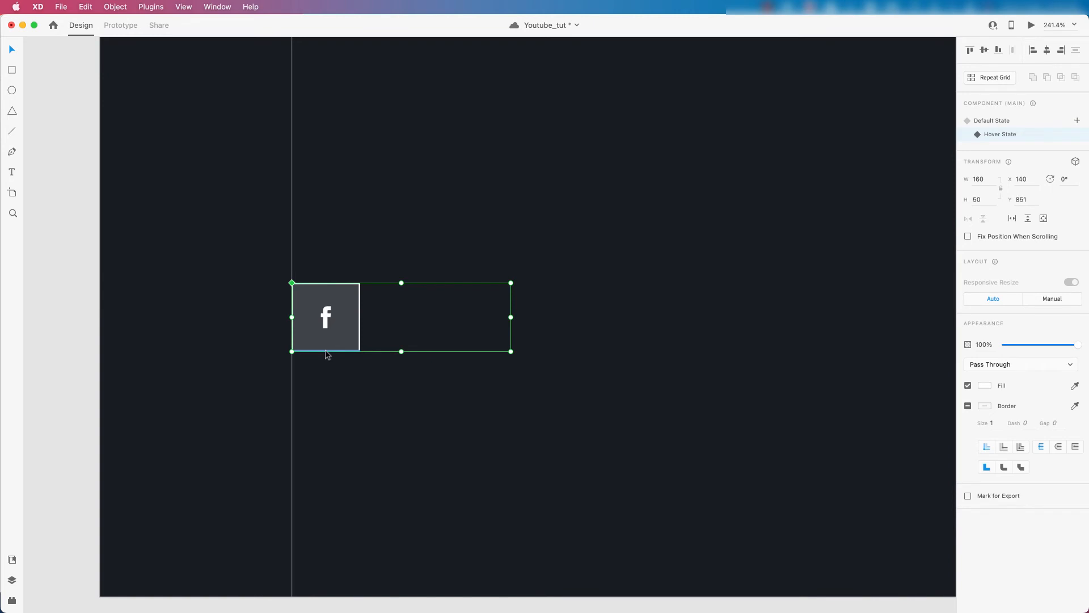
Step: In the Facebook button's hover state, stretch the bottom line upward to a height of 50 so it fills the whole square
{"action": "double_click", "coordinate": [326, 350]}
{"action": "scroll", "coordinate": [325, 350], "scroll_direction": "up", "scroll_amount": 5}
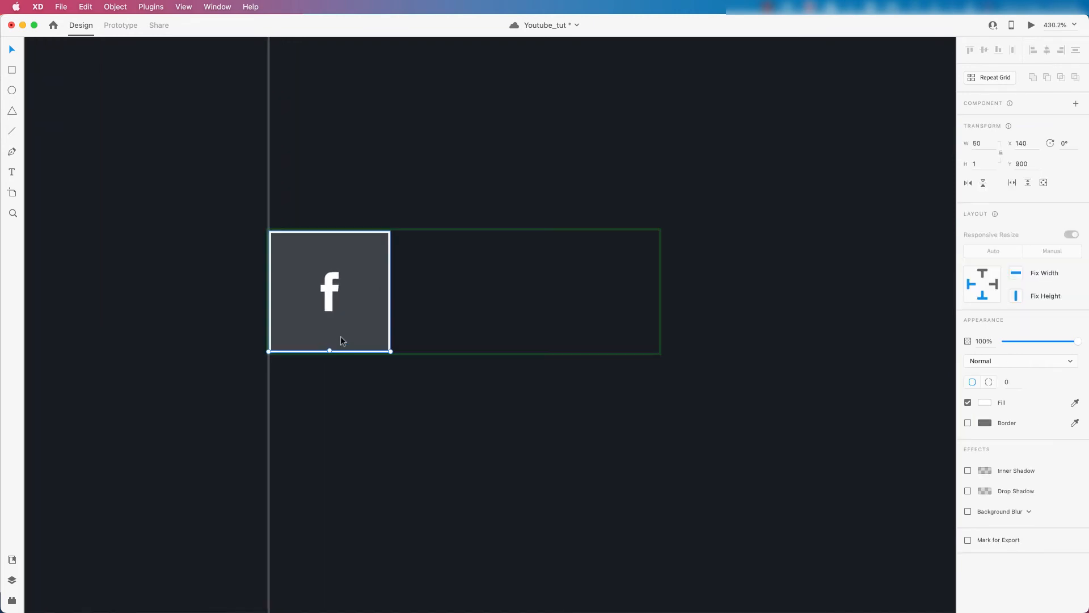
{"action": "left_click_drag", "start_coordinate": [330, 351], "coordinate": [322, 231]}
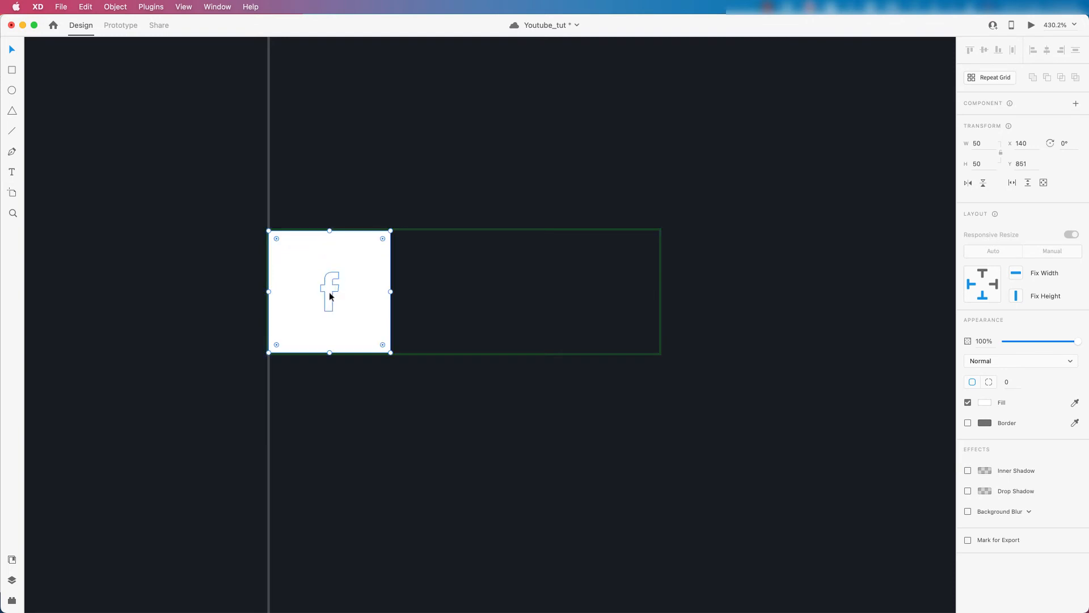
Step: Recolour the f icon in the hover state with the dark #191C22 fill
{"action": "left_click", "coordinate": [330, 295]}
{"action": "left_click", "coordinate": [984, 382]}
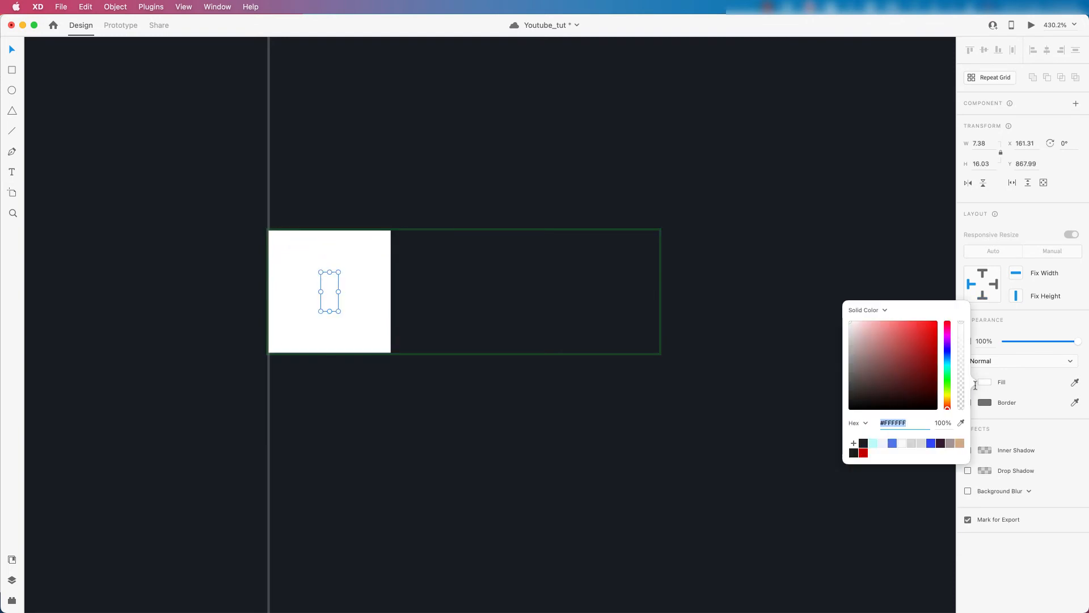
{"action": "left_click", "coordinate": [864, 445]}
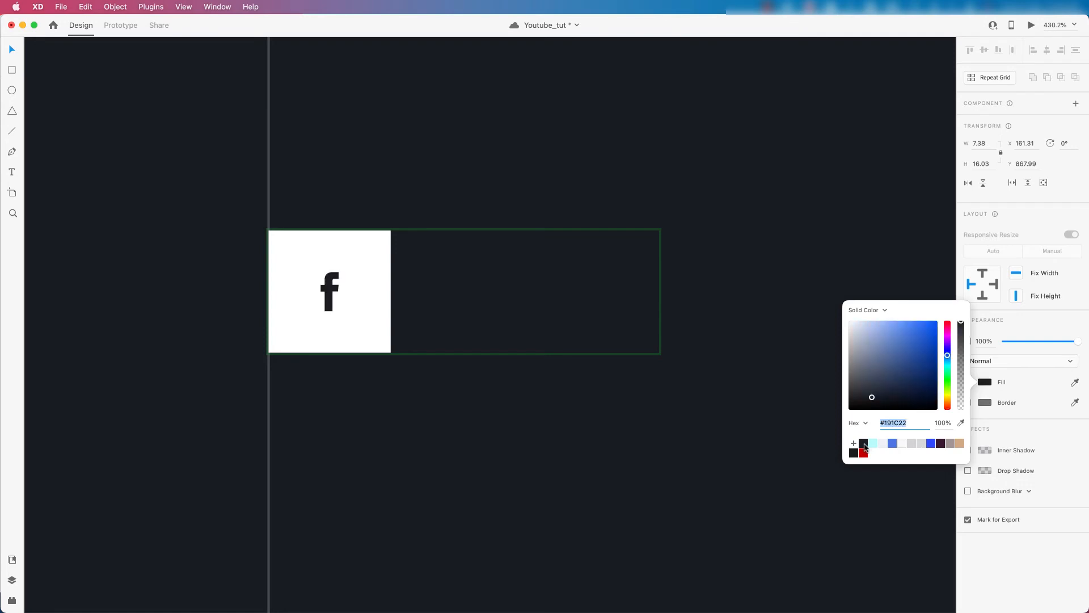
Step: Move the masked Facebook label up into the centre of its mask rectangle in the hover state
{"action": "left_click", "coordinate": [538, 354]}
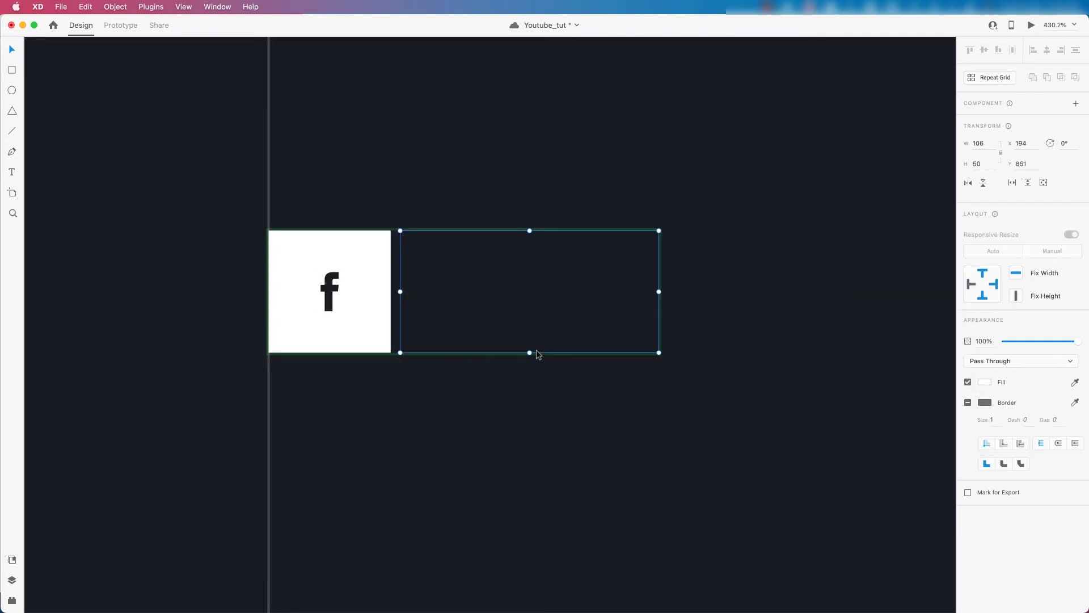
{"action": "double_click", "coordinate": [537, 356]}
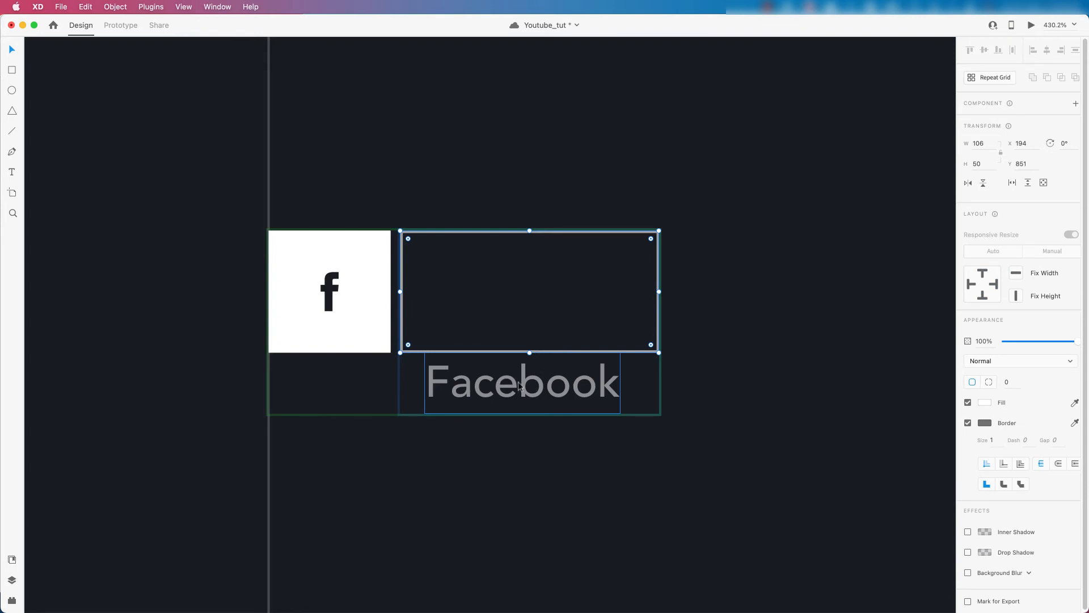
{"action": "left_click_drag", "start_coordinate": [525, 385], "coordinate": [807, 294]}
Step: Widen the grey outlined background rectangle, Rectangle 2815, to 160 so it extends behind the Facebook label
{"action": "key", "text": "super+y"}
{"action": "left_click", "coordinate": [76, 175]}
{"action": "scroll", "coordinate": [403, 319], "scroll_direction": "down", "scroll_amount": 10}
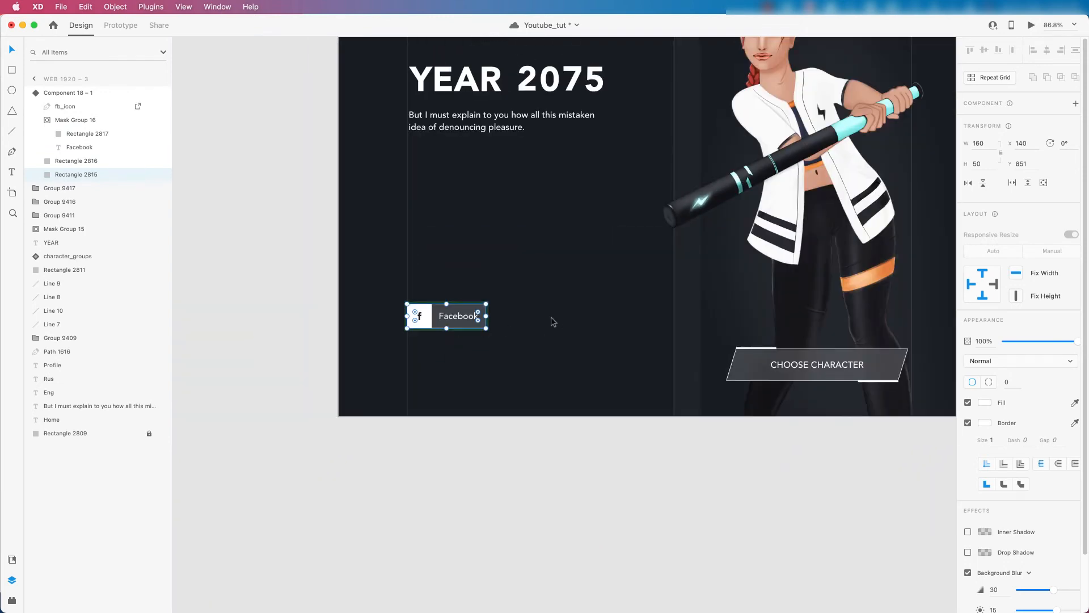
Step: Compare the Facebook button's Default State with its Hover State on the artboard
{"action": "left_click", "coordinate": [551, 317]}
{"action": "left_click", "coordinate": [429, 319]}
{"action": "scroll", "coordinate": [430, 319], "scroll_direction": "down", "scroll_amount": 2}
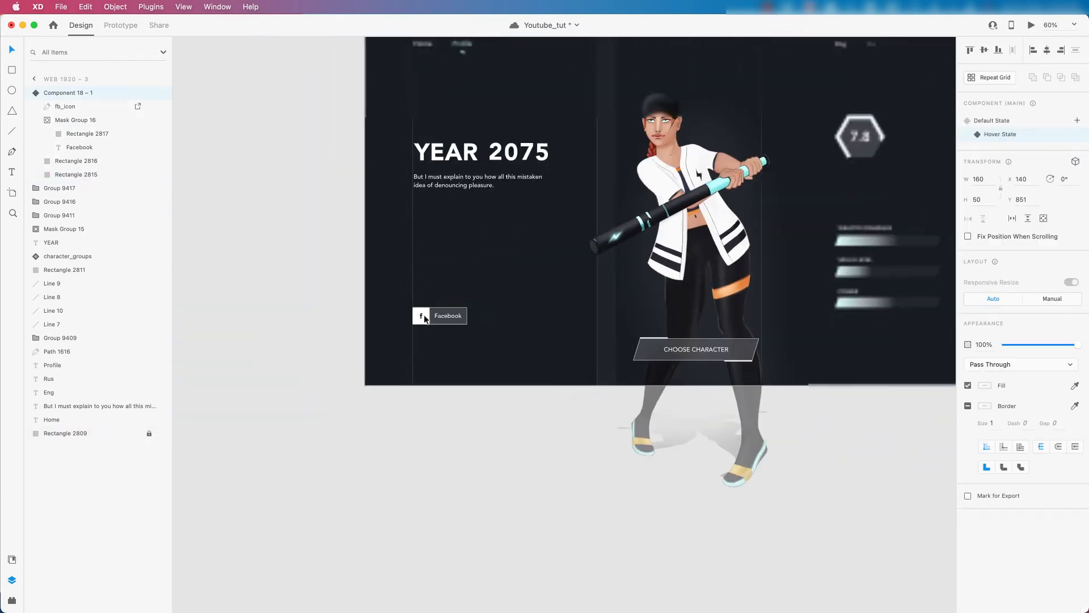
{"action": "left_click", "coordinate": [1008, 121]}
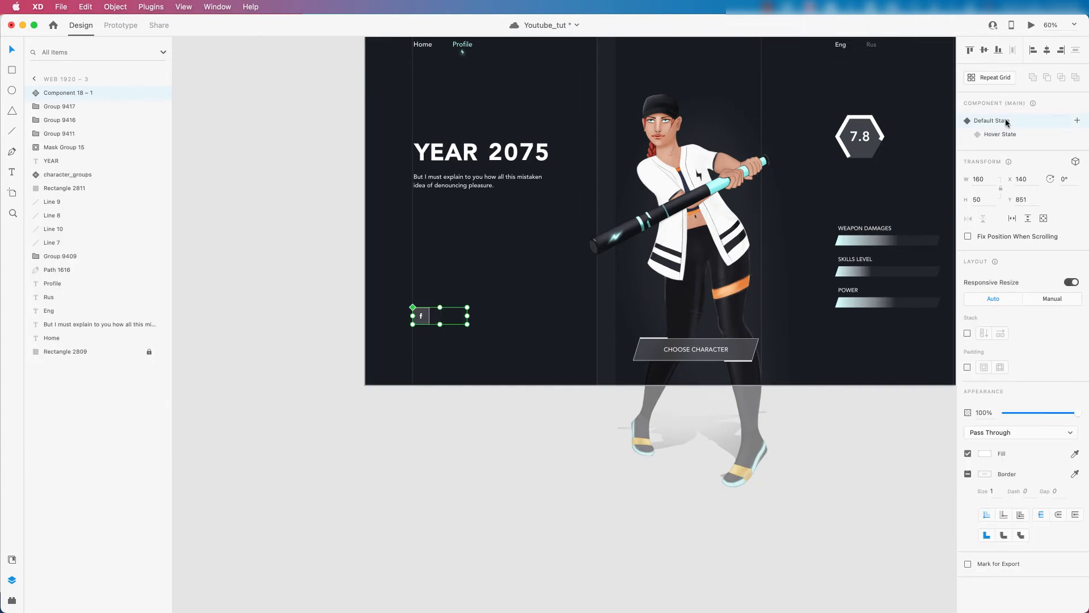
{"action": "left_click", "coordinate": [1006, 135]}
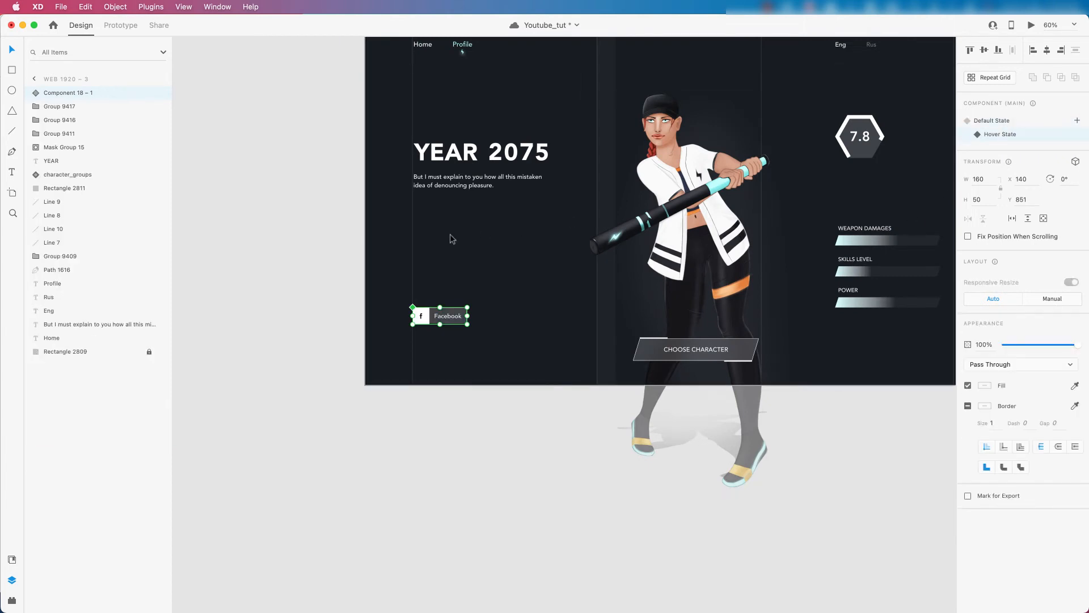
{"action": "scroll", "coordinate": [452, 239], "scroll_direction": "down", "scroll_amount": 1}
{"action": "scroll", "coordinate": [454, 196], "scroll_direction": "up", "scroll_amount": 3}
{"action": "left_click", "coordinate": [437, 202]}
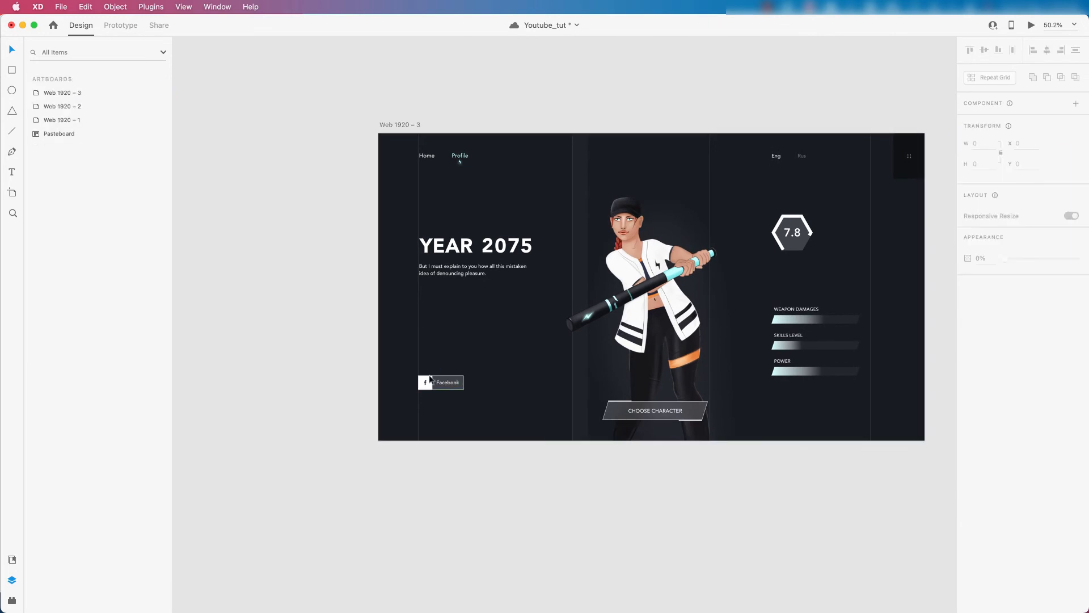
Step: Duplicate the Facebook button directly below the original at Y 931 and switch the copy to its Default State
{"action": "scroll", "coordinate": [505, 403], "scroll_direction": "up", "scroll_amount": 5}
{"action": "scroll", "coordinate": [470, 346], "scroll_direction": "down", "scroll_amount": 2}
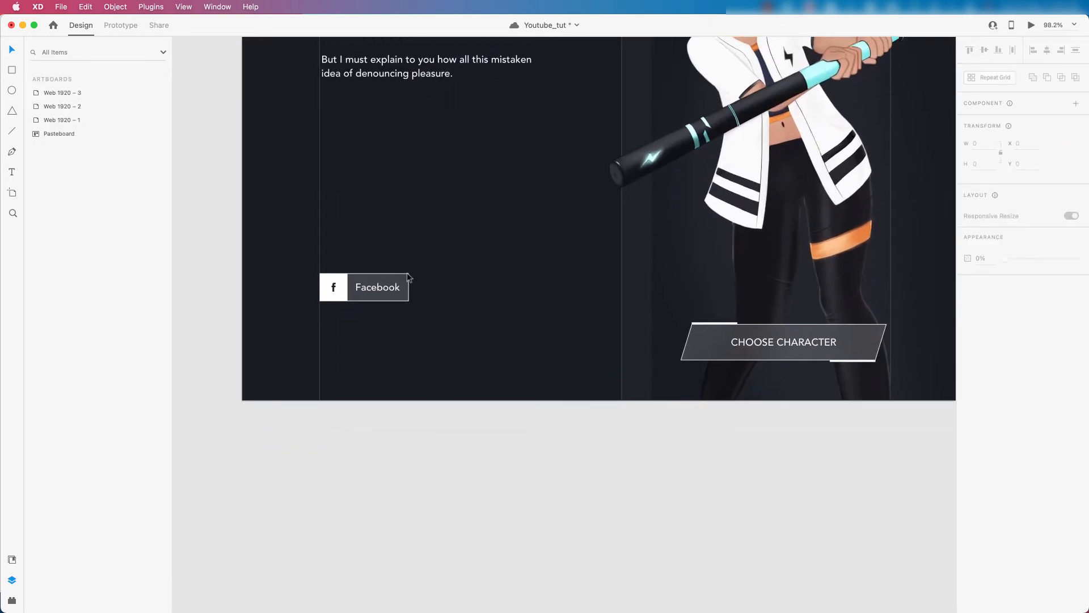
{"action": "left_click", "coordinate": [362, 293]}
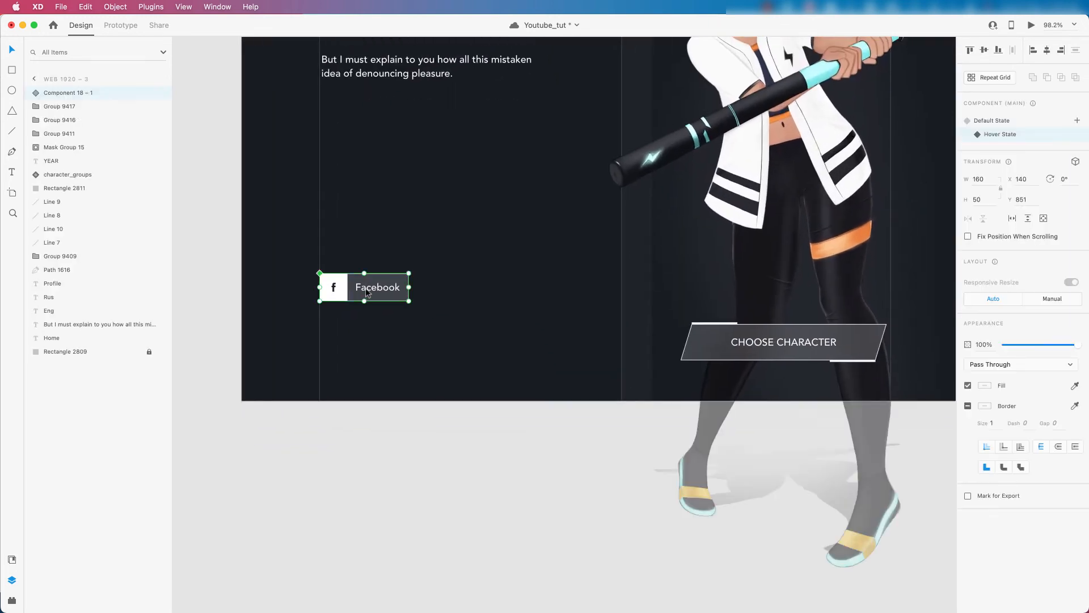
{"action": "left_click_drag", "start_coordinate": [366, 291], "coordinate": [375, 332], "text": "alt"}
{"action": "scroll", "coordinate": [335, 339], "scroll_direction": "up", "scroll_amount": 3}
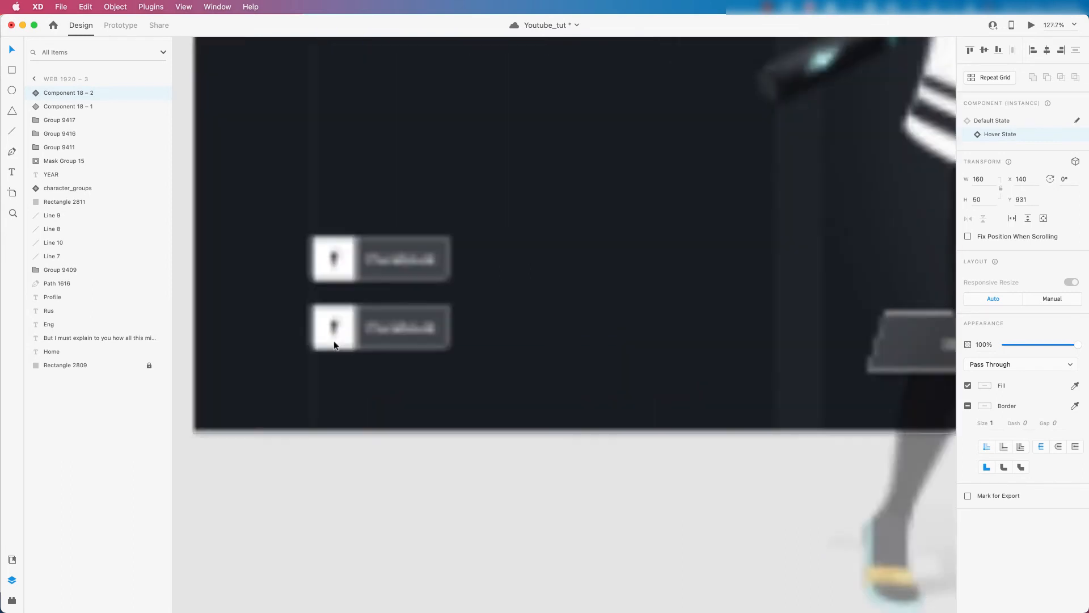
{"action": "left_click", "coordinate": [992, 121]}
{"action": "scroll", "coordinate": [335, 337], "scroll_direction": "up", "scroll_amount": 3}
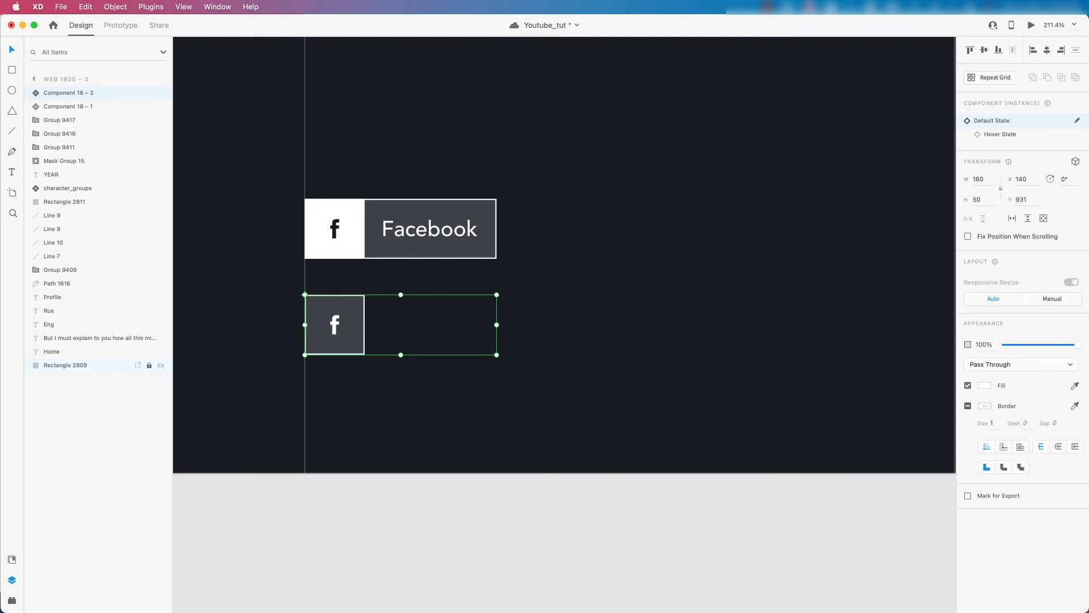
Step: Replace the f icon in the lower button's default state with a white Twitter icon centred in the square
{"action": "key", "text": "super+c"}
{"action": "scroll", "coordinate": [322, 321], "scroll_direction": "up", "scroll_amount": 4}
{"action": "double_click", "coordinate": [344, 329]}
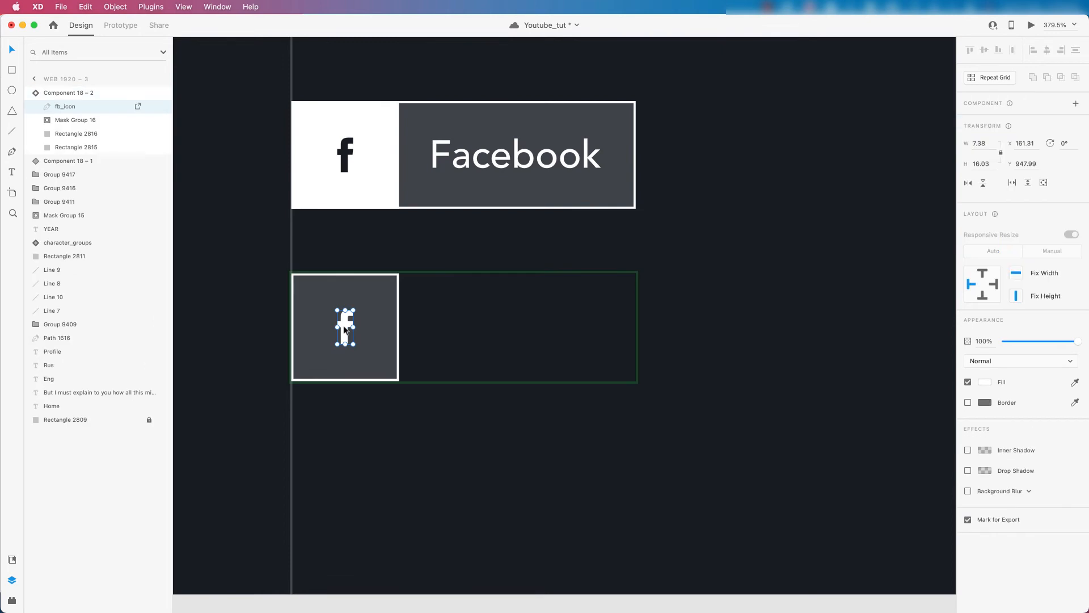
{"action": "key", "text": "super+v"}
{"action": "scroll", "coordinate": [345, 329], "scroll_direction": "up", "scroll_amount": 5}
{"action": "left_click_drag", "start_coordinate": [407, 347], "coordinate": [378, 346]}
{"action": "left_click", "coordinate": [367, 374]}
{"action": "key", "text": "Delete"}
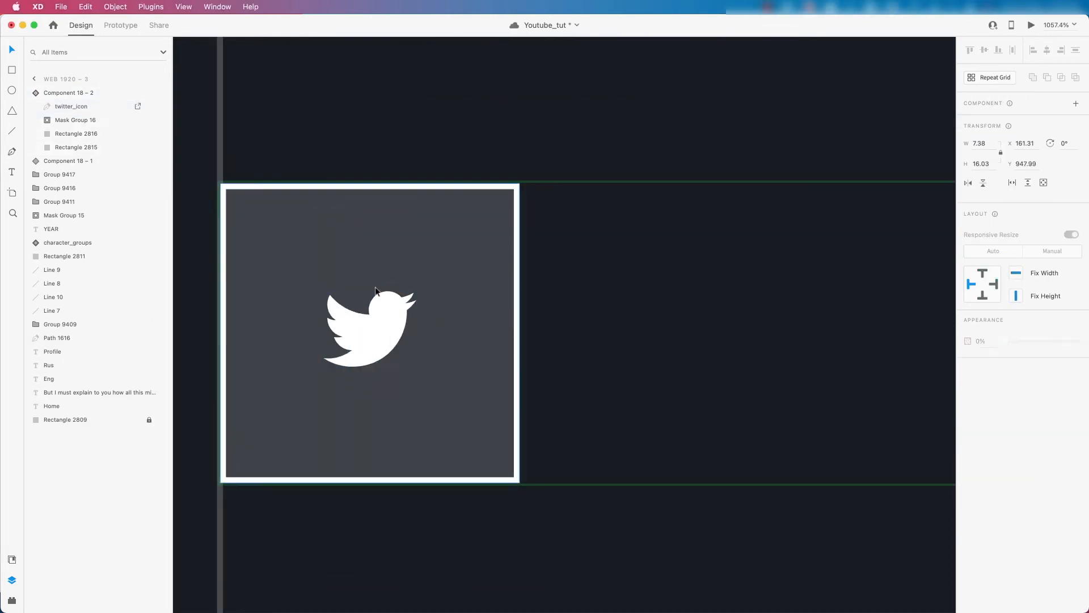
{"action": "left_click", "coordinate": [391, 330]}
{"action": "scroll", "coordinate": [391, 330], "scroll_direction": "down", "scroll_amount": 6}
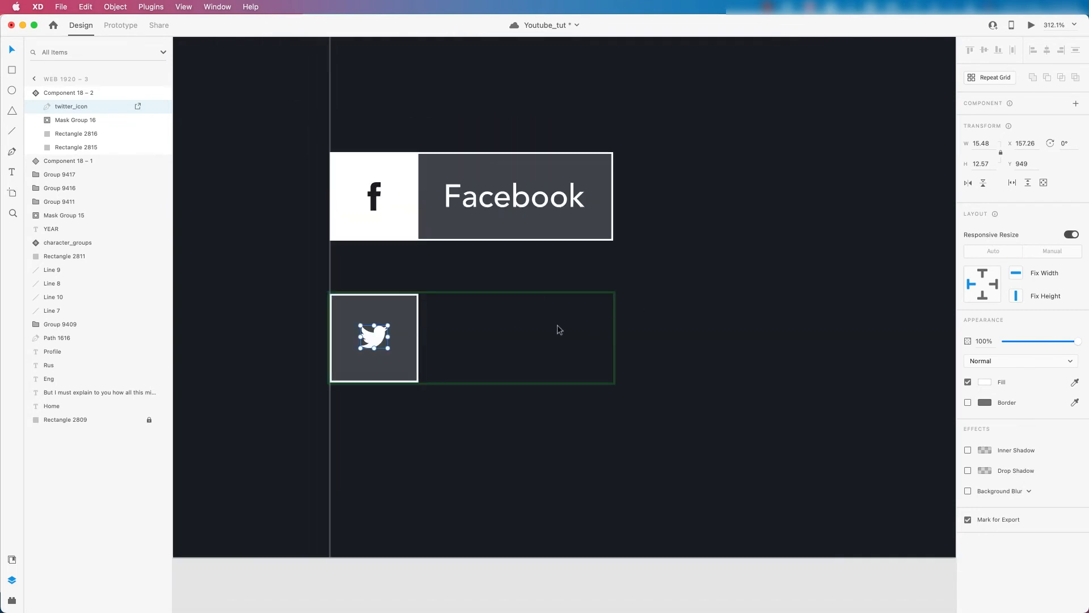
Step: Change the masked label text in the lower button's default state to "Twitter"
{"action": "left_click", "coordinate": [642, 305]}
{"action": "left_click", "coordinate": [407, 331]}
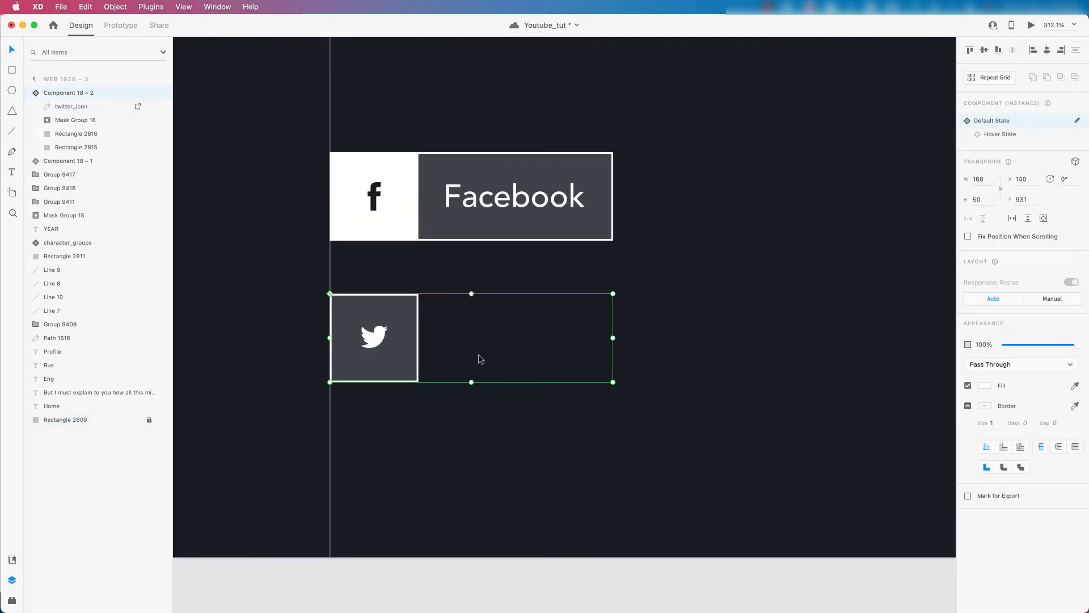
{"action": "left_click", "coordinate": [46, 121]}
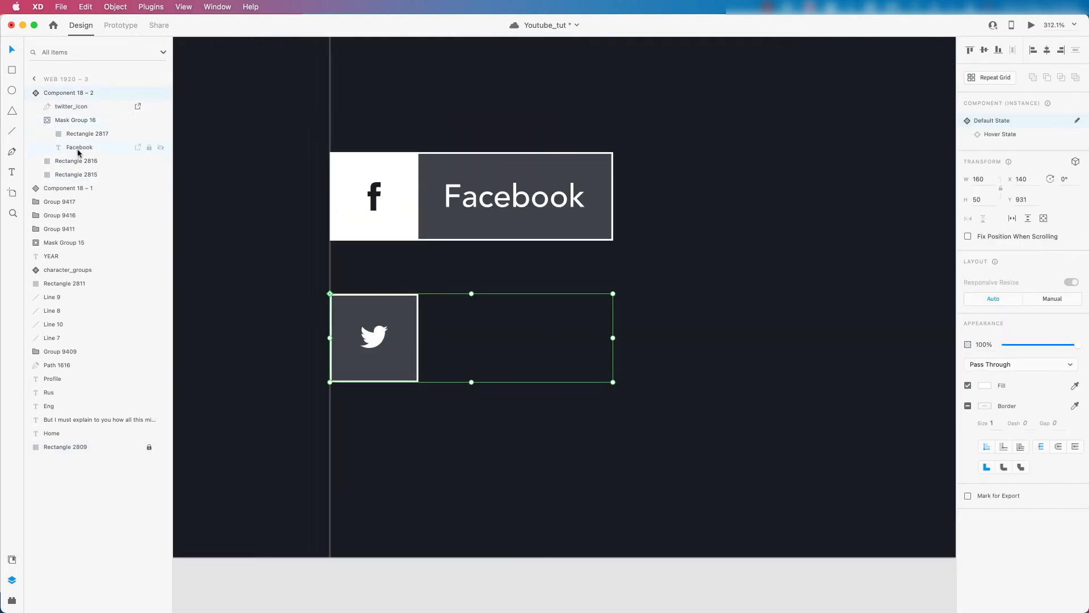
{"action": "left_click", "coordinate": [79, 146]}
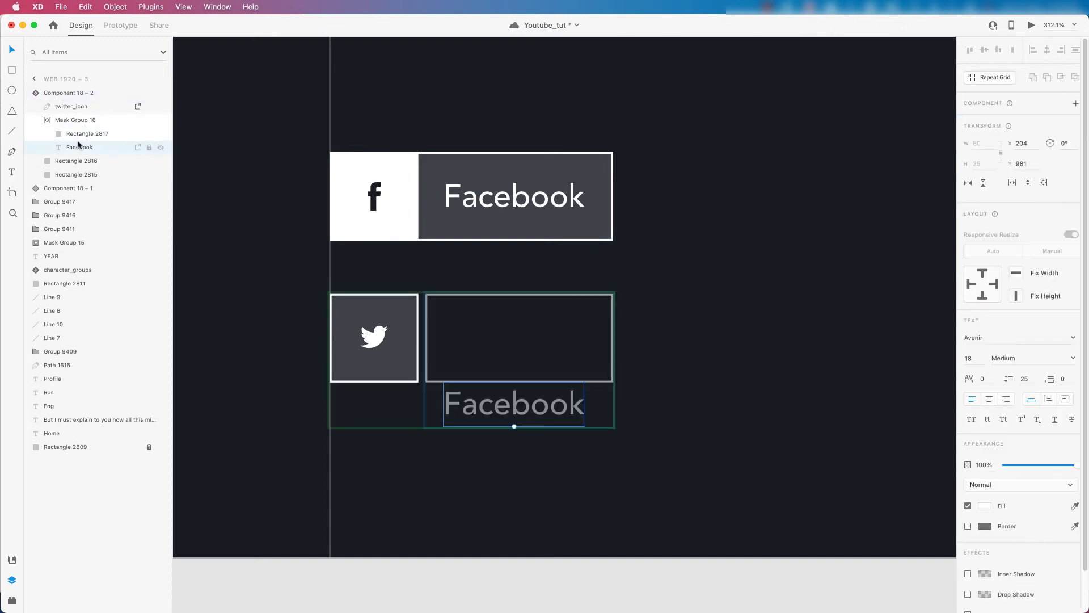
{"action": "double_click", "coordinate": [517, 401]}
{"action": "type", "text": "Twitter"}
{"action": "scroll", "coordinate": [424, 397], "scroll_direction": "up", "scroll_amount": 2}
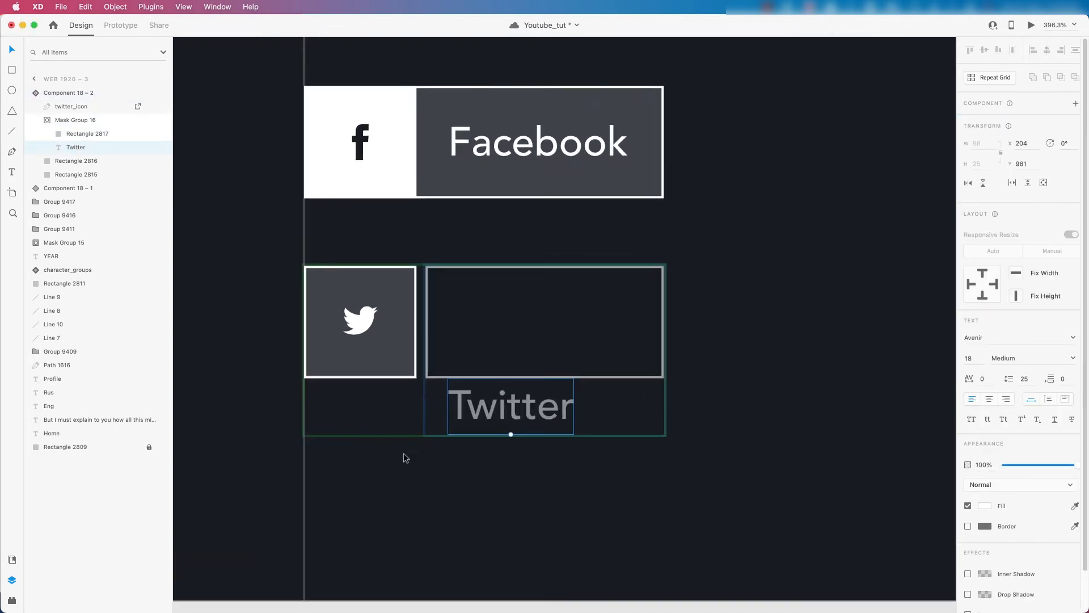
Step: Switch the lower button to its Hover State and change its label text to "Twitter"
{"action": "left_click", "coordinate": [406, 458]}
{"action": "scroll", "coordinate": [379, 411], "scroll_direction": "down", "scroll_amount": 3}
{"action": "left_click", "coordinate": [364, 349]}
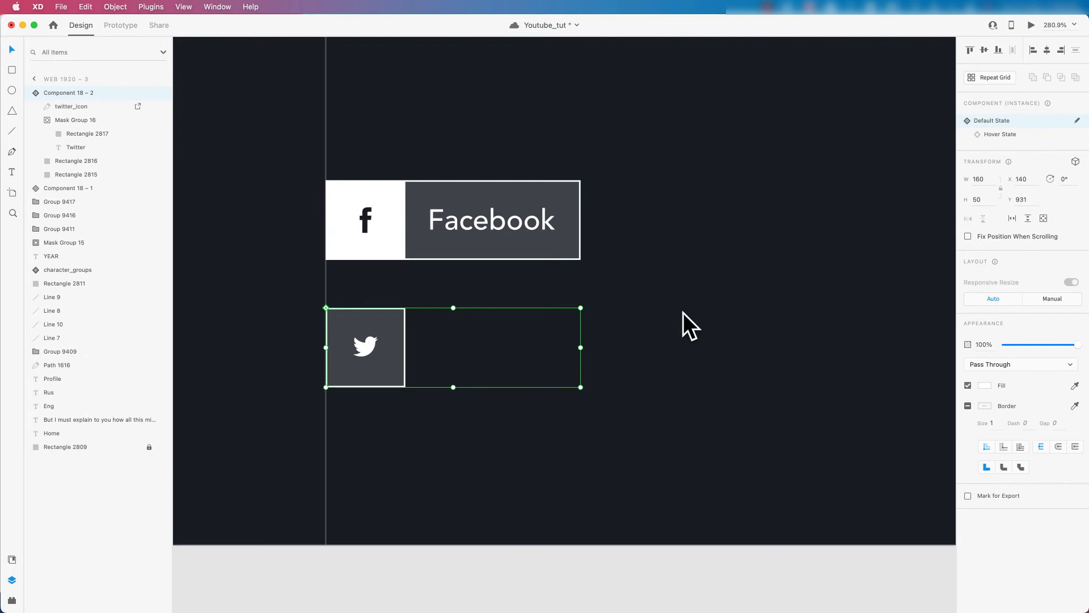
{"action": "left_click", "coordinate": [997, 137]}
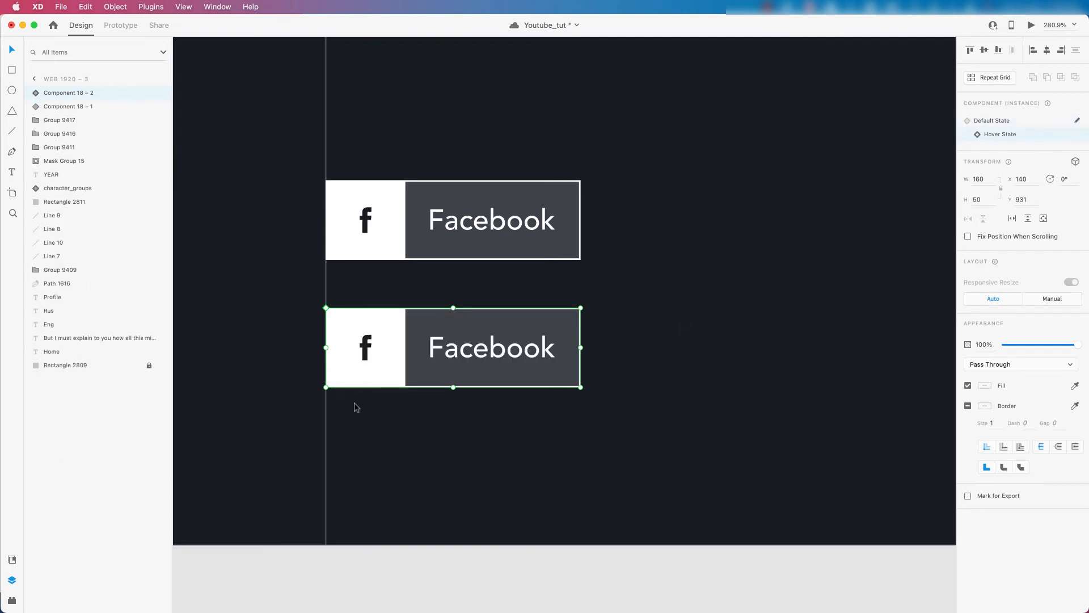
{"action": "scroll", "coordinate": [352, 358], "scroll_direction": "up", "scroll_amount": 5}
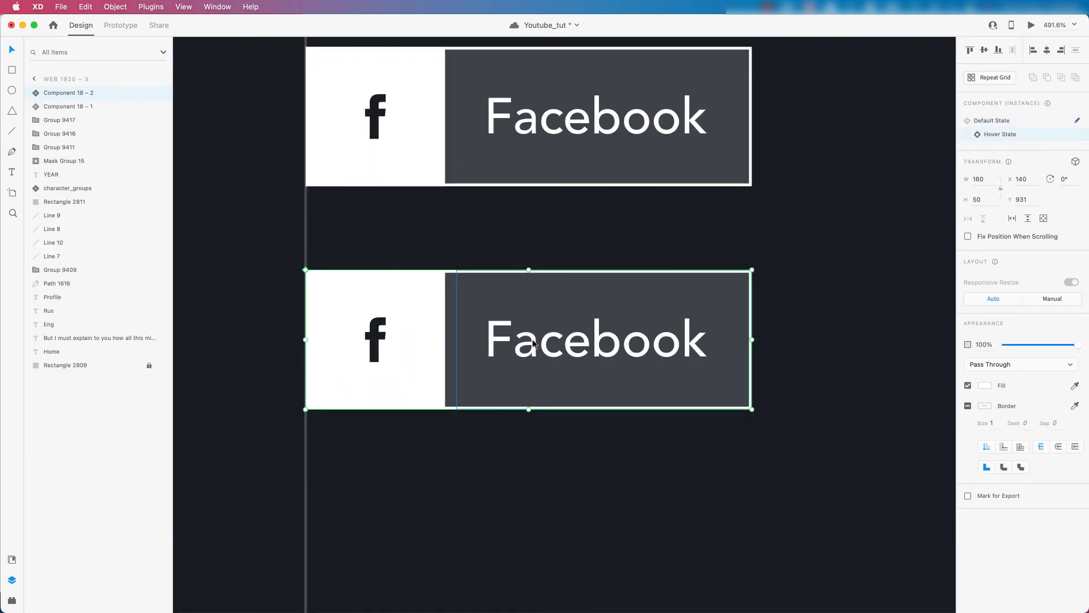
{"action": "double_click", "coordinate": [533, 342]}
{"action": "double_click", "coordinate": [534, 343]}
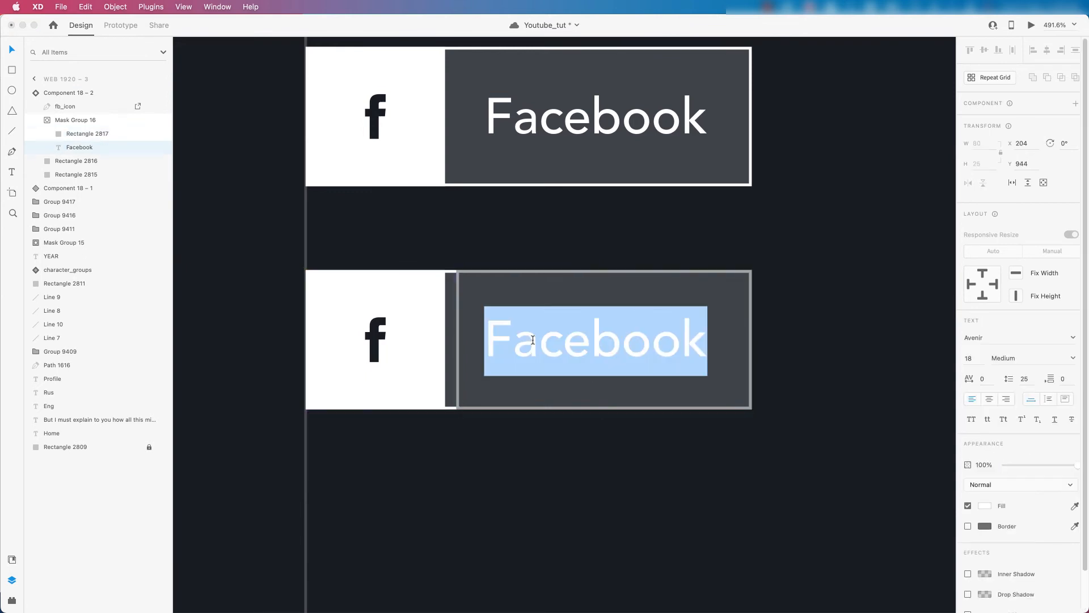
{"action": "type", "text": "Twitter"}
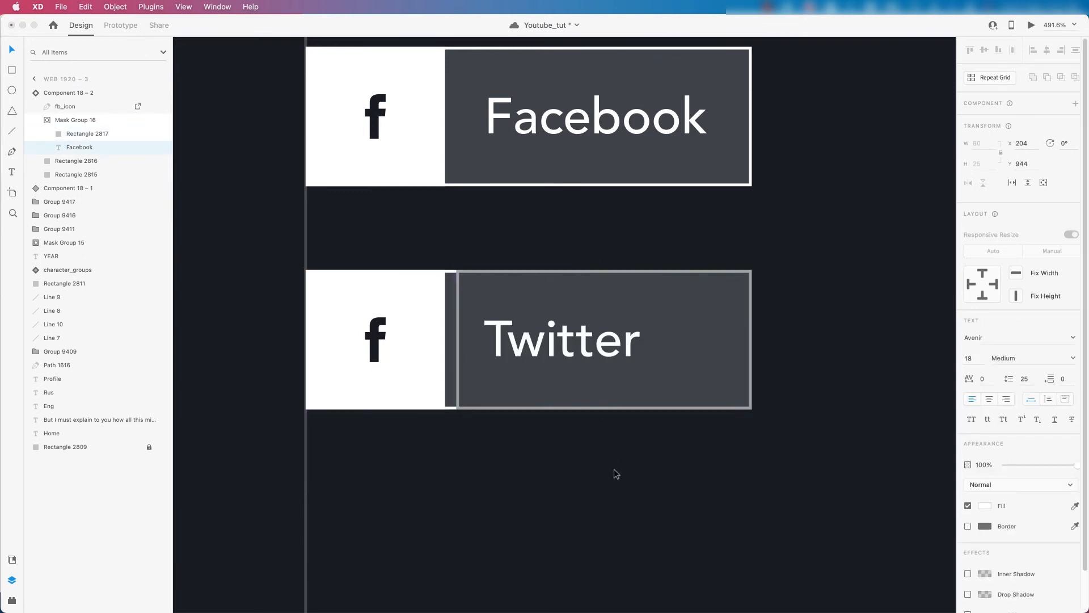
Step: Replace the f icon in the lower button's hover state with the Twitter icon, filled with #191C22
{"action": "left_click", "coordinate": [376, 340]}
{"action": "key", "text": "super+v"}
{"action": "left_click", "coordinate": [990, 384]}
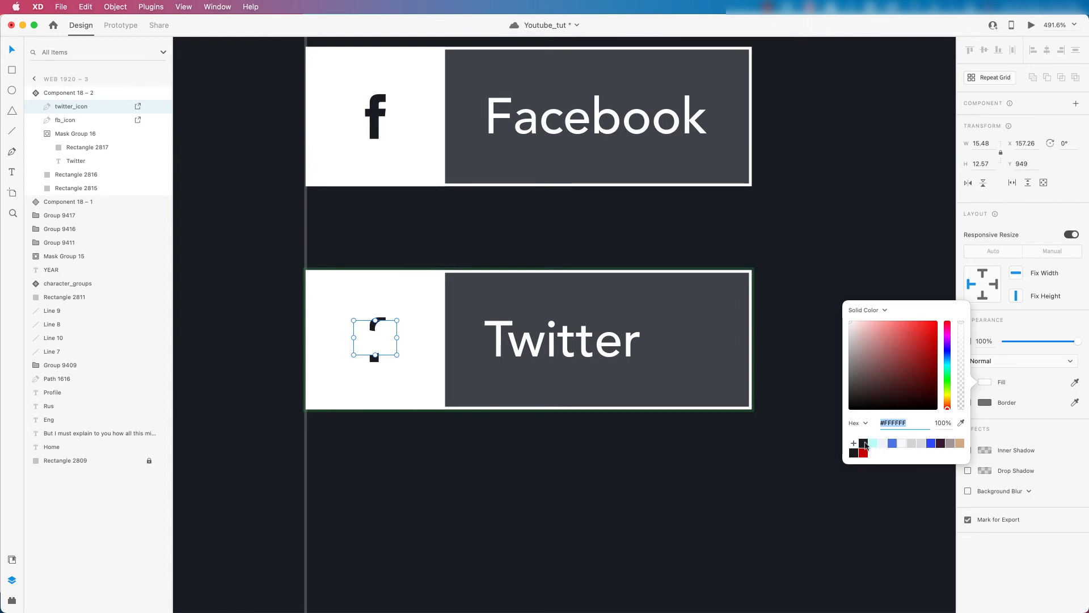
{"action": "left_click", "coordinate": [864, 443]}
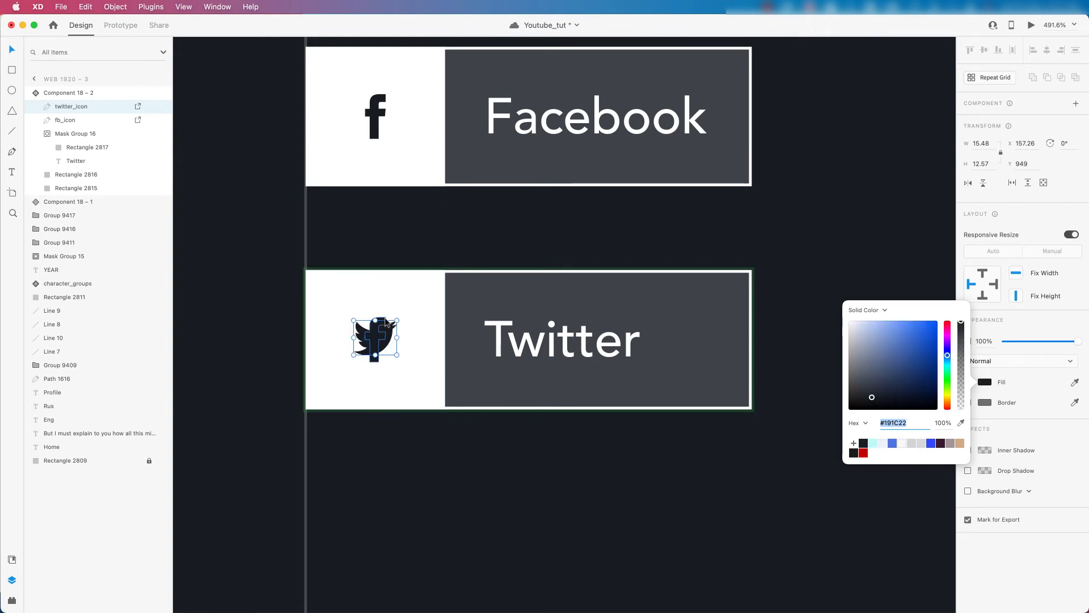
{"action": "key", "text": "Escape"}
{"action": "key", "text": "Delete"}
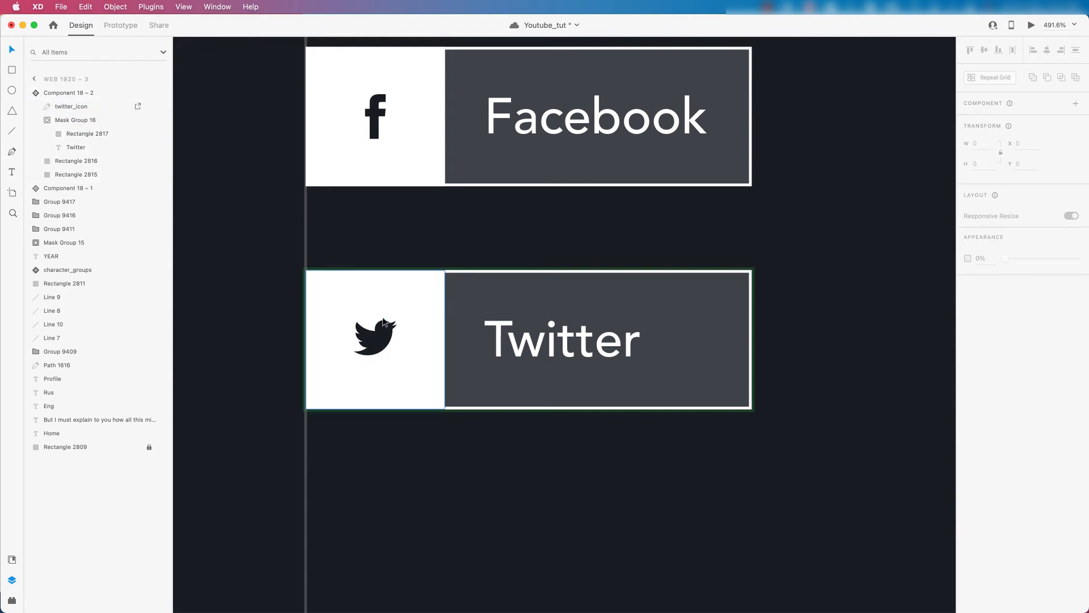
Step: Move the Twitter button slightly up to tighten its gap to the Facebook button
{"action": "left_click", "coordinate": [451, 235]}
{"action": "scroll", "coordinate": [448, 295], "scroll_direction": "down", "scroll_amount": 10}
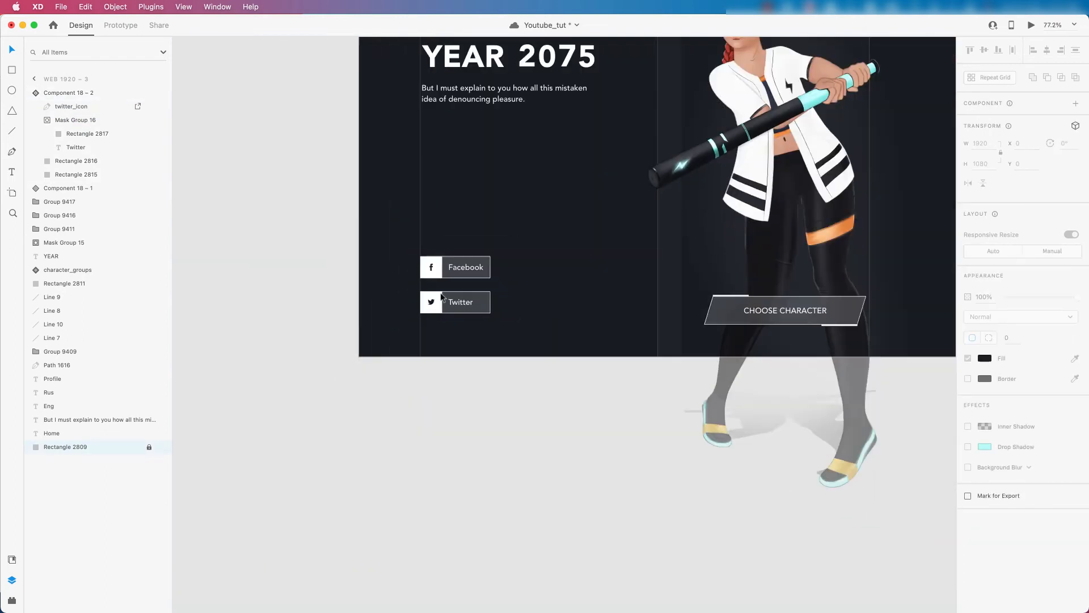
{"action": "left_click", "coordinate": [474, 390]}
{"action": "left_click", "coordinate": [450, 301]}
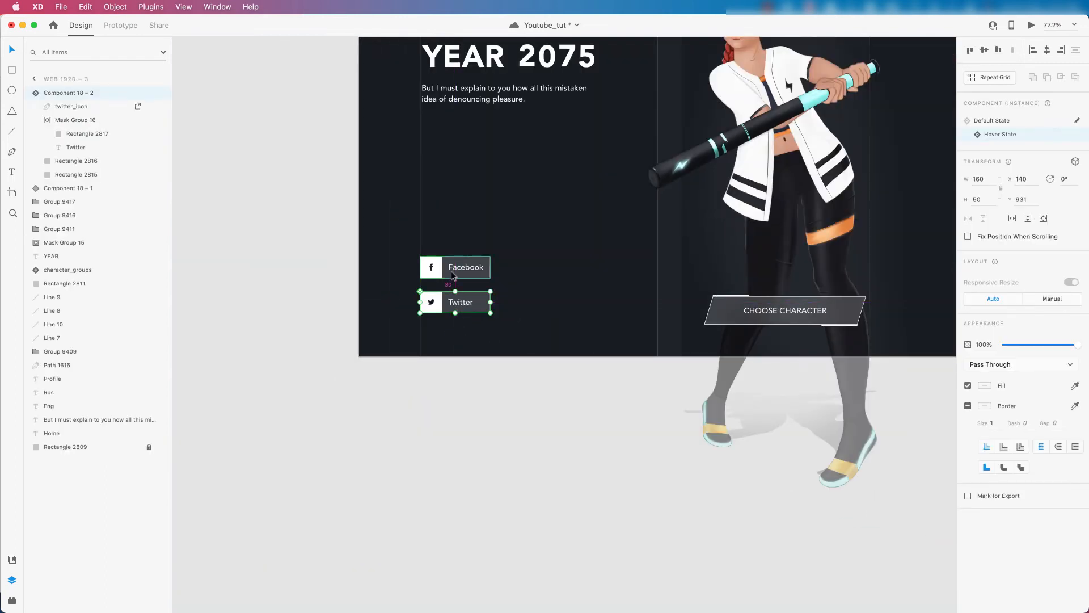
{"action": "left_click", "coordinate": [511, 275]}
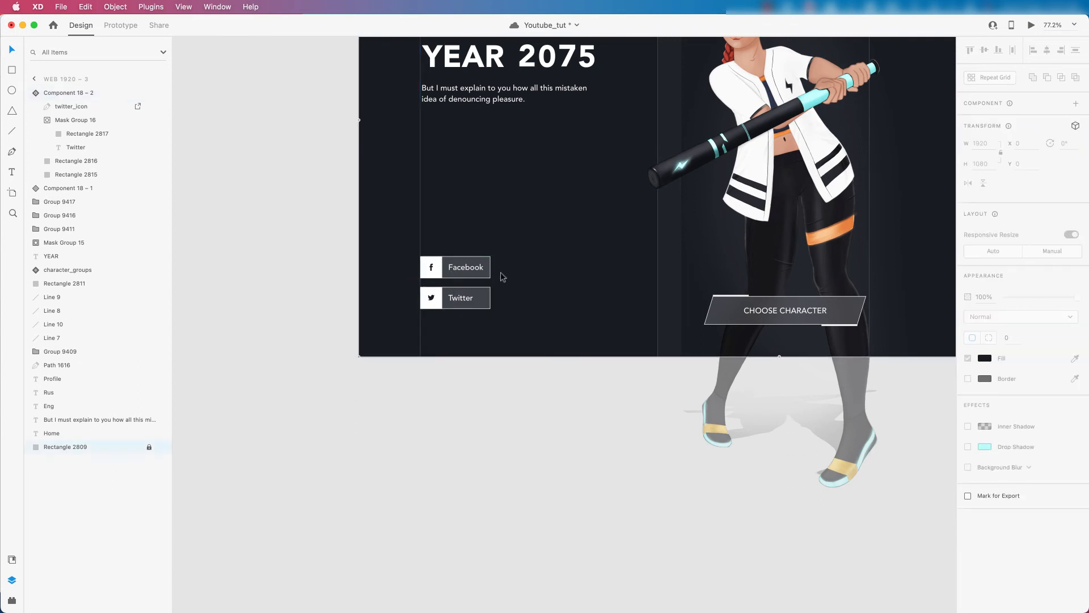
Step: Set both the Facebook and Twitter buttons back to their Default State
{"action": "scroll", "coordinate": [455, 267], "scroll_direction": "down", "scroll_amount": 5}
{"action": "scroll", "coordinate": [456, 266], "scroll_direction": "up", "scroll_amount": 3}
{"action": "left_click_drag", "start_coordinate": [485, 260], "coordinate": [318, 392]}
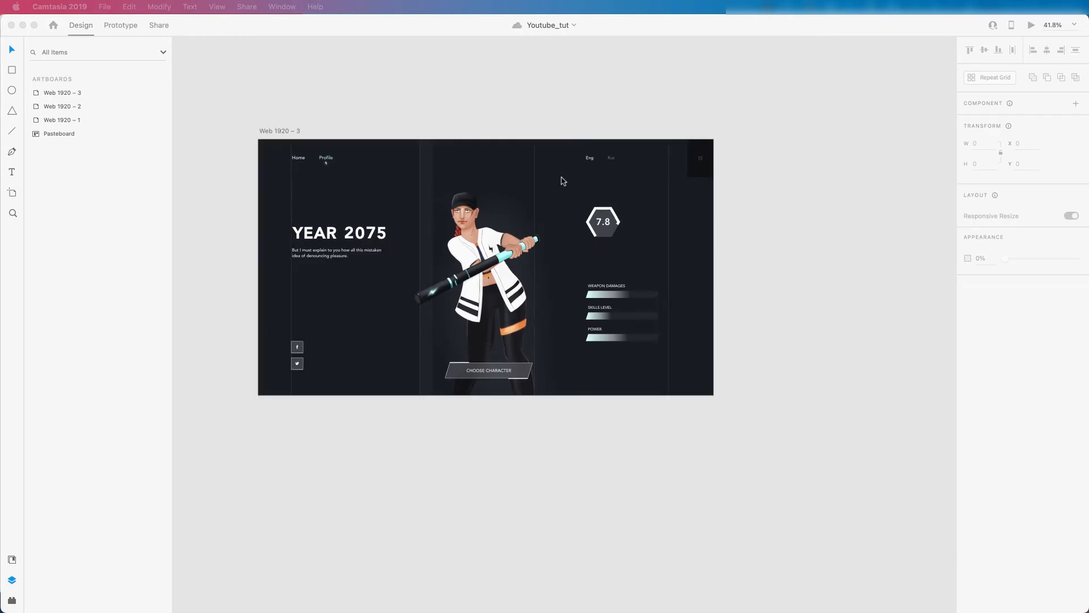
{"action": "scroll", "coordinate": [554, 172], "scroll_direction": "up", "scroll_amount": 2}
{"action": "left_click_drag", "start_coordinate": [446, 114], "coordinate": [521, 116]}
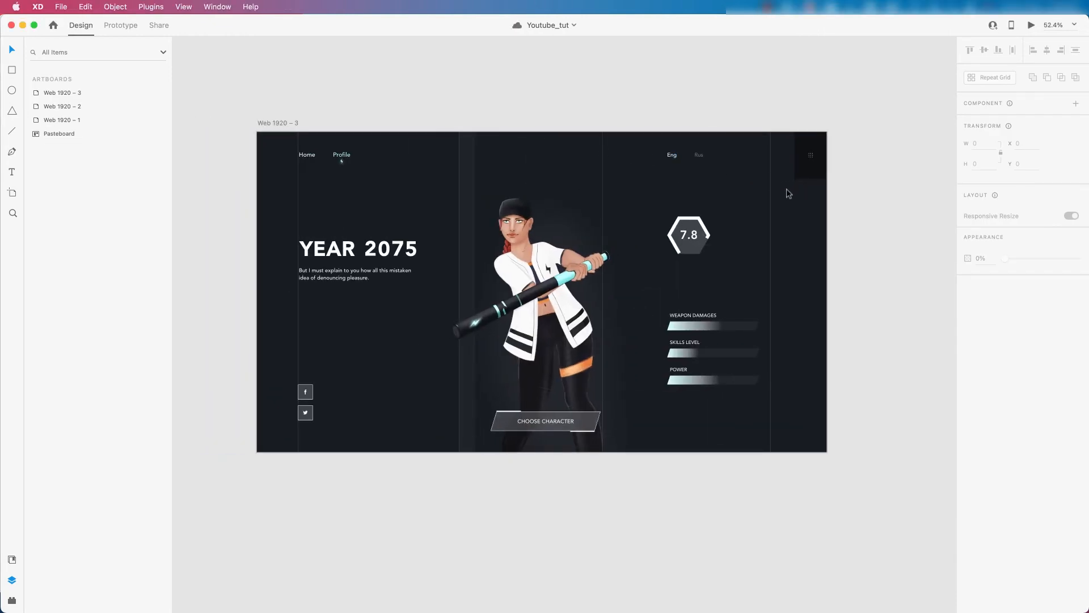
Step: Draw a rectangle 80 wide and 1080 high between the rightmost vertical guide line and the menu icon's dark square
{"action": "left_click_drag", "start_coordinate": [730, 114], "coordinate": [687, 95]}
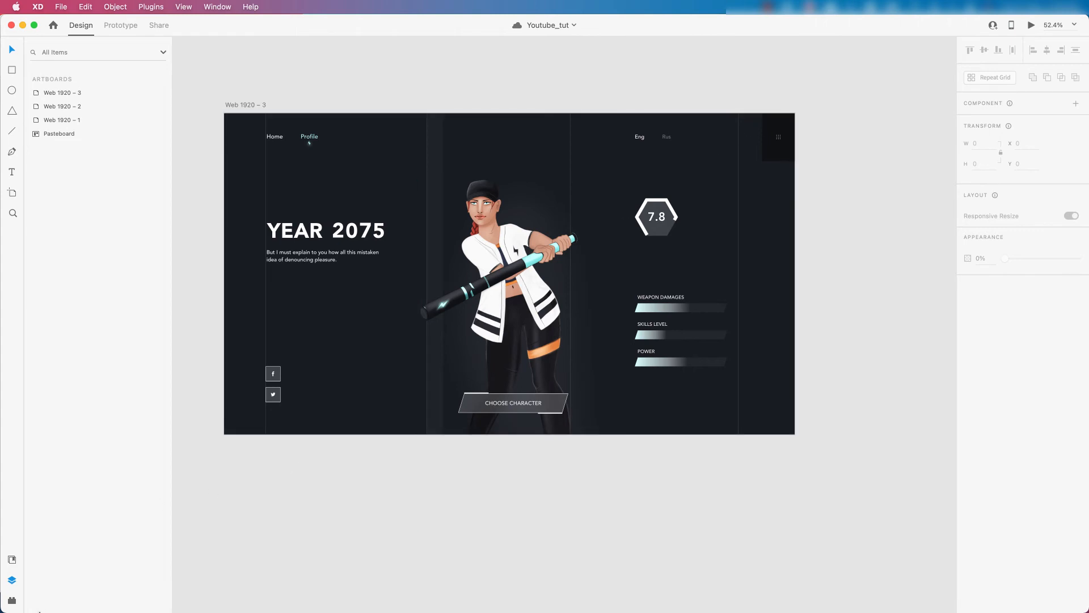
{"action": "left_click", "coordinate": [12, 71]}
{"action": "left_click_drag", "start_coordinate": [860, 207], "coordinate": [801, 203]}
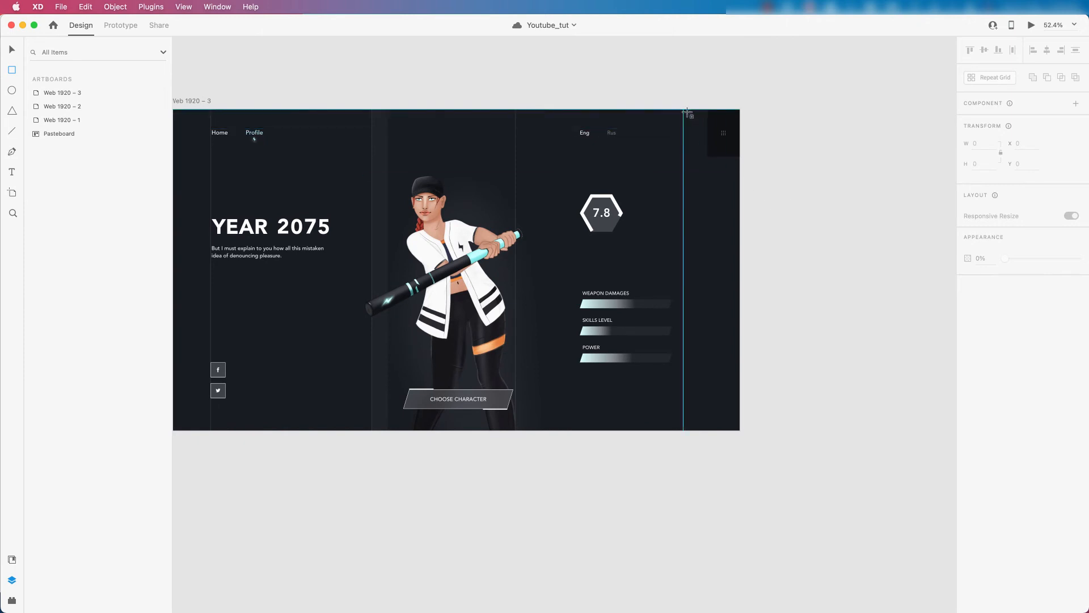
{"action": "mouse_move", "coordinate": [688, 112]}
{"action": "left_mouse_down"}
{"action": "mouse_move", "coordinate": [707, 142]}
{"action": "mouse_move", "coordinate": [706, 430]}
{"action": "left_mouse_up"}
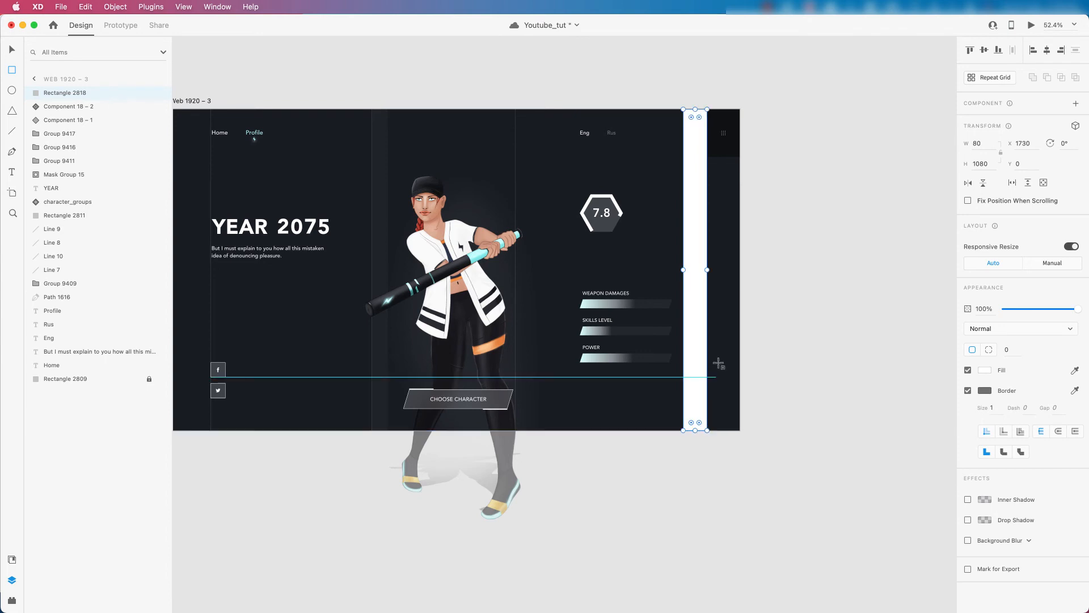
{"action": "left_click", "coordinate": [10, 52]}
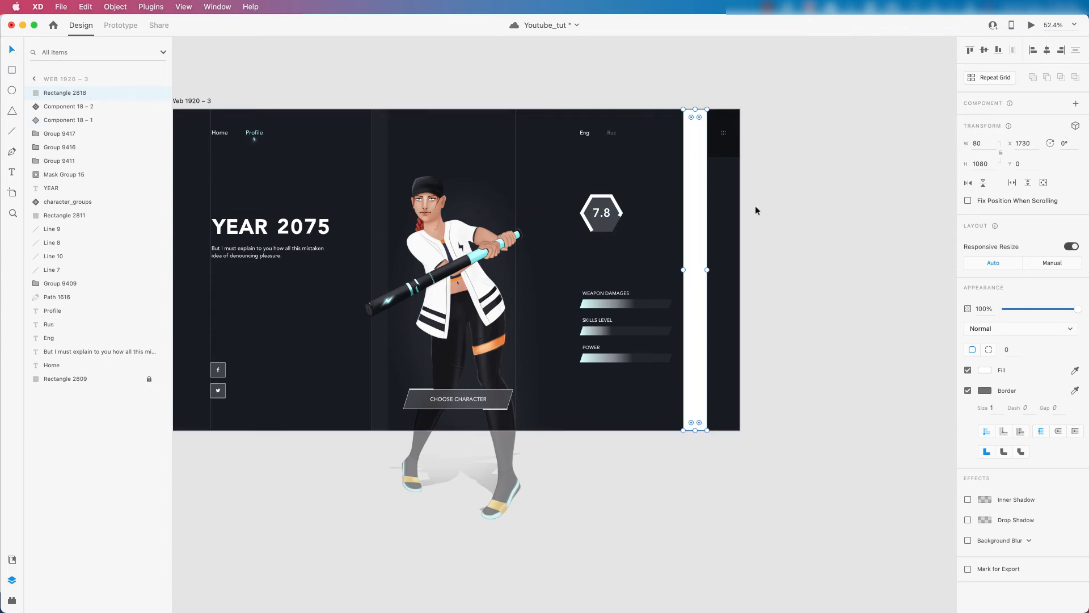
{"action": "scroll", "coordinate": [680, 111], "scroll_direction": "up", "scroll_amount": 5}
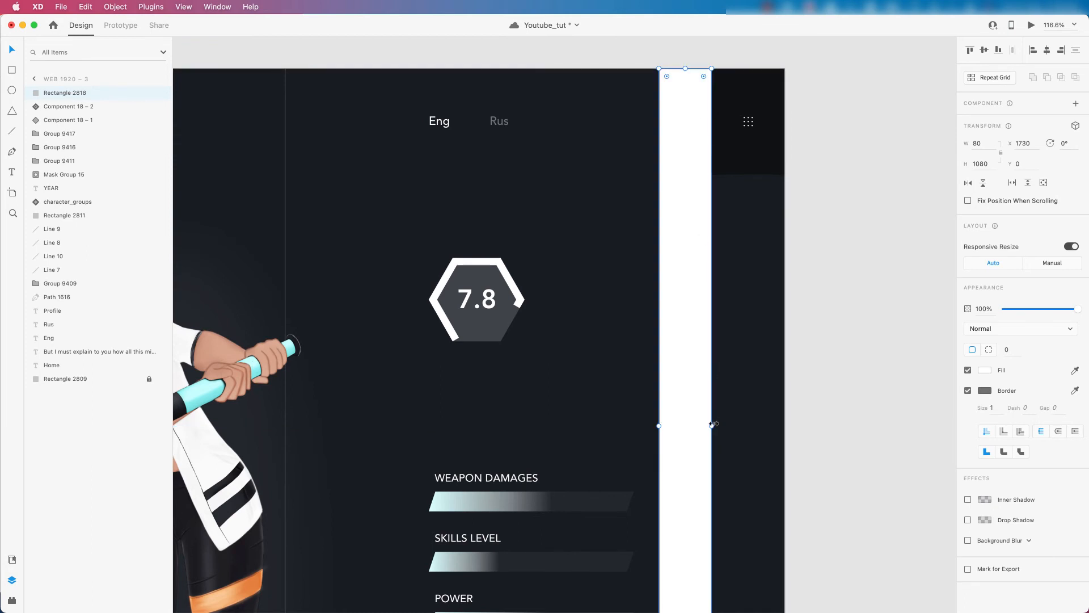
{"action": "left_click_drag", "start_coordinate": [714, 426], "coordinate": [709, 425]}
{"action": "key", "text": "super+0"}
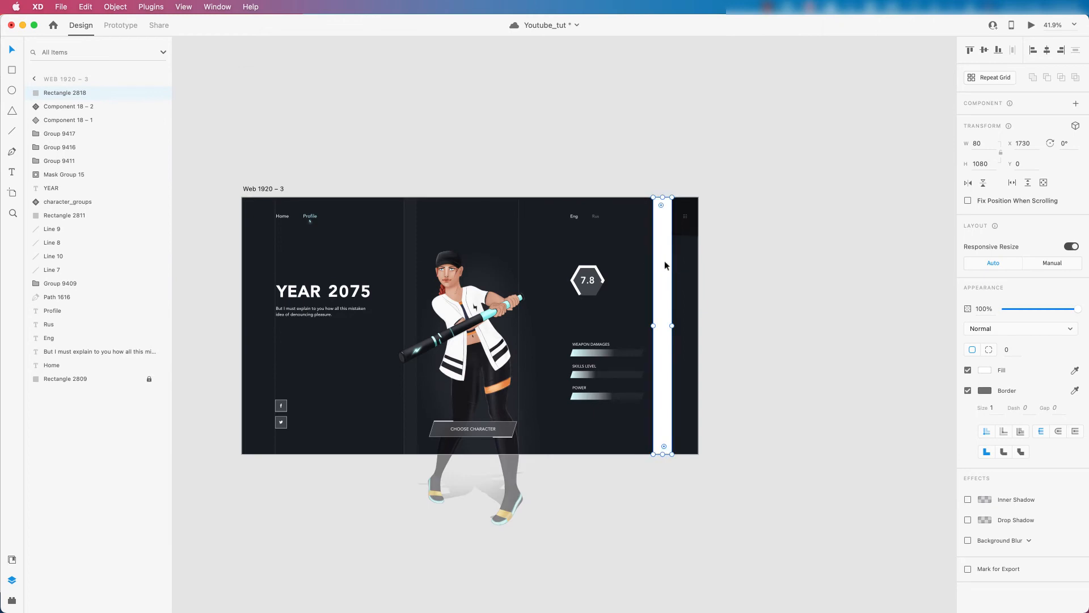
Step: Move the white rectangle off the artboard onto the pasteboard and remove its border
{"action": "left_click_drag", "start_coordinate": [659, 261], "coordinate": [788, 264]}
{"action": "scroll", "coordinate": [768, 260], "scroll_direction": "right", "scroll_amount": 4}
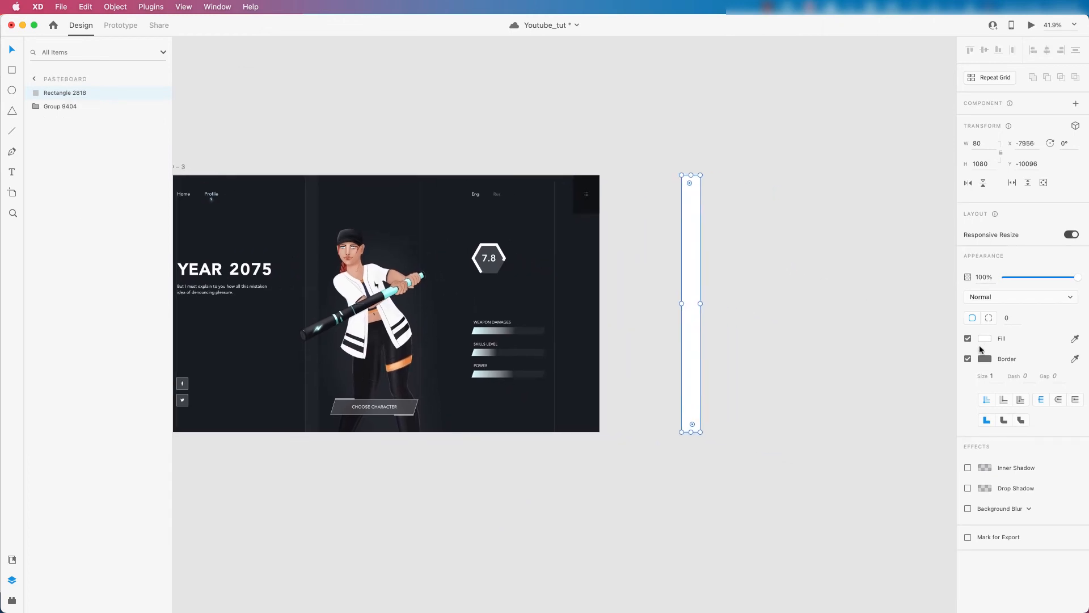
{"action": "left_click", "coordinate": [968, 360]}
Step: Draw a narrow 1080-high rectangle beside the white strip and set its width to 20
{"action": "scroll", "coordinate": [766, 257], "scroll_direction": "up", "scroll_amount": 4}
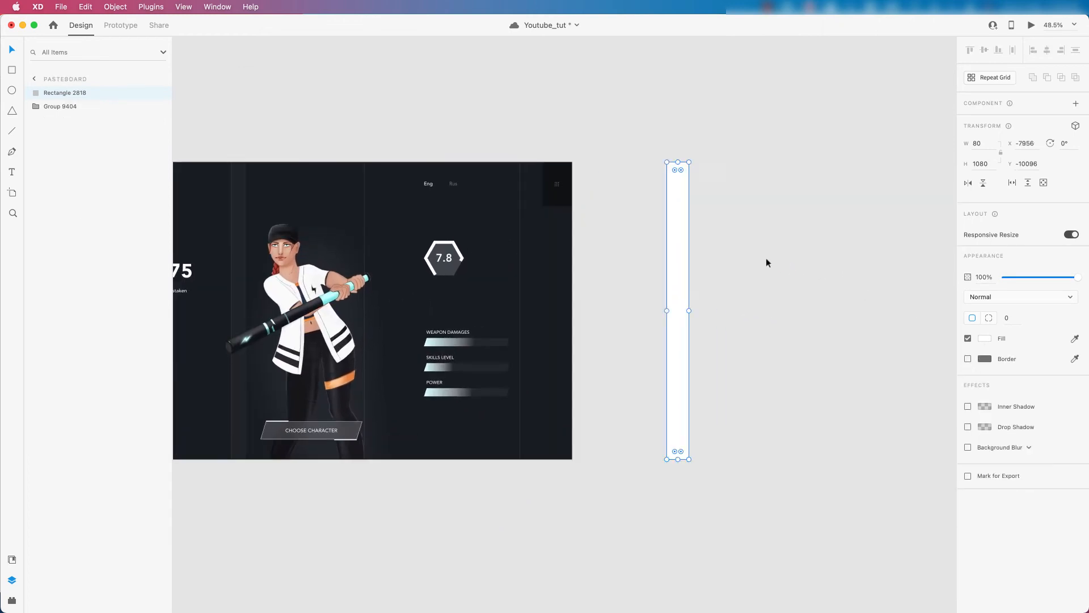
{"action": "key", "text": "r"}
{"action": "left_click_drag", "start_coordinate": [706, 132], "coordinate": [712, 527]}
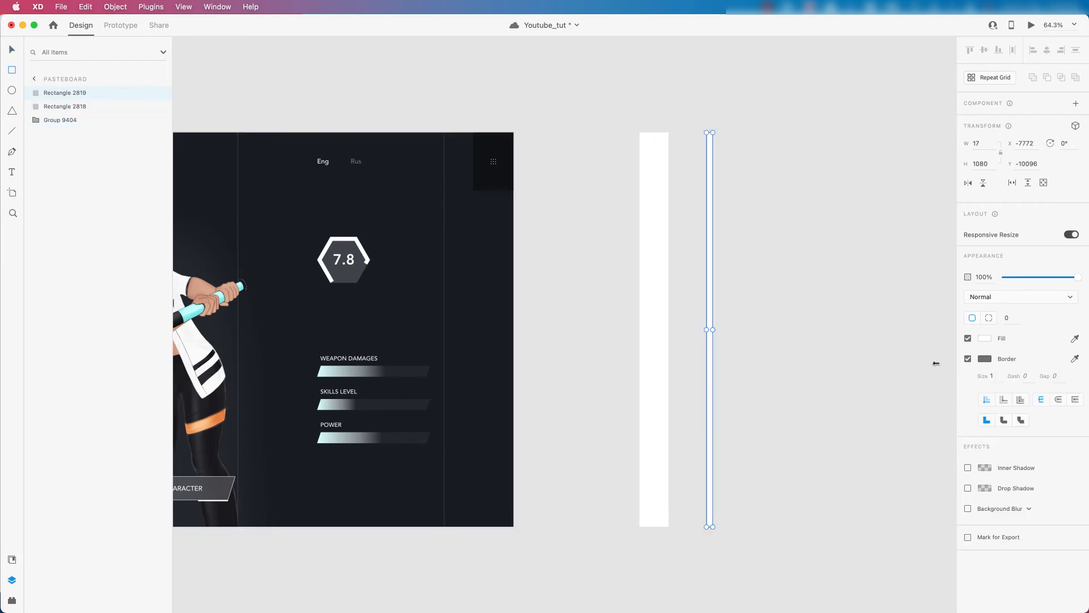
{"action": "type", "text": "20"}
{"action": "key", "text": "Return"}
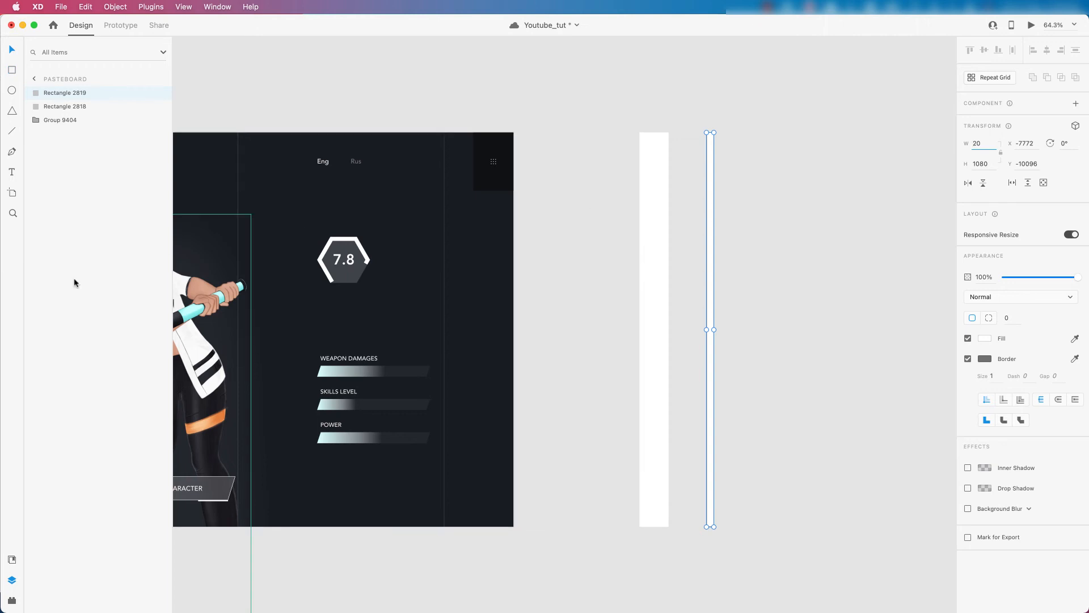
Step: Remove the narrow bar's border and fill it with the dark grey sampled from the 7.8 hexagon
{"action": "left_click", "coordinate": [11, 560]}
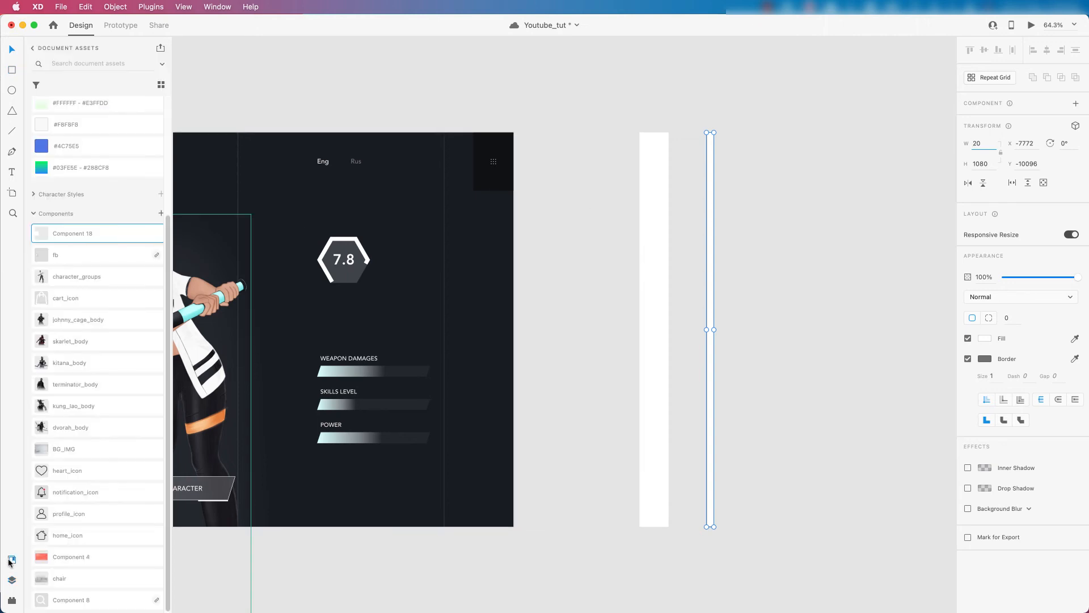
{"action": "left_click", "coordinate": [45, 126]}
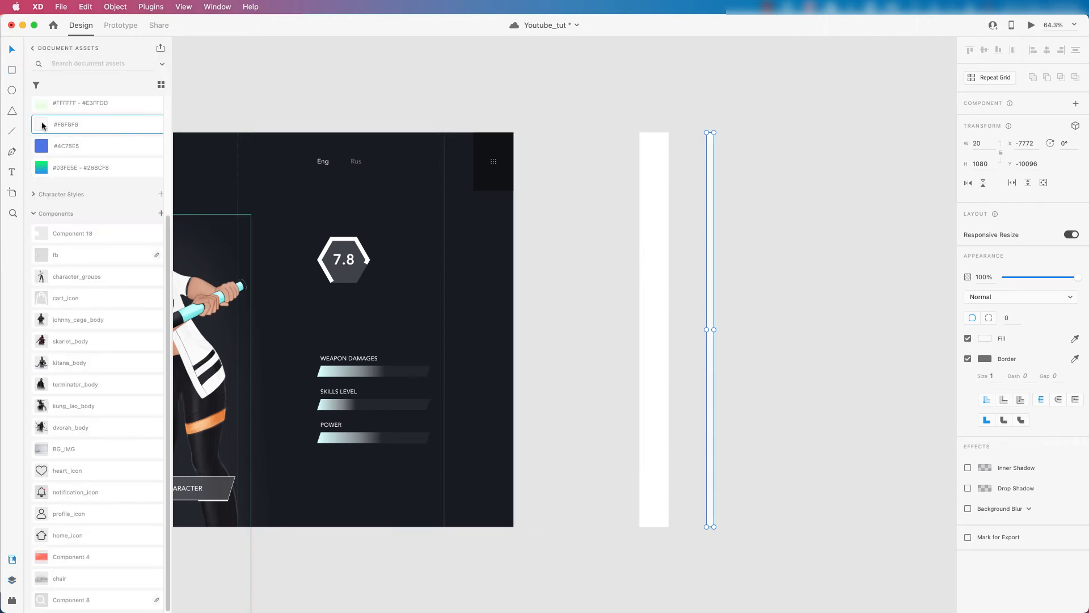
{"action": "left_click", "coordinate": [968, 359]}
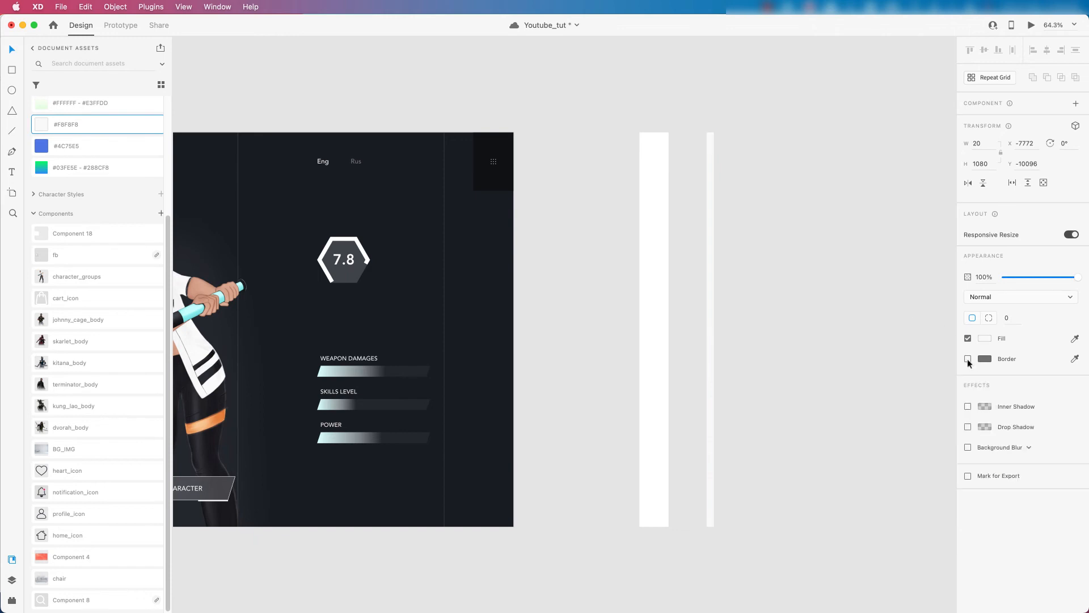
{"action": "left_click", "coordinate": [709, 238]}
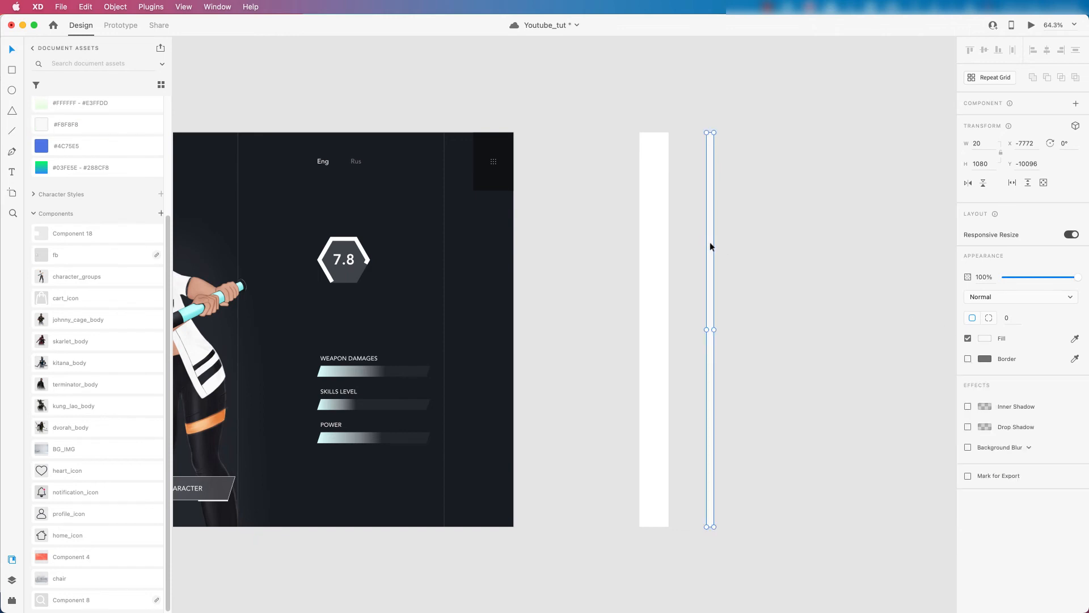
{"action": "left_click", "coordinate": [986, 338]}
{"action": "left_click", "coordinate": [958, 379]}
{"action": "left_click", "coordinate": [345, 266]}
{"action": "left_click", "coordinate": [784, 203]}
{"action": "scroll", "coordinate": [784, 204], "scroll_direction": "up", "scroll_amount": 3}
{"action": "left_click", "coordinate": [682, 151]}
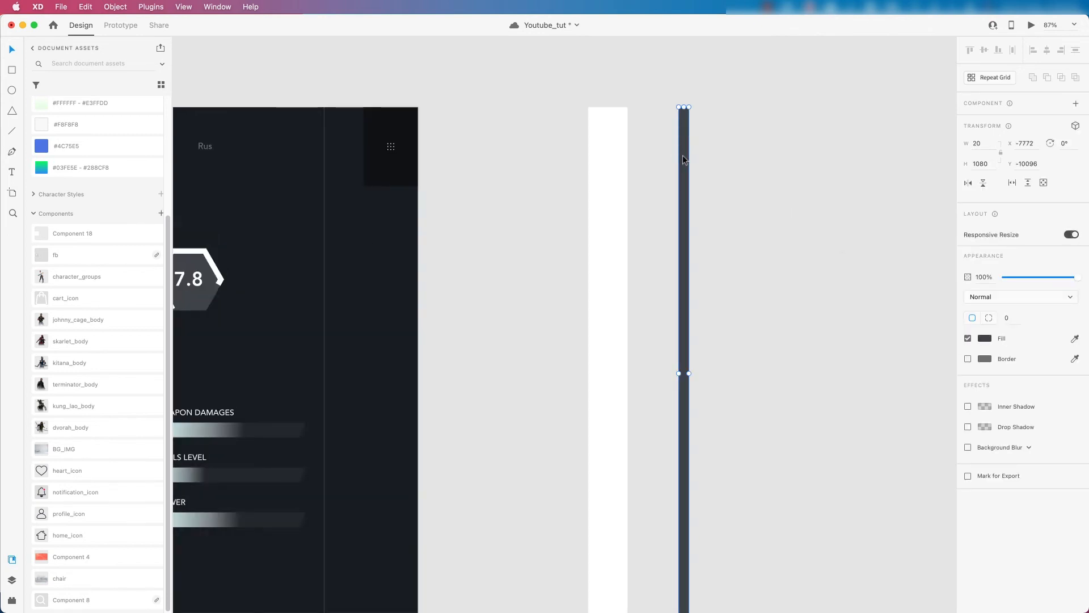
{"action": "left_click_drag", "start_coordinate": [682, 155], "coordinate": [333, 183]}
{"action": "key", "text": "super+z"}
Step: Place a copy of the dark grey bar beside the original with a gap of 20
{"action": "scroll", "coordinate": [597, 192], "scroll_direction": "down", "scroll_amount": 4}
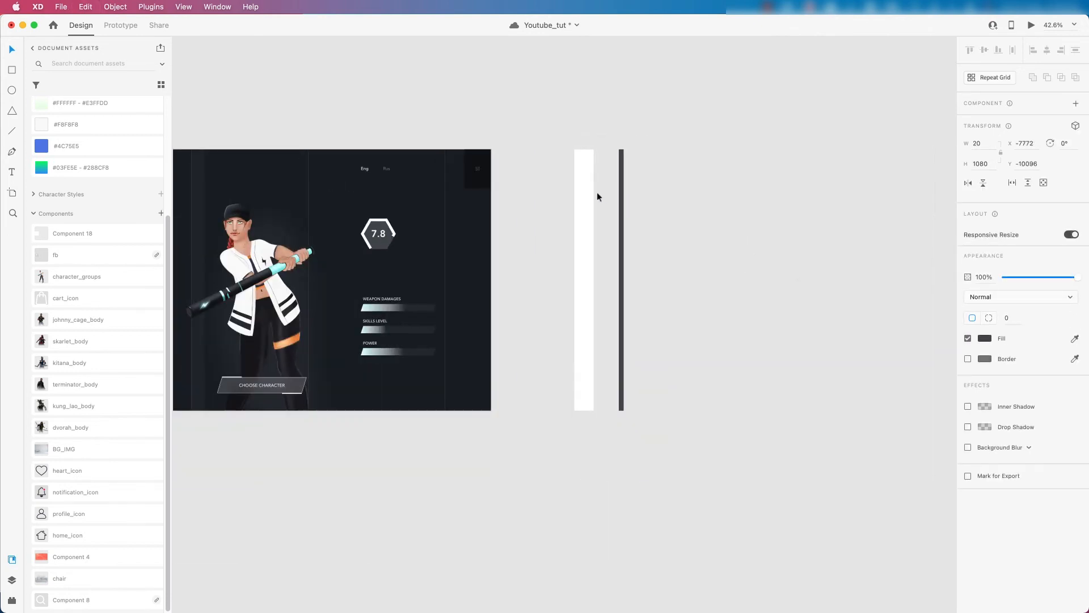
{"action": "scroll", "coordinate": [602, 195], "scroll_direction": "right", "scroll_amount": 2}
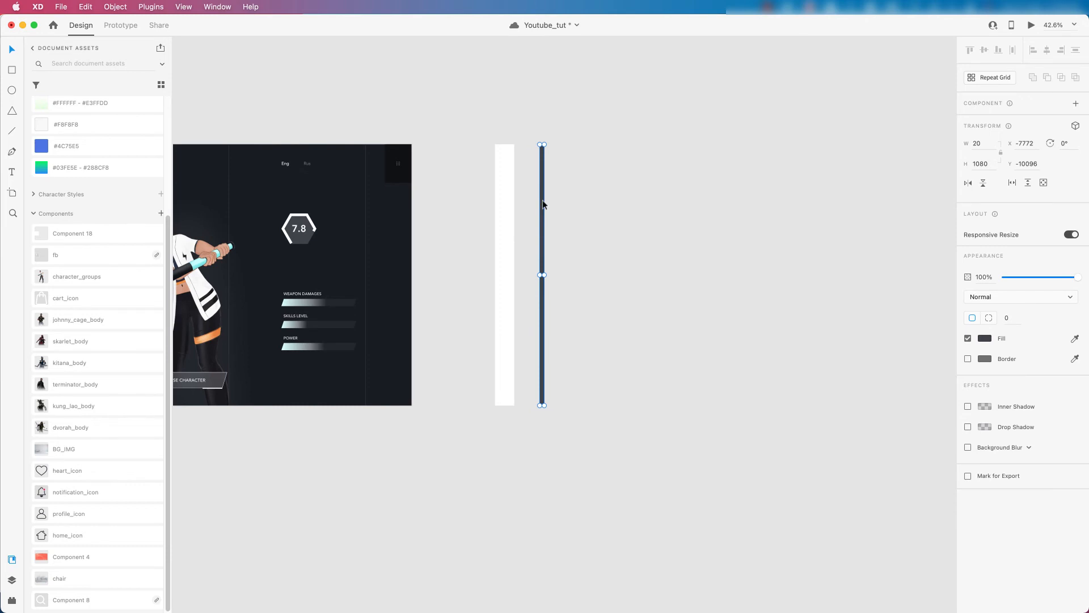
{"action": "left_click_drag", "start_coordinate": [543, 200], "coordinate": [551, 200]}
{"action": "key", "text": "Right"}
{"action": "key", "text": "Right"}
{"action": "key", "text": "Right"}
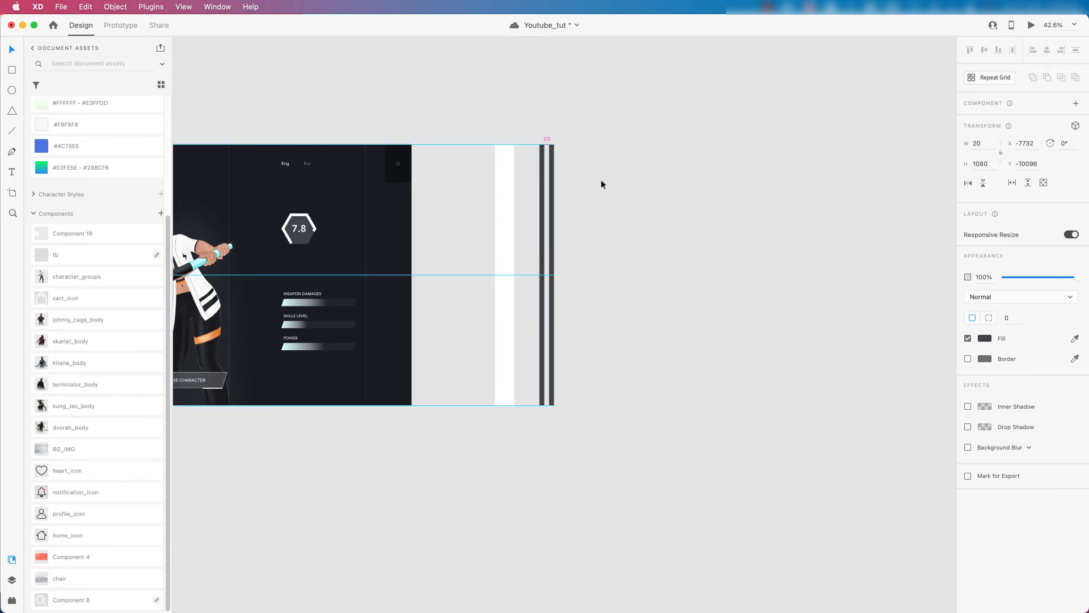
Step: Group the two dark grey bars and turn the group into a horizontal stack
{"action": "left_click", "coordinate": [542, 180], "text": "shift"}
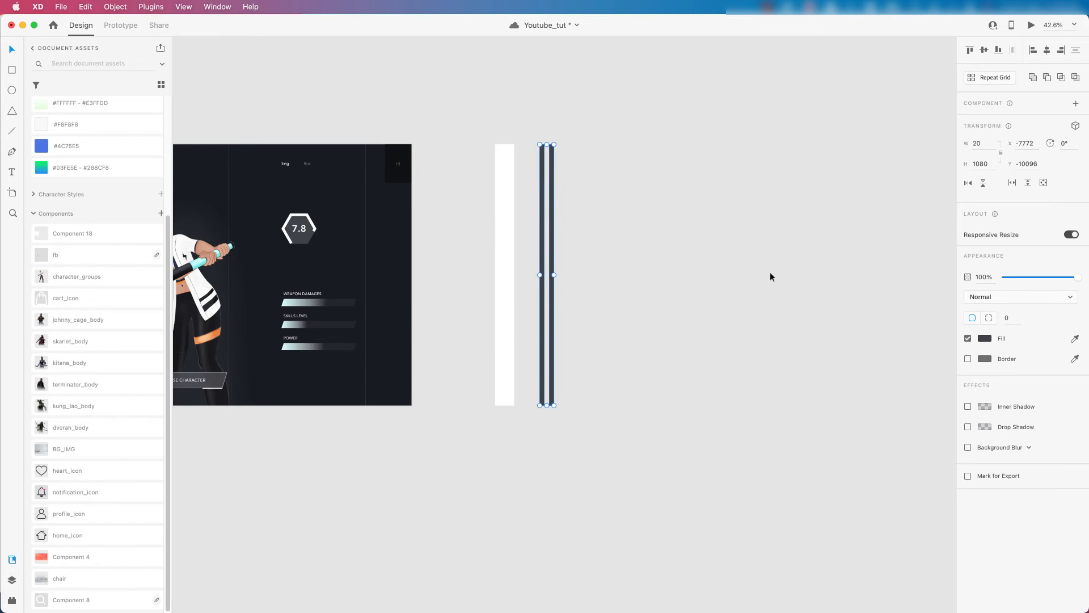
{"action": "key", "text": "super+g"}
{"action": "left_click", "coordinate": [966, 266]}
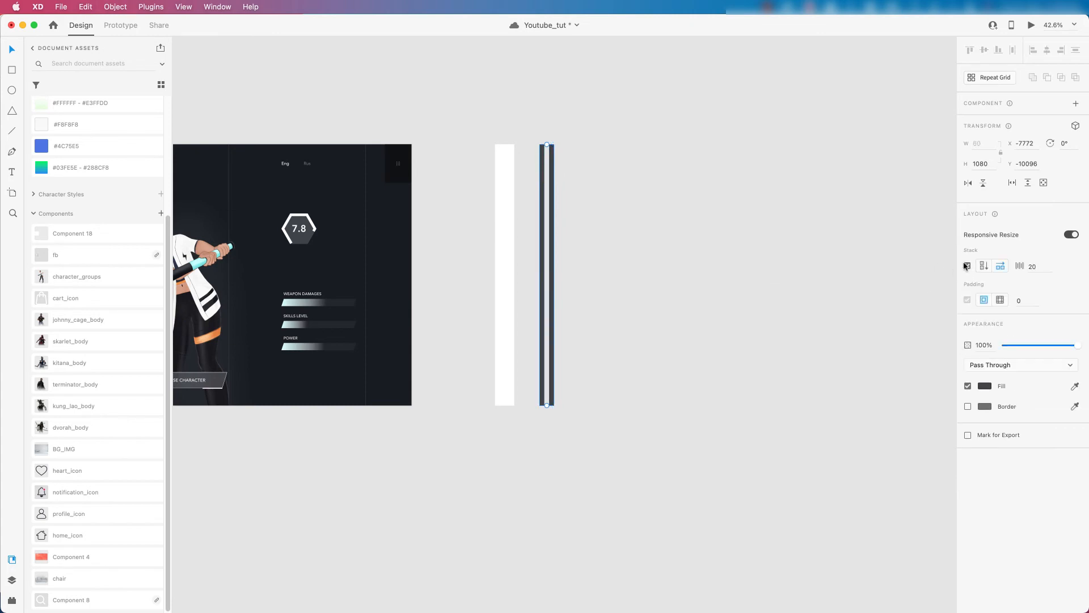
Step: Duplicate the second bar inside the stack fifteen times to build a row of evenly spaced stripes
{"action": "double_click", "coordinate": [552, 191]}
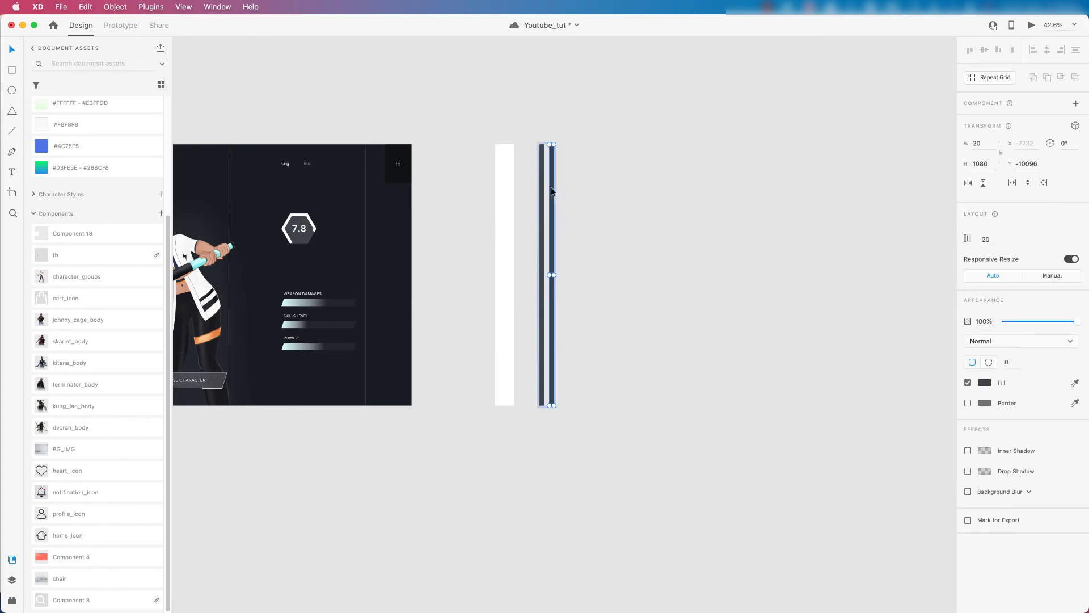
{"action": "key", "text": "super+d"}
{"action": "key", "text": "super+d"}
{"action": "key", "text": "super+d"}
{"action": "key", "text": "super+d"}
{"action": "key", "text": "super+d"}
{"action": "key", "text": "super+d"}
{"action": "key", "text": "super+d"}
{"action": "key", "text": "super+d"}
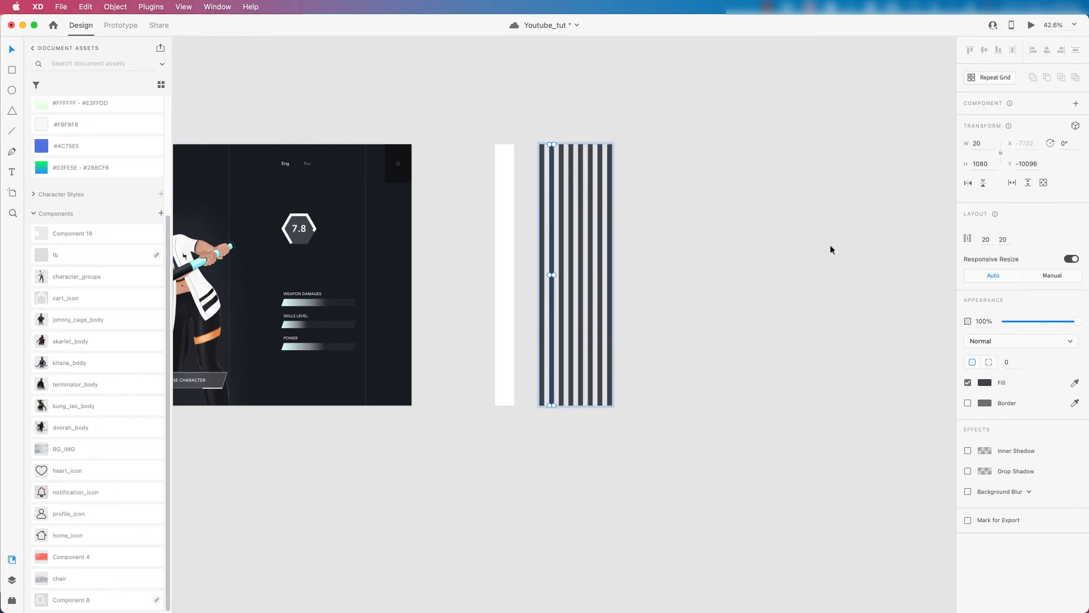
{"action": "key", "text": "super+d"}
{"action": "key", "text": "super+d"}
{"action": "key", "text": "super+d"}
{"action": "key", "text": "super+d"}
{"action": "key", "text": "super+d"}
{"action": "key", "text": "super+d"}
{"action": "key", "text": "super+d"}
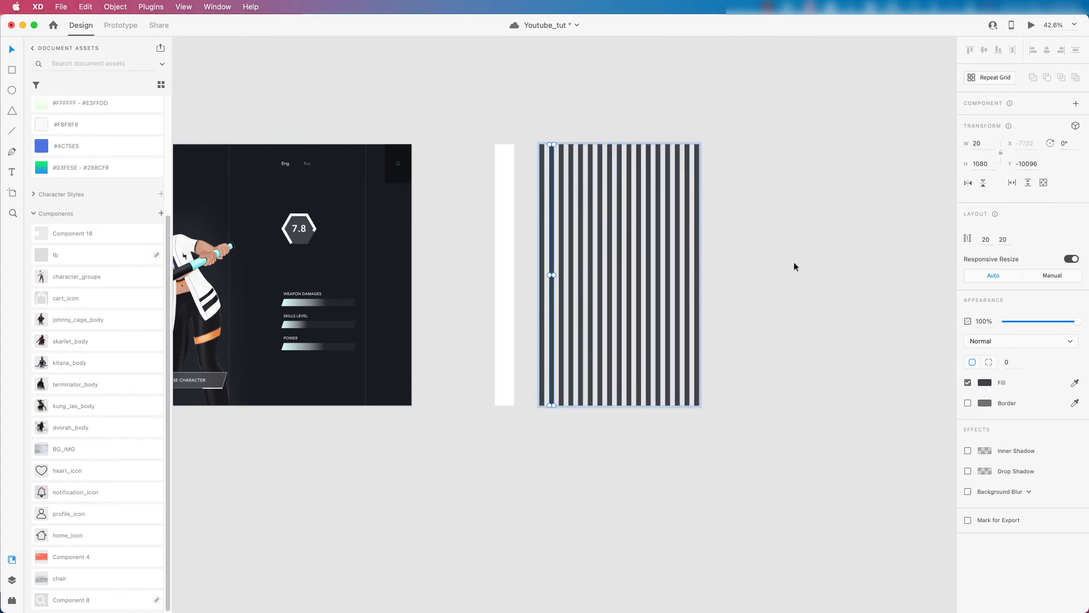
Step: Rotate the whole striped stack to 60°
{"action": "left_click", "coordinate": [794, 261]}
{"action": "scroll", "coordinate": [681, 235], "scroll_direction": "left", "scroll_amount": 3}
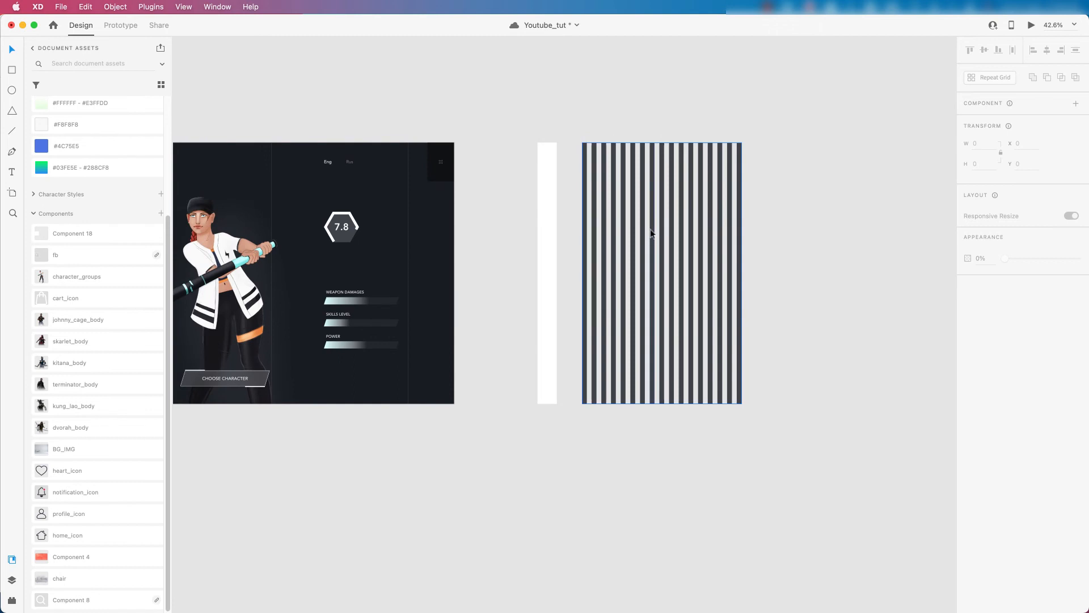
{"action": "left_click", "coordinate": [726, 316]}
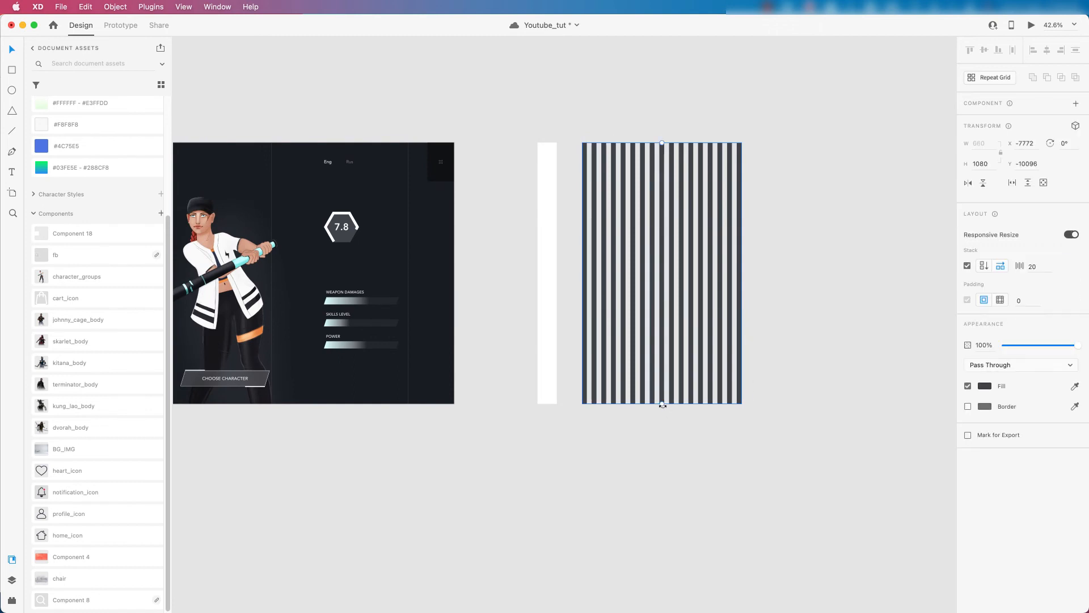
{"action": "left_click_drag", "start_coordinate": [662, 405], "coordinate": [518, 357]}
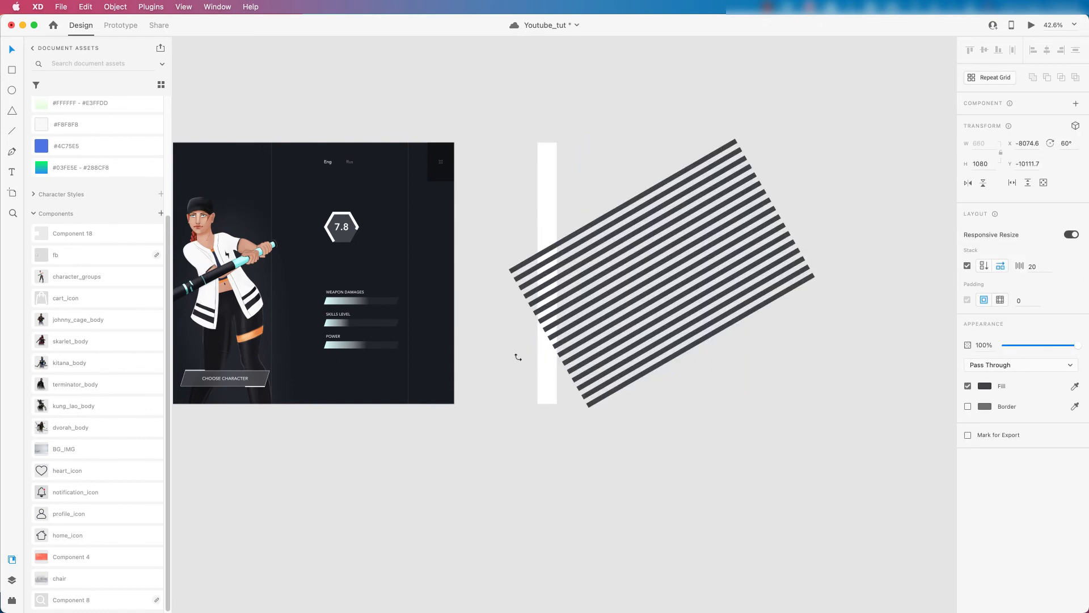
Step: Place the rotated stripes over the upper part of the white strip and move both farther from the artboard
{"action": "left_click_drag", "start_coordinate": [604, 264], "coordinate": [523, 119]}
{"action": "left_click", "coordinate": [549, 243], "text": "shift"}
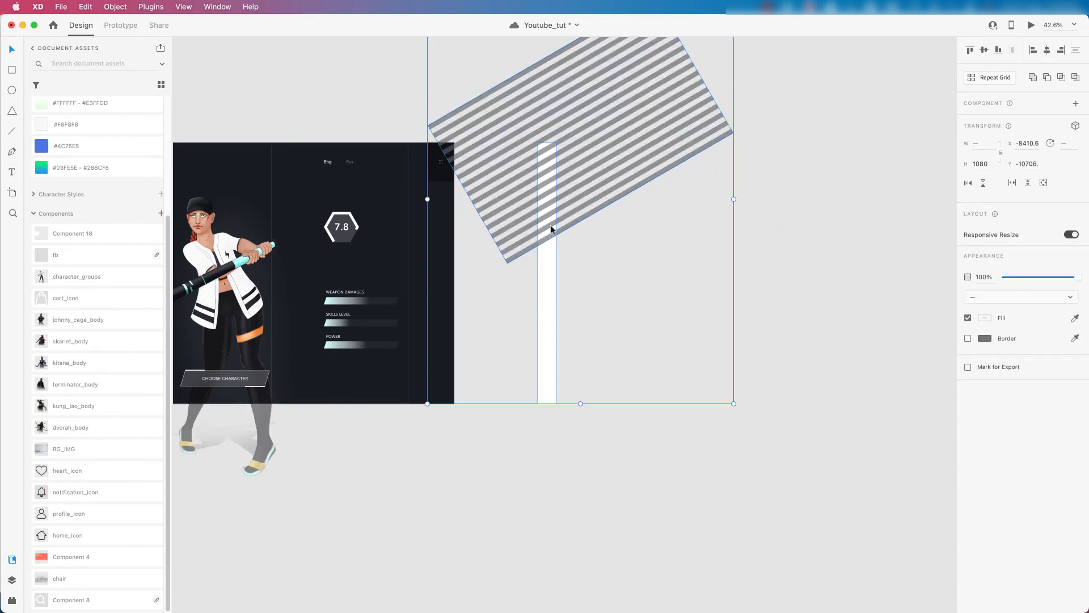
{"action": "left_click_drag", "start_coordinate": [550, 204], "coordinate": [620, 217]}
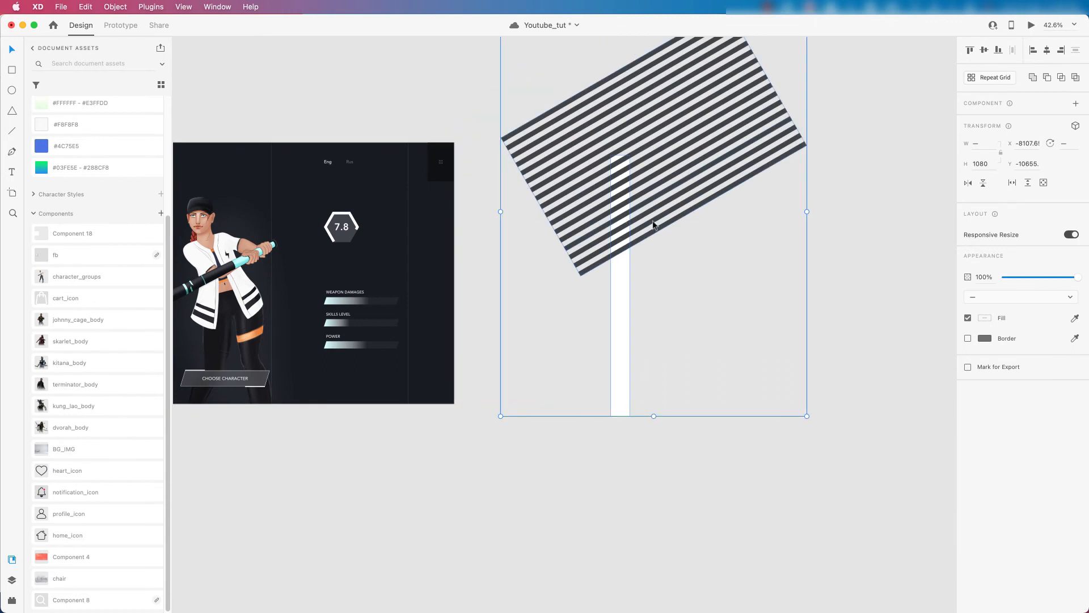
Step: Bring the white strip to the front of the striped stack
{"action": "right_click", "coordinate": [652, 225]}
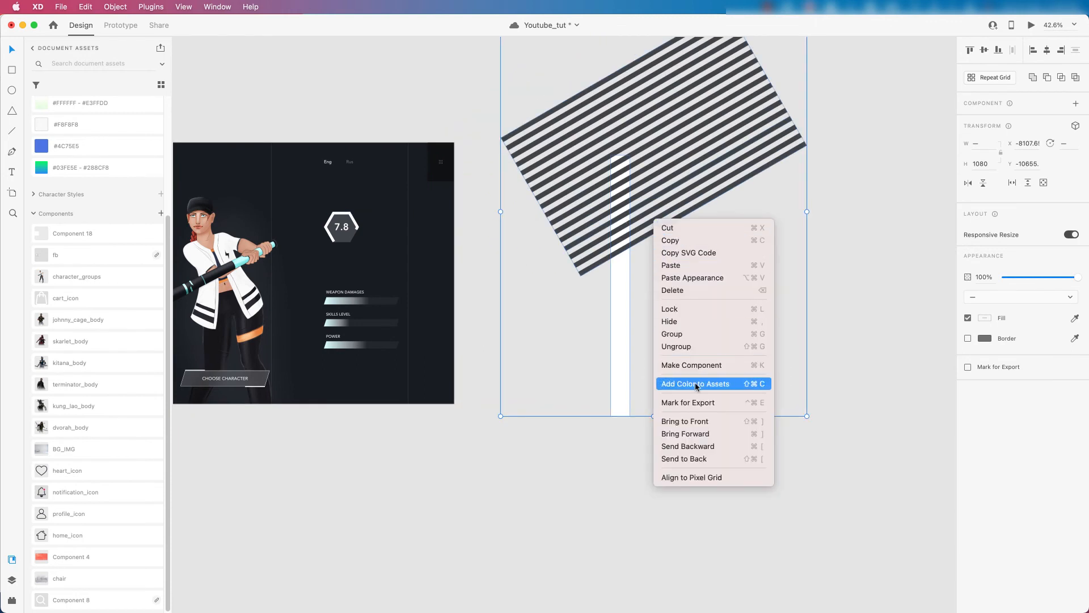
{"action": "left_click", "coordinate": [683, 322]}
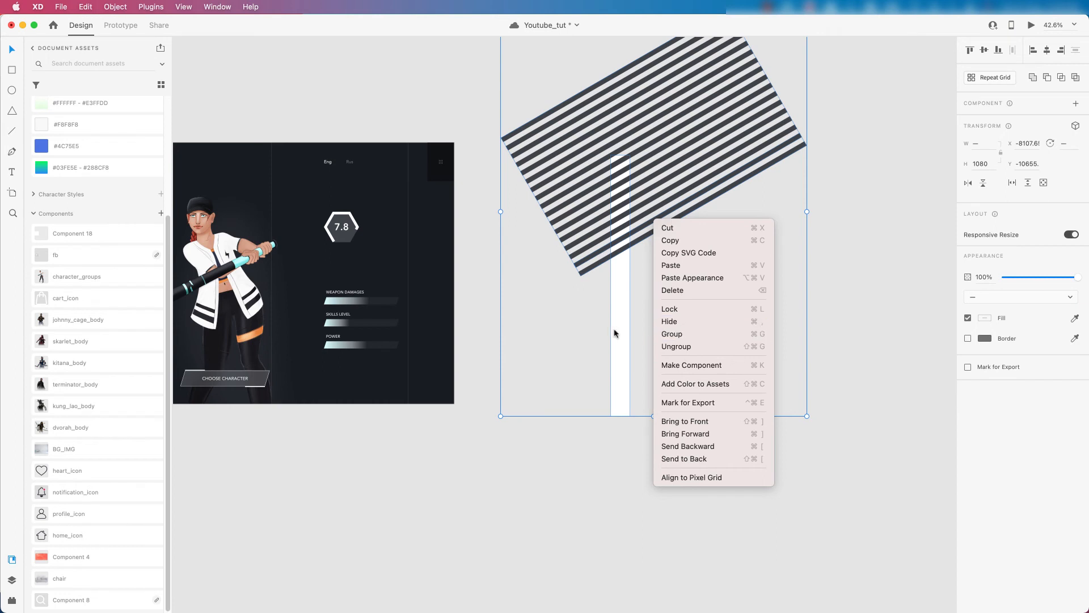
{"action": "left_click", "coordinate": [615, 340]}
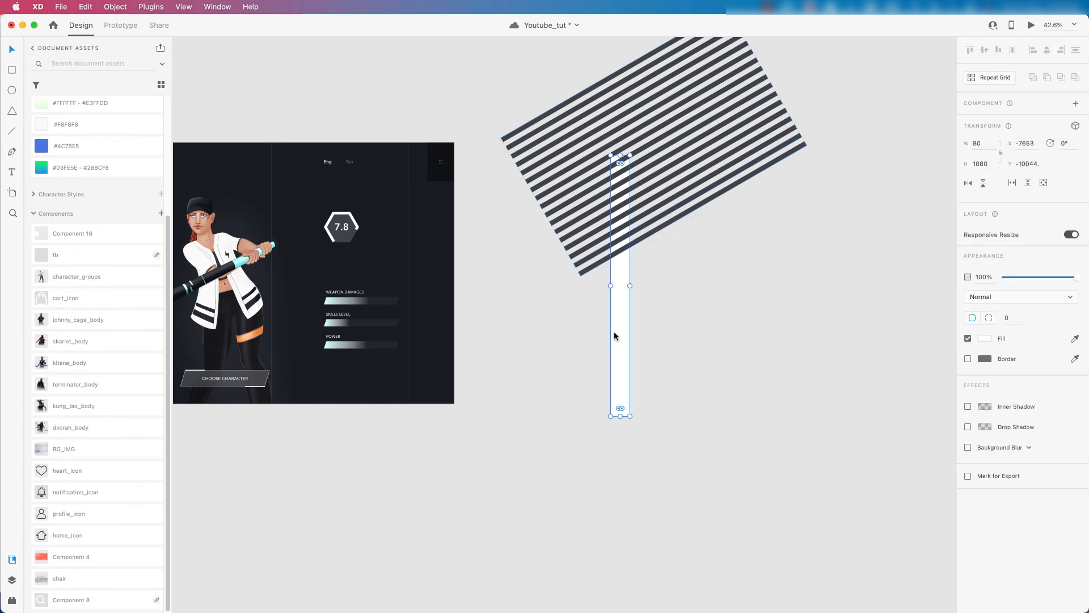
{"action": "right_click", "coordinate": [615, 330]}
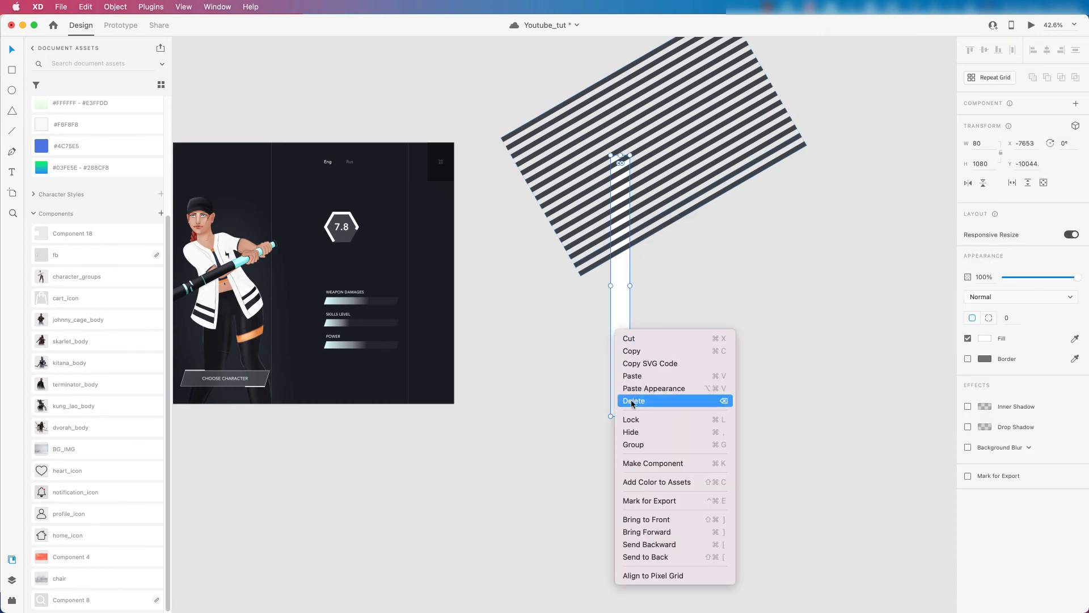
{"action": "left_click", "coordinate": [652, 519]}
Step: Mask the diagonal stripes with the white strip's shape
{"action": "left_click", "coordinate": [642, 210], "text": "shift"}
{"action": "right_click", "coordinate": [643, 211]}
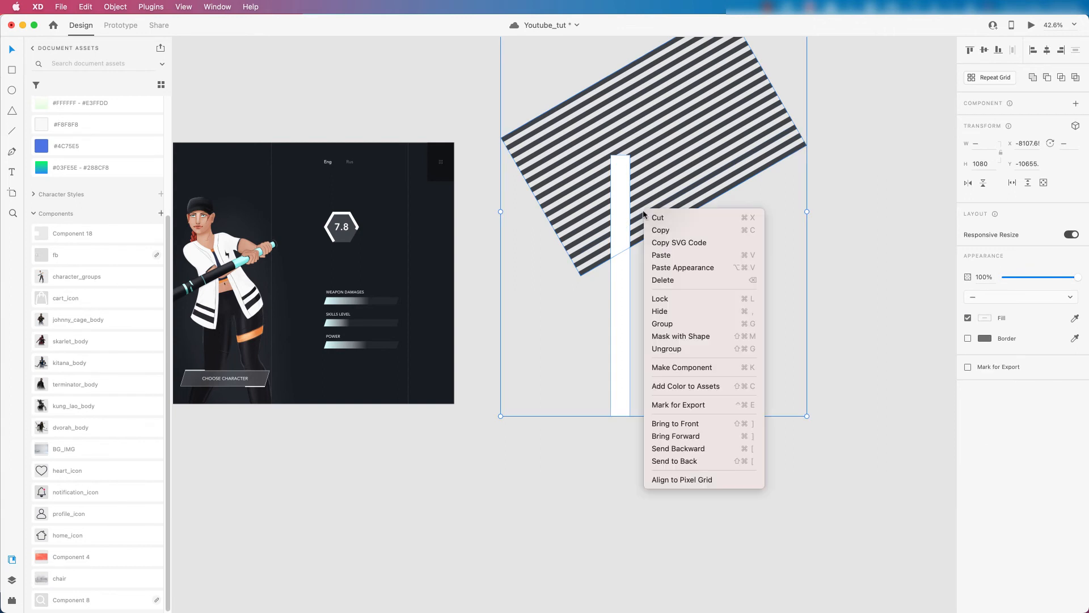
{"action": "left_click", "coordinate": [678, 338]}
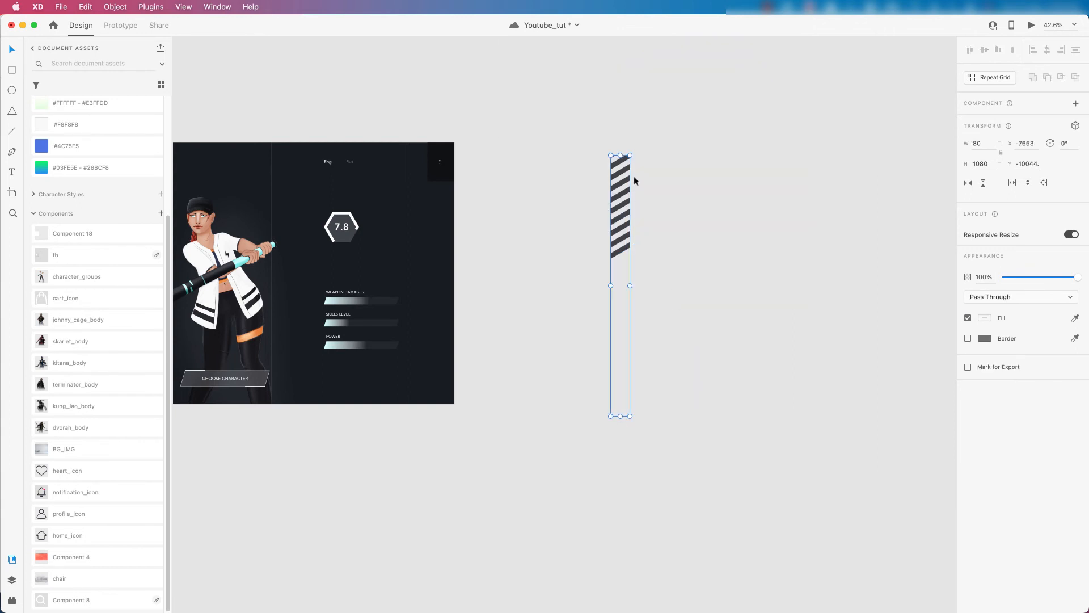
{"action": "left_click_drag", "start_coordinate": [675, 281], "coordinate": [681, 284]}
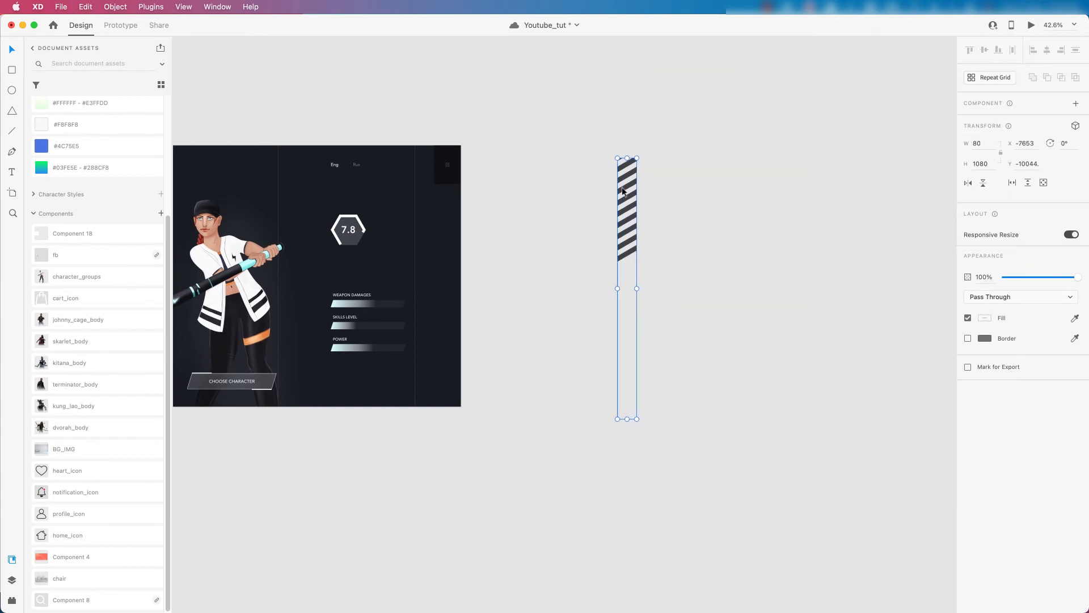
Step: Place the masked stripe strip on the artboard beside the dark menu block, at X 1730 and Y 0
{"action": "left_click_drag", "start_coordinate": [622, 190], "coordinate": [420, 177]}
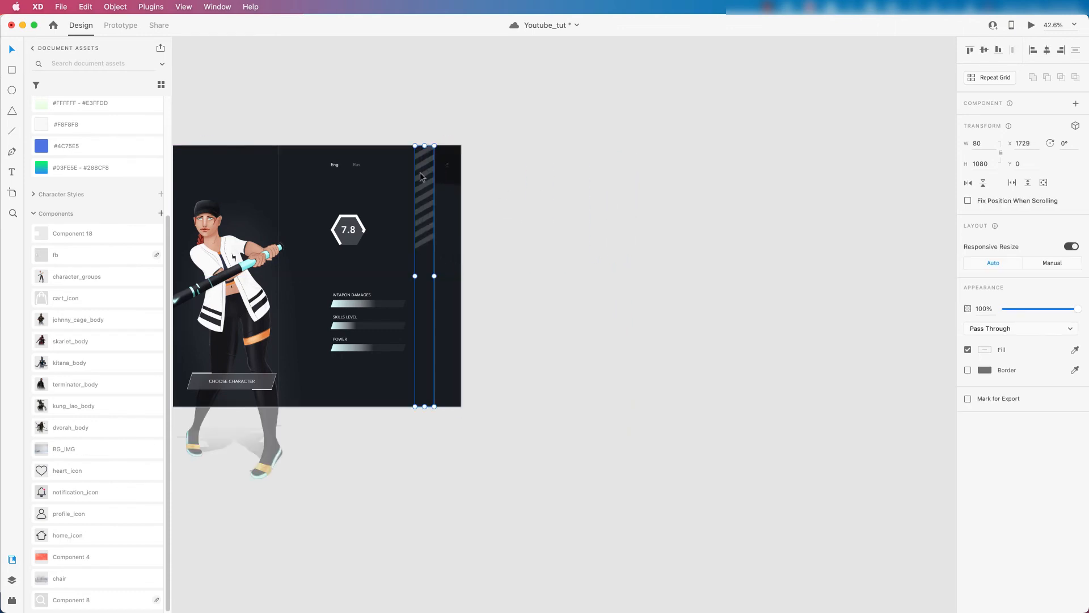
{"action": "scroll", "coordinate": [400, 146], "scroll_direction": "up", "scroll_amount": 5}
{"action": "scroll", "coordinate": [398, 163], "scroll_direction": "down", "scroll_amount": 3}
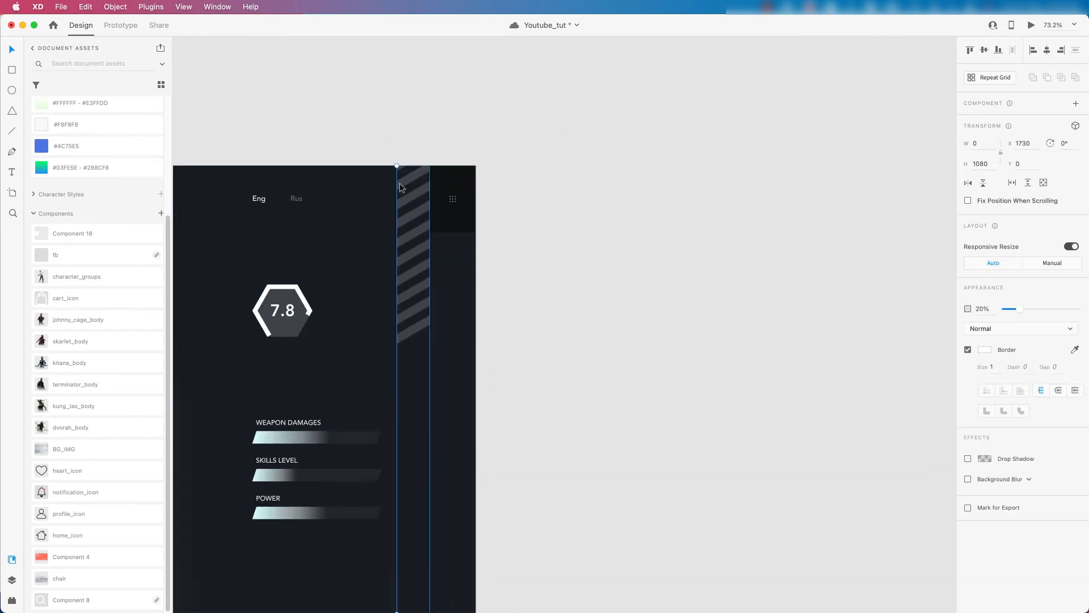
{"action": "left_click", "coordinate": [553, 221]}
{"action": "scroll", "coordinate": [383, 164], "scroll_direction": "up", "scroll_amount": 4}
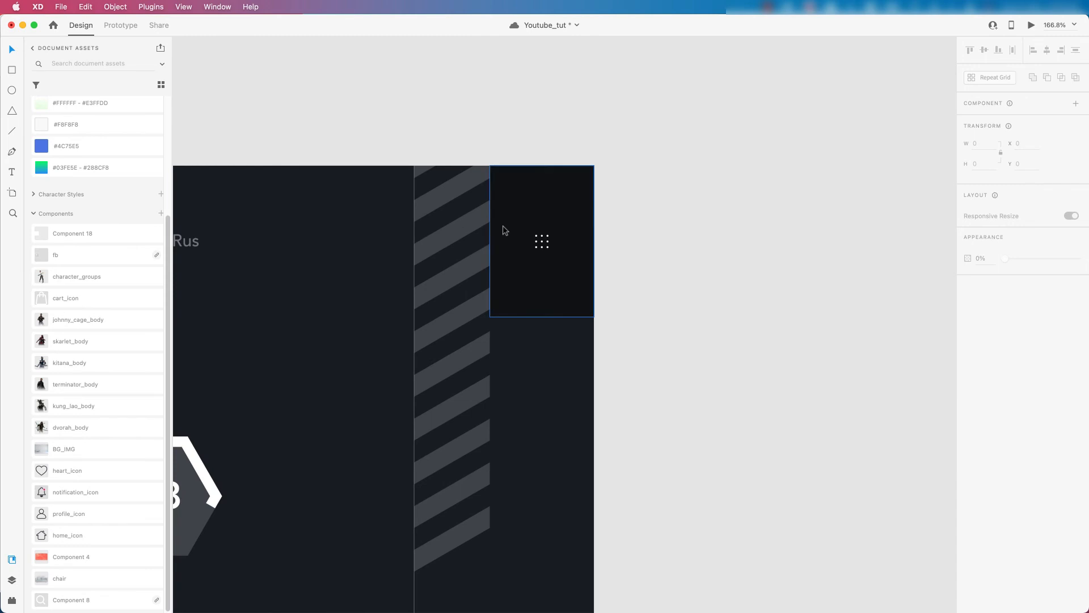
{"action": "left_click", "coordinate": [455, 190]}
{"action": "scroll", "coordinate": [454, 189], "scroll_direction": "down", "scroll_amount": 2}
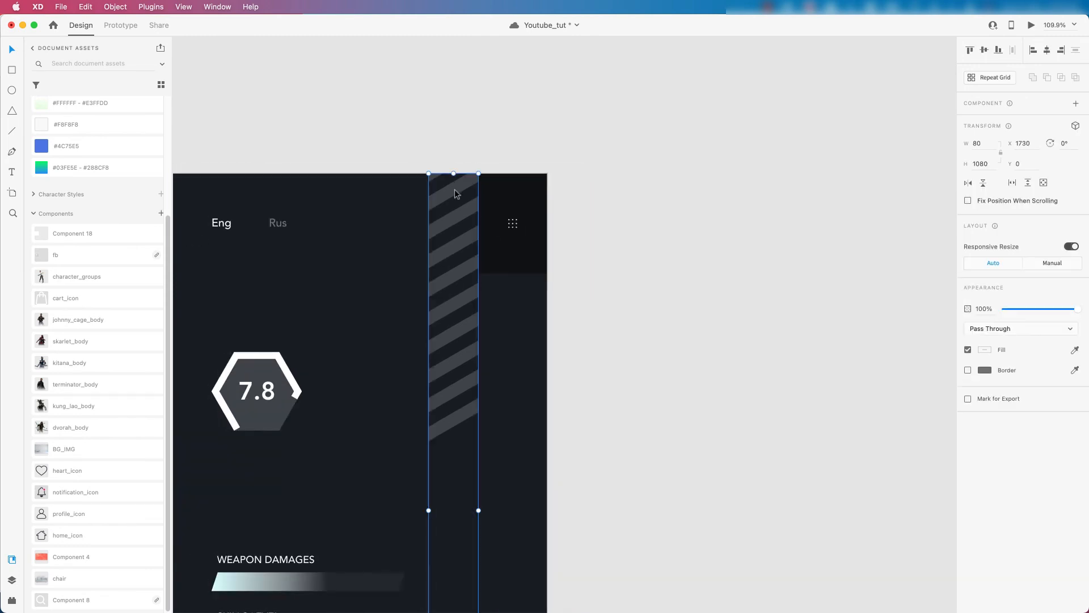
Step: Move the diagonal stripes and their mask shape upward together so the striped section extends past the artboard's top edge
{"action": "double_click", "coordinate": [454, 189]}
{"action": "left_click_drag", "start_coordinate": [454, 189], "coordinate": [462, 77]}
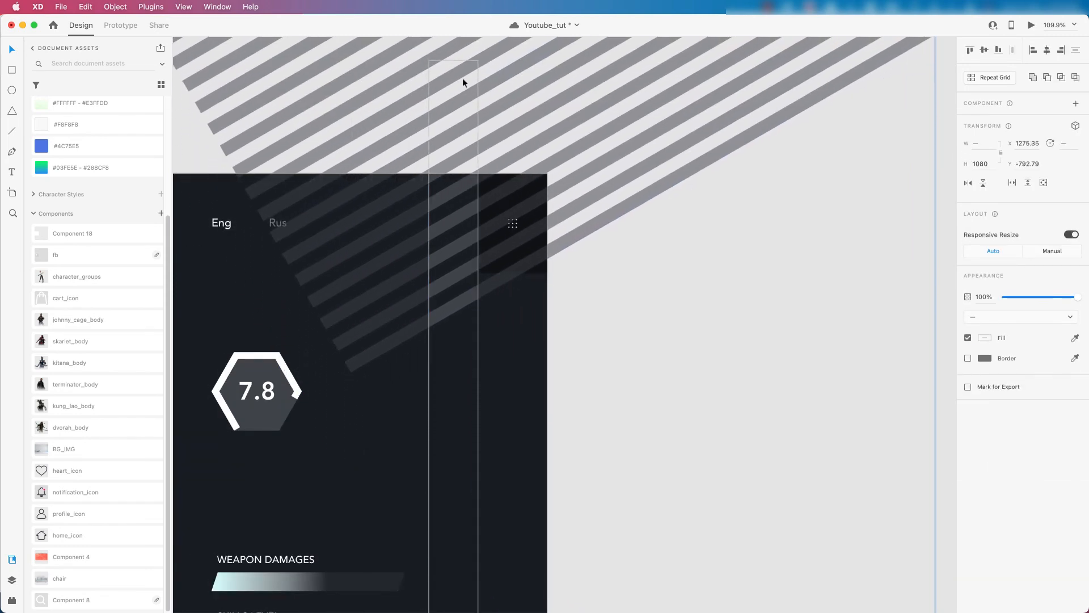
{"action": "left_click", "coordinate": [662, 296]}
{"action": "scroll", "coordinate": [555, 270], "scroll_direction": "down", "scroll_amount": 3}
{"action": "left_click", "coordinate": [506, 243]}
{"action": "double_click", "coordinate": [506, 243]}
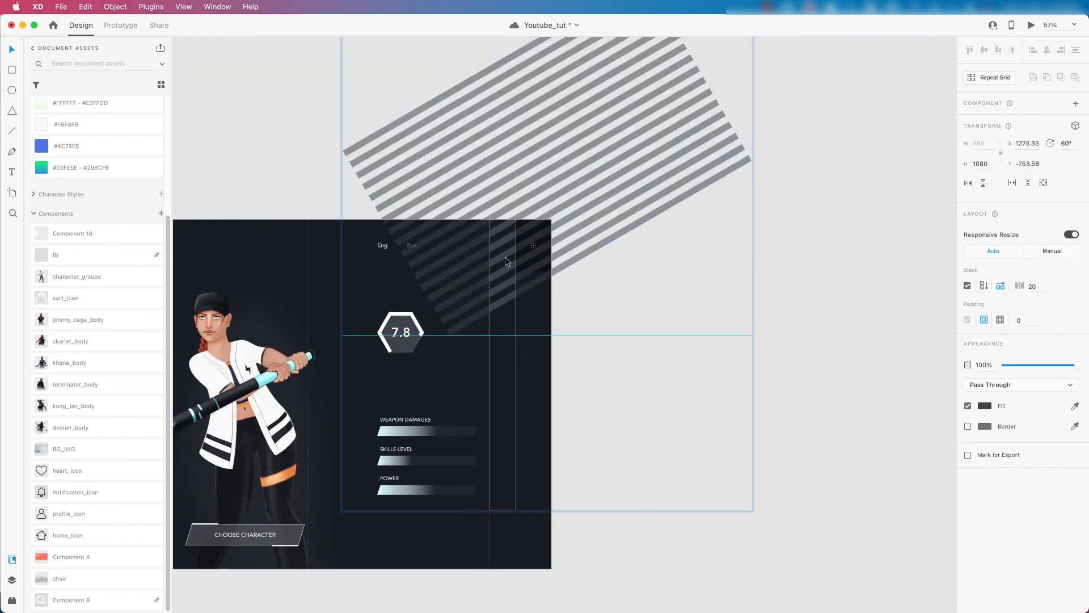
{"action": "left_click", "coordinate": [636, 271]}
{"action": "scroll", "coordinate": [606, 278], "scroll_direction": "down", "scroll_amount": 5}
{"action": "scroll", "coordinate": [559, 311], "scroll_direction": "up", "scroll_amount": 5}
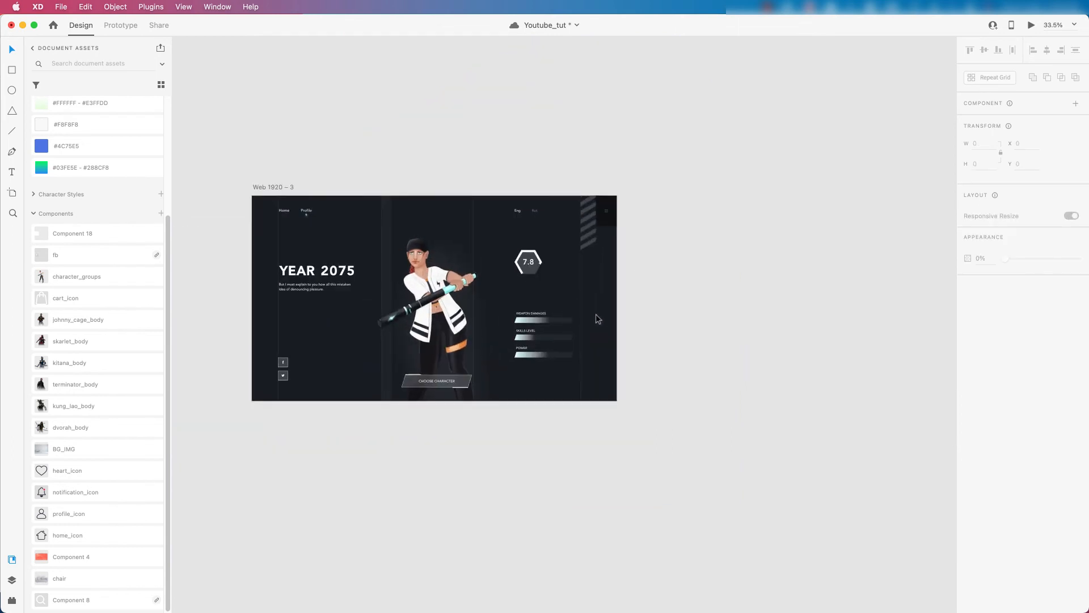
{"action": "scroll", "coordinate": [591, 332], "scroll_direction": "left", "scroll_amount": 2}
{"action": "scroll", "coordinate": [531, 330], "scroll_direction": "left", "scroll_amount": 2}
{"action": "scroll", "coordinate": [510, 273], "scroll_direction": "up", "scroll_amount": 3}
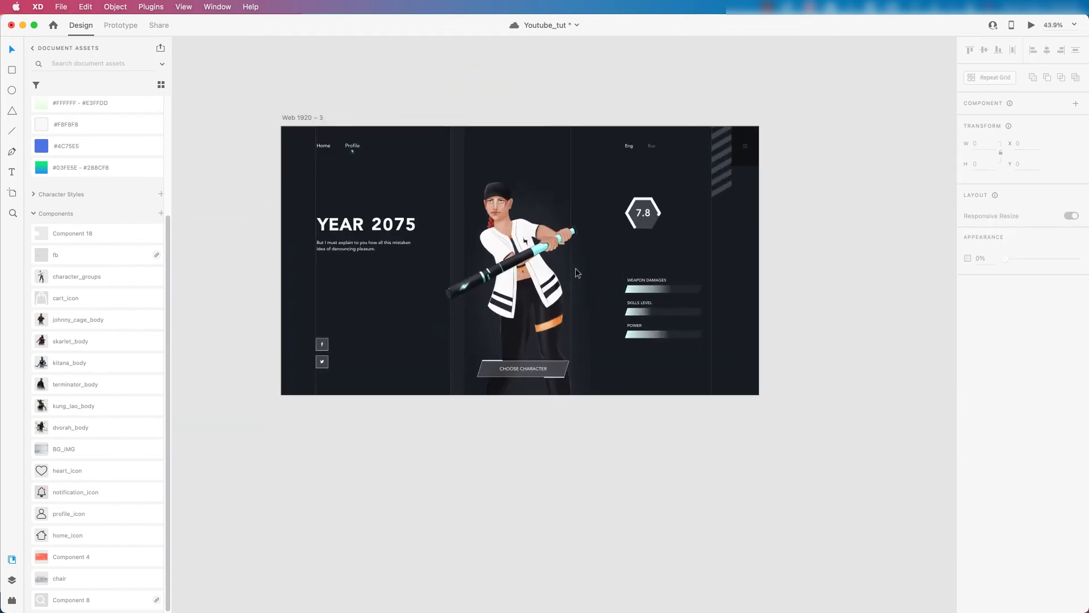
{"action": "scroll", "coordinate": [568, 301], "scroll_direction": "down", "scroll_amount": 1}
{"action": "scroll", "coordinate": [567, 301], "scroll_direction": "right", "scroll_amount": 1}
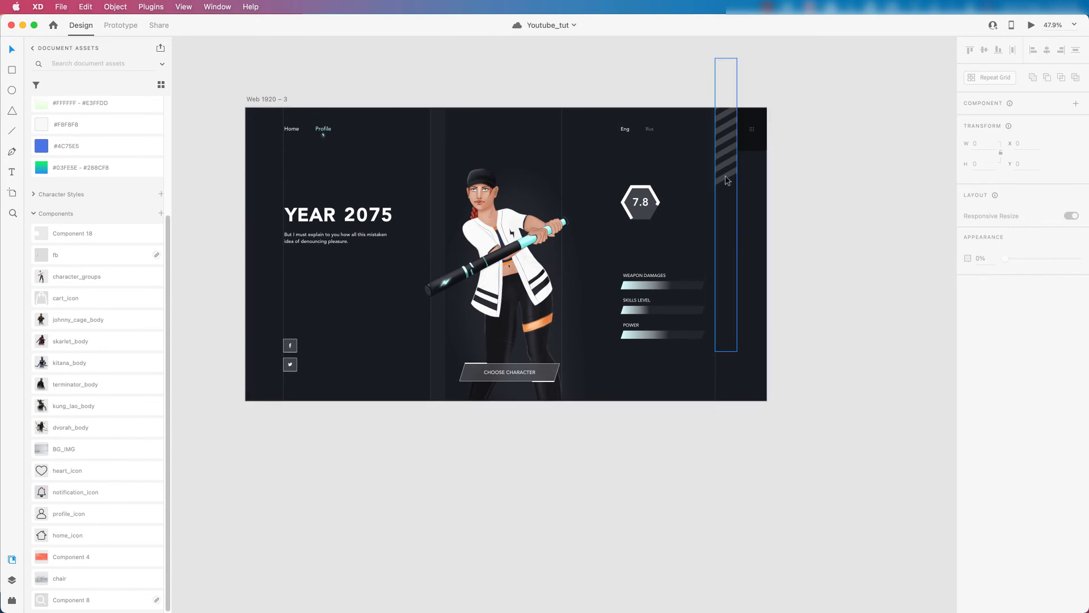
{"action": "double_click", "coordinate": [725, 175]}
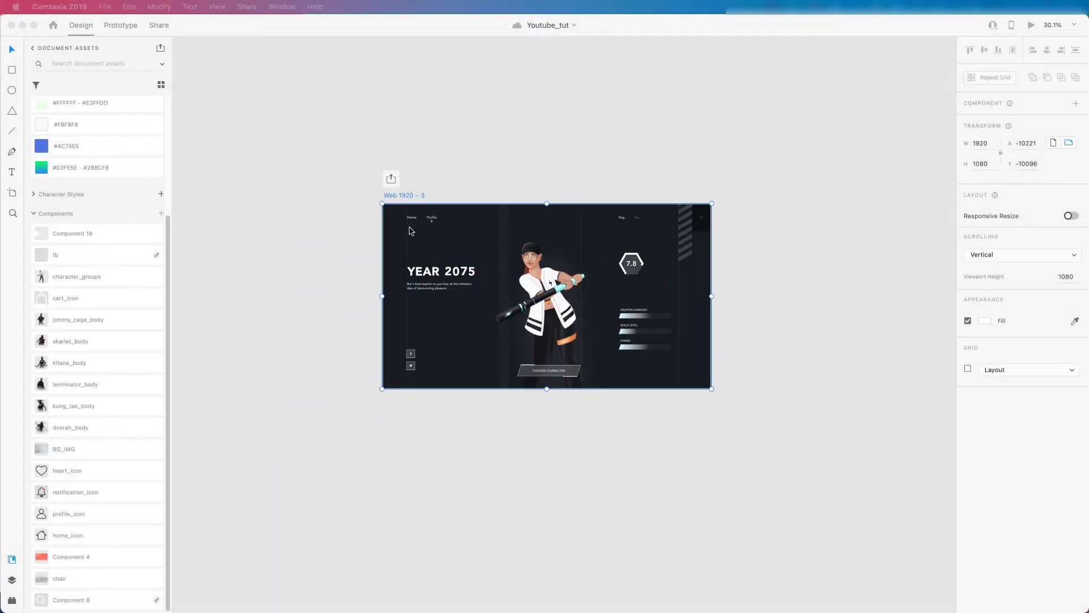
{"action": "scroll", "coordinate": [398, 205], "scroll_direction": "up", "scroll_amount": 2}
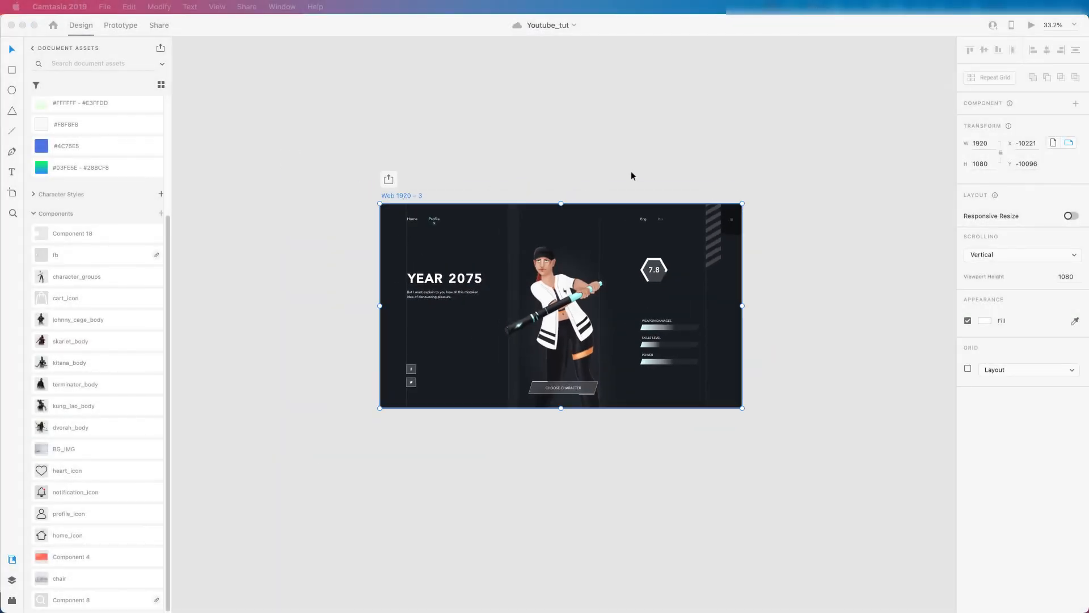
{"action": "left_click", "coordinate": [648, 175]}
{"action": "key", "text": "space"}
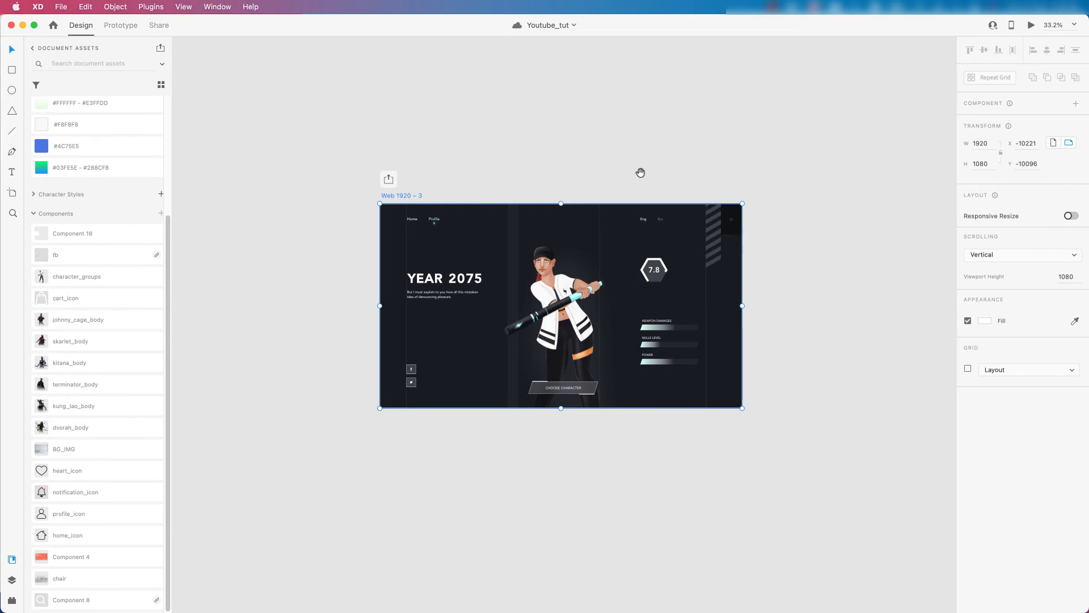
{"action": "left_click_drag", "start_coordinate": [640, 172], "coordinate": [589, 151]}
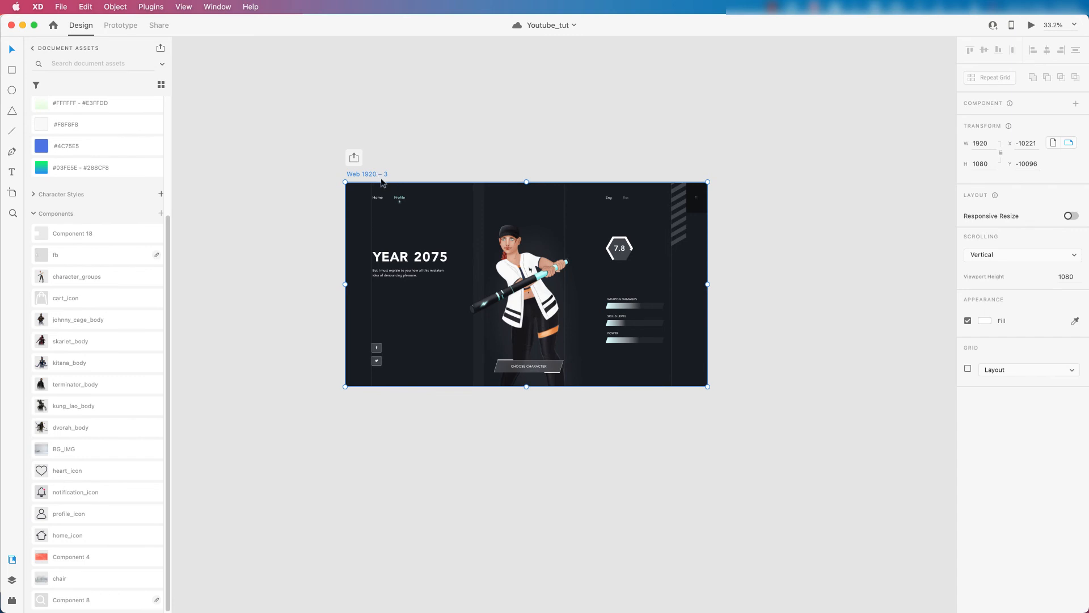
Step: Duplicate the Web 1920 – 3 artboard and place the copy above the original
{"action": "scroll", "coordinate": [490, 203], "scroll_direction": "down", "scroll_amount": 5}
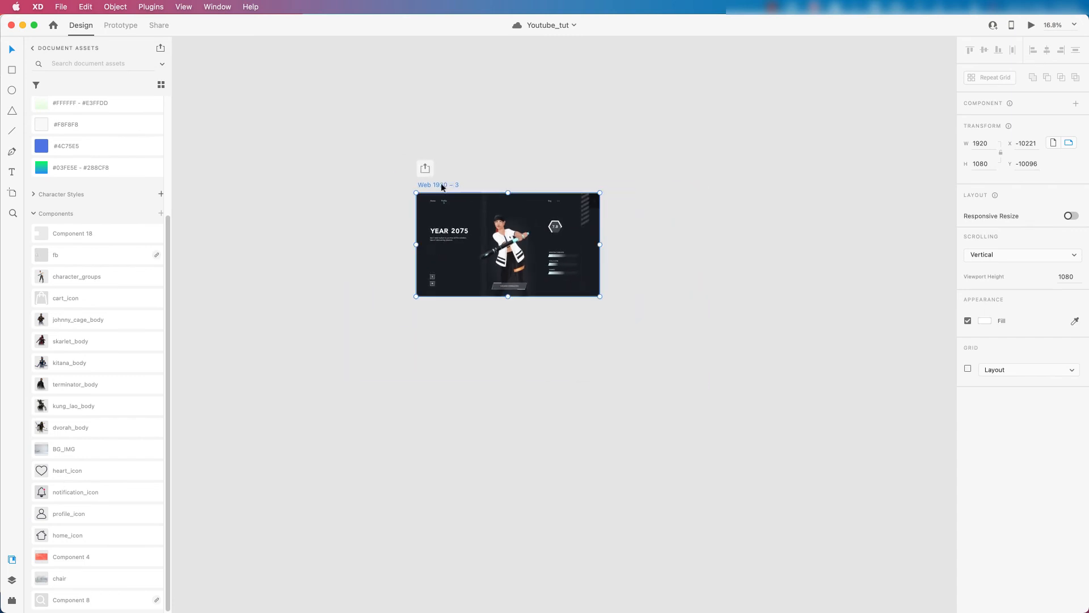
{"action": "left_click_drag", "start_coordinate": [441, 182], "coordinate": [423, 89]}
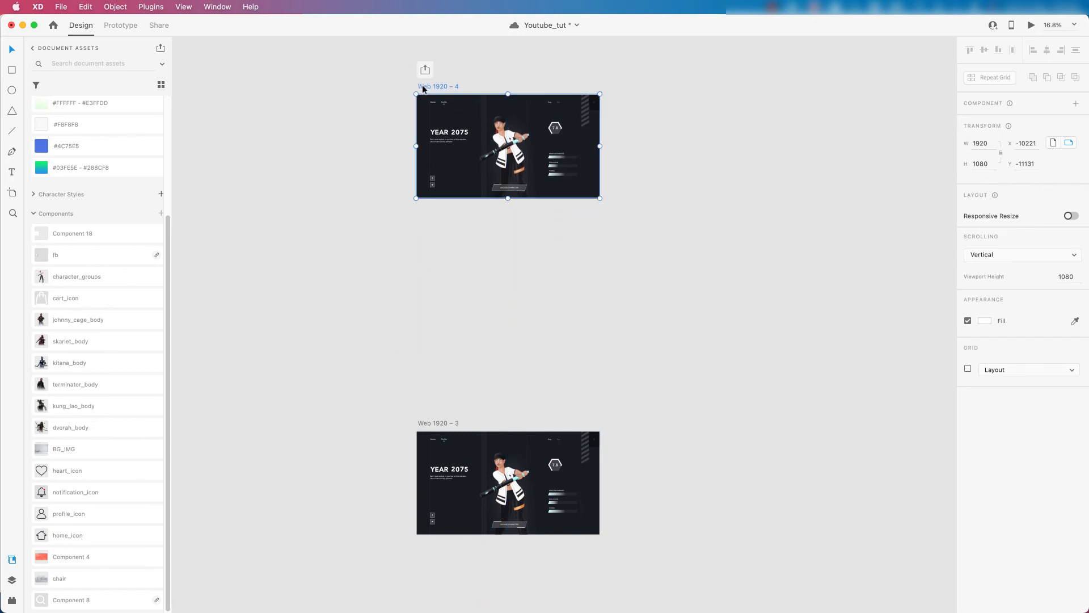
{"action": "left_click_drag", "start_coordinate": [495, 79], "coordinate": [451, 127]}
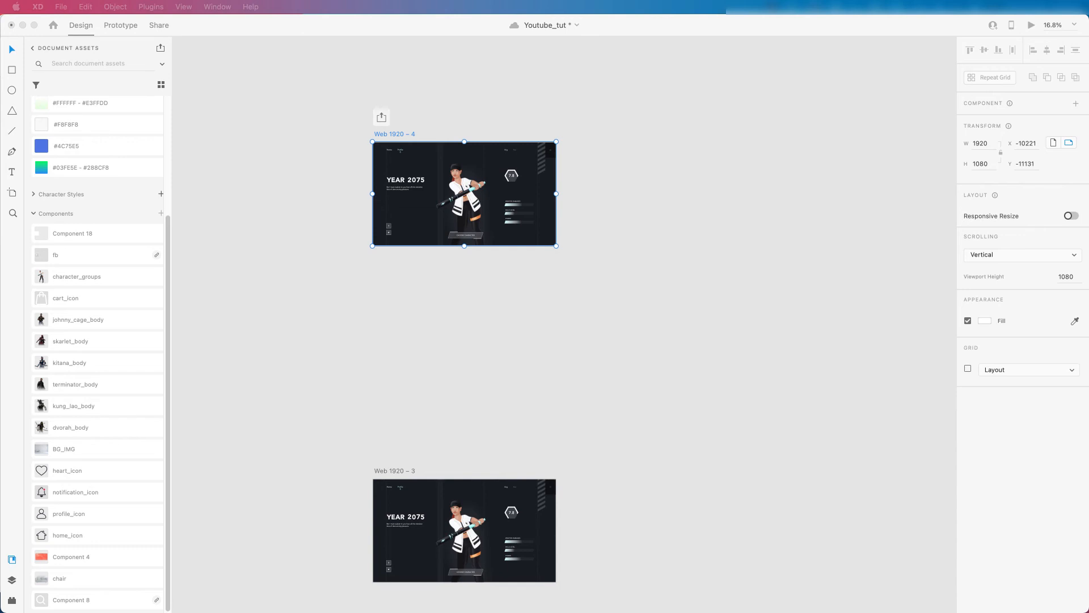
{"action": "scroll", "coordinate": [410, 176], "scroll_direction": "up", "scroll_amount": 10}
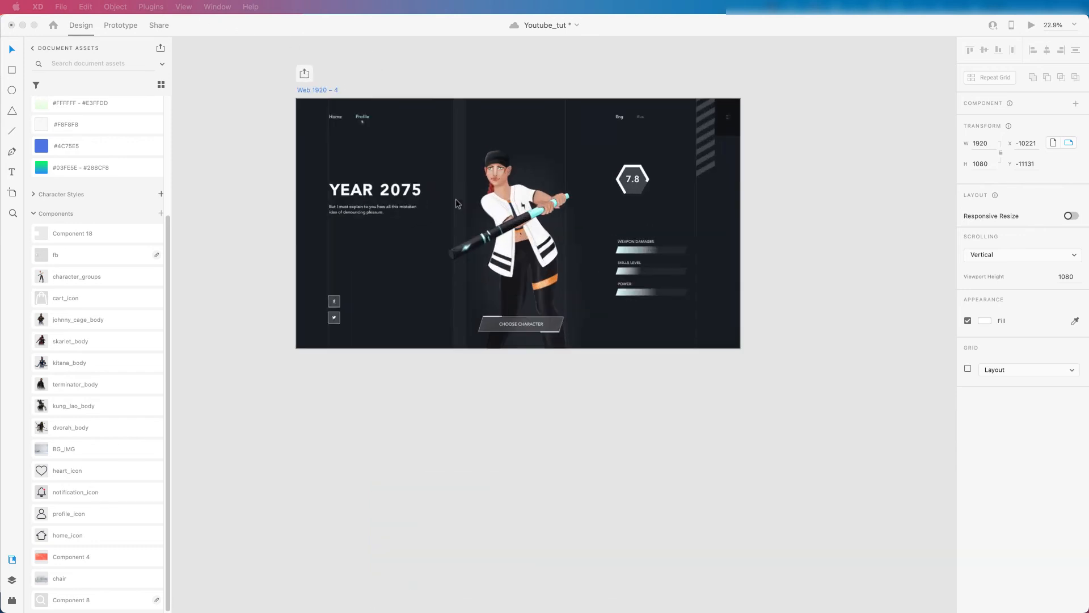
{"action": "scroll", "coordinate": [431, 195], "scroll_direction": "down", "scroll_amount": 5}
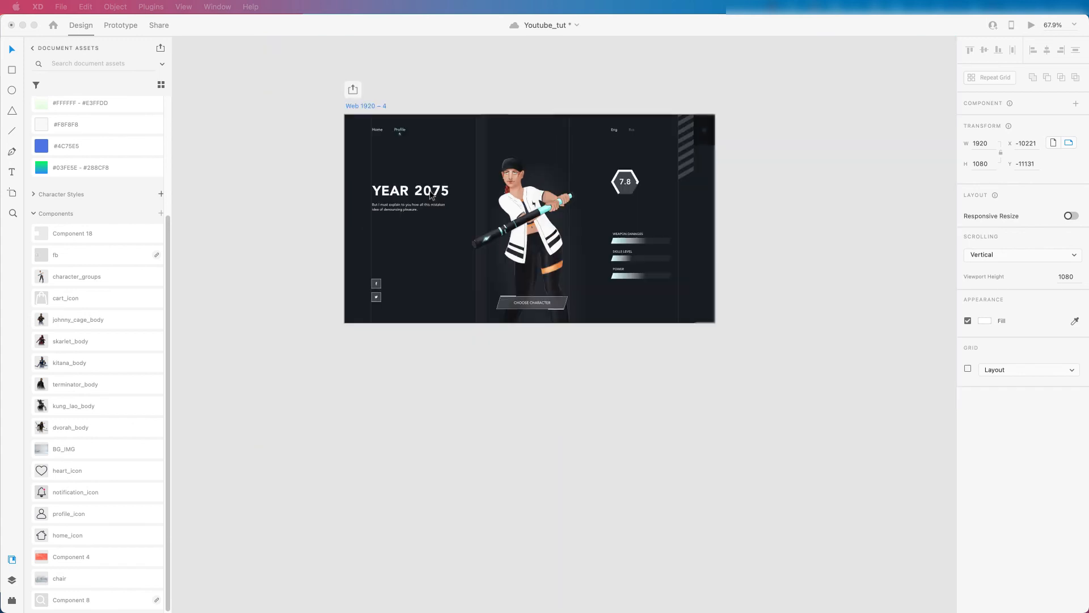
{"action": "scroll", "coordinate": [404, 227], "scroll_direction": "down", "scroll_amount": 5}
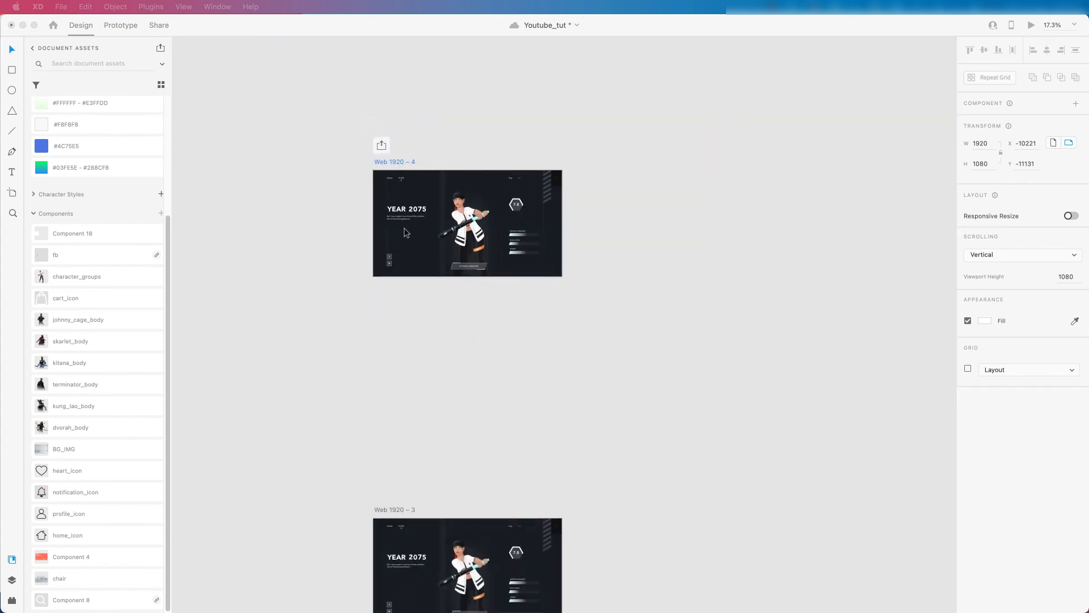
{"action": "scroll", "coordinate": [448, 361], "scroll_direction": "down", "scroll_amount": 1}
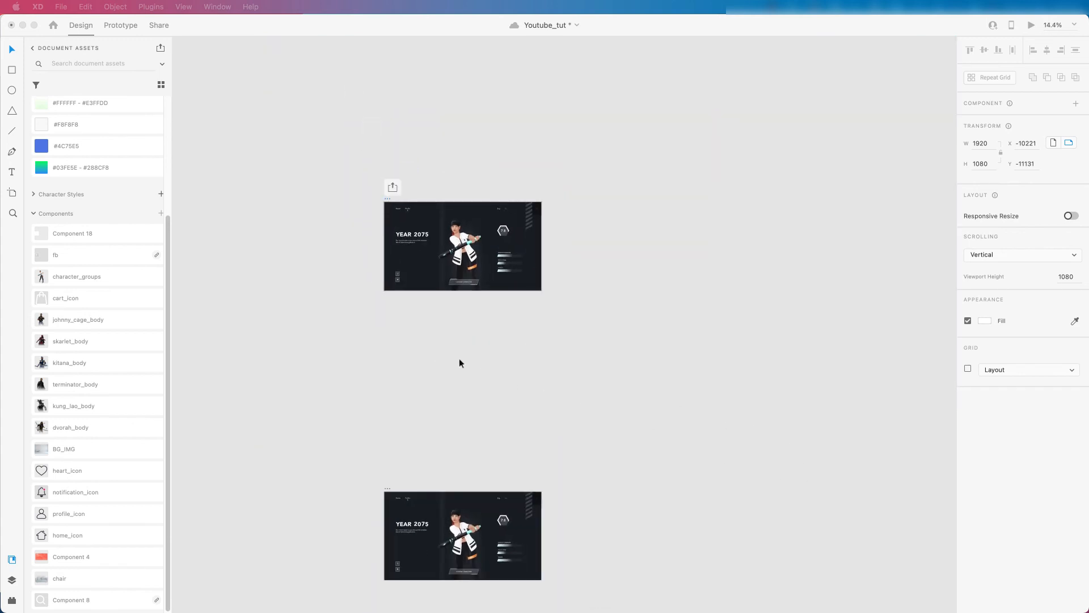
{"action": "left_click", "coordinate": [533, 380]}
{"action": "left_click_drag", "start_coordinate": [528, 356], "coordinate": [449, 300]}
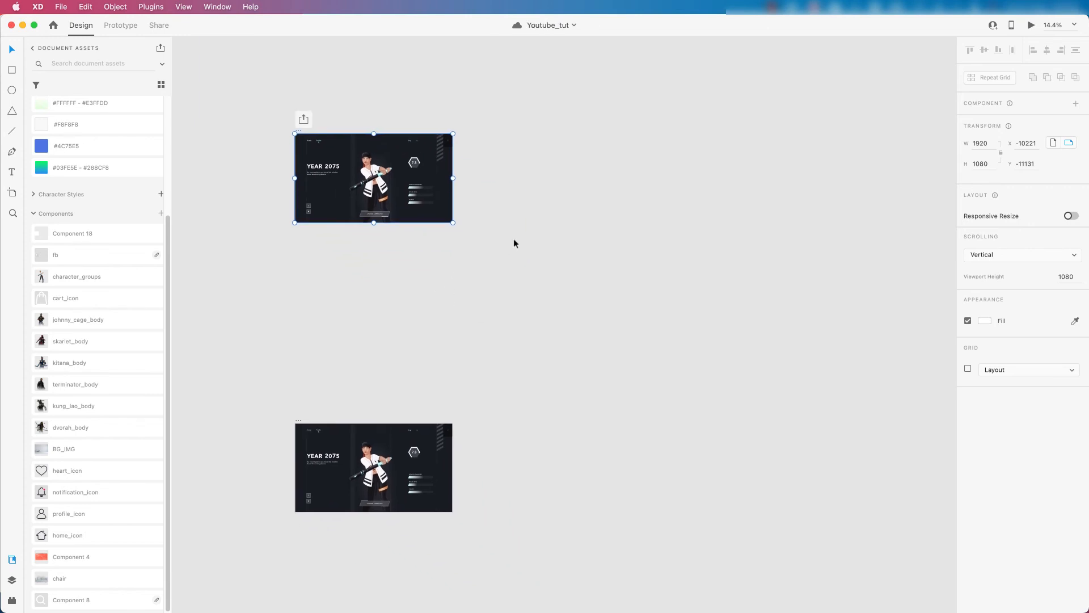
{"action": "left_click_drag", "start_coordinate": [514, 244], "coordinate": [553, 241]}
Step: Open the masked 2075 digits on the Web 1920 – 4 artboard for editing
{"action": "scroll", "coordinate": [372, 147], "scroll_direction": "up", "scroll_amount": 6}
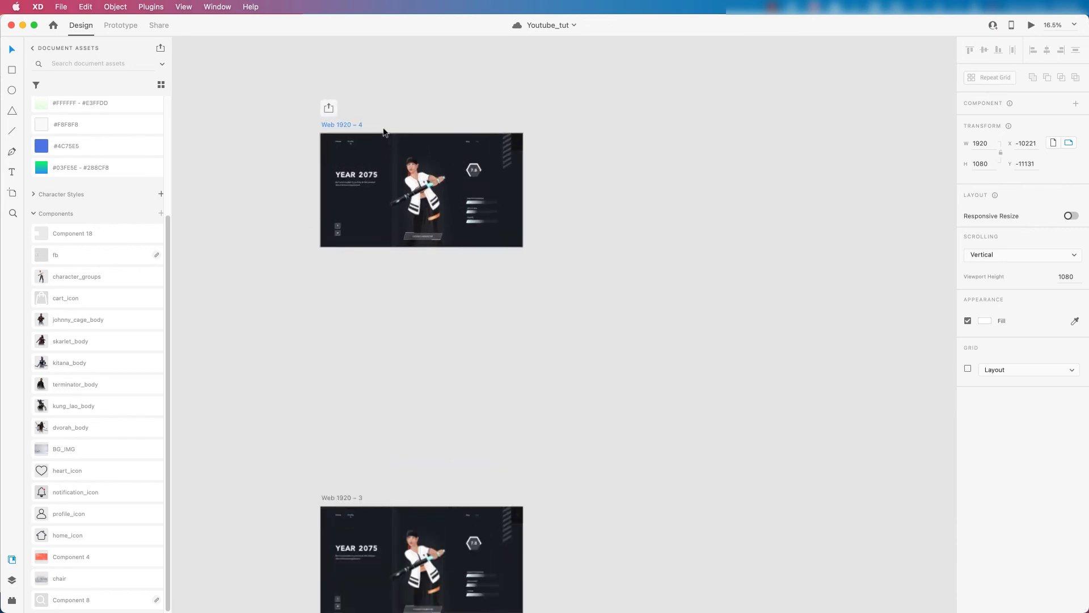
{"action": "left_click", "coordinate": [361, 193]}
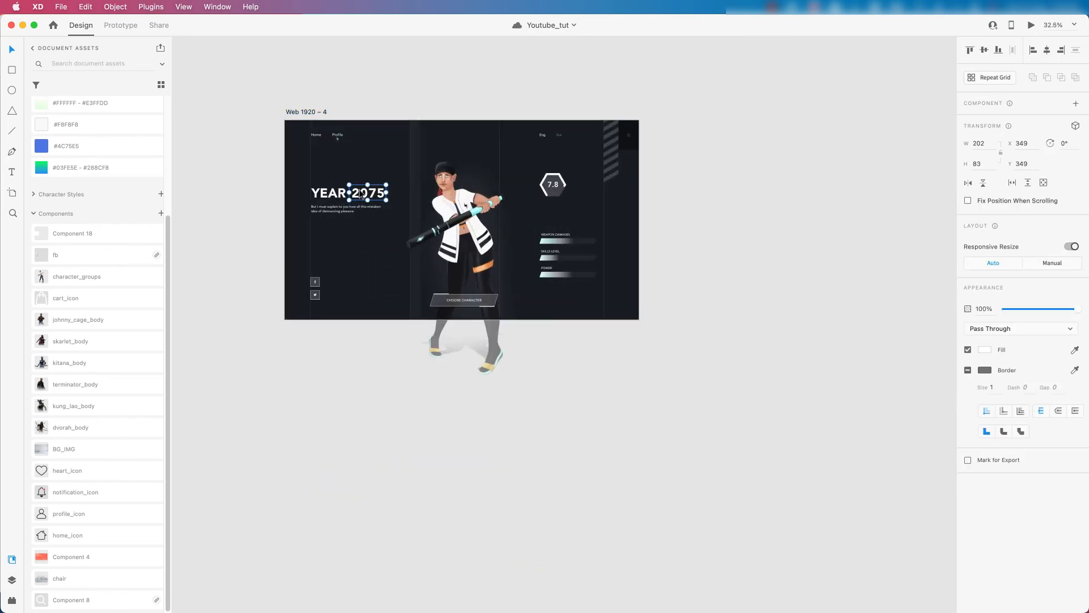
{"action": "double_click", "coordinate": [361, 193]}
{"action": "scroll", "coordinate": [361, 194], "scroll_direction": "up", "scroll_amount": 3}
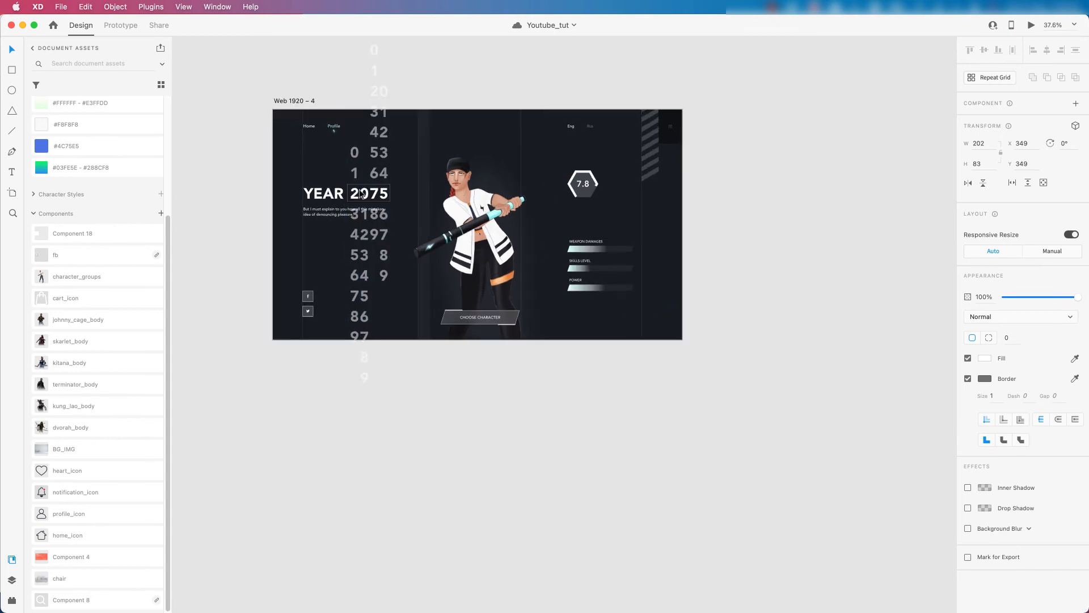
{"action": "scroll", "coordinate": [361, 194], "scroll_direction": "up", "scroll_amount": 1}
{"action": "left_click_drag", "start_coordinate": [361, 193], "coordinate": [344, 295]}
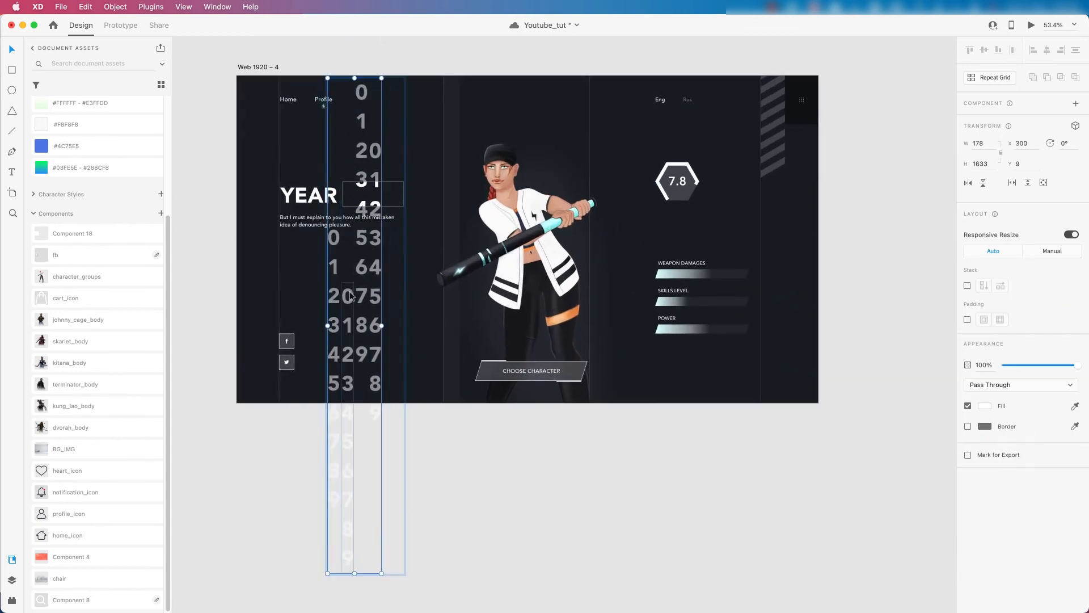
{"action": "key", "text": "super+z"}
Step: Select the four digit columns of the year individually and align their top edges
{"action": "double_click", "coordinate": [356, 196]}
{"action": "left_click_drag", "start_coordinate": [356, 195], "coordinate": [356, 254]}
{"action": "left_click", "coordinate": [367, 253], "text": "shift"}
{"action": "left_click", "coordinate": [381, 254], "text": "shift"}
{"action": "left_click", "coordinate": [395, 254], "text": "shift"}
{"action": "left_click", "coordinate": [971, 50]}
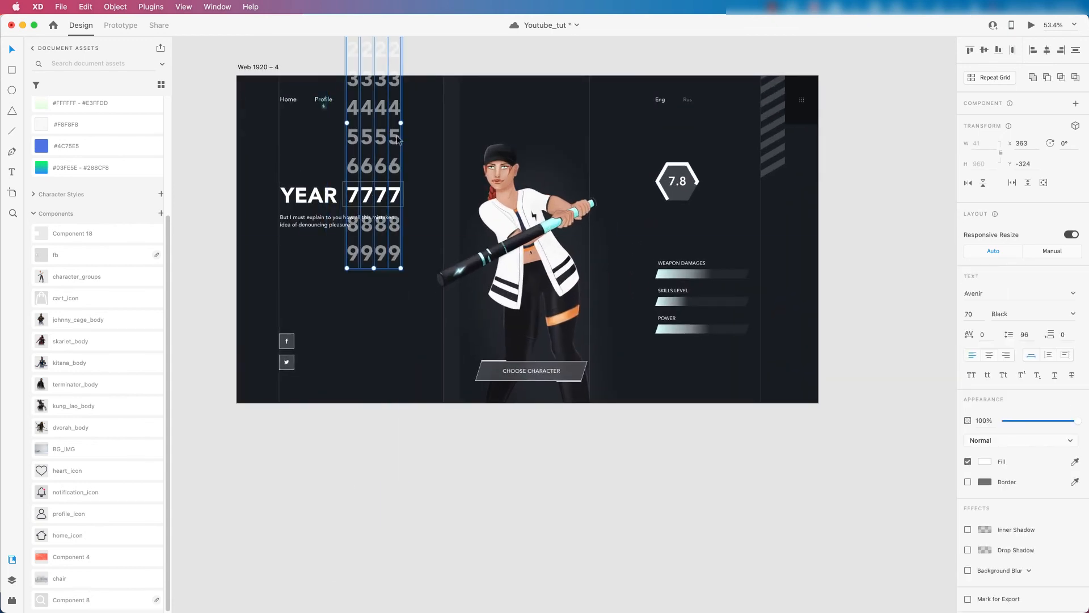
Step: Move the four aligned digit columns straight down, out of the mask next to YEAR
{"action": "left_click_drag", "start_coordinate": [383, 141], "coordinate": [383, 370]}
{"action": "scroll", "coordinate": [390, 285], "scroll_direction": "down", "scroll_amount": 4}
{"action": "left_click", "coordinate": [659, 253]}
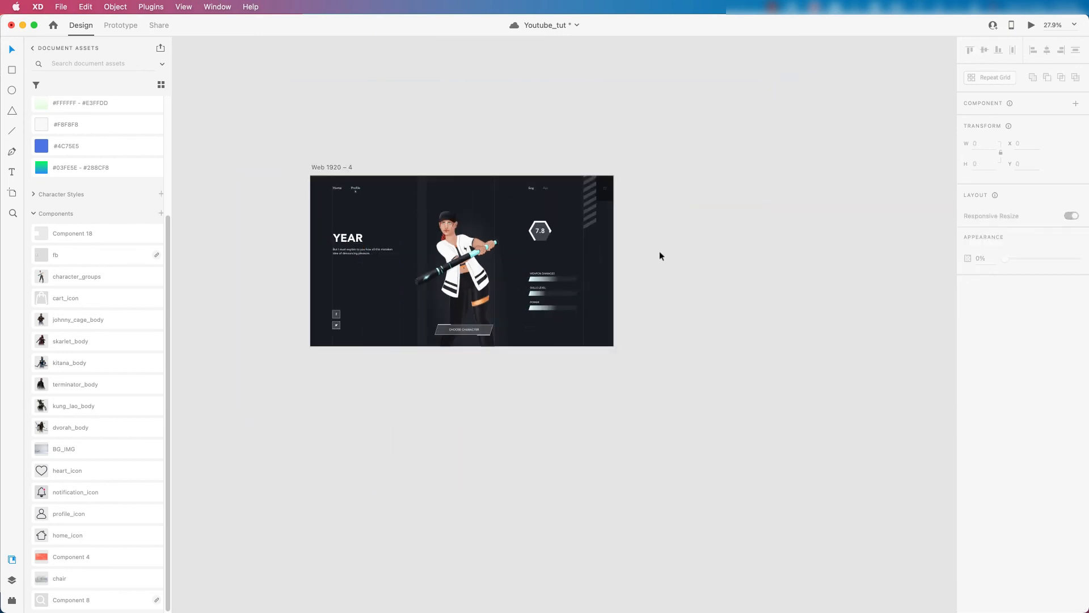
Step: Move the diagonal stripes on the Web 1920 – 4 artboard up beyond its top edge, out of view
{"action": "scroll", "coordinate": [453, 247], "scroll_direction": "up", "scroll_amount": 2}
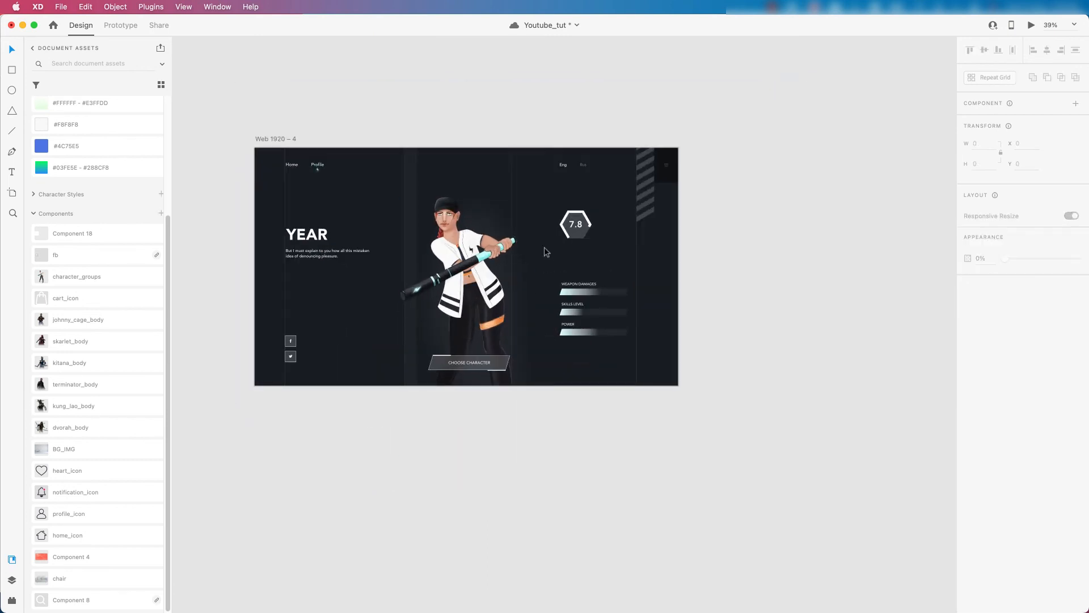
{"action": "scroll", "coordinate": [588, 292], "scroll_direction": "up", "scroll_amount": 3}
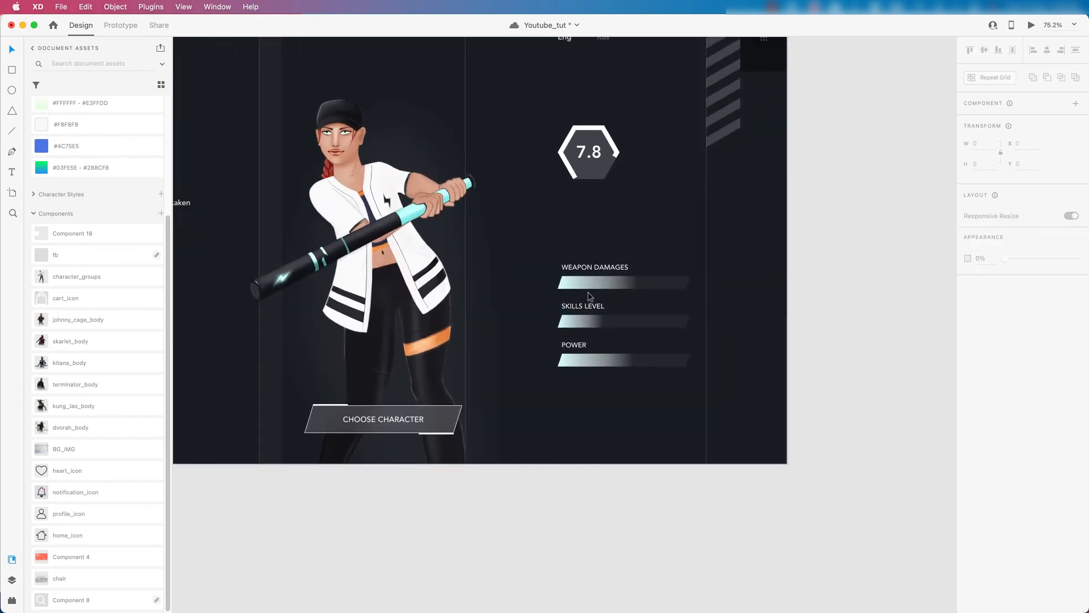
{"action": "scroll", "coordinate": [701, 179], "scroll_direction": "down", "scroll_amount": 4}
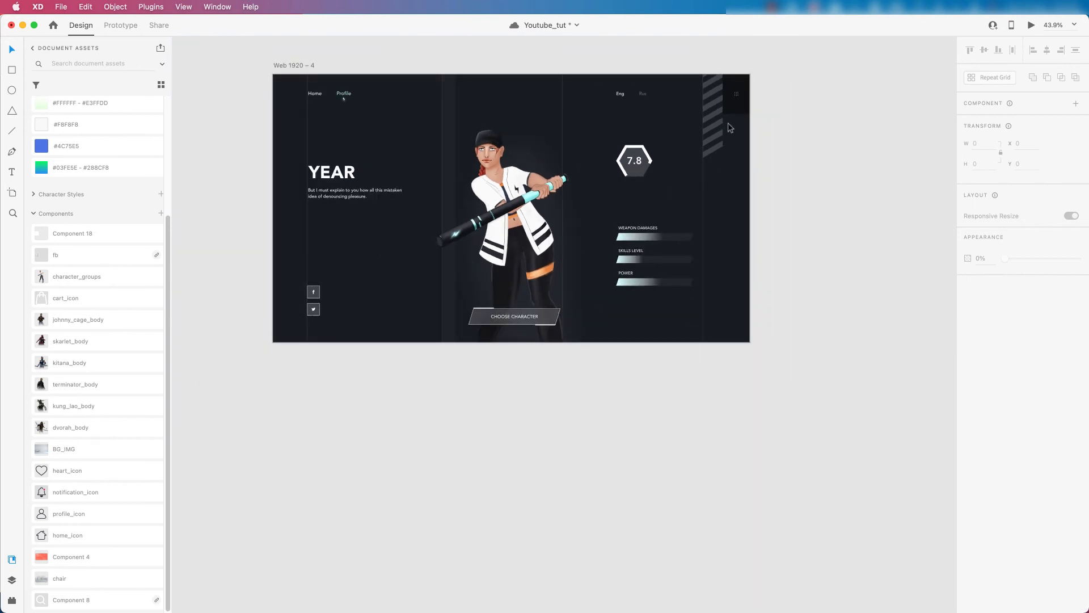
{"action": "left_click_drag", "start_coordinate": [732, 143], "coordinate": [690, 76]}
{"action": "double_click", "coordinate": [706, 163]}
{"action": "key", "text": "Delete"}
{"action": "scroll", "coordinate": [704, 154], "scroll_direction": "up", "scroll_amount": 1}
{"action": "double_click", "coordinate": [699, 154]}
{"action": "double_click", "coordinate": [699, 154]}
{"action": "left_click", "coordinate": [777, 142]}
{"action": "scroll", "coordinate": [691, 137], "scroll_direction": "up", "scroll_amount": 5}
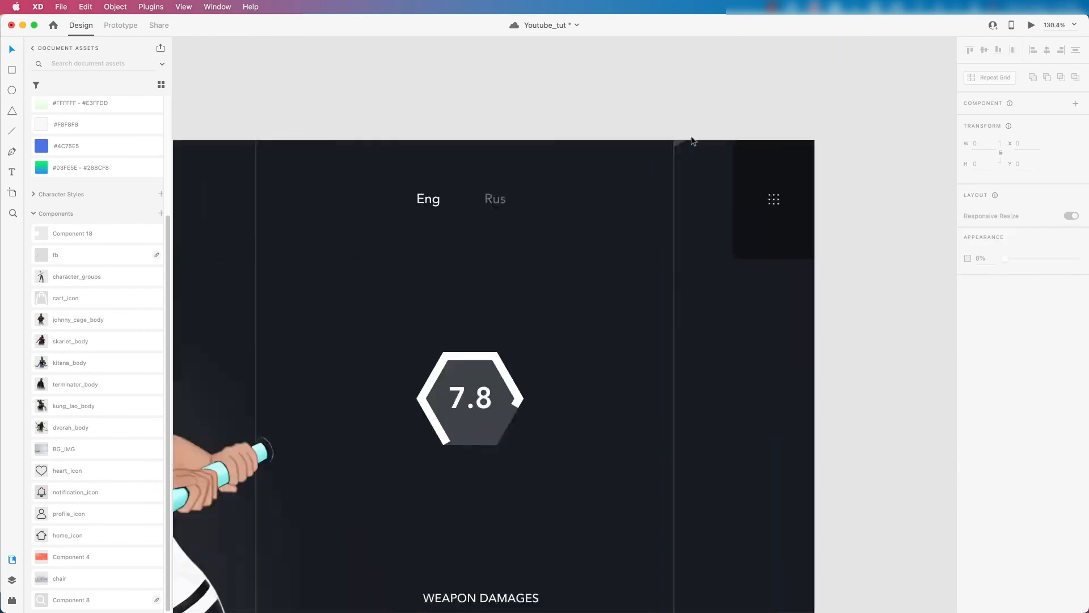
{"action": "scroll", "coordinate": [691, 141], "scroll_direction": "down", "scroll_amount": 5}
Step: Open the masked 7.8 hexagon rating and move its contents straight down, out of the mask
{"action": "scroll", "coordinate": [669, 205], "scroll_direction": "up", "scroll_amount": 4}
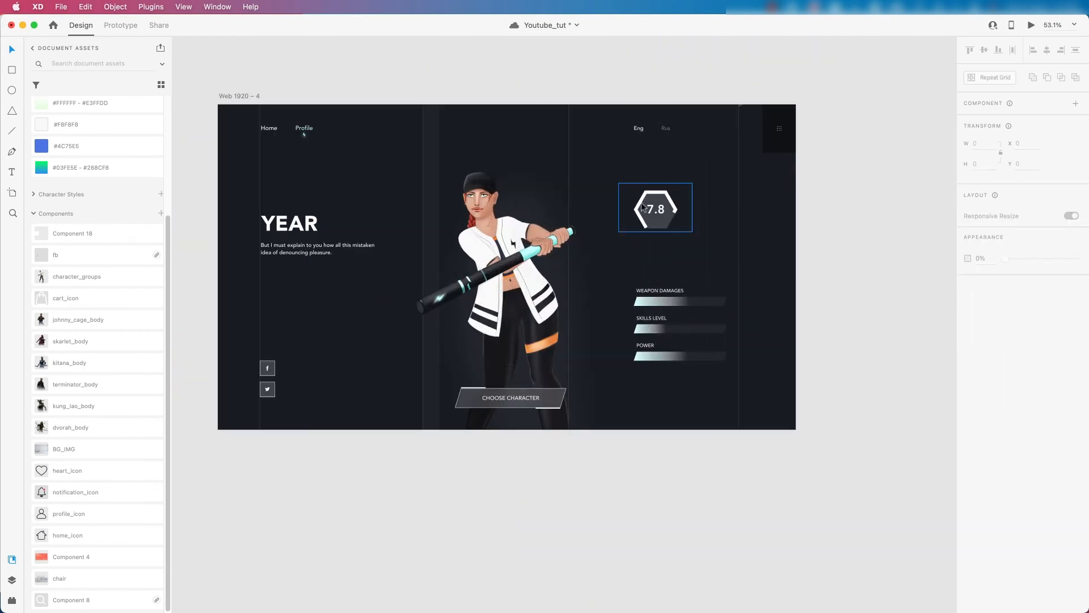
{"action": "left_click", "coordinate": [644, 207]}
{"action": "double_click", "coordinate": [647, 206]}
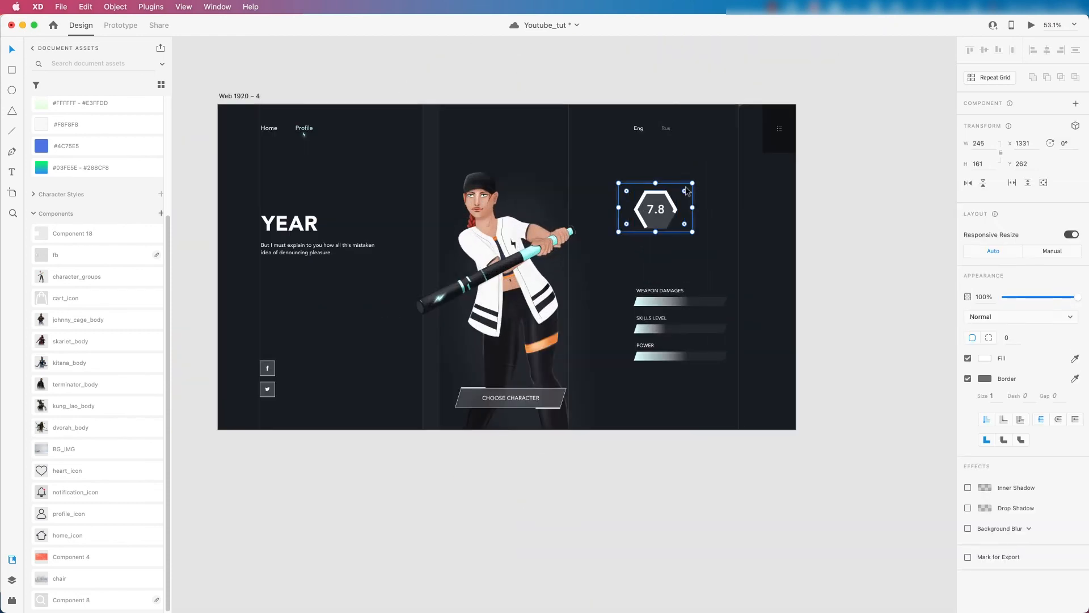
{"action": "left_click", "coordinate": [671, 203]}
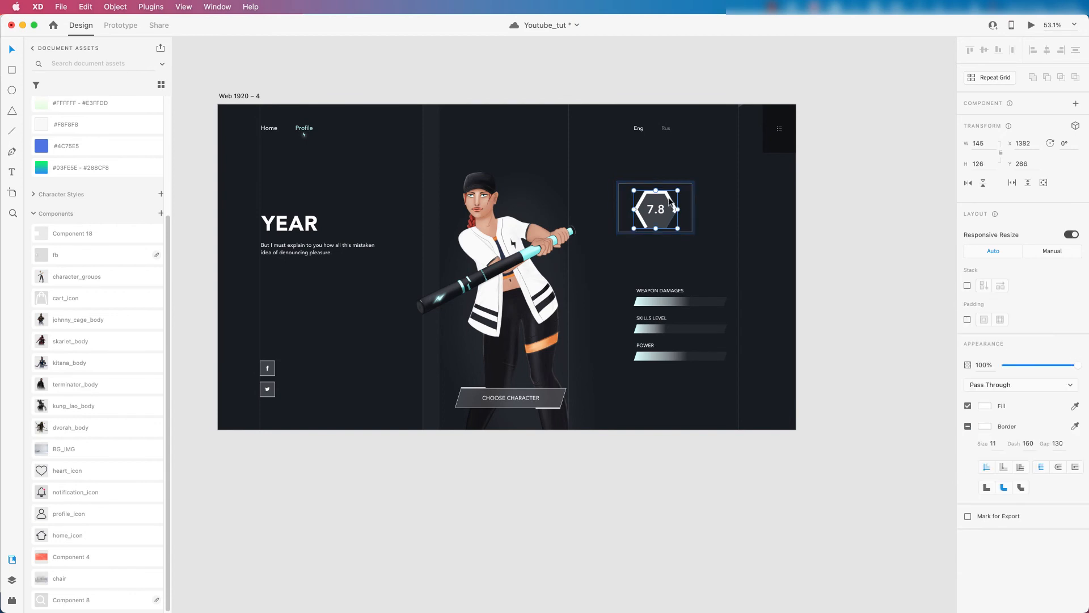
{"action": "left_click_drag", "start_coordinate": [671, 202], "coordinate": [671, 252]}
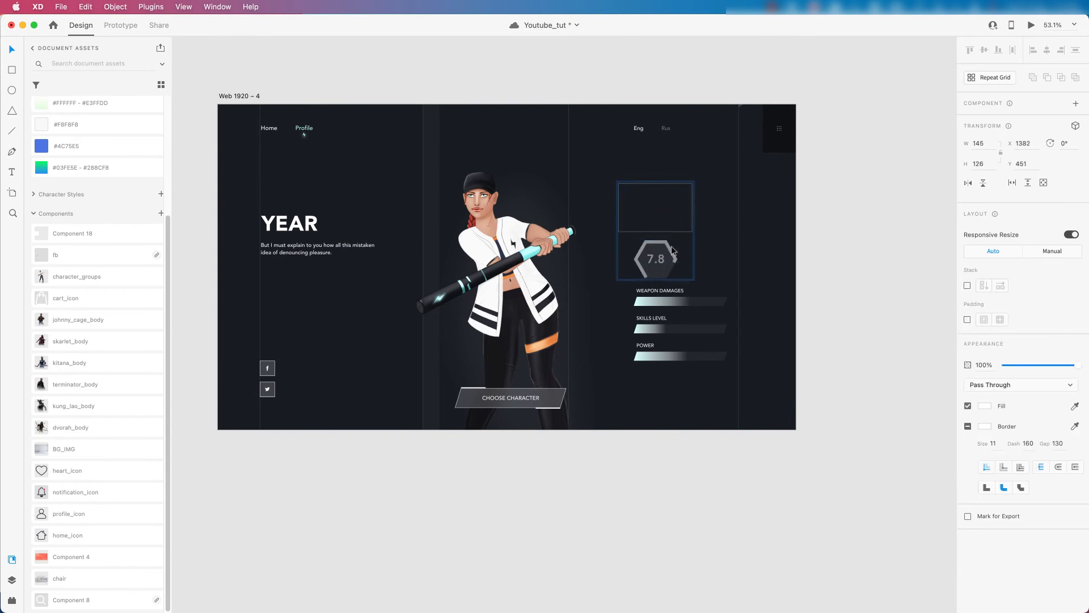
Step: Shorten the WEAPON DAMAGES bar's gradient fill to a small stub by shifting its two right-end anchor points left
{"action": "scroll", "coordinate": [678, 316], "scroll_direction": "up", "scroll_amount": 5}
{"action": "left_click", "coordinate": [674, 281], "text": "super"}
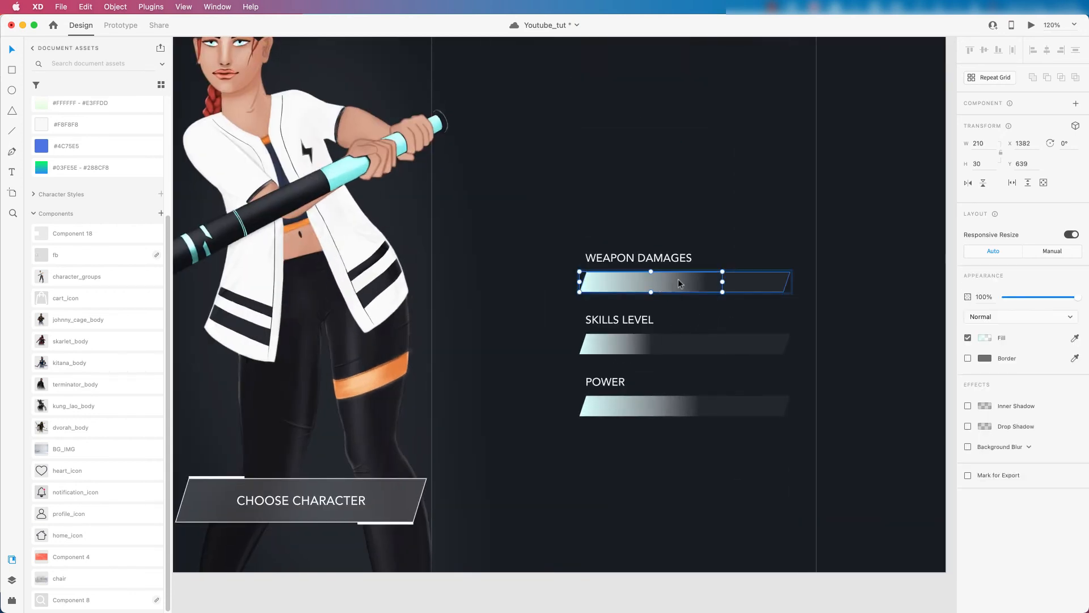
{"action": "double_click", "coordinate": [690, 280]}
{"action": "left_click_drag", "start_coordinate": [714, 263], "coordinate": [728, 317]}
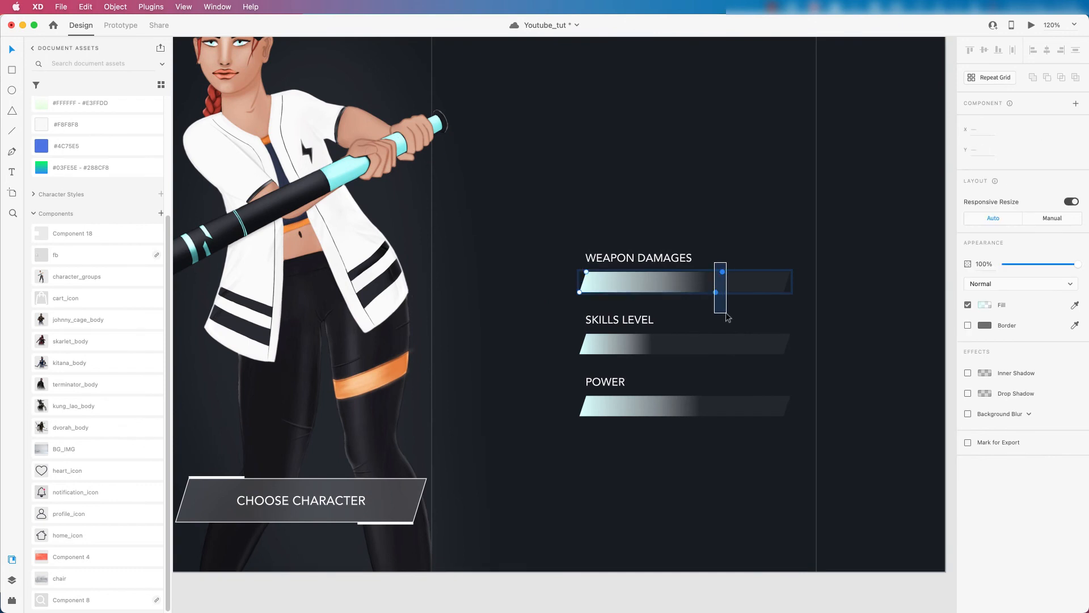
{"action": "key", "text": "shift+Left"}
{"action": "key", "text": "shift+Left"}
{"action": "key", "text": "shift+Left"}
{"action": "key", "text": "shift+Left"}
{"action": "key", "text": "shift+Left"}
{"action": "key", "text": "shift+Left"}
{"action": "key", "text": "shift+Left"}
{"action": "key", "text": "shift+Left"}
{"action": "key", "text": "shift+Left"}
{"action": "key", "text": "shift+Left"}
{"action": "key", "text": "shift+Left"}
{"action": "key", "text": "shift+Left"}
{"action": "key", "text": "shift+Left"}
{"action": "key", "text": "shift+Left"}
{"action": "key", "text": "shift+Left"}
{"action": "key", "text": "shift+Left"}
{"action": "key", "text": "shift+Left"}
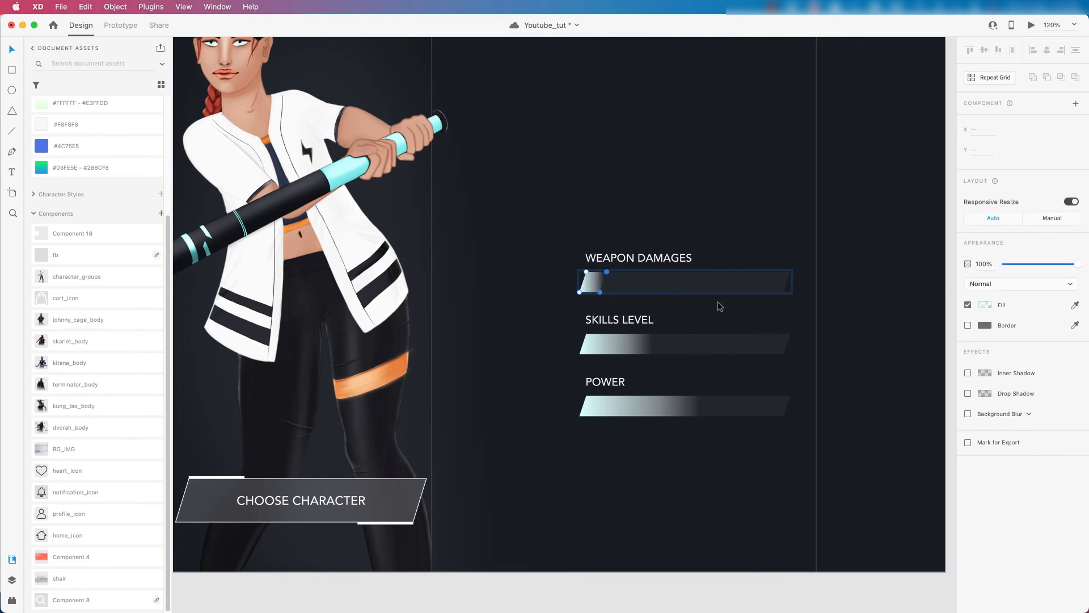
Step: Shorten the SKILLS LEVEL bar's gradient fill to a short stub by shifting its two right-end anchor points left
{"action": "double_click", "coordinate": [638, 347]}
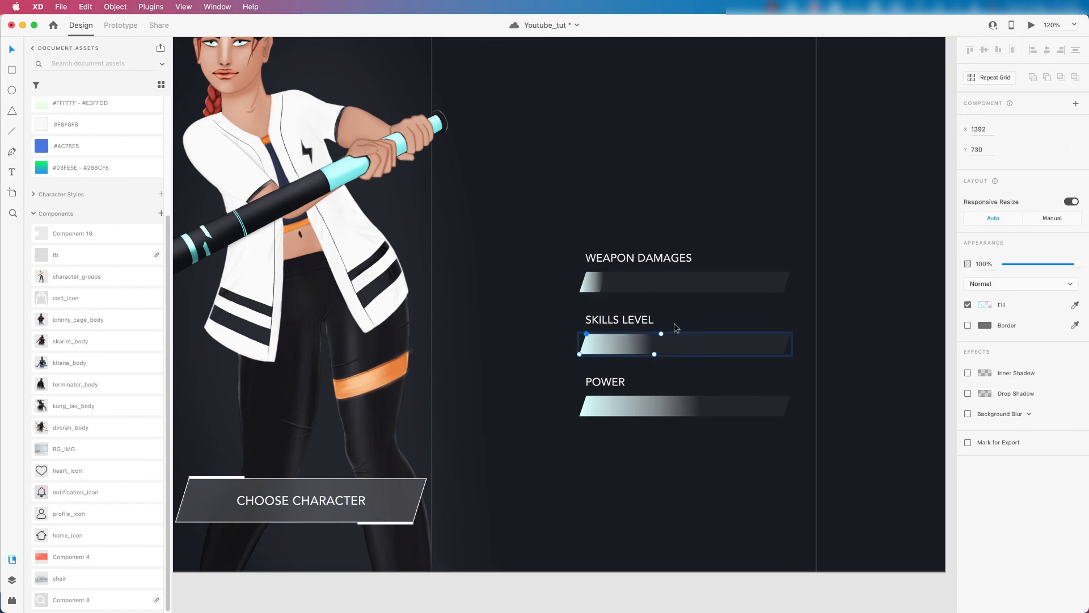
{"action": "left_click_drag", "start_coordinate": [676, 326], "coordinate": [642, 361]}
{"action": "key", "text": "shift+Left"}
{"action": "key", "text": "shift+Left"}
{"action": "key", "text": "shift+Left"}
{"action": "key", "text": "shift+Left"}
{"action": "key", "text": "shift+Left"}
{"action": "key", "text": "shift+Left"}
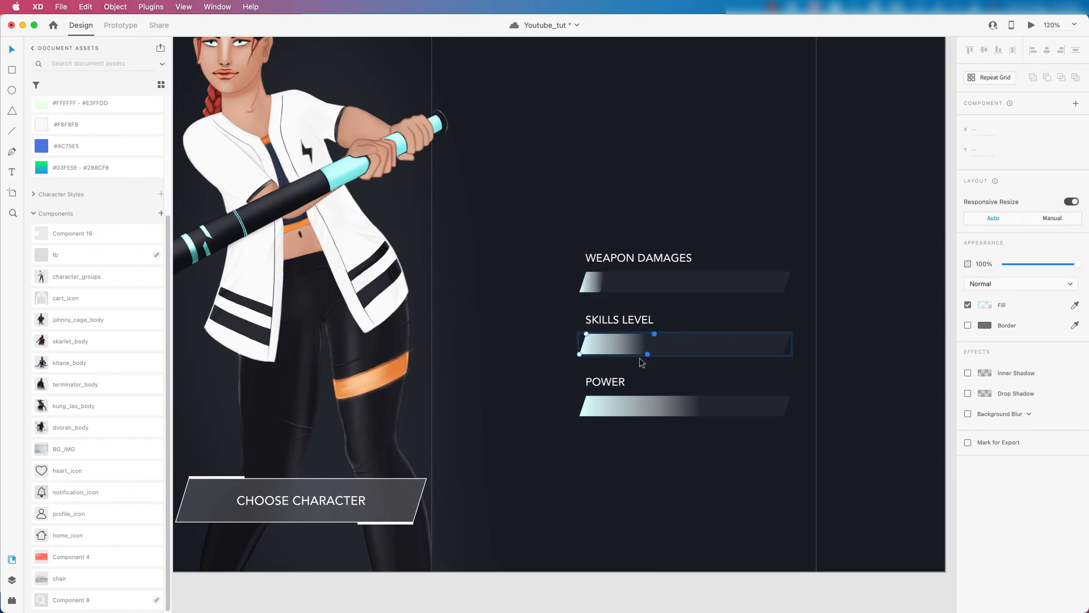
{"action": "key", "text": "shift+Left"}
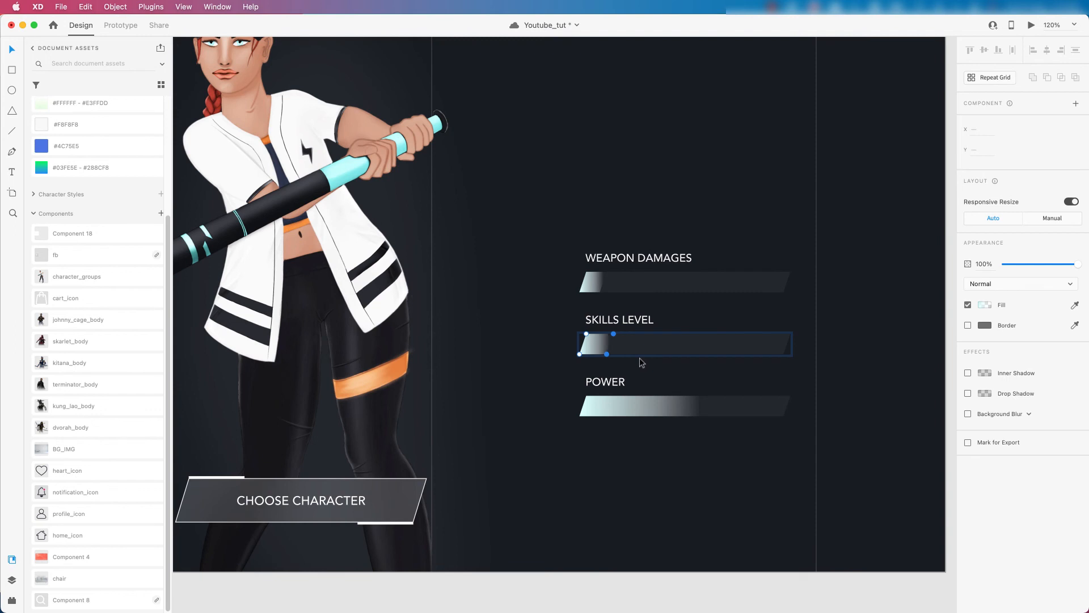
Step: Shorten the POWER bar's gradient fill to the same stub length as SKILLS LEVEL by shifting its right-end anchor points left
{"action": "double_click", "coordinate": [674, 399]}
{"action": "key", "text": "shift+Left"}
{"action": "key", "text": "shift+Left"}
{"action": "key", "text": "shift+Left"}
{"action": "key", "text": "shift+Left"}
{"action": "key", "text": "shift+Left"}
{"action": "key", "text": "shift+Left"}
{"action": "key", "text": "shift+Left"}
{"action": "key", "text": "shift+Left"}
{"action": "key", "text": "shift+Left"}
{"action": "key", "text": "shift+Left"}
{"action": "key", "text": "shift+Left"}
{"action": "key", "text": "shift+Left"}
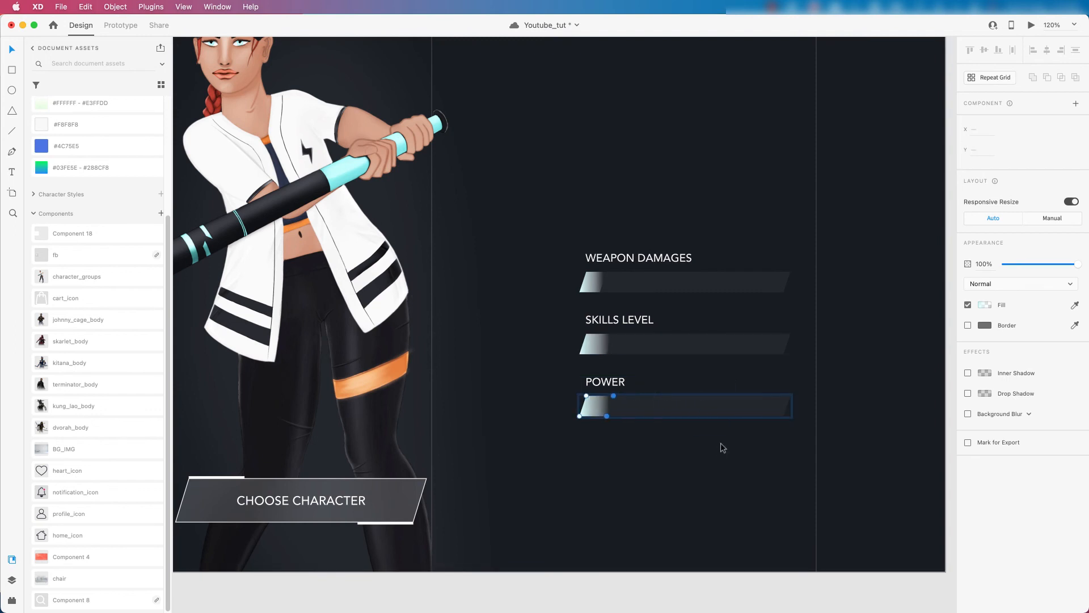
{"action": "left_click", "coordinate": [774, 440]}
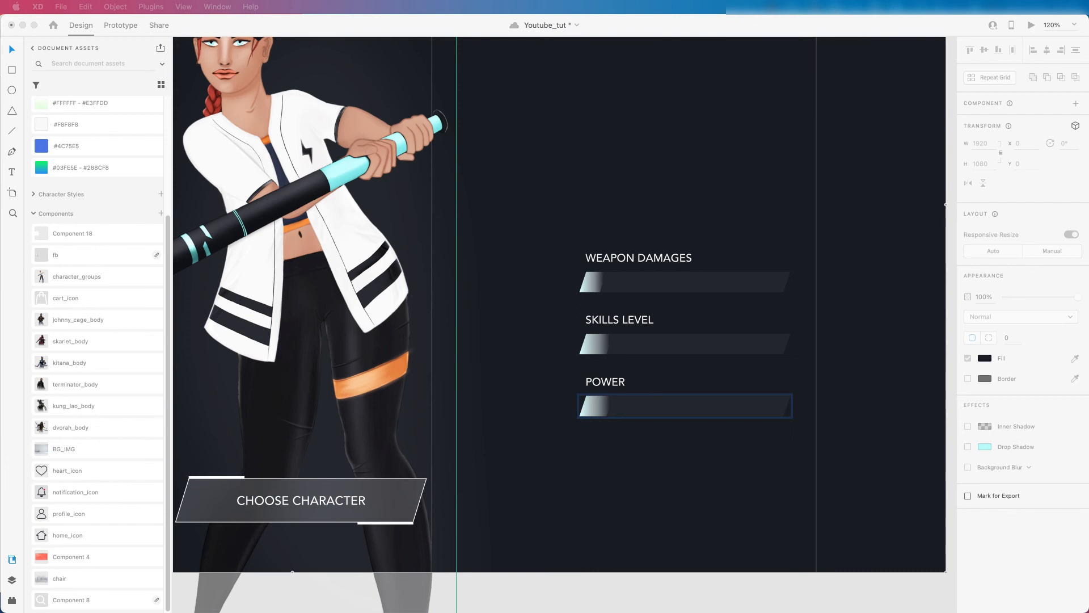
Step: Duplicate the Web 1920 – 4 artboard and place the copy directly to its right
{"action": "scroll", "coordinate": [311, 244], "scroll_direction": "down", "scroll_amount": 10}
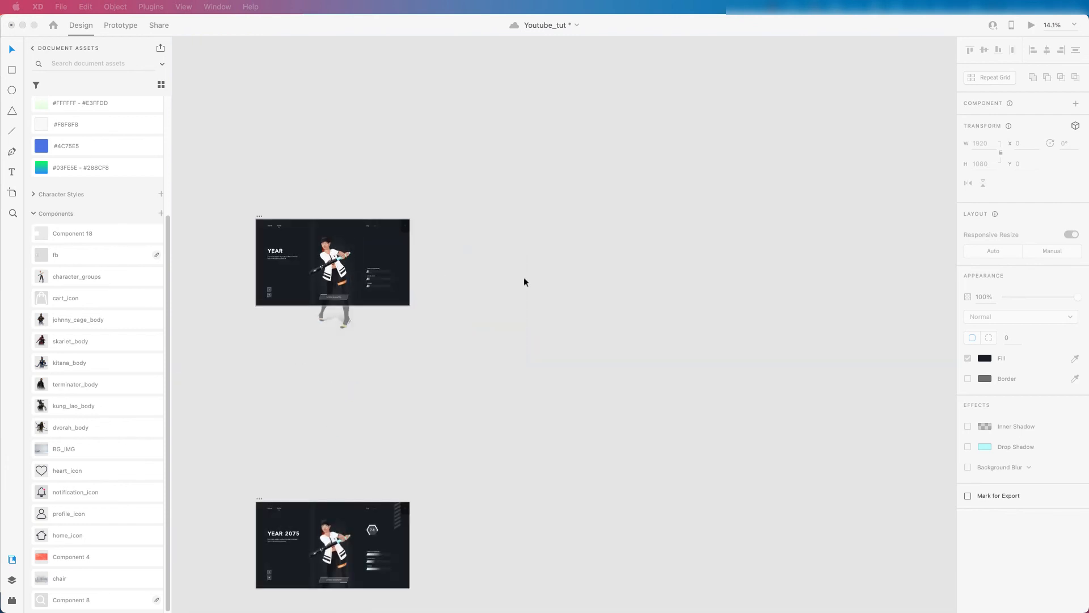
{"action": "left_click_drag", "start_coordinate": [420, 320], "coordinate": [487, 269]}
{"action": "left_click", "coordinate": [326, 146]}
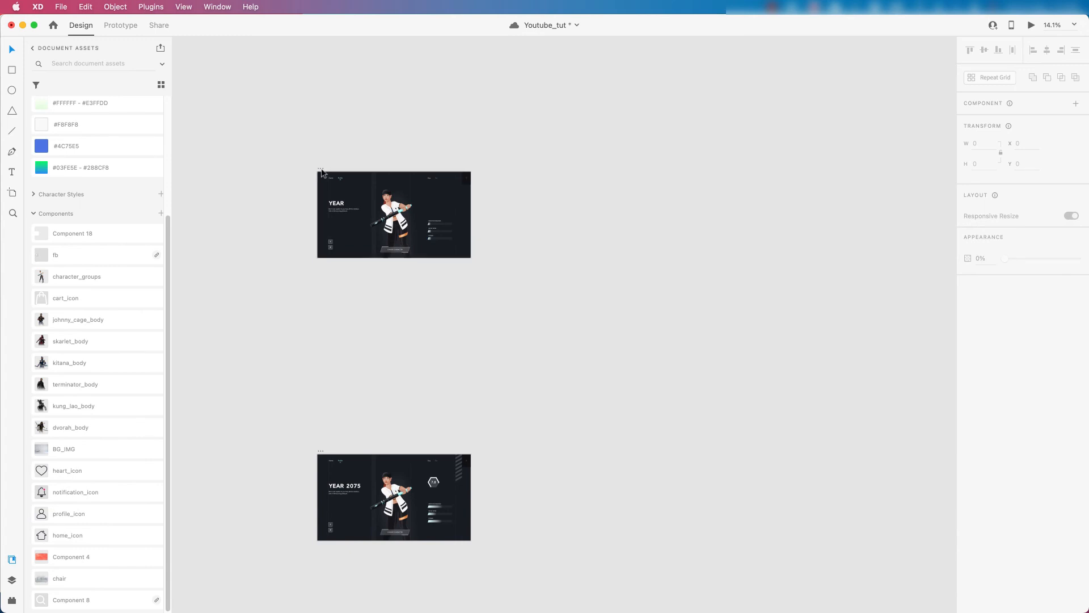
{"action": "left_click", "coordinate": [322, 169]}
{"action": "left_click_drag", "start_coordinate": [322, 172], "coordinate": [491, 182]}
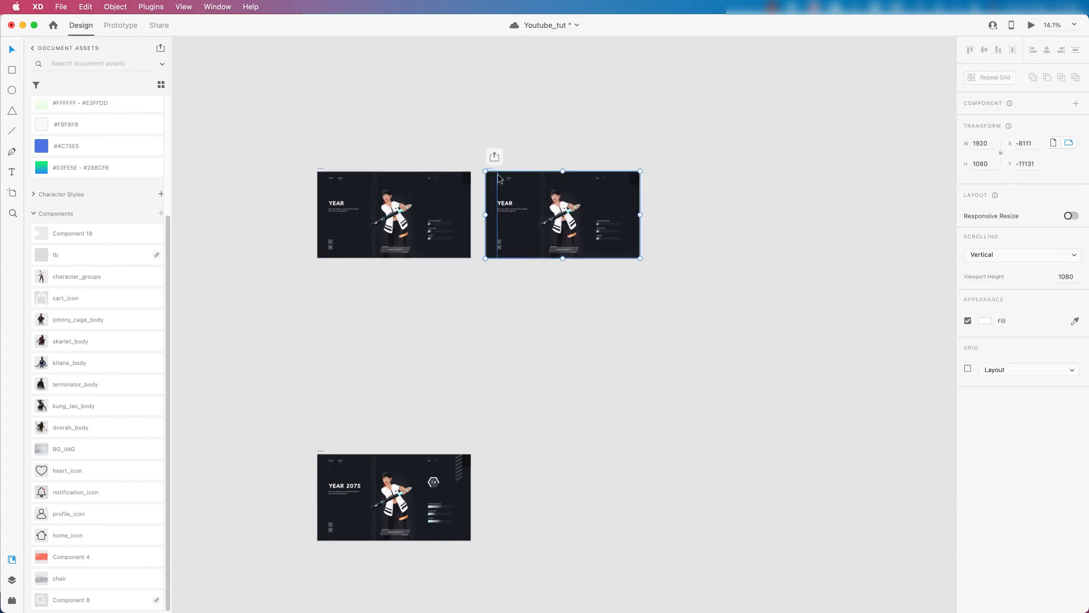
{"action": "left_click", "coordinate": [494, 158]}
Step: Open Mask Group 15 next to YEAR on the Web 1920 – 5 artboard to access its masked digit columns
{"action": "scroll", "coordinate": [590, 193], "scroll_direction": "up", "scroll_amount": 5}
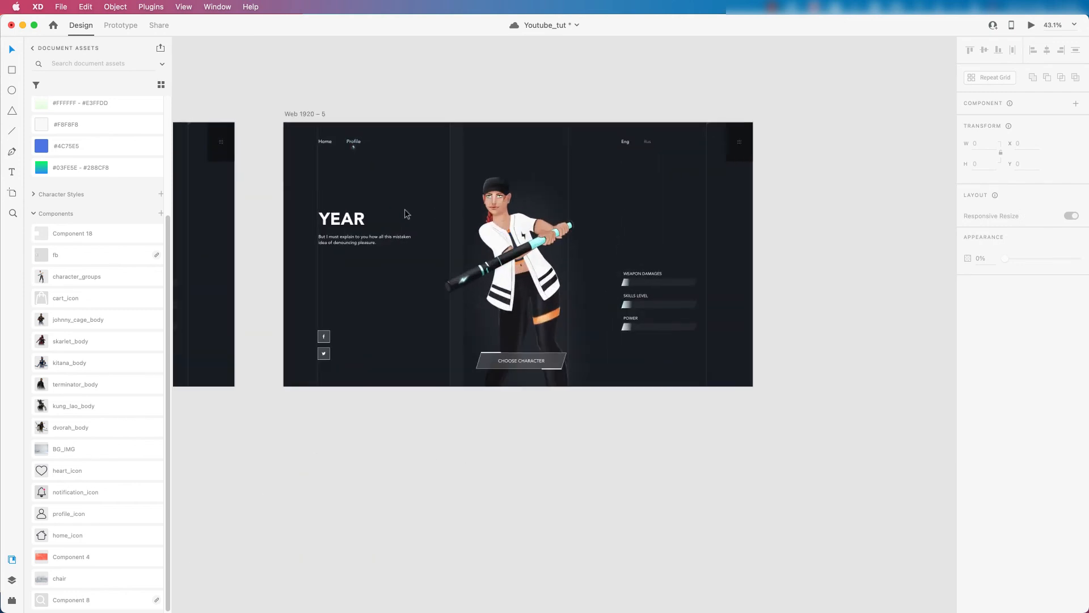
{"action": "left_click", "coordinate": [348, 224]}
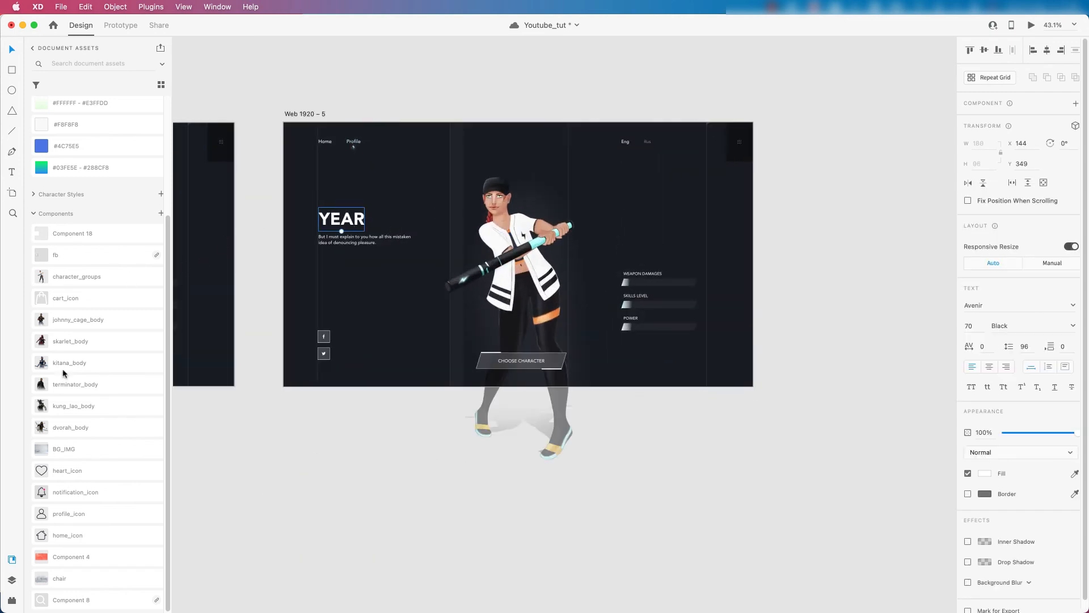
{"action": "left_click", "coordinate": [12, 579]}
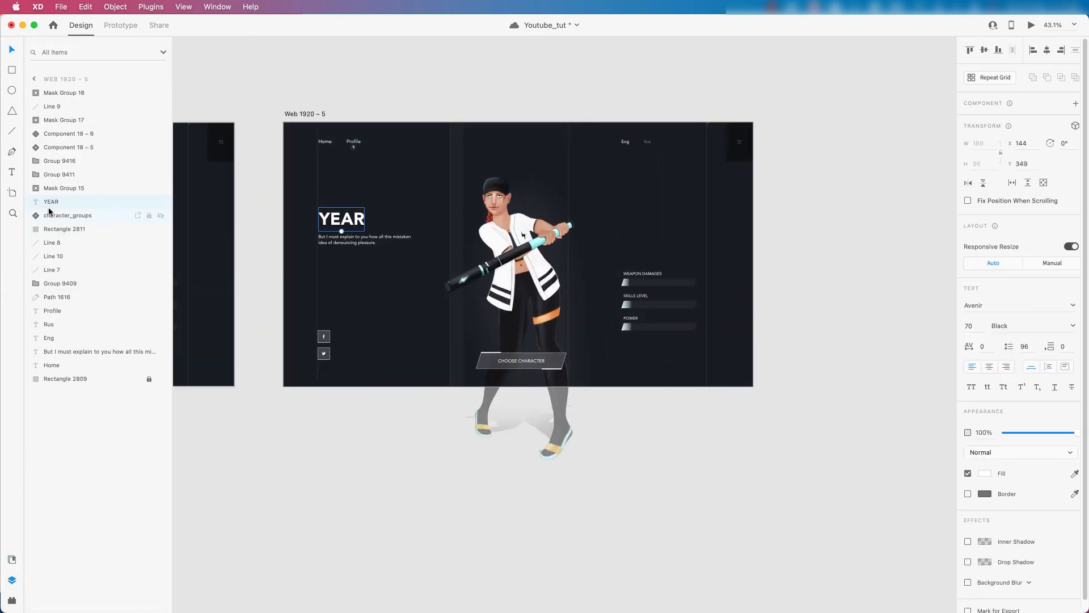
{"action": "left_click", "coordinate": [59, 189]}
{"action": "left_click", "coordinate": [35, 189]}
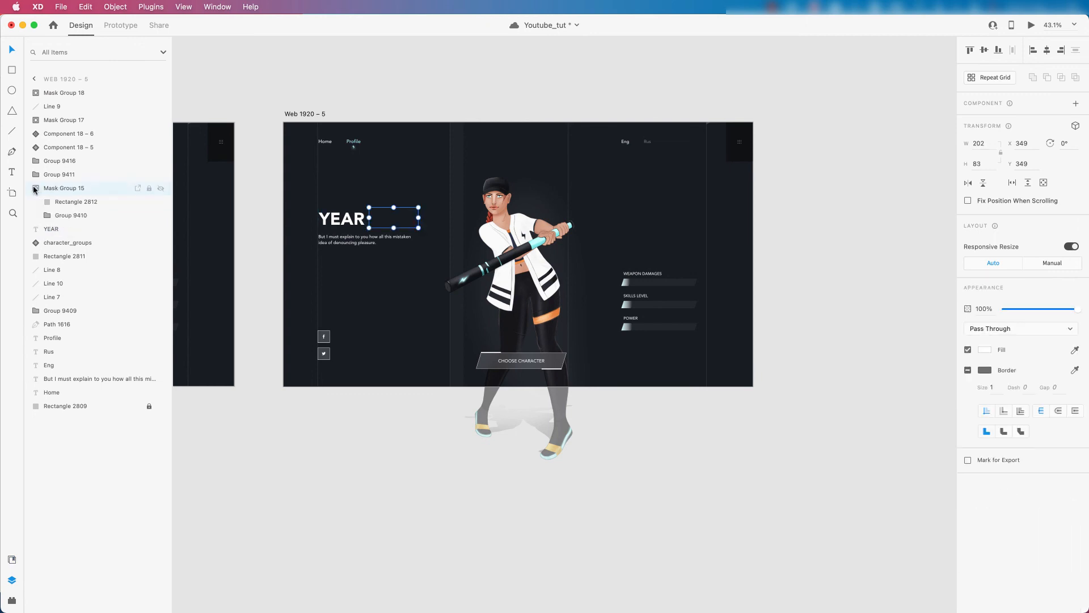
{"action": "left_click", "coordinate": [58, 202]}
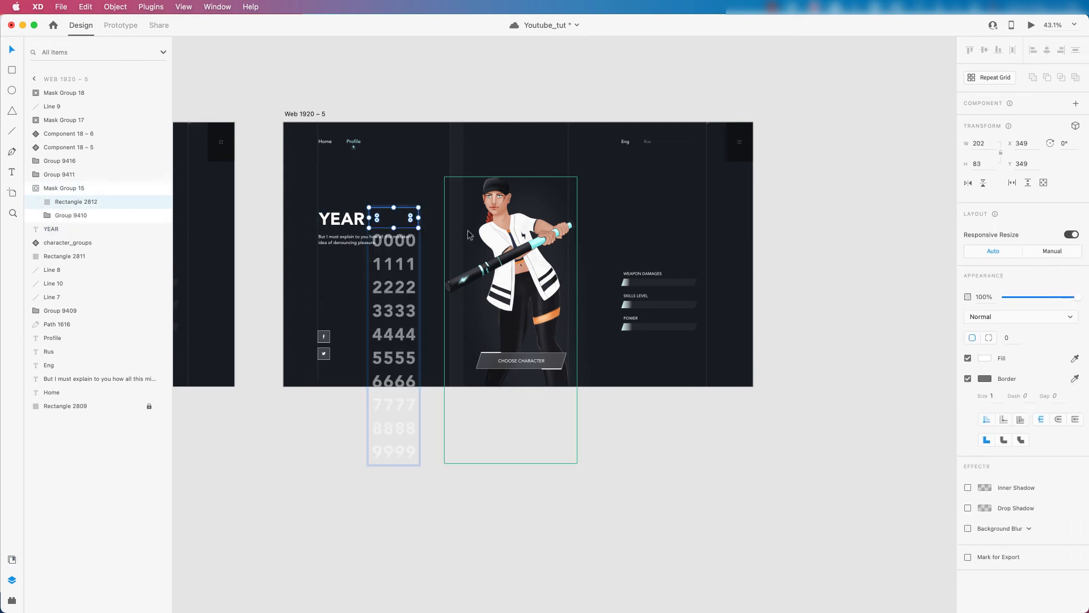
Step: Move the first two digit columns vertically so the mask next to YEAR shows 20
{"action": "left_click", "coordinate": [381, 248]}
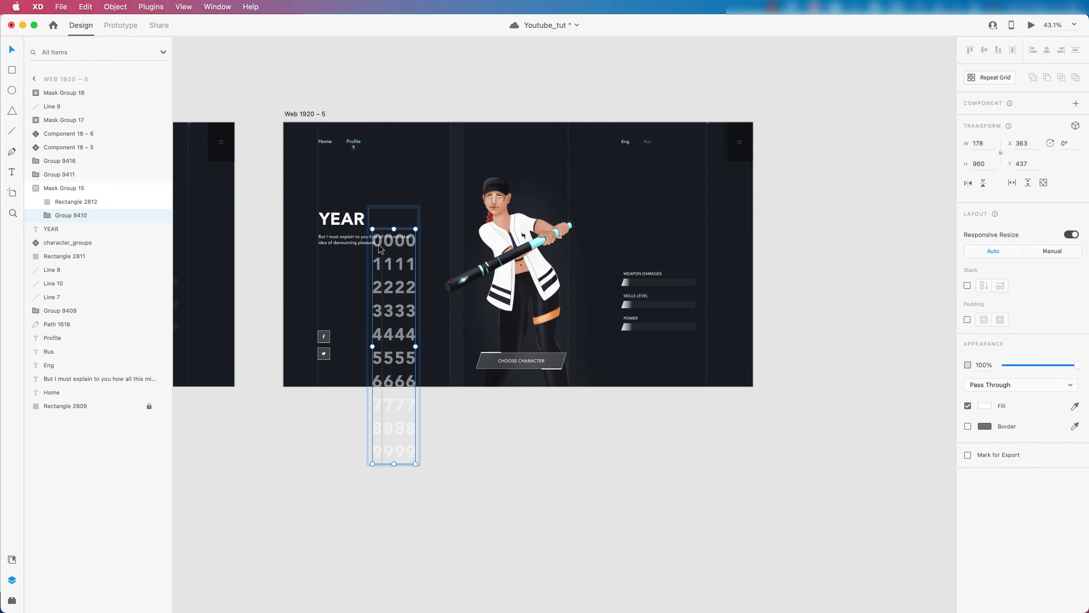
{"action": "double_click", "coordinate": [380, 248]}
{"action": "left_click", "coordinate": [391, 245], "text": "shift"}
{"action": "left_click_drag", "start_coordinate": [390, 244], "coordinate": [390, 176]}
{"action": "scroll", "coordinate": [376, 217], "scroll_direction": "up", "scroll_amount": 5}
{"action": "left_click", "coordinate": [492, 318]}
{"action": "left_click_drag", "start_coordinate": [419, 243], "coordinate": [440, 475]}
{"action": "scroll", "coordinate": [434, 298], "scroll_direction": "down", "scroll_amount": 3}
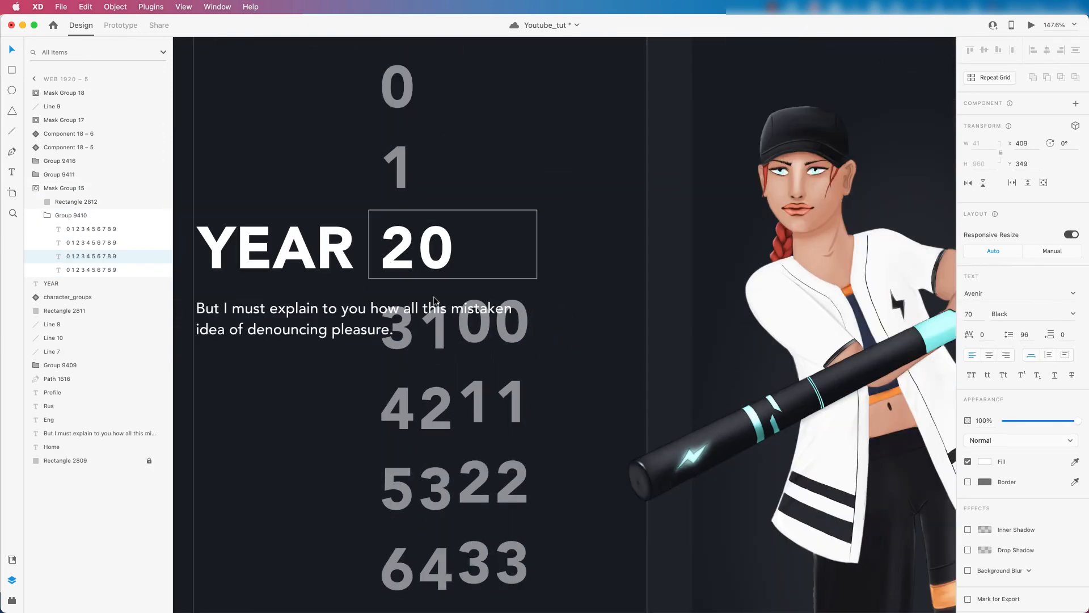
Step: Duplicate the Web 1920 – 5 artboard
{"action": "scroll", "coordinate": [436, 300], "scroll_direction": "down", "scroll_amount": 10}
{"action": "left_click", "coordinate": [472, 203]}
{"action": "left_click", "coordinate": [508, 183]}
{"action": "key", "text": "super+d"}
{"action": "scroll", "coordinate": [697, 247], "scroll_direction": "up", "scroll_amount": 5}
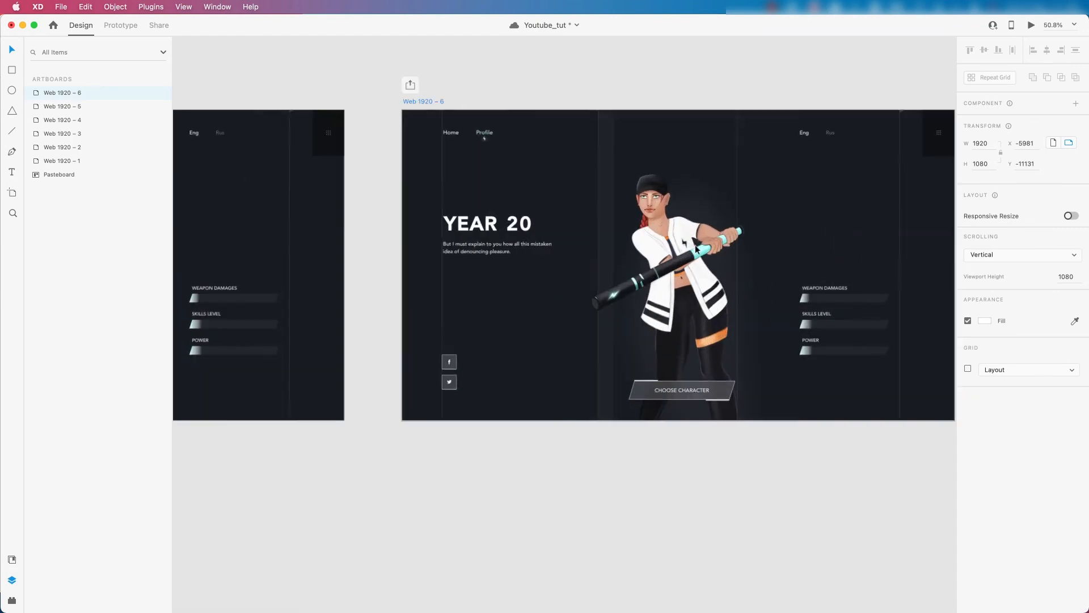
Step: On Web 1920 – 6, move the third digit column up to show 7 and the fourth up to sit between 5 and 6
{"action": "double_click", "coordinate": [520, 231]}
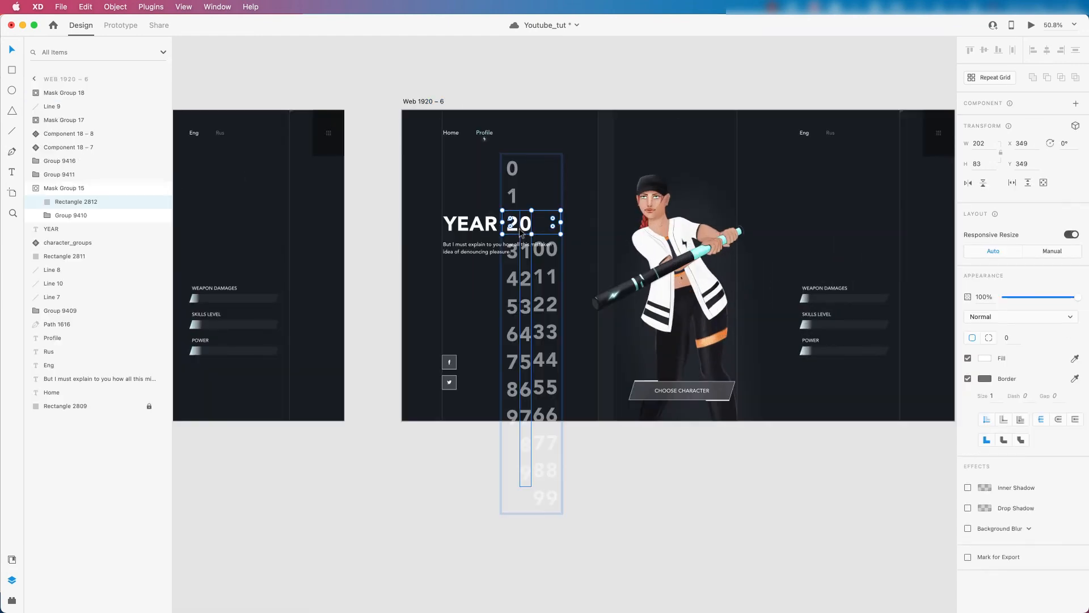
{"action": "double_click", "coordinate": [540, 256]}
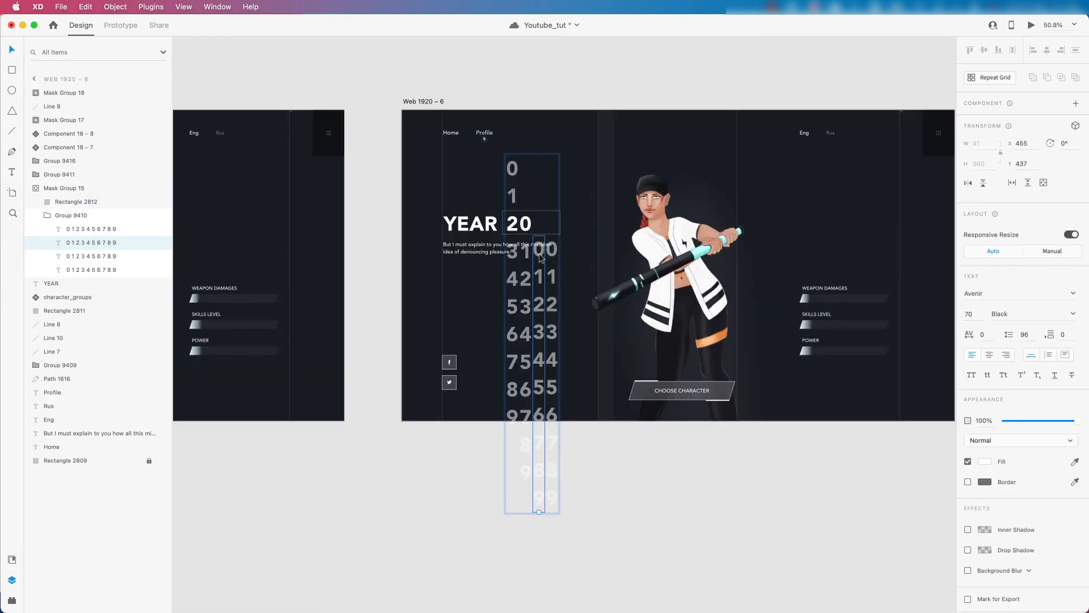
{"action": "left_click_drag", "start_coordinate": [541, 258], "coordinate": [525, 128]}
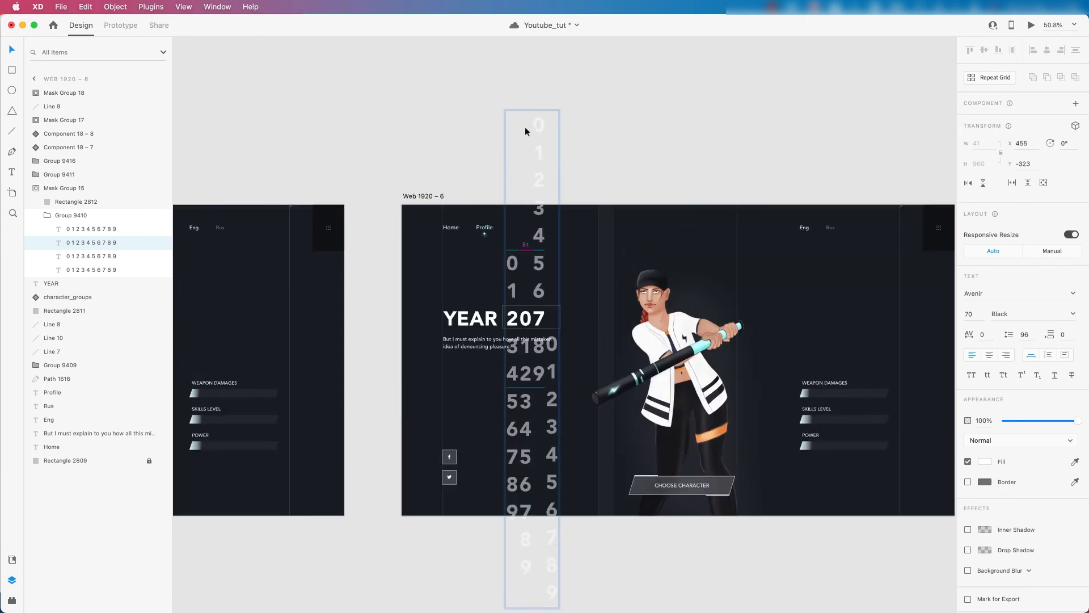
{"action": "scroll", "coordinate": [444, 269], "scroll_direction": "down", "scroll_amount": 4}
{"action": "scroll", "coordinate": [480, 287], "scroll_direction": "up", "scroll_amount": 5}
{"action": "left_click_drag", "start_coordinate": [540, 339], "coordinate": [539, 145]}
{"action": "left_click", "coordinate": [585, 146]}
{"action": "scroll", "coordinate": [546, 242], "scroll_direction": "down", "scroll_amount": 8}
{"action": "scroll", "coordinate": [596, 366], "scroll_direction": "down", "scroll_amount": 3}
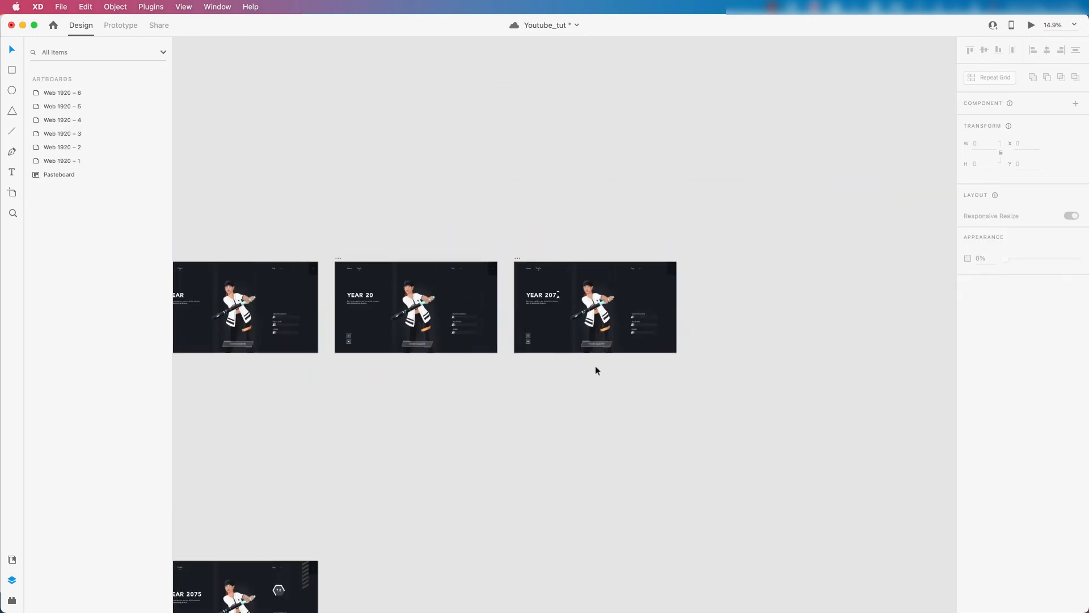
Step: Move the diagonal stripes on the Web 1920 – 6 artboard back down into view at its upper right
{"action": "scroll", "coordinate": [641, 298], "scroll_direction": "up", "scroll_amount": 5}
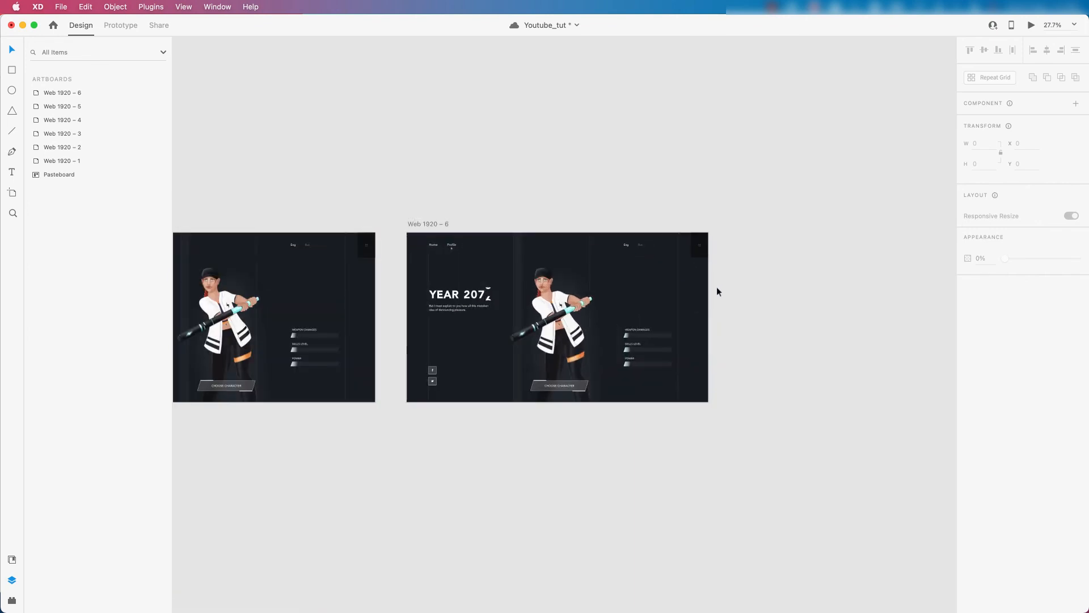
{"action": "scroll", "coordinate": [716, 292], "scroll_direction": "up", "scroll_amount": 3}
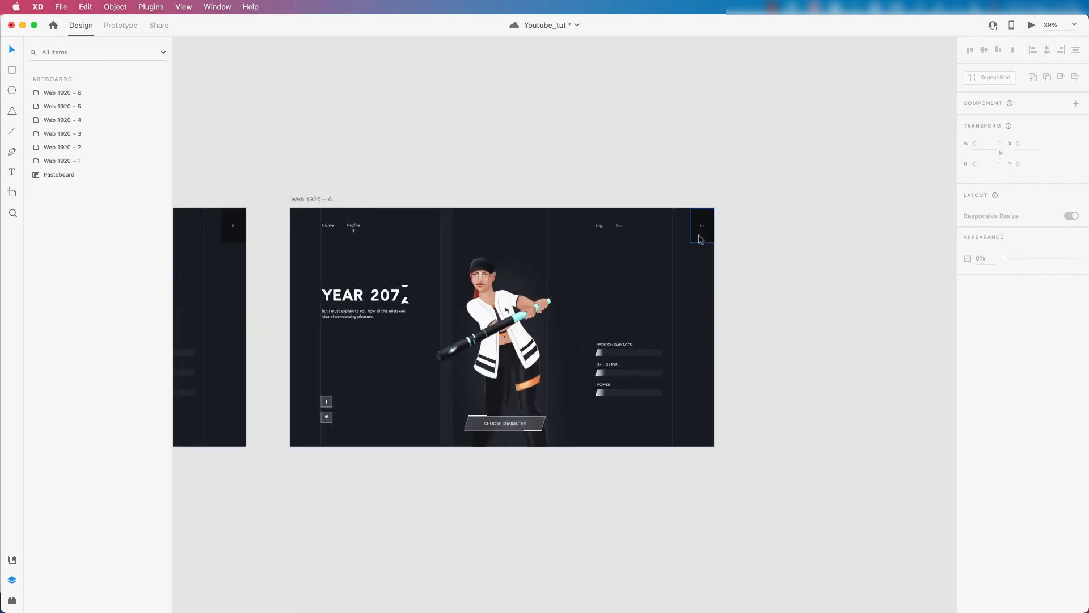
{"action": "scroll", "coordinate": [686, 207], "scroll_direction": "up", "scroll_amount": 10}
{"action": "double_click", "coordinate": [634, 210]}
{"action": "left_click_drag", "start_coordinate": [634, 210], "coordinate": [631, 468]}
{"action": "left_click", "coordinate": [569, 399]}
{"action": "scroll", "coordinate": [568, 397], "scroll_direction": "down", "scroll_amount": 10}
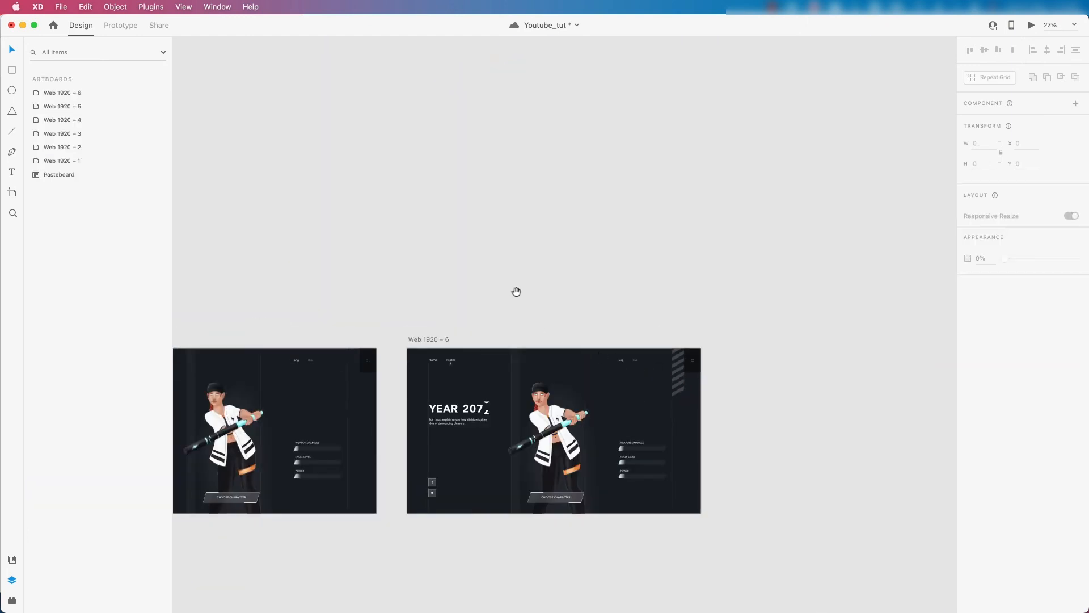
Step: Duplicate the Web 1920 – 6 artboard
{"action": "left_click_drag", "start_coordinate": [516, 292], "coordinate": [482, 160]}
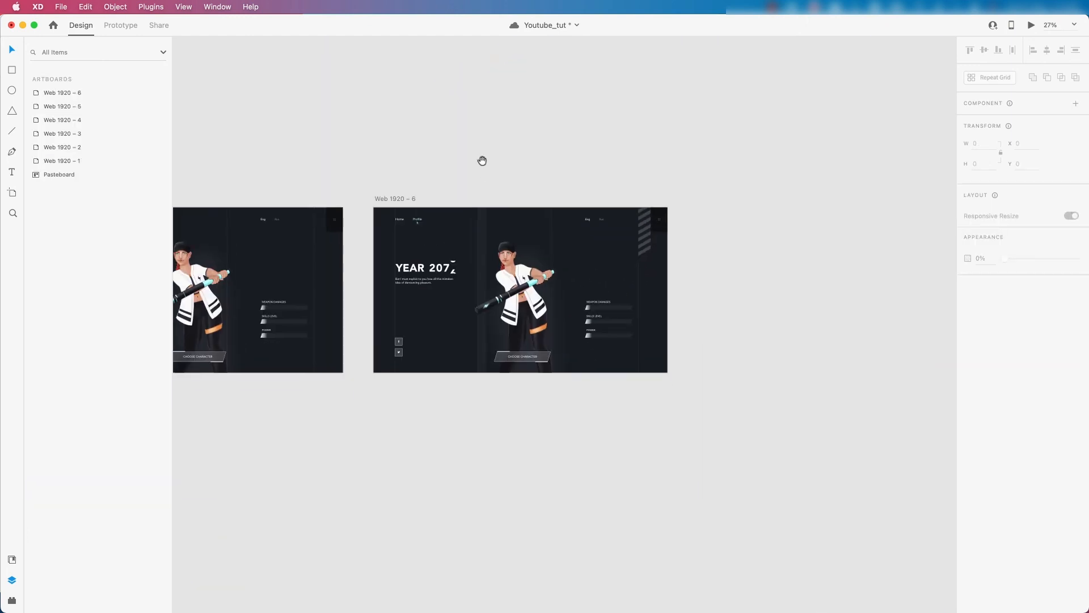
{"action": "left_click", "coordinate": [384, 205]}
{"action": "scroll", "coordinate": [397, 196], "scroll_direction": "down", "scroll_amount": 5}
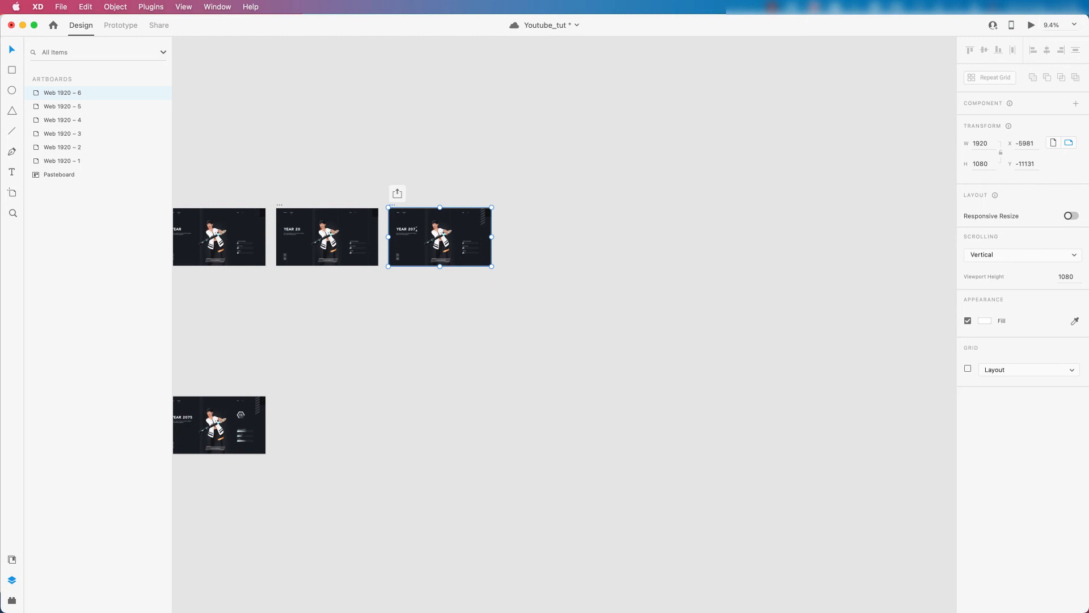
{"action": "key", "text": "super+d"}
Step: On Web 1920 – 7, move the fourth digit column down until 5 lines up and the year reads 2075
{"action": "scroll", "coordinate": [537, 224], "scroll_direction": "up", "scroll_amount": 10}
{"action": "double_click", "coordinate": [475, 261]}
{"action": "left_click", "coordinate": [476, 261]}
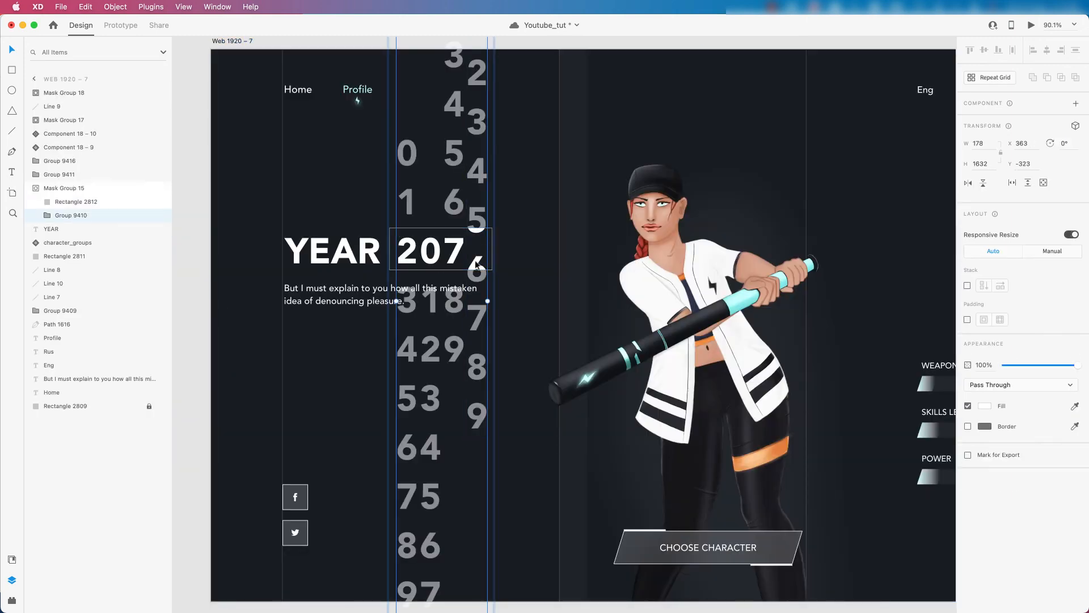
{"action": "double_click", "coordinate": [477, 264]}
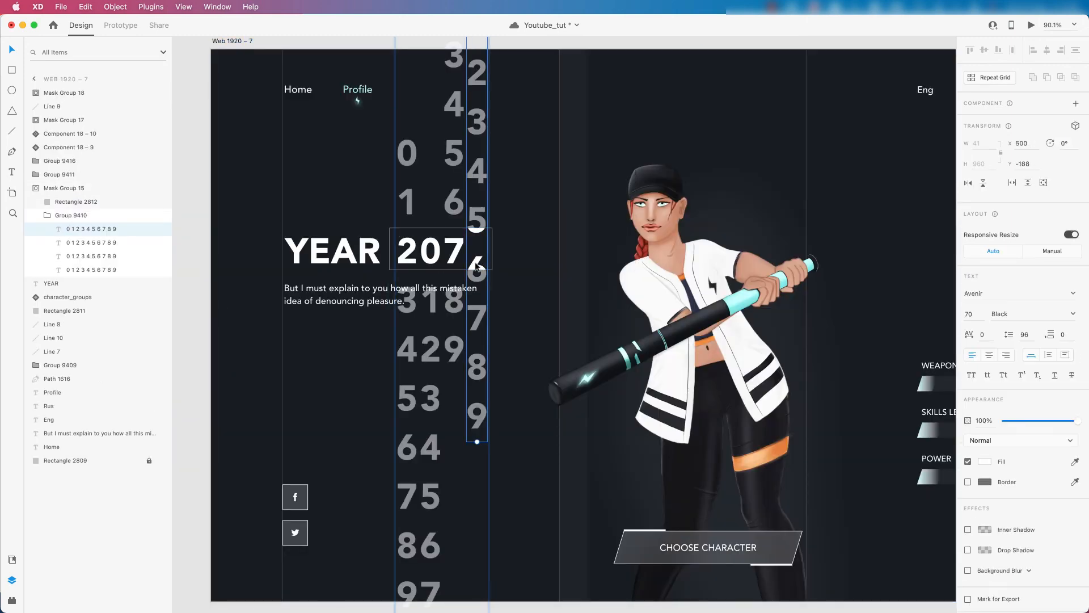
{"action": "left_click_drag", "start_coordinate": [476, 265], "coordinate": [473, 295]}
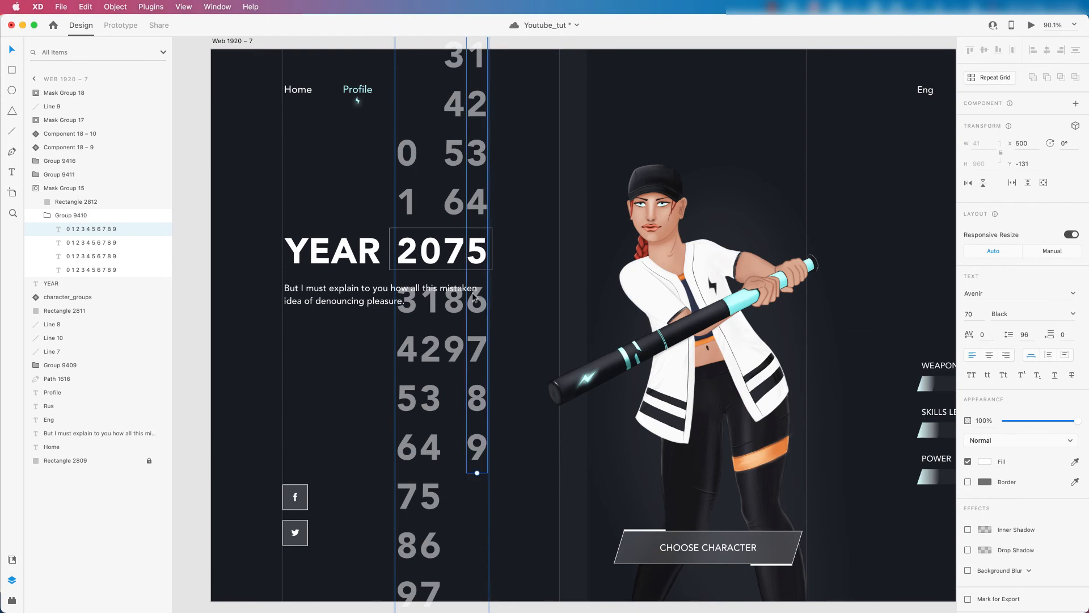
{"action": "scroll", "coordinate": [481, 223], "scroll_direction": "up", "scroll_amount": 10}
{"action": "scroll", "coordinate": [399, 244], "scroll_direction": "down", "scroll_amount": 15}
{"action": "scroll", "coordinate": [399, 244], "scroll_direction": "down", "scroll_amount": 5}
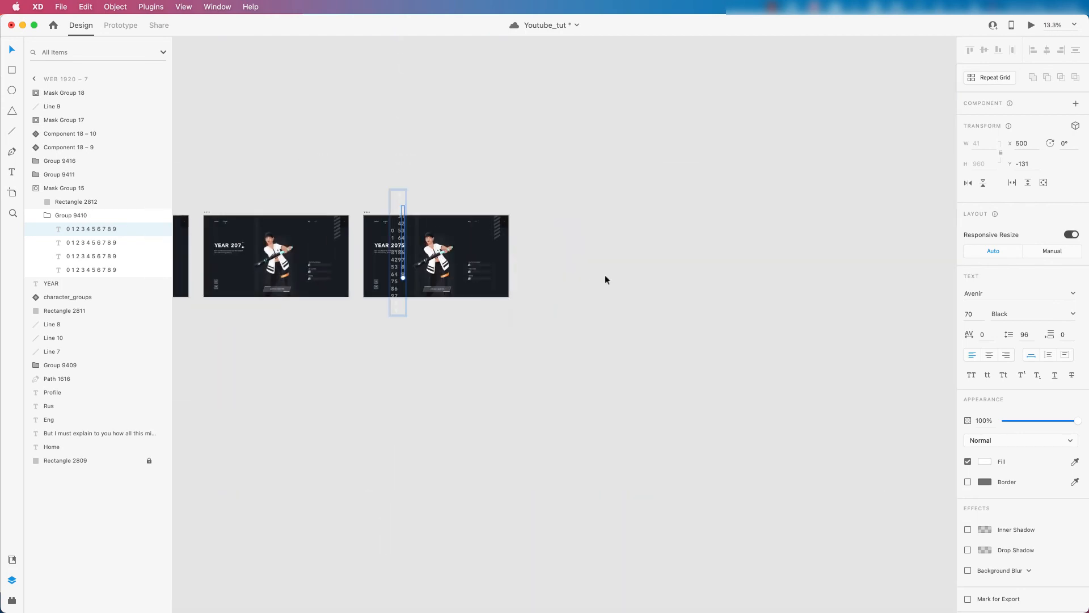
{"action": "left_click", "coordinate": [606, 278]}
Step: Duplicate the Web 1920 – 7 artboard
{"action": "scroll", "coordinate": [414, 265], "scroll_direction": "down", "scroll_amount": 5}
{"action": "left_click", "coordinate": [401, 244]}
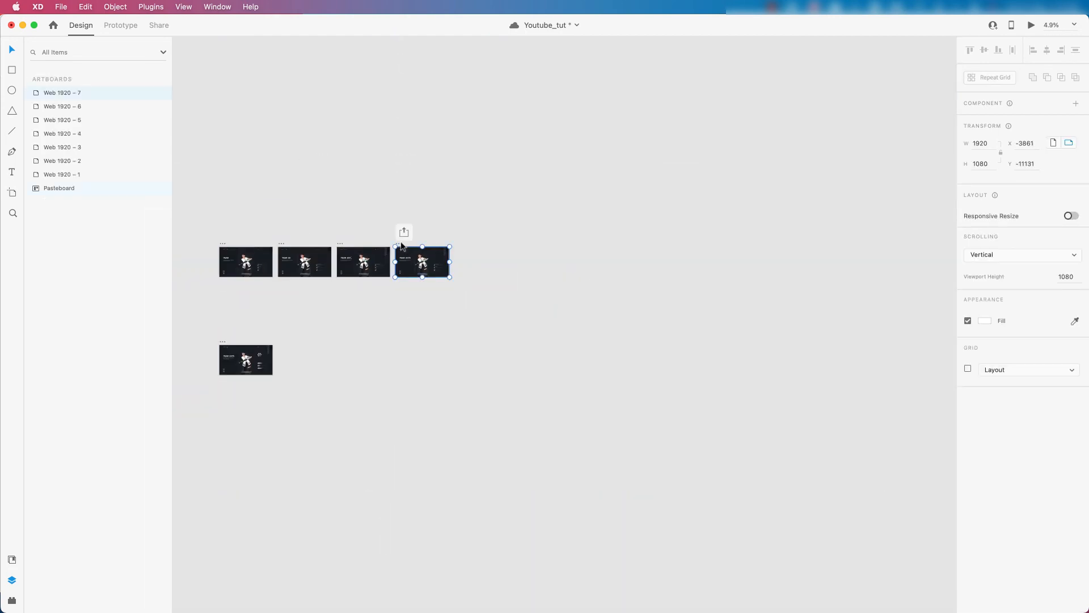
{"action": "key", "text": "super+d"}
Step: On Web 1920 – 8, move the 7.8 rating badge inside its mask group up into view above the stat bars
{"action": "scroll", "coordinate": [502, 248], "scroll_direction": "up", "scroll_amount": 10}
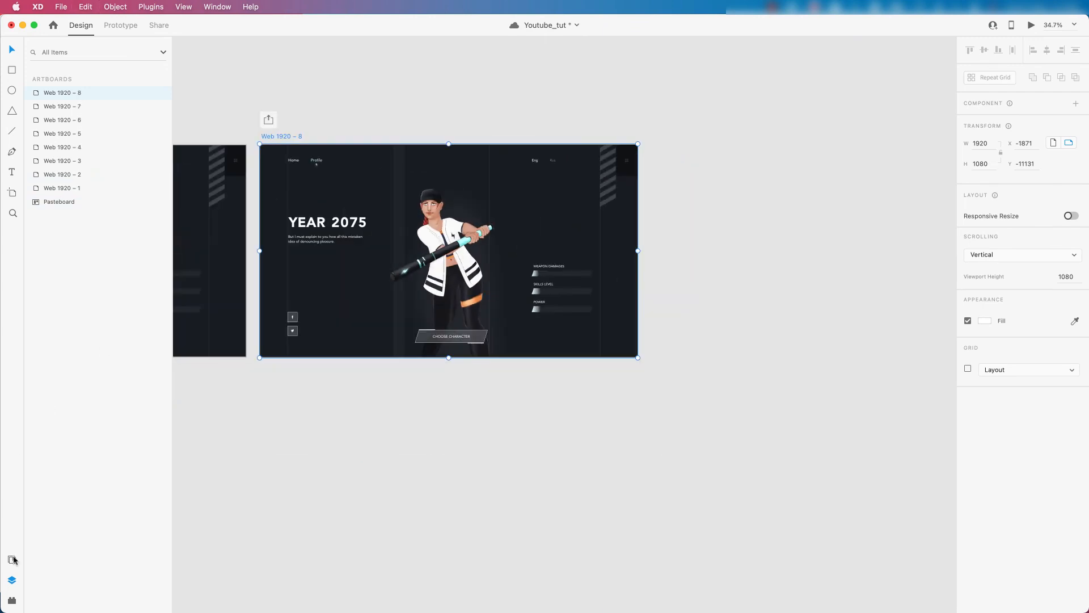
{"action": "left_click", "coordinate": [446, 253]}
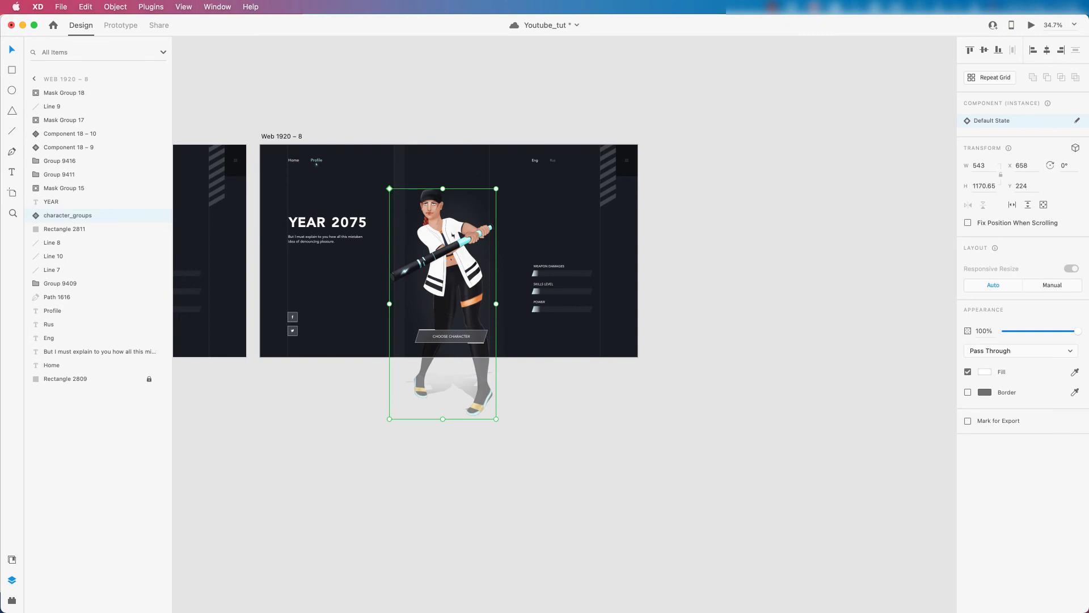
{"action": "left_click", "coordinate": [64, 93]}
{"action": "left_click", "coordinate": [36, 92]}
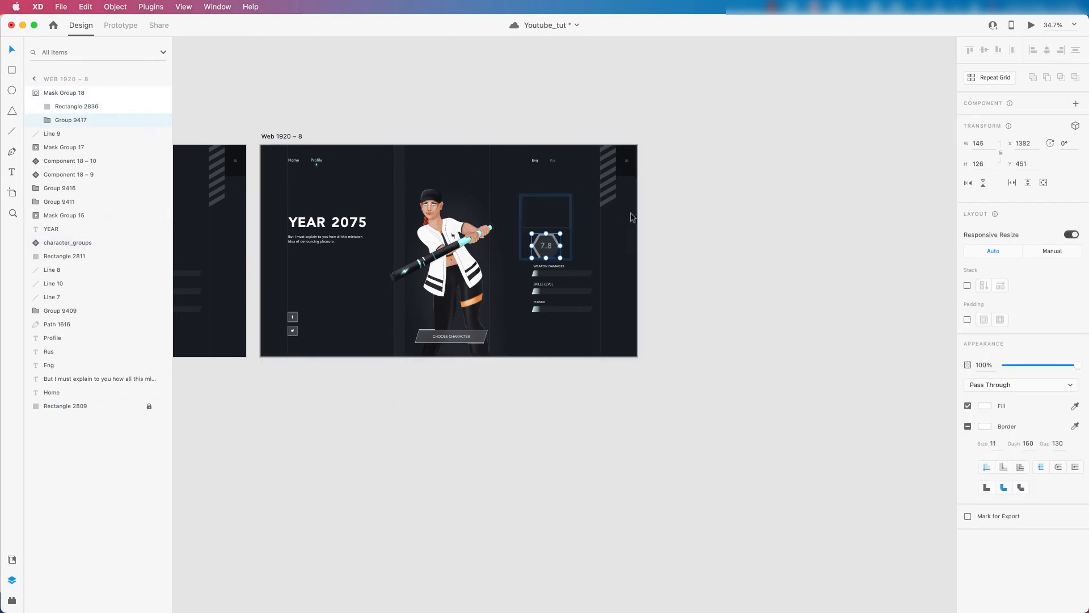
{"action": "scroll", "coordinate": [548, 235], "scroll_direction": "up", "scroll_amount": 5}
{"action": "left_click_drag", "start_coordinate": [545, 258], "coordinate": [545, 182]}
{"action": "left_click", "coordinate": [630, 221]}
{"action": "scroll", "coordinate": [630, 221], "scroll_direction": "down", "scroll_amount": 10}
{"action": "scroll", "coordinate": [631, 261], "scroll_direction": "up", "scroll_amount": 1}
{"action": "scroll", "coordinate": [631, 261], "scroll_direction": "left", "scroll_amount": 3}
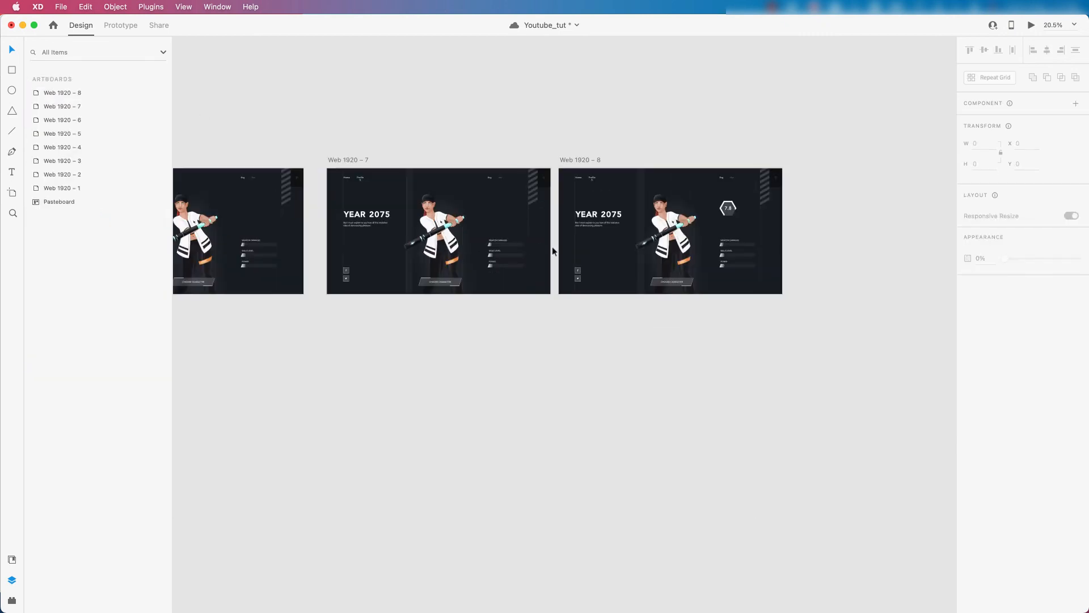
Step: On Web 1920 – 7, lengthen the Weapon Damages fill to about two fifths of its bar and the Skills Level fill to about one third
{"action": "scroll", "coordinate": [511, 250], "scroll_direction": "up", "scroll_amount": 5}
{"action": "left_click", "coordinate": [465, 226], "text": "super"}
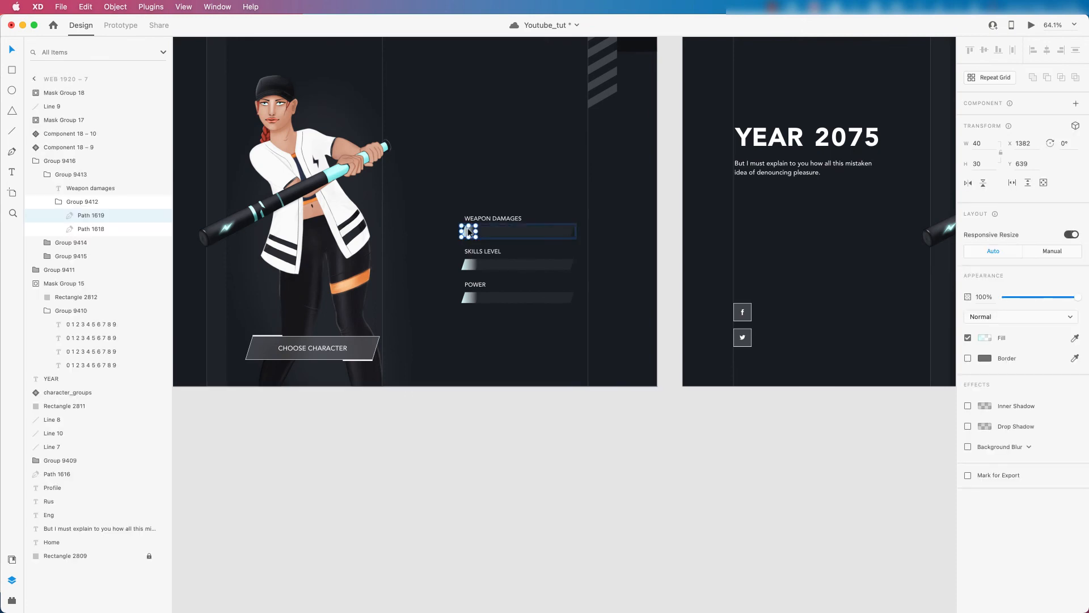
{"action": "double_click", "coordinate": [469, 229]}
{"action": "left_click_drag", "start_coordinate": [482, 222], "coordinate": [512, 236]}
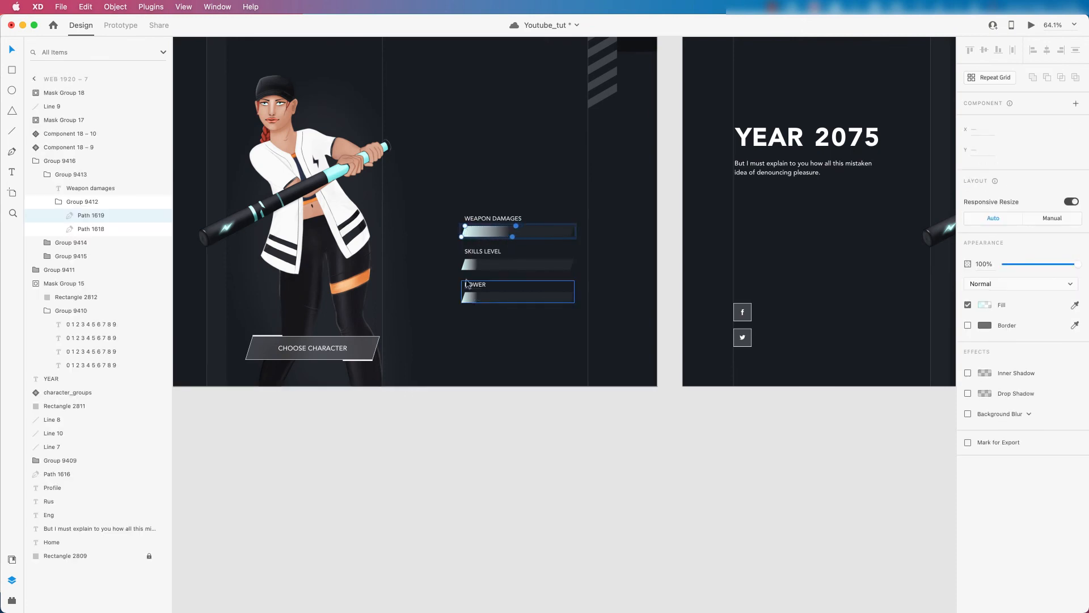
{"action": "left_click", "coordinate": [477, 263], "text": "super"}
{"action": "double_click", "coordinate": [477, 262]}
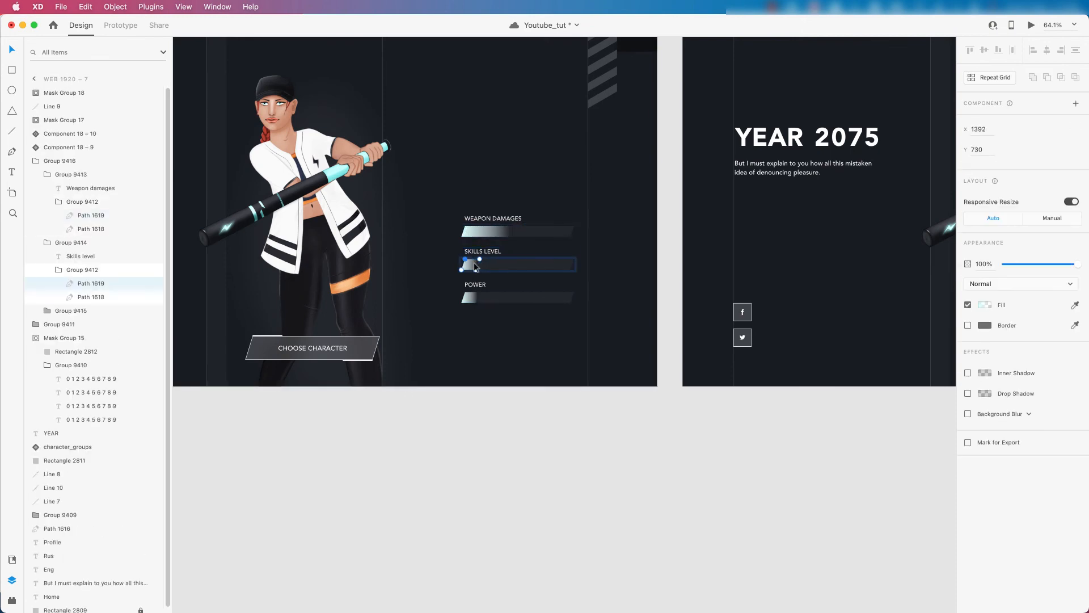
{"action": "mouse_move", "coordinate": [485, 255]}
{"action": "left_mouse_down"}
{"action": "mouse_move", "coordinate": [473, 272]}
{"action": "mouse_move", "coordinate": [501, 265]}
{"action": "left_mouse_up"}
Step: Lengthen the Power bar's fill by 50 px by shifting both of its end points outward
{"action": "scroll", "coordinate": [464, 287], "scroll_direction": "up", "scroll_amount": 3}
{"action": "left_click", "coordinate": [476, 307], "text": "super"}
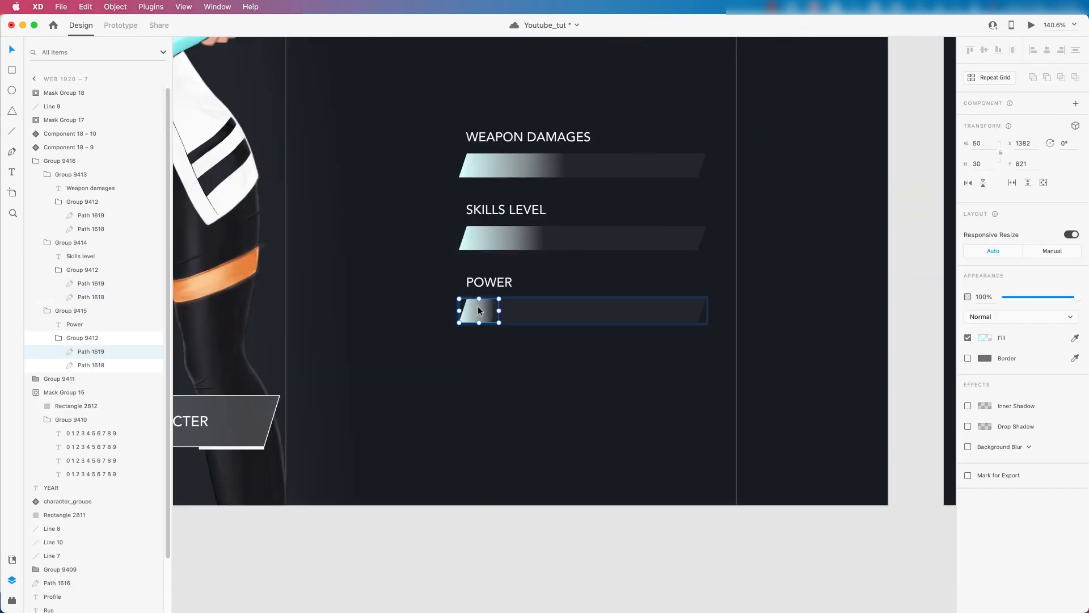
{"action": "double_click", "coordinate": [478, 305]}
{"action": "left_click", "coordinate": [499, 300]}
{"action": "left_click", "coordinate": [492, 323], "text": "shift"}
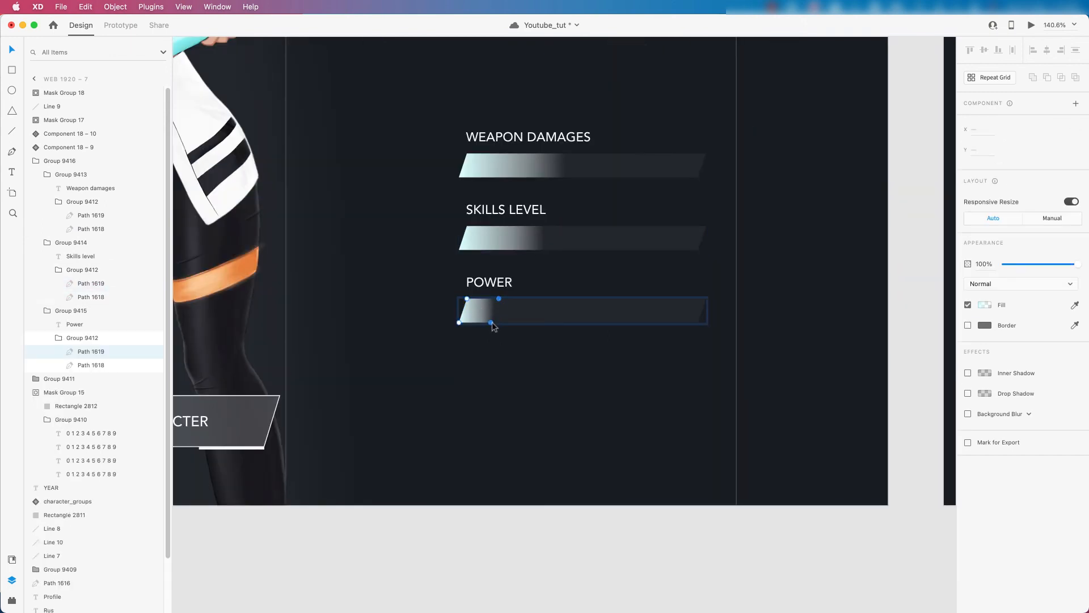
{"action": "key", "text": "shift+Right"}
{"action": "key", "text": "shift+Right"}
{"action": "key", "text": "shift+Right"}
{"action": "key", "text": "shift+Right"}
{"action": "key", "text": "shift+Right"}
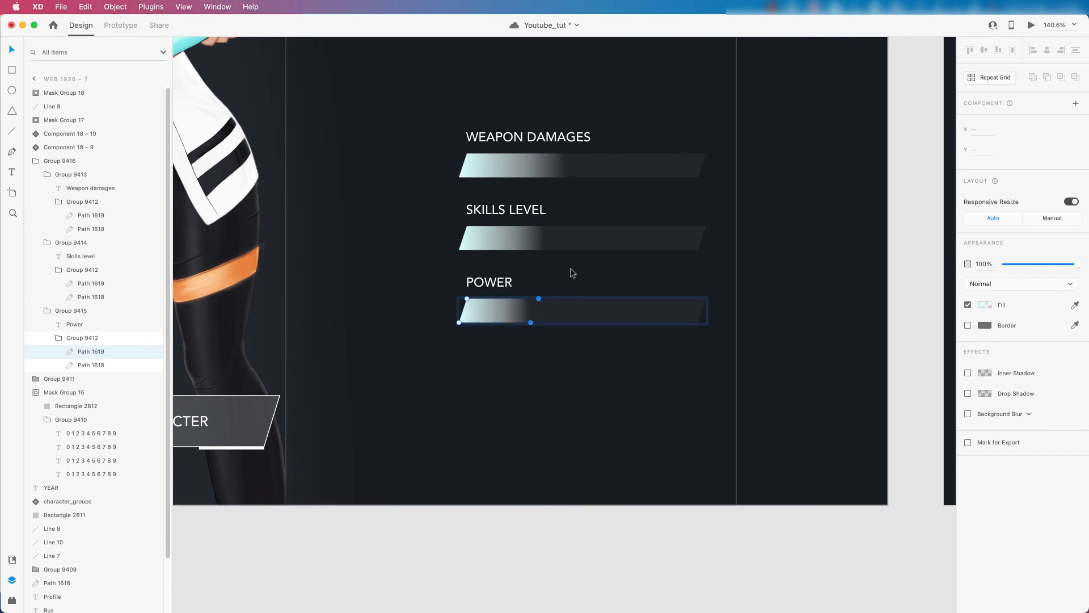
Step: Delete the Web 1920 – 8 artboard and replace it with a fresh duplicate of Web 1920 – 7
{"action": "scroll", "coordinate": [550, 267], "scroll_direction": "down", "scroll_amount": 10}
{"action": "scroll", "coordinate": [550, 267], "scroll_direction": "up", "scroll_amount": 2}
{"action": "scroll", "coordinate": [550, 266], "scroll_direction": "right", "scroll_amount": 2}
{"action": "left_click", "coordinate": [621, 136]}
{"action": "scroll", "coordinate": [622, 136], "scroll_direction": "down", "scroll_amount": 2}
{"action": "left_click", "coordinate": [570, 155]}
{"action": "key", "text": "Delete"}
{"action": "left_click", "coordinate": [372, 156]}
{"action": "key", "text": "super+d"}
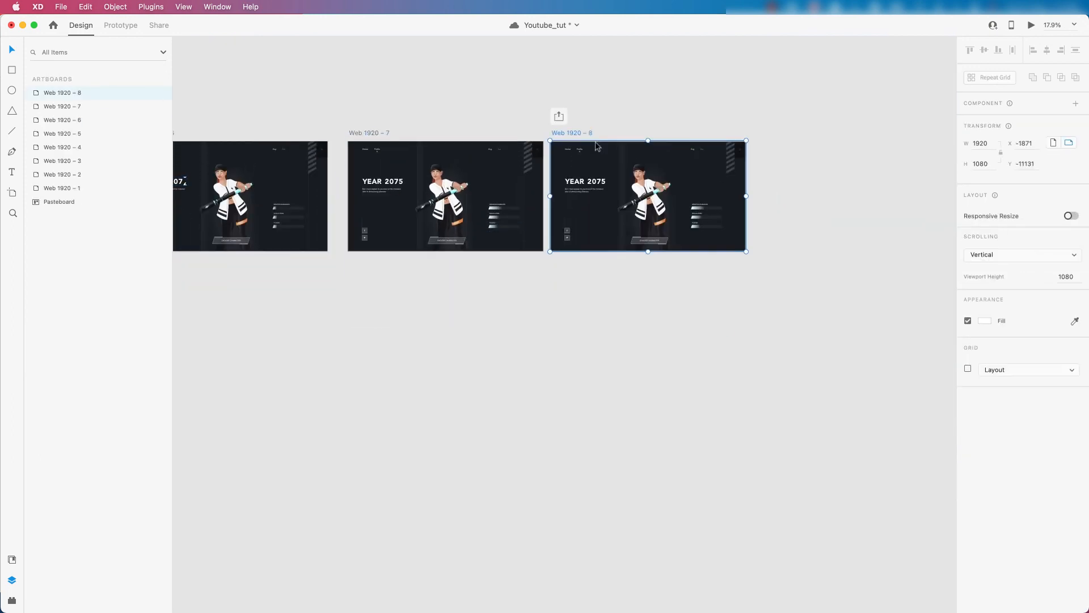
Step: On the new Web 1920 – 8, move the 7.8 rating badge inside its mask group up to Y 291
{"action": "left_click", "coordinate": [699, 176]}
{"action": "scroll", "coordinate": [699, 176], "scroll_direction": "up", "scroll_amount": 10}
{"action": "left_click", "coordinate": [36, 92]}
{"action": "left_click", "coordinate": [71, 120]}
{"action": "key", "text": "shift+Up"}
{"action": "key", "text": "shift+Up"}
{"action": "key", "text": "shift+Up"}
{"action": "key", "text": "shift+Up"}
{"action": "key", "text": "shift+Up"}
{"action": "key", "text": "shift+Up"}
{"action": "key", "text": "shift+Up"}
{"action": "key", "text": "shift+Up"}
{"action": "key", "text": "shift+Up"}
{"action": "key", "text": "shift+Up"}
{"action": "key", "text": "shift+Up"}
{"action": "key", "text": "shift+Up"}
{"action": "key", "text": "shift+Up"}
{"action": "key", "text": "shift+Up"}
{"action": "key", "text": "shift+Up"}
{"action": "key", "text": "shift+Up"}
{"action": "key", "text": "shift+Up"}
{"action": "key", "text": "shift+Up"}
{"action": "scroll", "coordinate": [724, 212], "scroll_direction": "down", "scroll_amount": 7}
{"action": "scroll", "coordinate": [726, 213], "scroll_direction": "up", "scroll_amount": 5}
{"action": "key", "text": "shift+Down"}
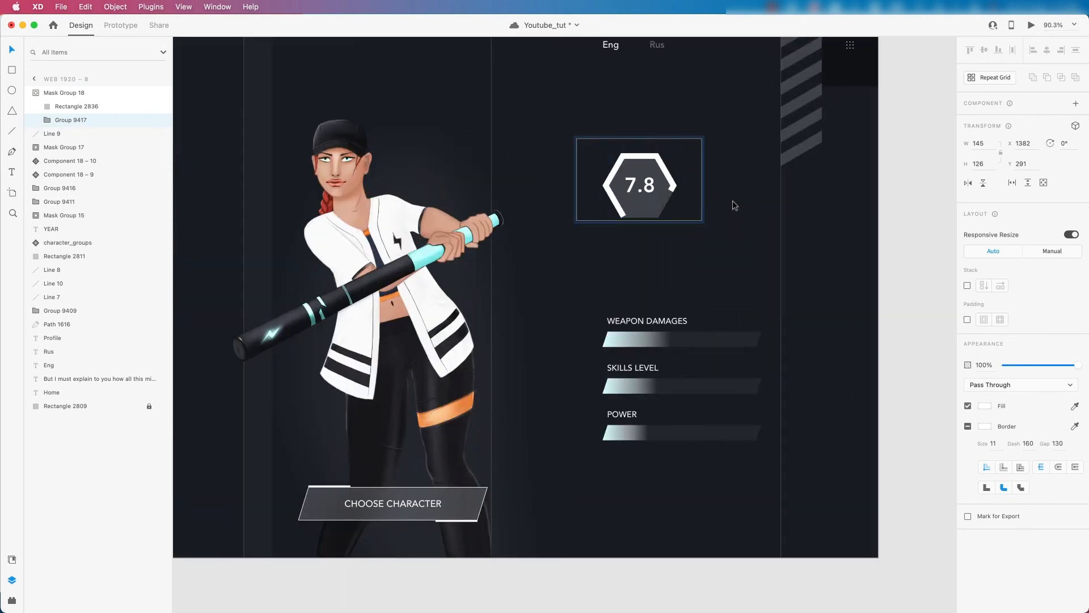
Step: Move artboards Web 1920 – 5 through Web 1920 – 8 together into a new row below Web 1920 – 4, aligned with its left edge
{"action": "scroll", "coordinate": [665, 290], "scroll_direction": "down", "scroll_amount": 12}
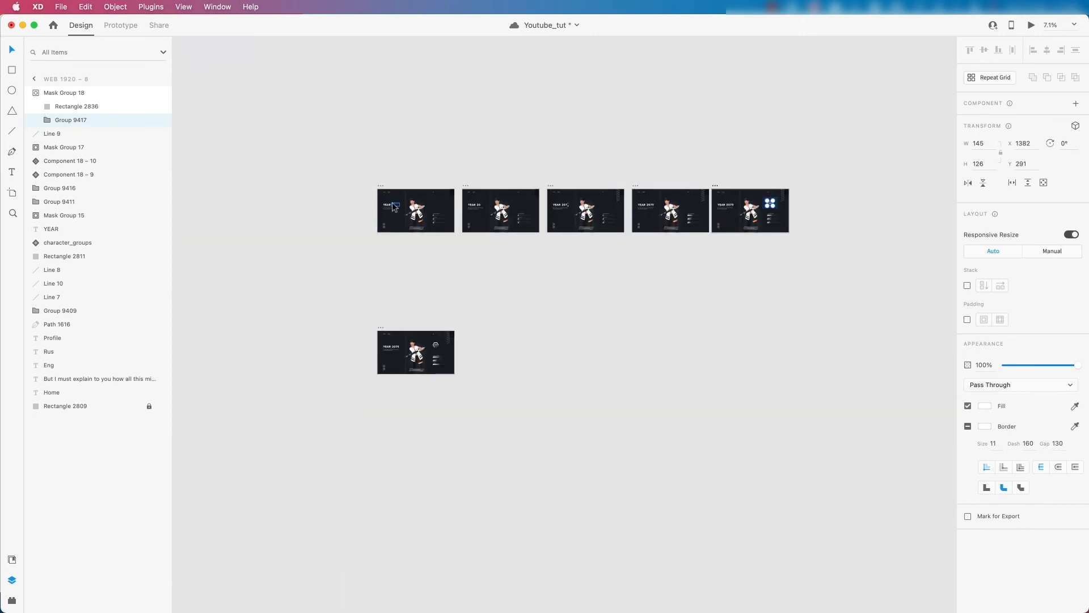
{"action": "scroll", "coordinate": [400, 211], "scroll_direction": "up", "scroll_amount": 3}
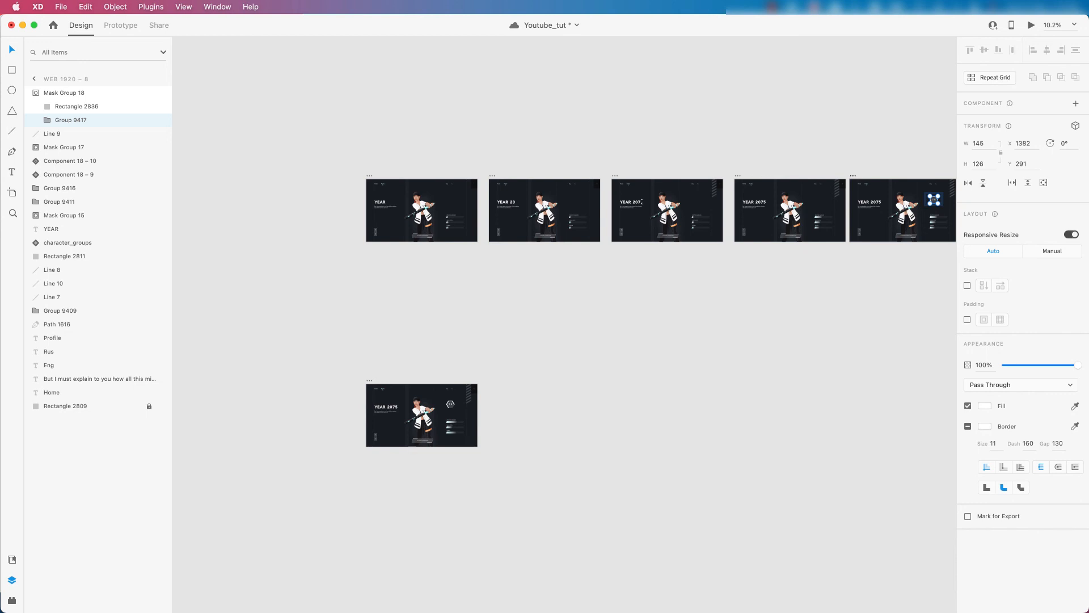
{"action": "scroll", "coordinate": [501, 278], "scroll_direction": "down", "scroll_amount": 3}
{"action": "left_click", "coordinate": [516, 291]}
{"action": "left_click", "coordinate": [448, 192]}
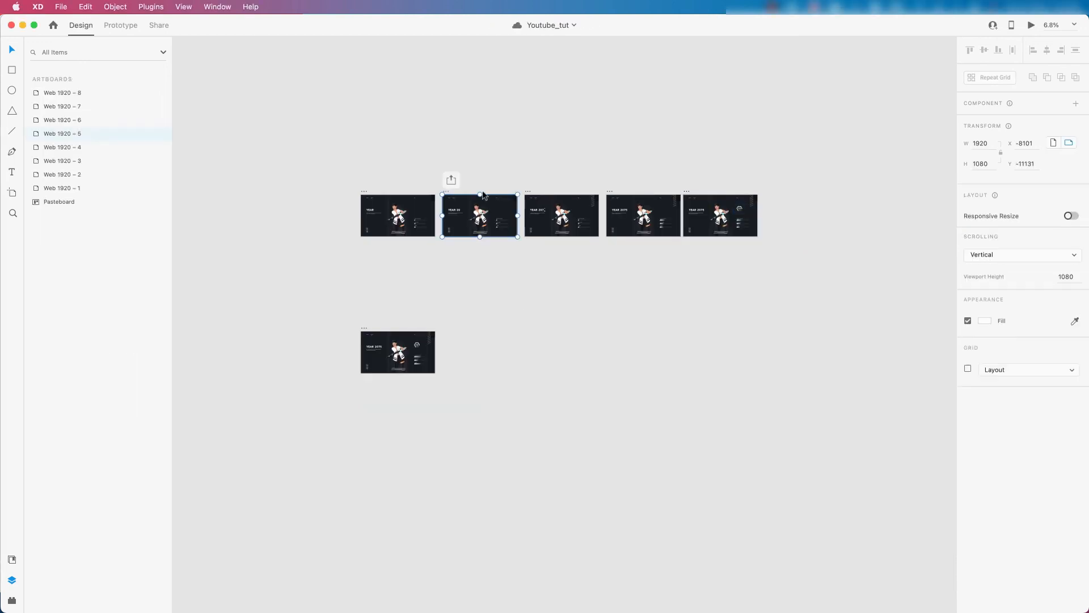
{"action": "left_click", "coordinate": [529, 192], "text": "shift"}
{"action": "left_click", "coordinate": [611, 192], "text": "shift"}
{"action": "left_click", "coordinate": [687, 193], "text": "shift"}
{"action": "left_click_drag", "start_coordinate": [687, 193], "coordinate": [605, 255]}
{"action": "left_click", "coordinate": [338, 207]}
{"action": "scroll", "coordinate": [339, 207], "scroll_direction": "up", "scroll_amount": 5}
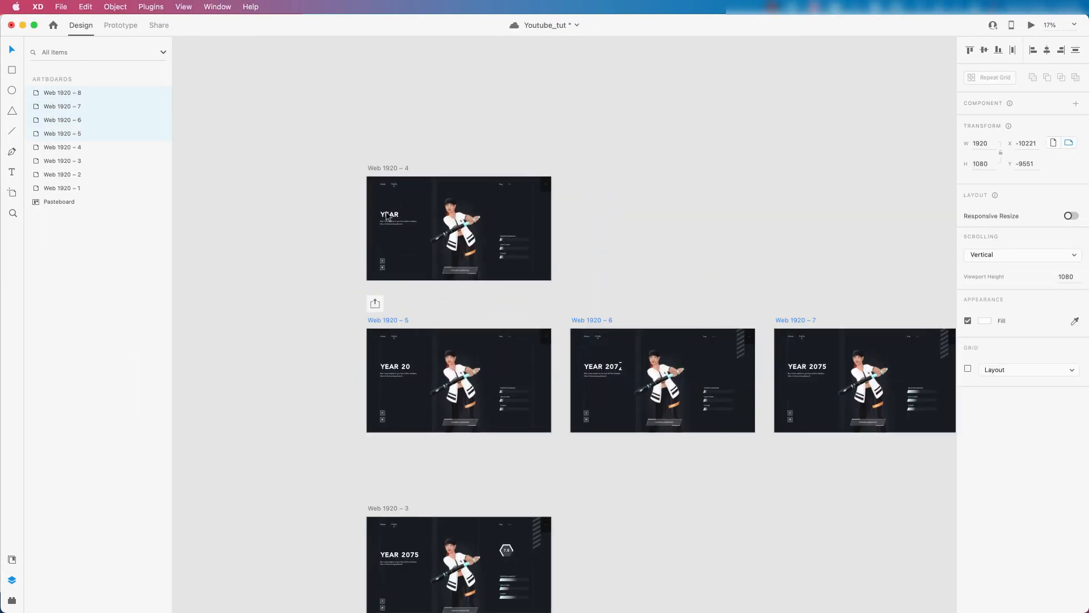
Step: Switch to prototyping and connect the Web 1920 – 4 artboard to Web 1920 – 5
{"action": "scroll", "coordinate": [624, 185], "scroll_direction": "down", "scroll_amount": 2}
{"action": "scroll", "coordinate": [624, 185], "scroll_direction": "right", "scroll_amount": 3}
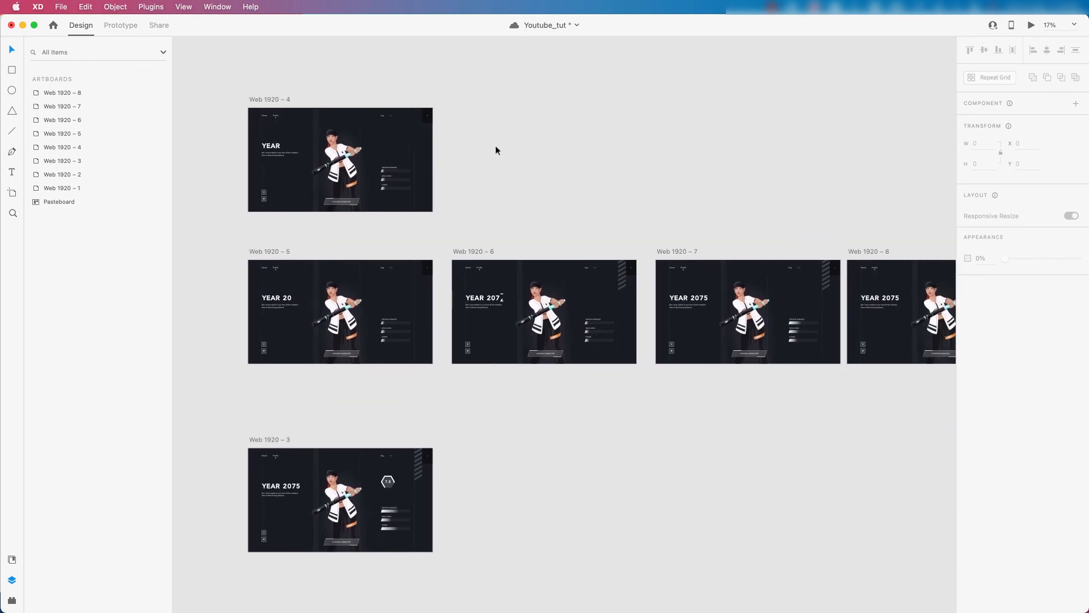
{"action": "scroll", "coordinate": [453, 133], "scroll_direction": "down", "scroll_amount": 2}
{"action": "scroll", "coordinate": [570, 146], "scroll_direction": "right", "scroll_amount": 1}
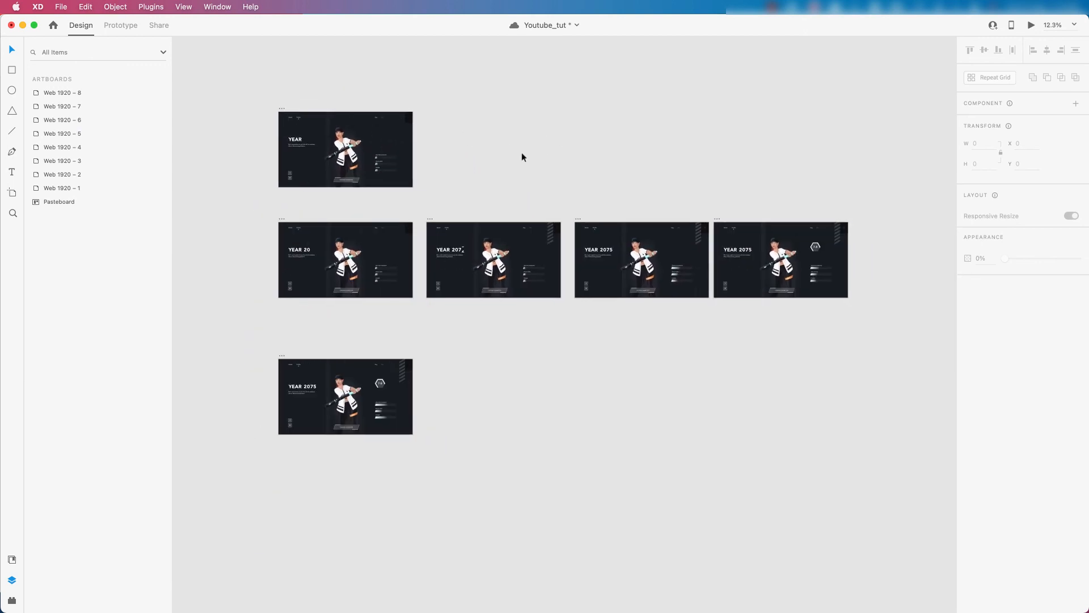
{"action": "left_click", "coordinate": [121, 26]}
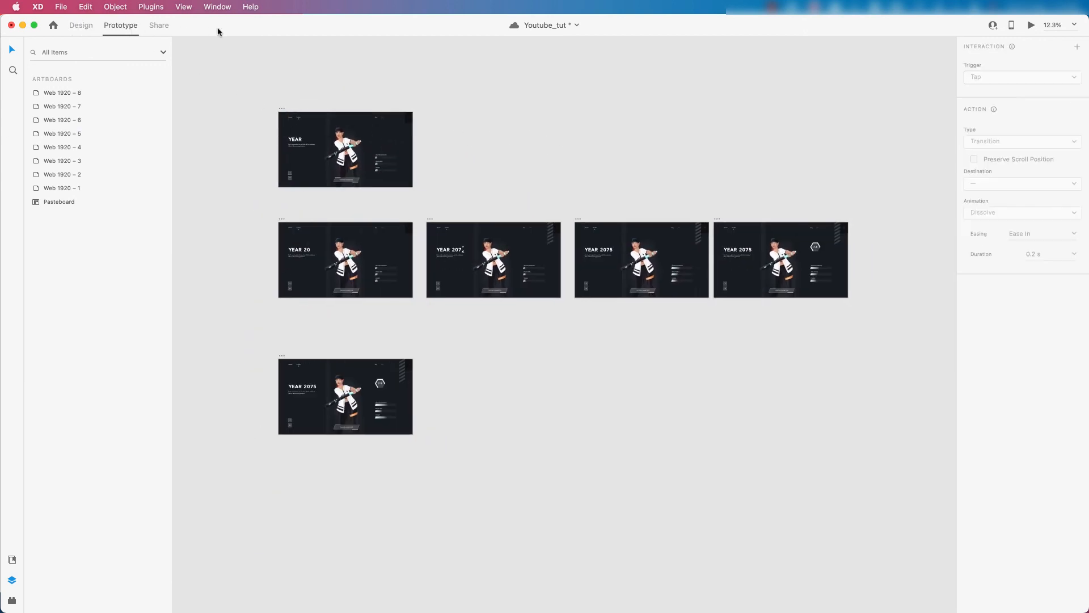
{"action": "scroll", "coordinate": [492, 161], "scroll_direction": "down", "scroll_amount": 1}
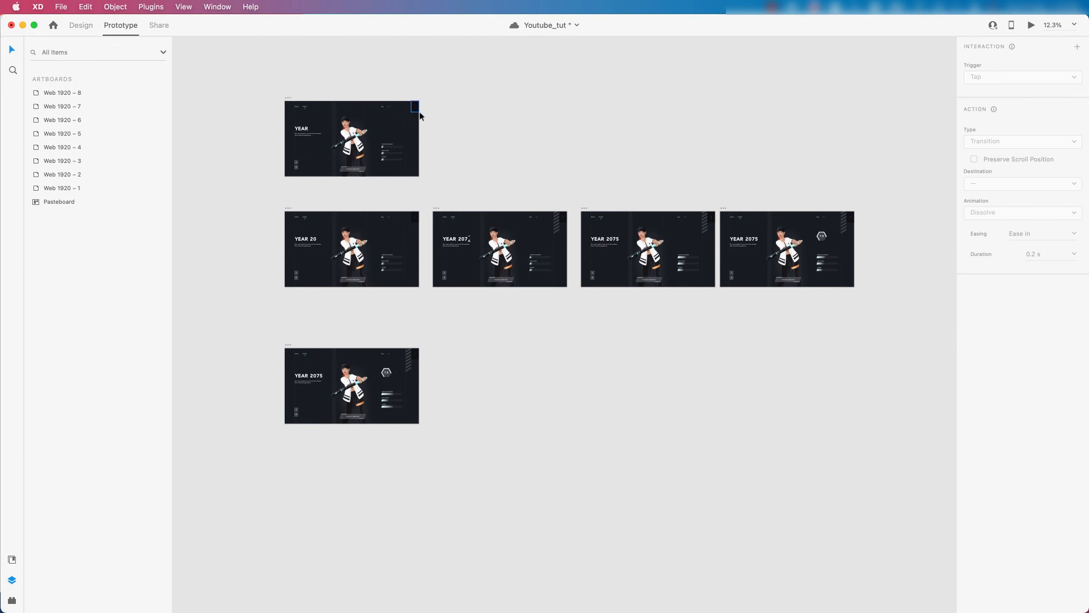
{"action": "scroll", "coordinate": [285, 116], "scroll_direction": "up", "scroll_amount": 3}
{"action": "scroll", "coordinate": [278, 110], "scroll_direction": "down", "scroll_amount": 2}
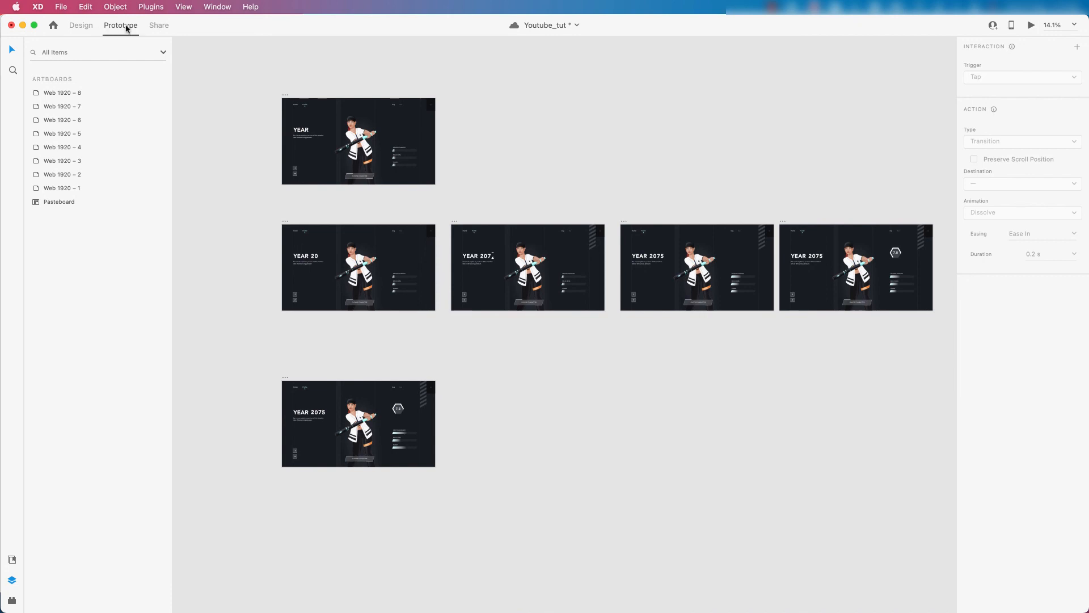
{"action": "scroll", "coordinate": [319, 133], "scroll_direction": "up", "scroll_amount": 1}
{"action": "scroll", "coordinate": [294, 107], "scroll_direction": "up", "scroll_amount": 1}
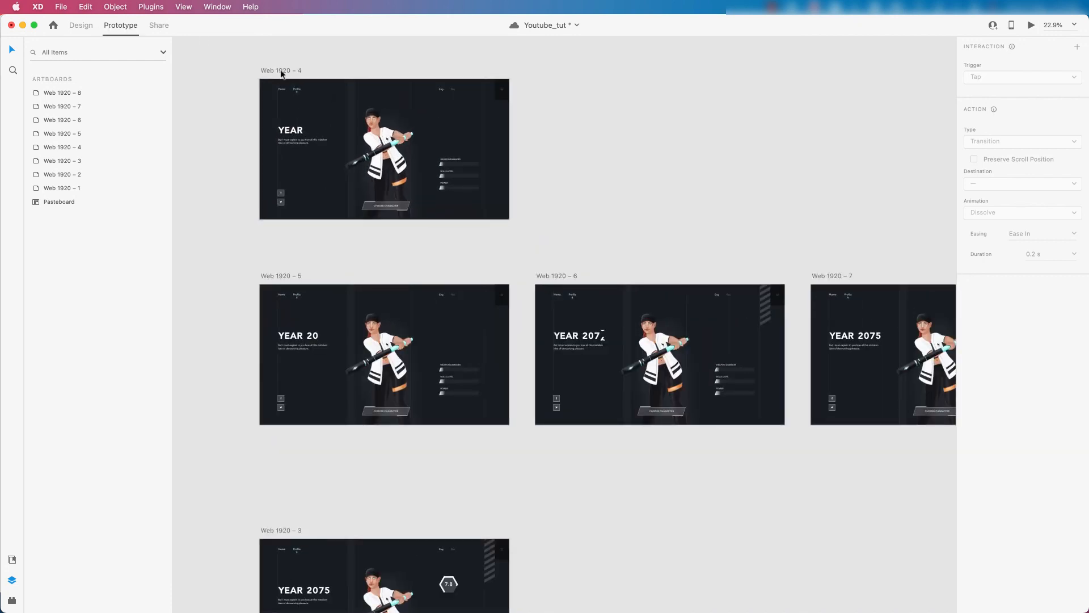
{"action": "left_click", "coordinate": [281, 71]}
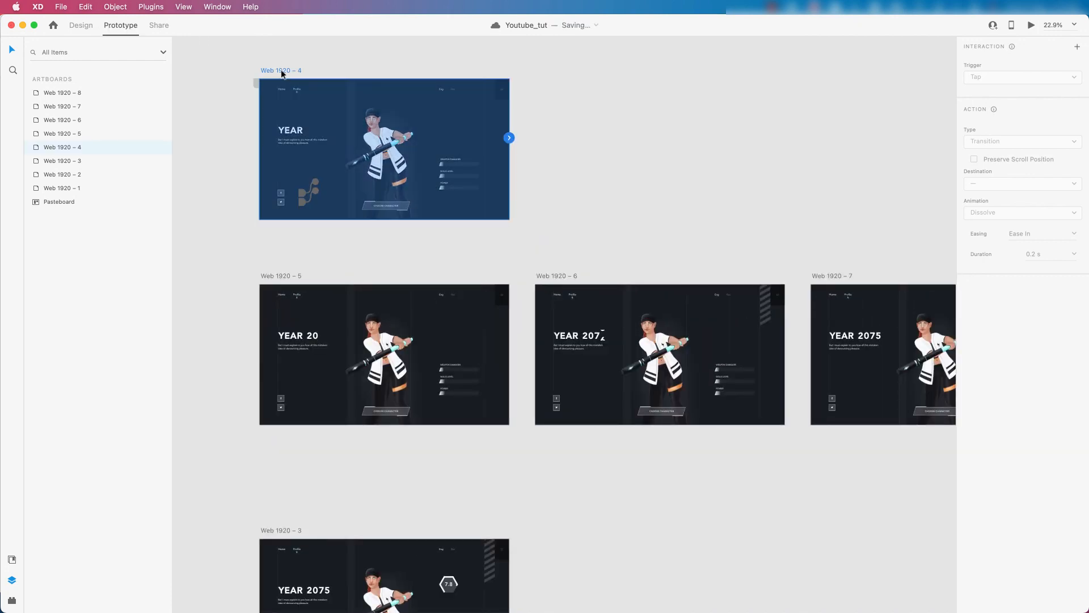
{"action": "left_click_drag", "start_coordinate": [511, 139], "coordinate": [392, 306]}
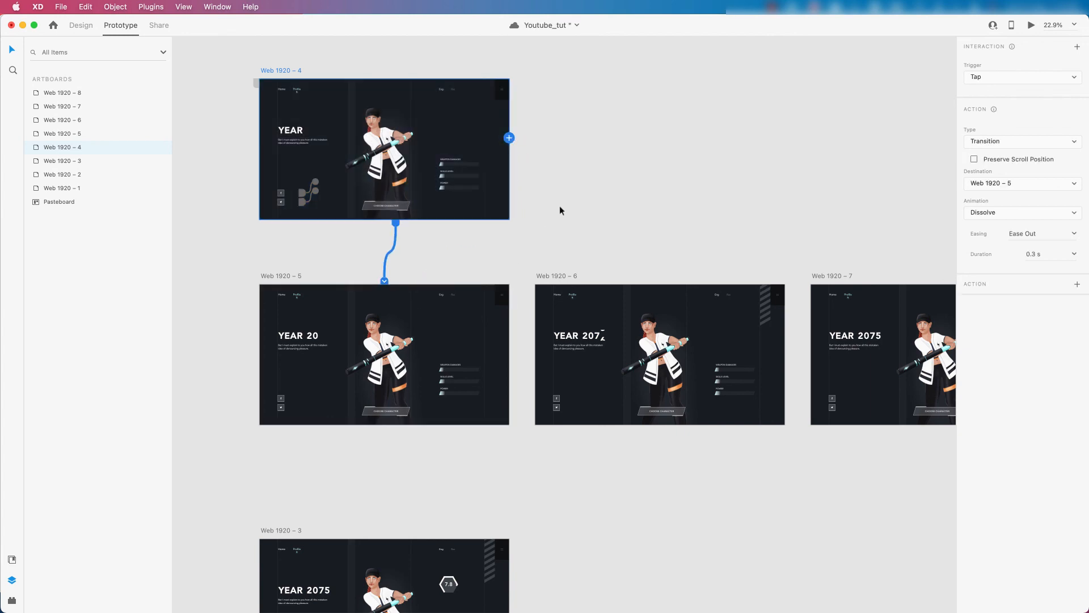
Step: Set the interaction's action type to Auto-Animate, keeping Web 1920 – 5 as the destination
{"action": "left_click", "coordinate": [1014, 183]}
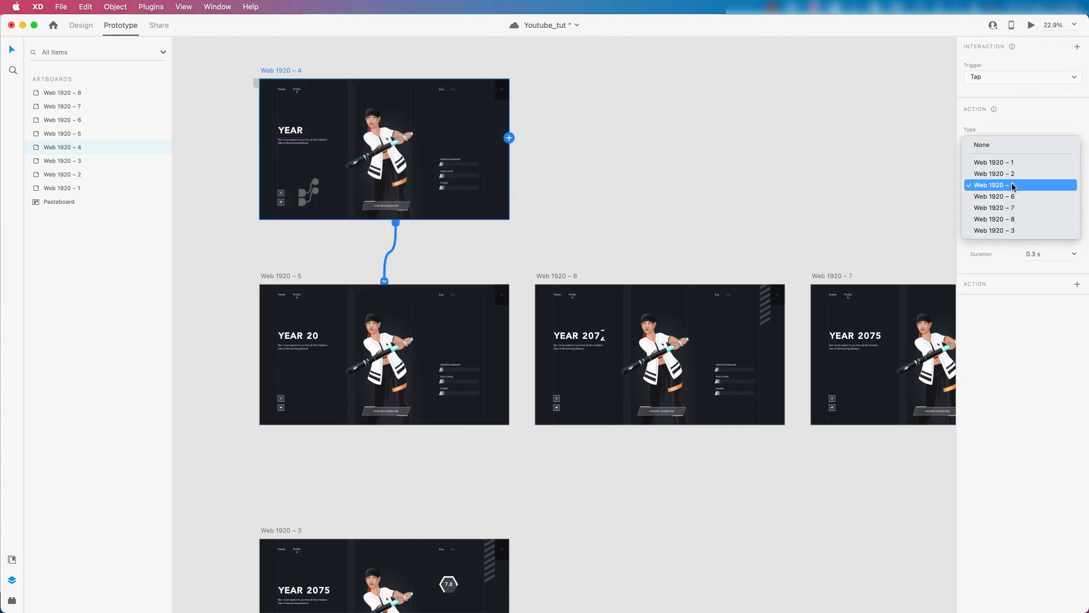
{"action": "left_click", "coordinate": [1014, 185]}
{"action": "left_click", "coordinate": [1006, 143]}
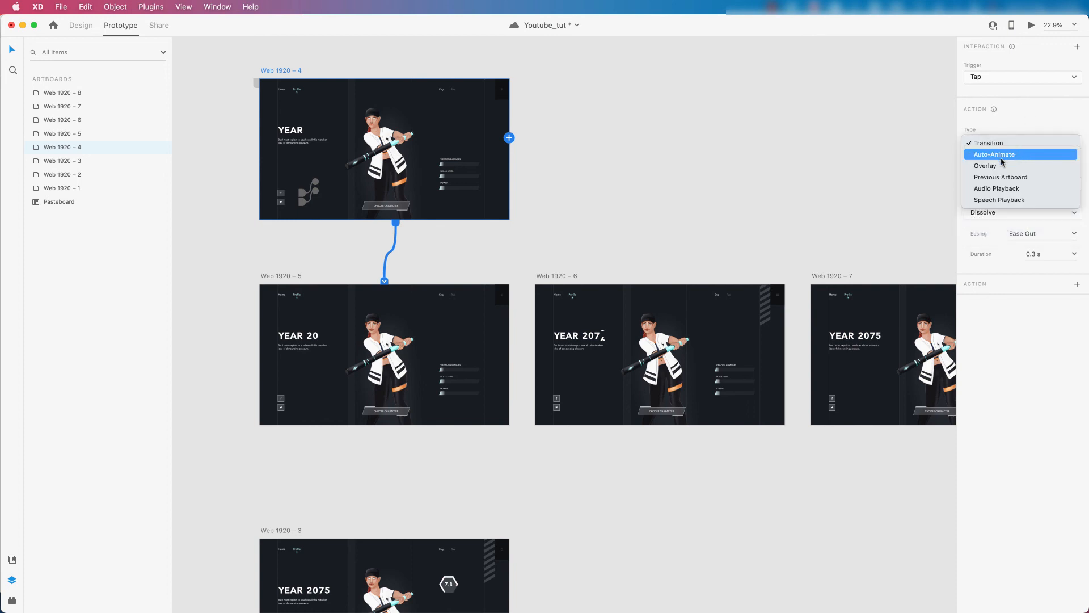
{"action": "left_click", "coordinate": [1002, 155]}
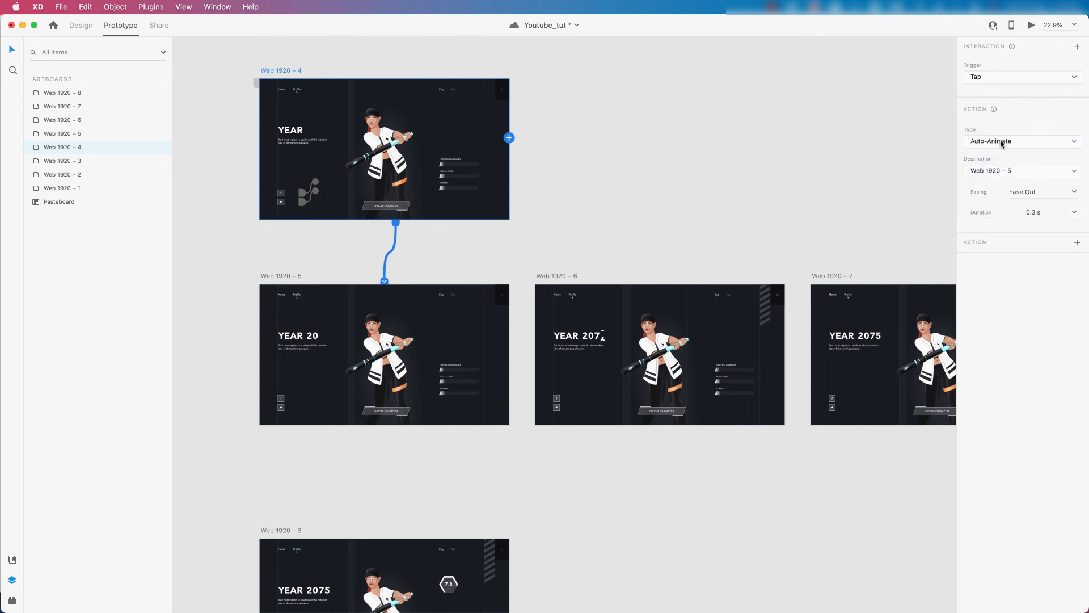
Step: Set the interaction's trigger to Keys & Gamepad and assign the key S
{"action": "left_click", "coordinate": [1001, 79]}
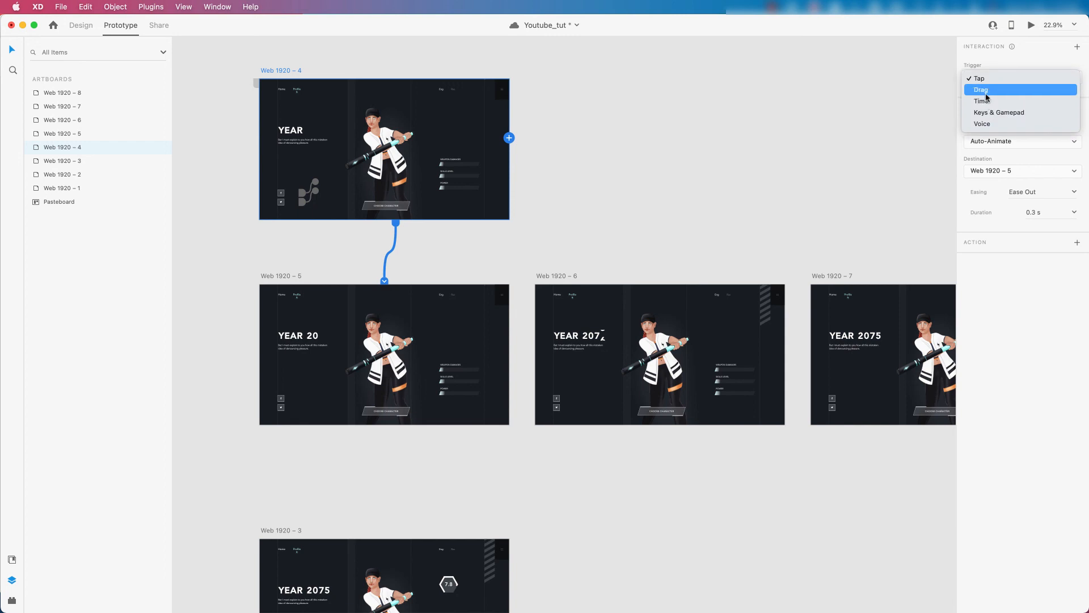
{"action": "left_click", "coordinate": [988, 112]}
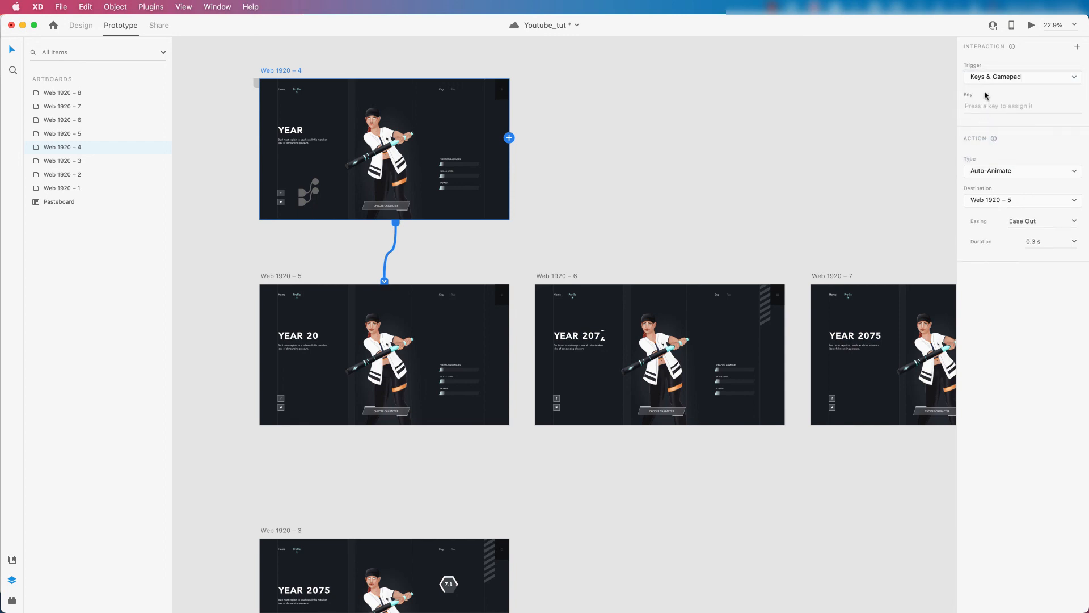
{"action": "left_click", "coordinate": [981, 107]}
{"action": "key", "text": "shift+s"}
{"action": "key", "text": "BackSpace"}
{"action": "key", "text": "s"}
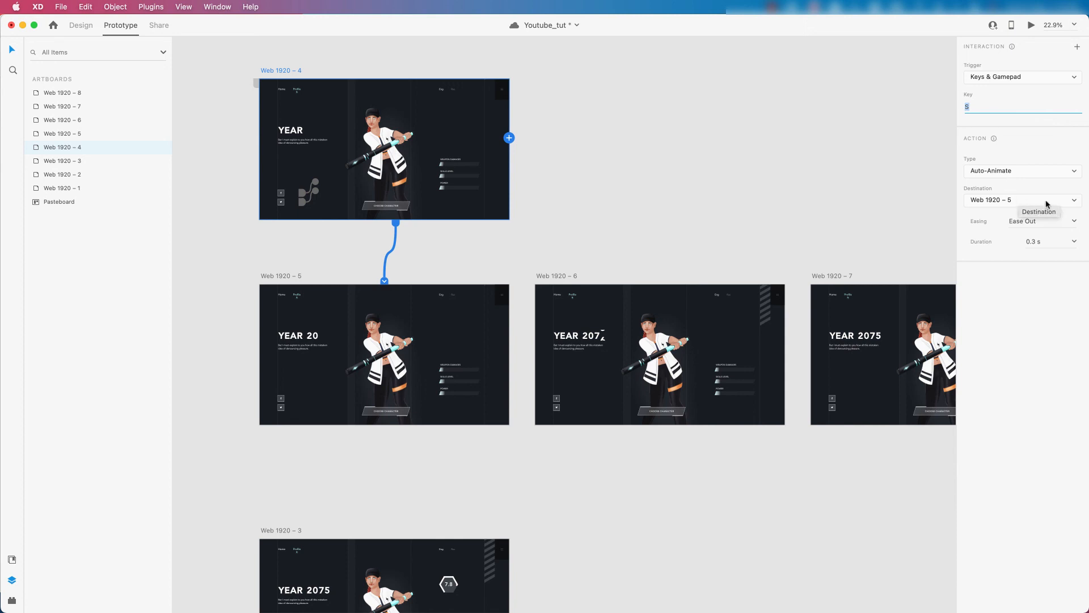
Step: Set the transition's easing to Ease In-Out and its duration to 1 s
{"action": "left_click", "coordinate": [1077, 220]}
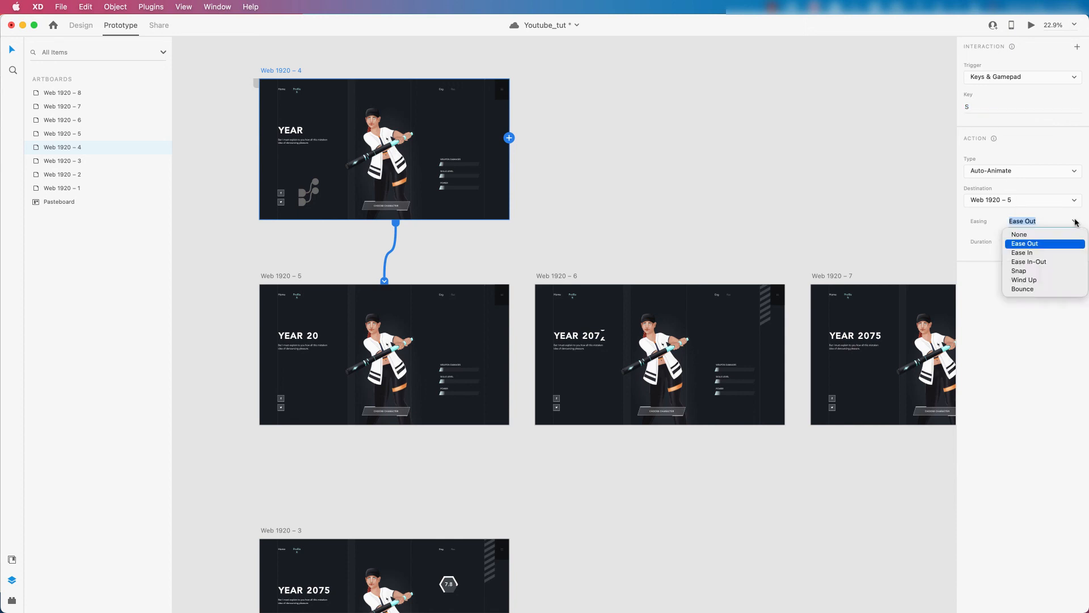
{"action": "left_click", "coordinate": [1031, 261]}
{"action": "left_click", "coordinate": [1045, 241]}
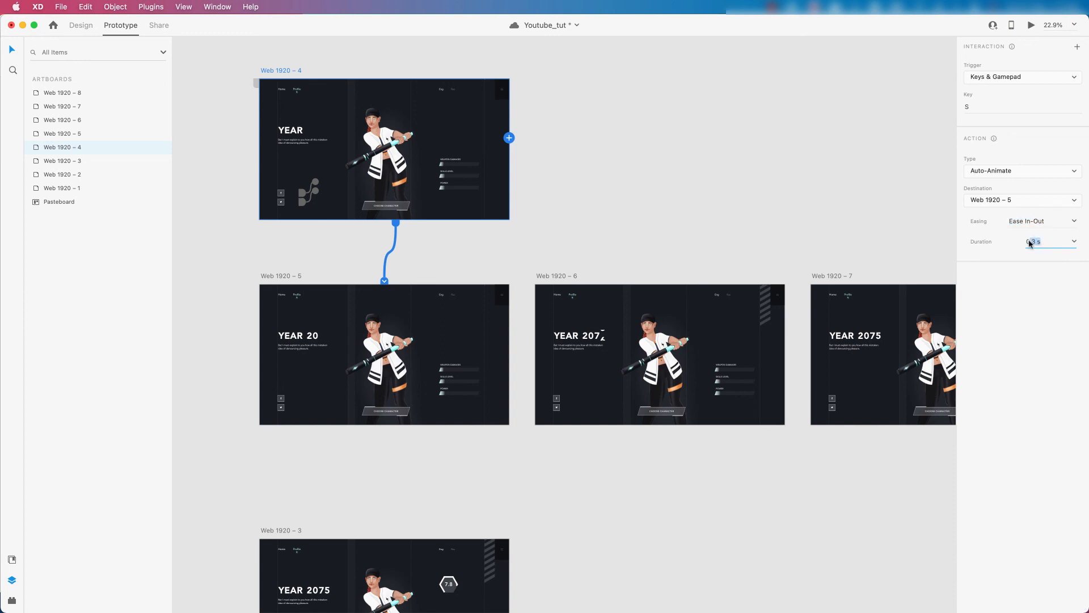
{"action": "type", "text": "1"}
{"action": "left_click", "coordinate": [861, 225]}
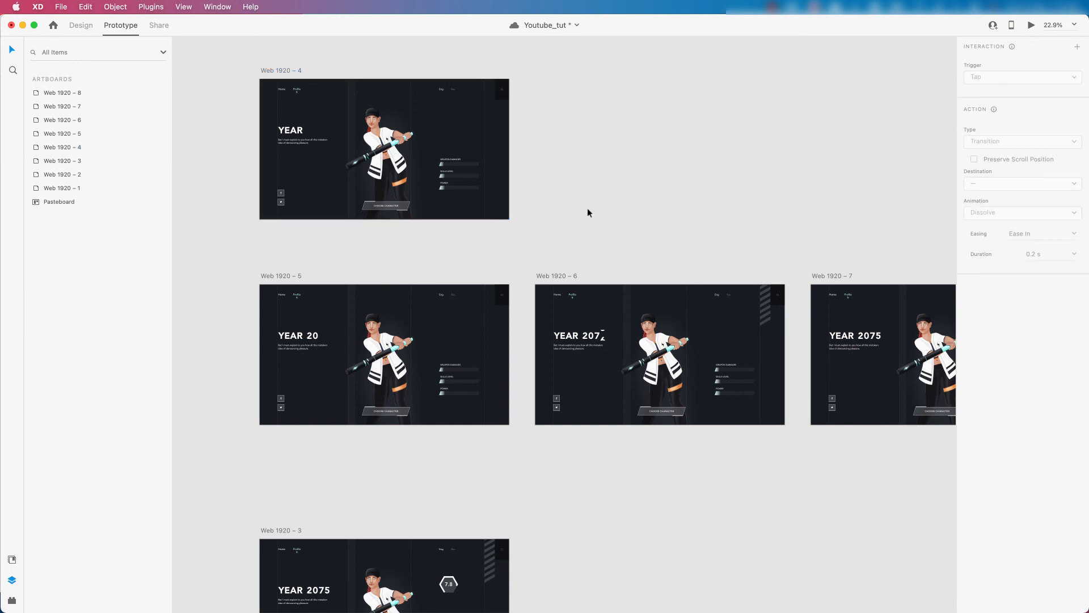
Step: Connect the Web 1920 – 5 artboard to Web 1920 – 6 and set the interaction's trigger to Time
{"action": "left_click", "coordinate": [292, 286]}
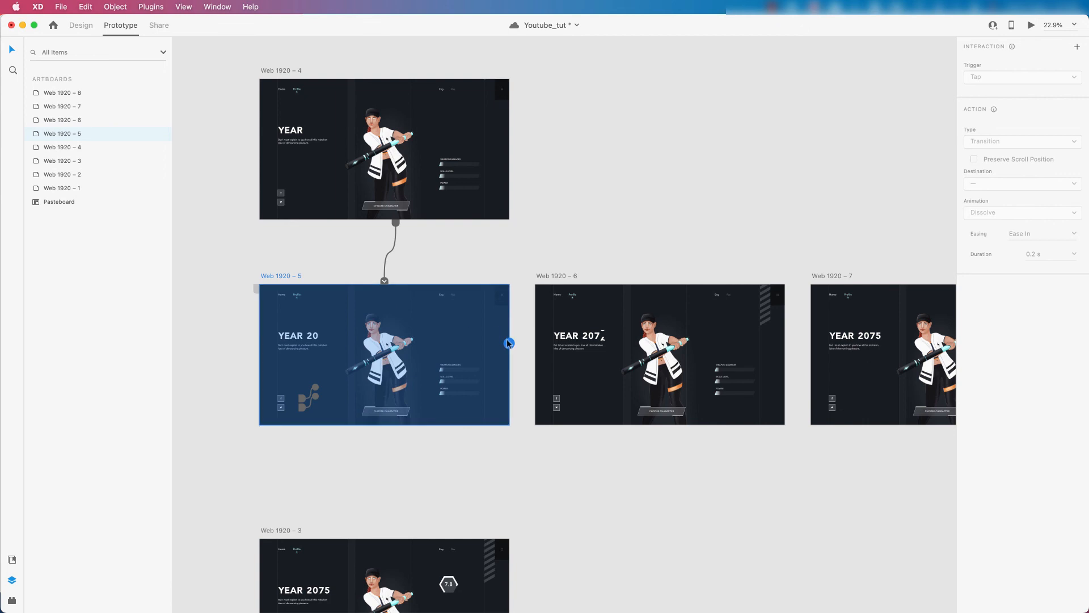
{"action": "left_click_drag", "start_coordinate": [508, 343], "coordinate": [542, 349]}
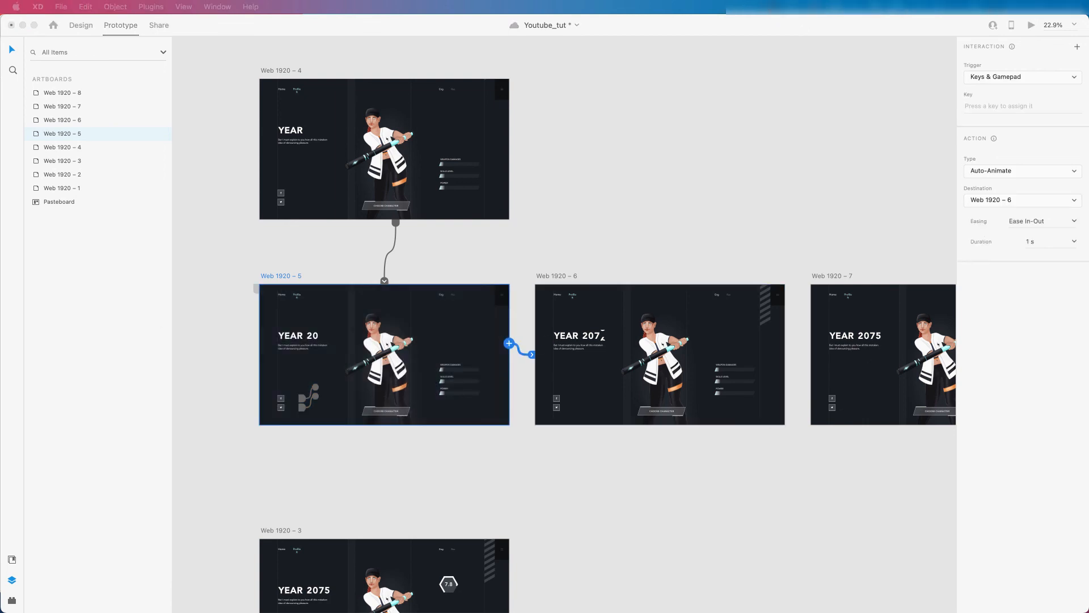
{"action": "left_click", "coordinate": [1043, 86]}
{"action": "left_click", "coordinate": [982, 65]}
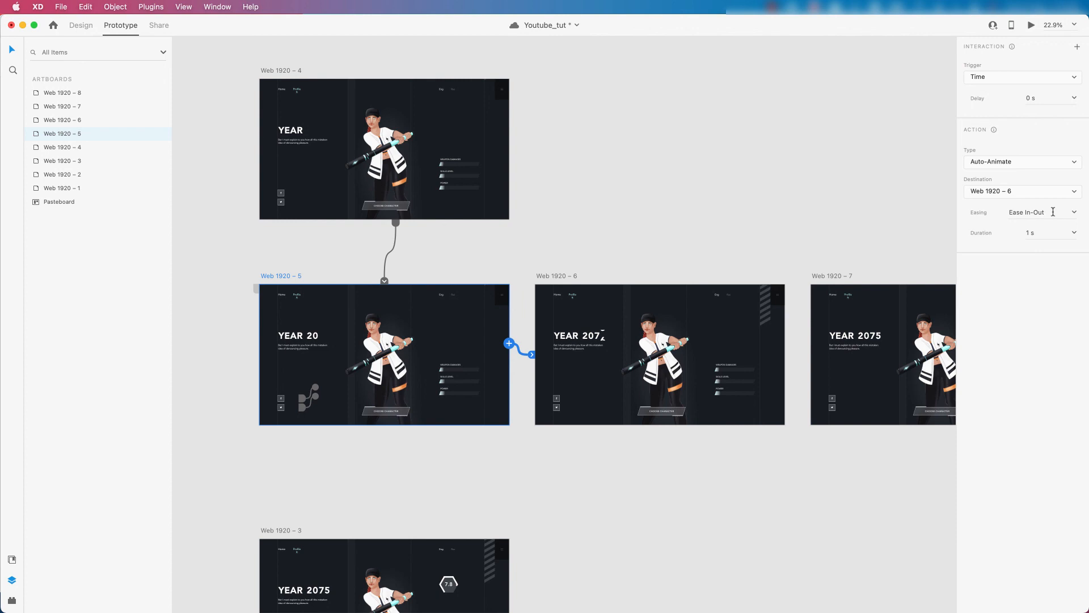
Step: Set the duration of the Web 1920 – 5 to Web 1920 – 6 transition to 0.4 s
{"action": "left_click", "coordinate": [1050, 234]}
{"action": "type", "text": ".4"}
{"action": "key", "text": "Tab"}
Step: Link Web 1920 – 6 to Web 1920 – 7 and Web 1920 – 7 to Web 1920 – 8 with time-triggered Auto-Animate transitions
{"action": "scroll", "coordinate": [365, 278], "scroll_direction": "down", "scroll_amount": 5}
{"action": "left_click", "coordinate": [408, 269]}
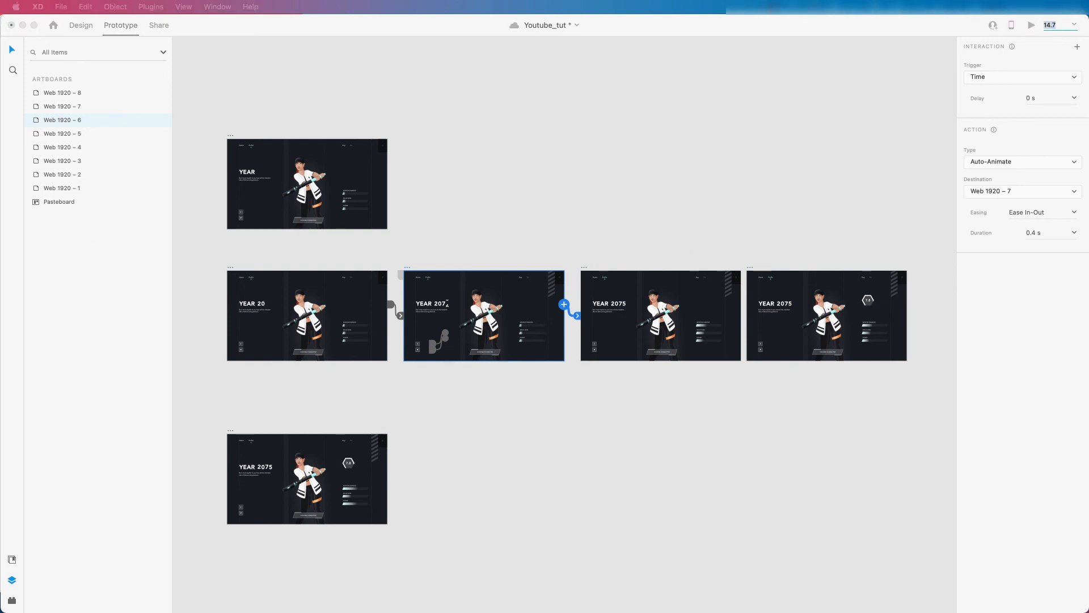
{"action": "left_click", "coordinate": [583, 267]}
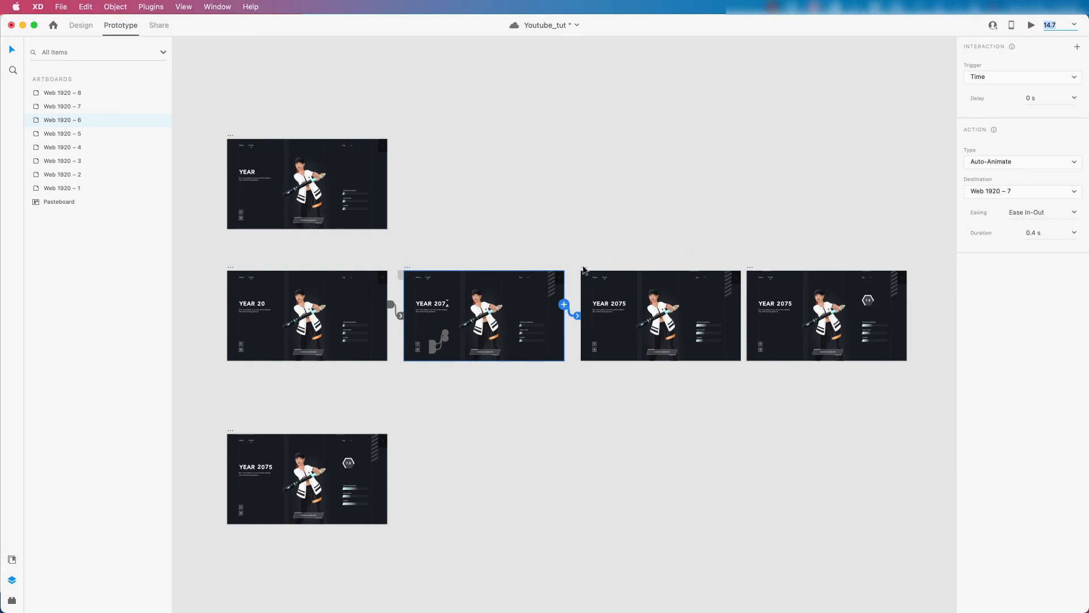
{"action": "left_click", "coordinate": [583, 267]}
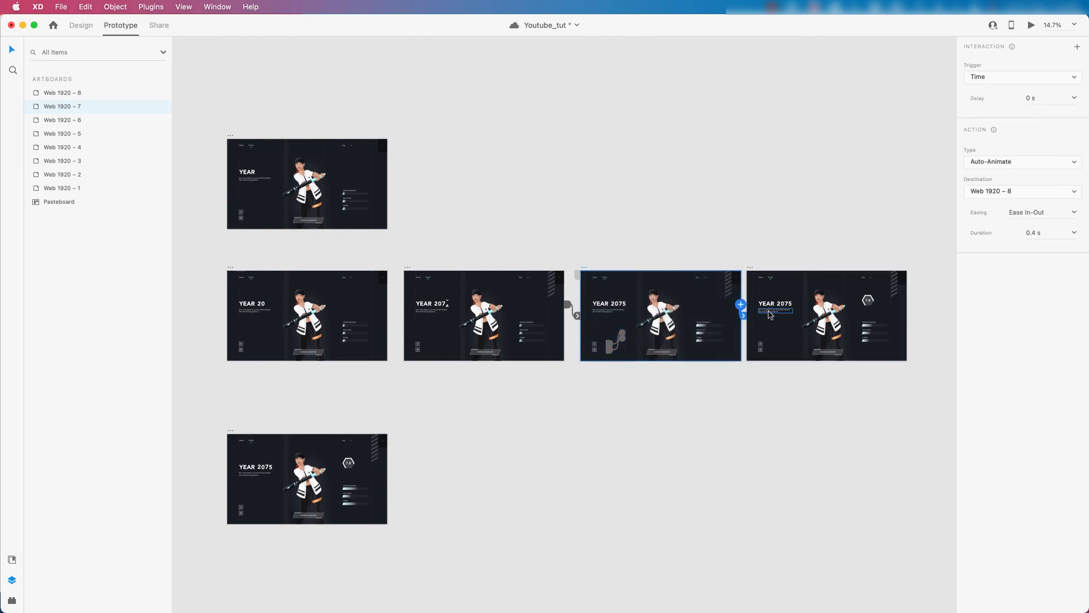
{"action": "left_click_drag", "start_coordinate": [732, 243], "coordinate": [596, 215]}
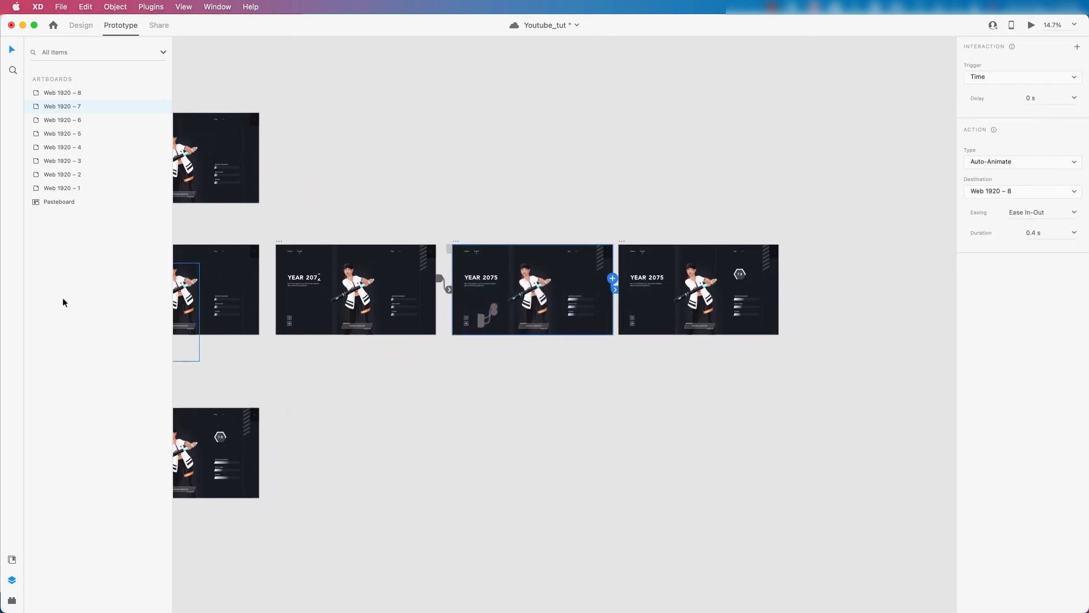
Step: Set the duration of the Web 1920 – 7 to Web 1920 – 8 transition to 0.8 s
{"action": "left_click", "coordinate": [1045, 233]}
{"action": "type", "text": ".8"}
{"action": "key", "text": "Tab"}
Step: Move the Web 1920 – 3 artboard up, closer to the row of artboards above it
{"action": "scroll", "coordinate": [826, 265], "scroll_direction": "down", "scroll_amount": 2}
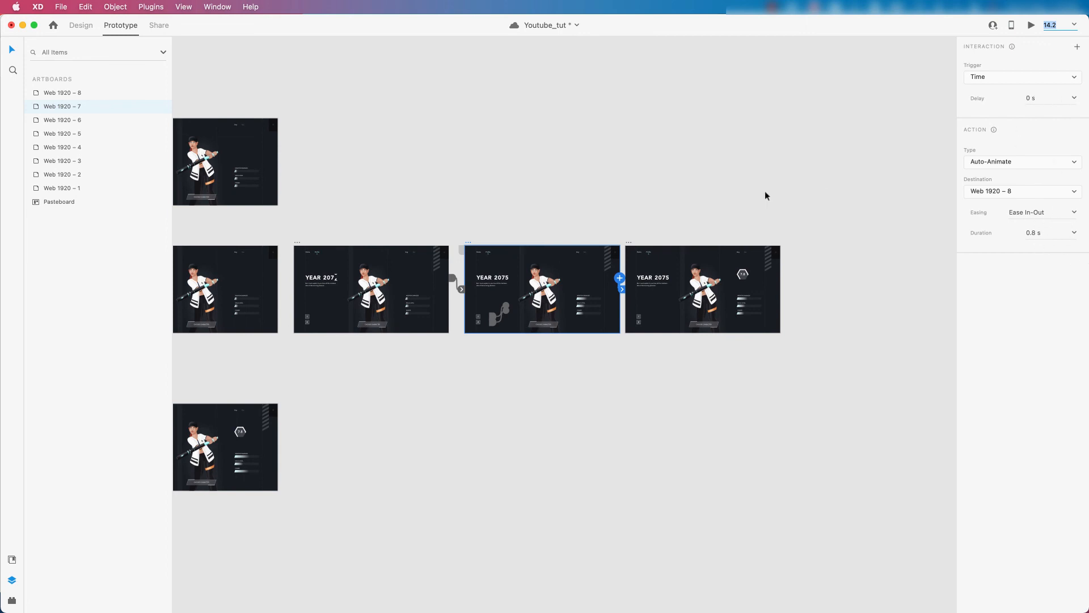
{"action": "scroll", "coordinate": [765, 196], "scroll_direction": "down", "scroll_amount": 3}
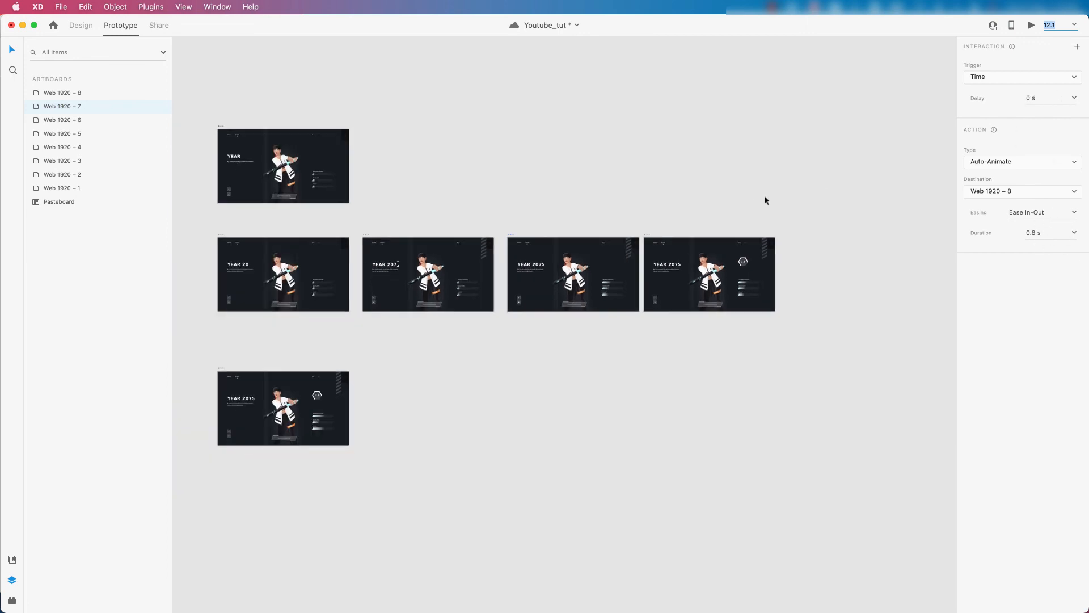
{"action": "left_click", "coordinate": [500, 204]}
{"action": "left_click_drag", "start_coordinate": [493, 205], "coordinate": [510, 168]}
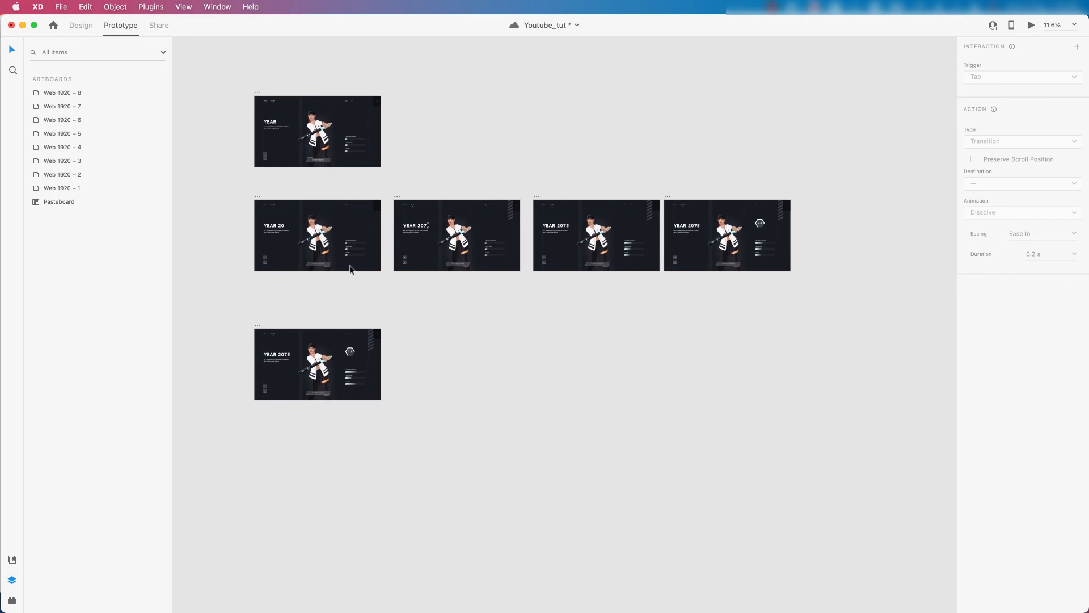
{"action": "left_click_drag", "start_coordinate": [257, 328], "coordinate": [259, 305]}
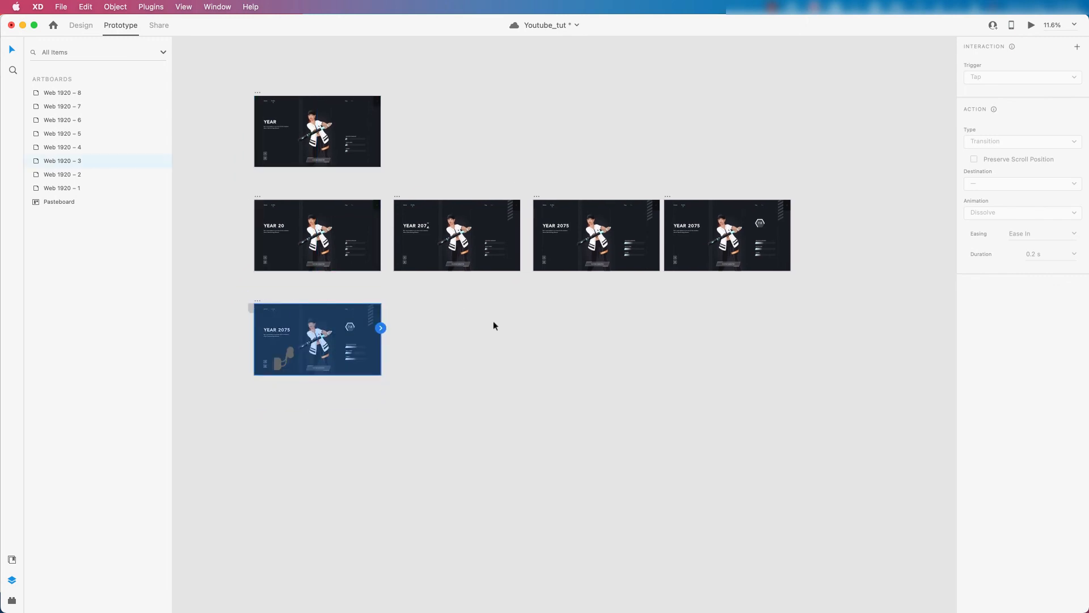
Step: Connect the Web 1920 – 8 artboard to Web 1920 – 3 with a time-triggered Auto-Animate transition
{"action": "left_click_drag", "start_coordinate": [467, 329], "coordinate": [528, 306]}
{"action": "scroll", "coordinate": [403, 256], "scroll_direction": "up", "scroll_amount": 1}
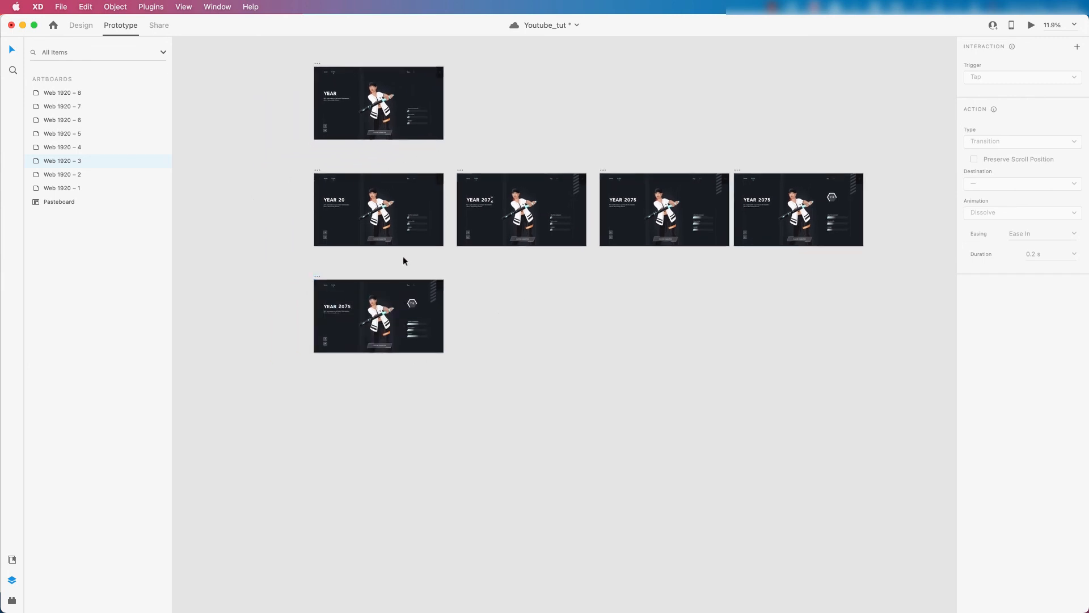
{"action": "left_click_drag", "start_coordinate": [456, 264], "coordinate": [396, 299]}
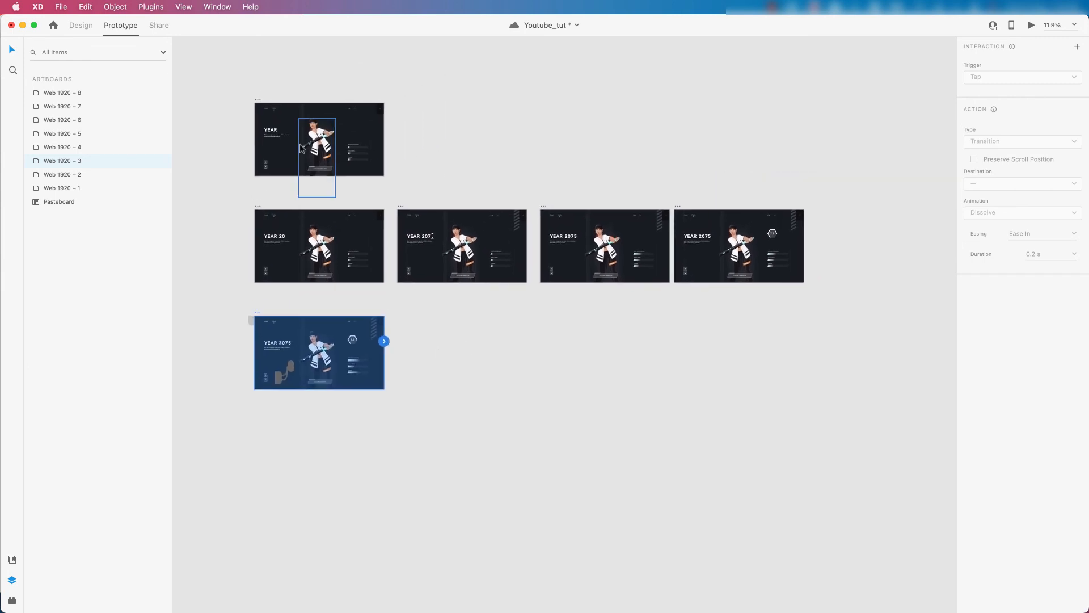
{"action": "scroll", "coordinate": [287, 306], "scroll_direction": "up", "scroll_amount": 2}
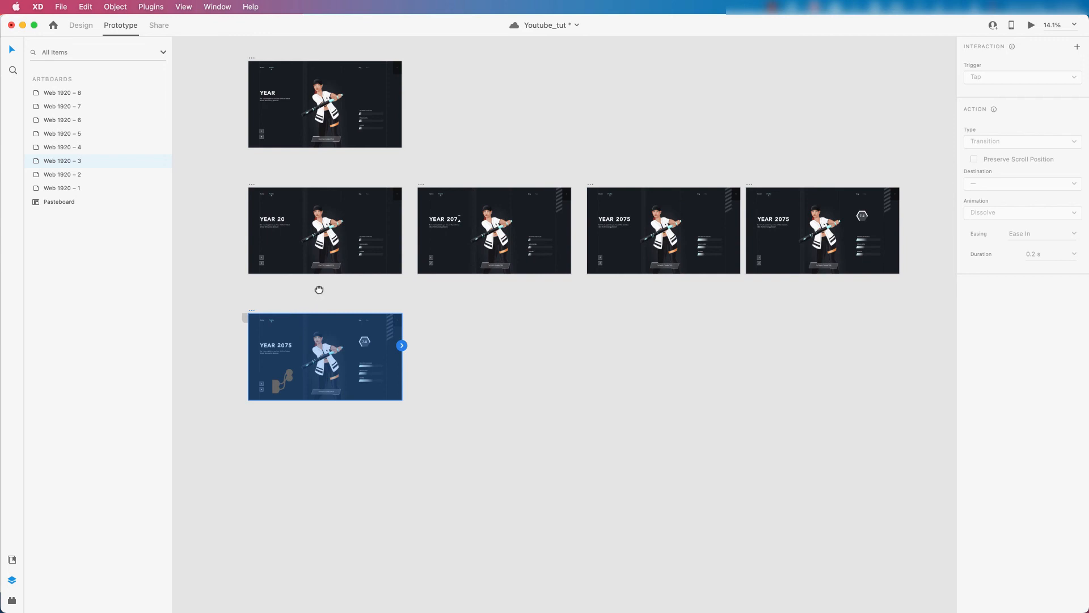
{"action": "left_click_drag", "start_coordinate": [318, 290], "coordinate": [336, 291]}
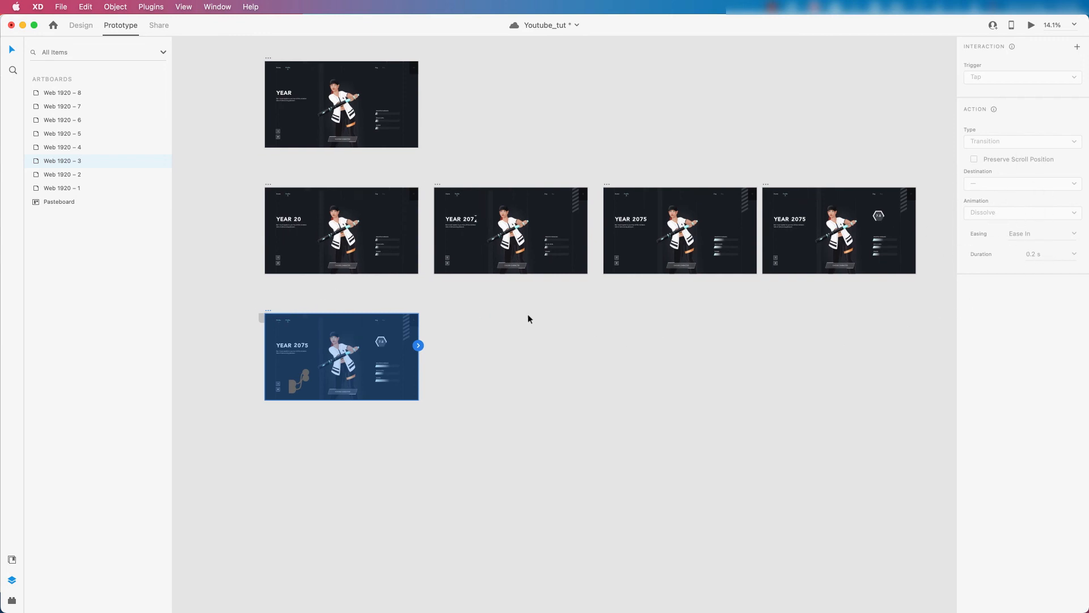
{"action": "scroll", "coordinate": [528, 316], "scroll_direction": "down", "scroll_amount": 2}
{"action": "left_click", "coordinate": [702, 205]}
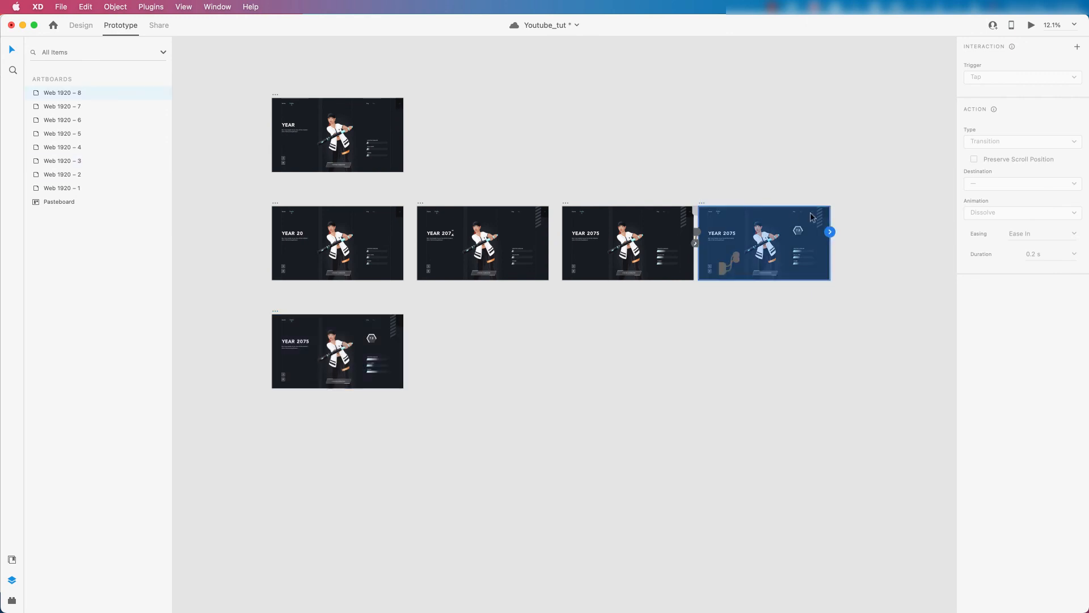
{"action": "left_click_drag", "start_coordinate": [830, 232], "coordinate": [401, 342]}
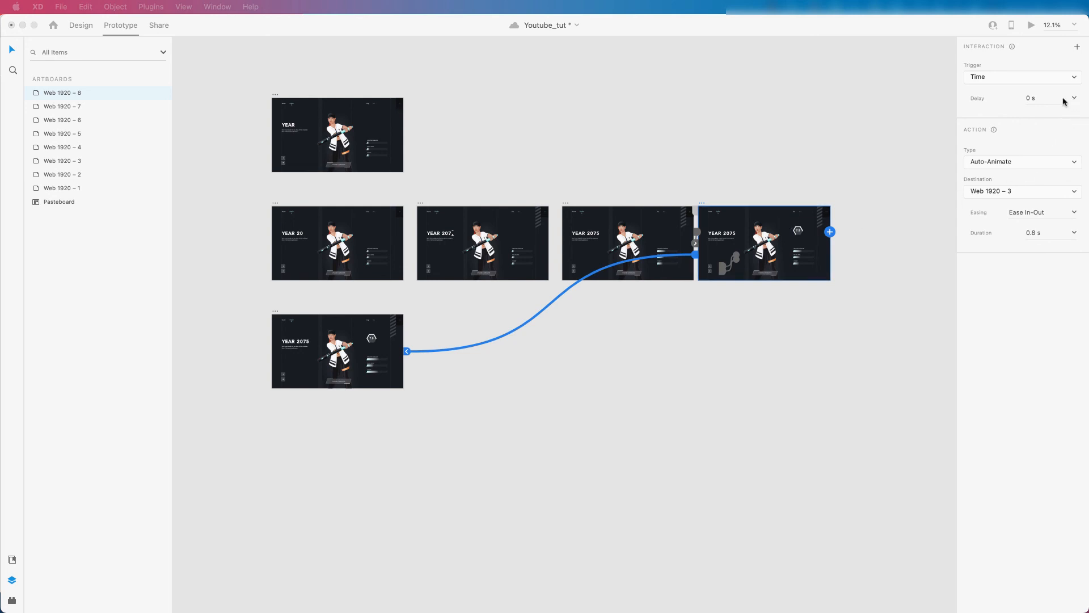
Step: Set the delay of the Web 1920 – 8 to Web 1920 – 3 interaction to 0.6 s and save the document
{"action": "left_click", "coordinate": [1045, 101]}
{"action": "key", "text": "BackSpace"}
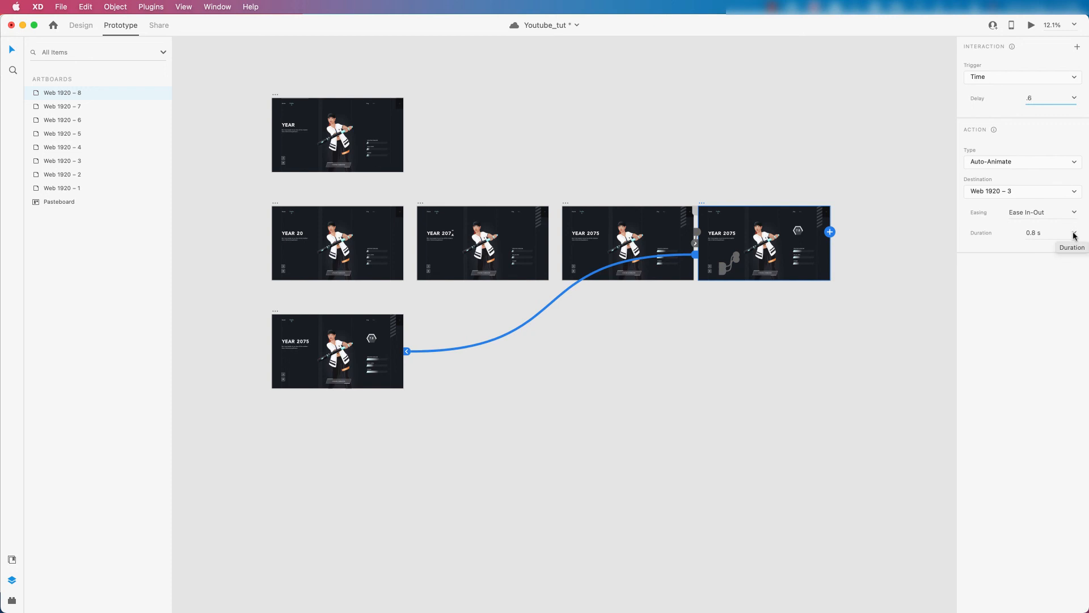
{"action": "left_click", "coordinate": [823, 294]}
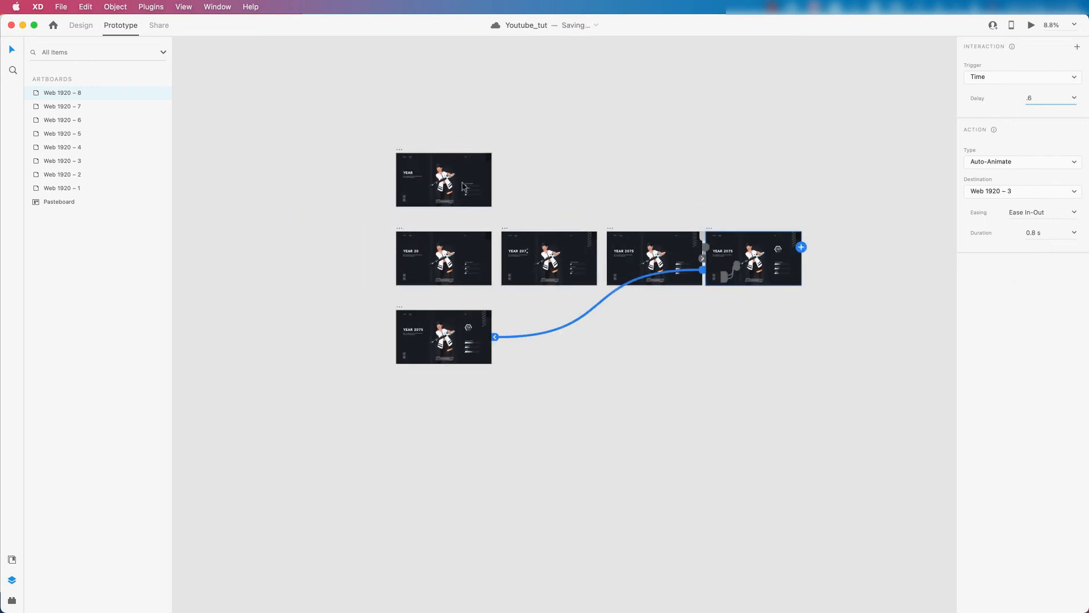
Step: Open the prototype preview on the Web 1920 – 4 artboard to check the animation sequence
{"action": "left_click", "coordinate": [543, 166]}
{"action": "scroll", "coordinate": [548, 164], "scroll_direction": "down", "scroll_amount": 3}
{"action": "scroll", "coordinate": [548, 167], "scroll_direction": "up", "scroll_amount": 3}
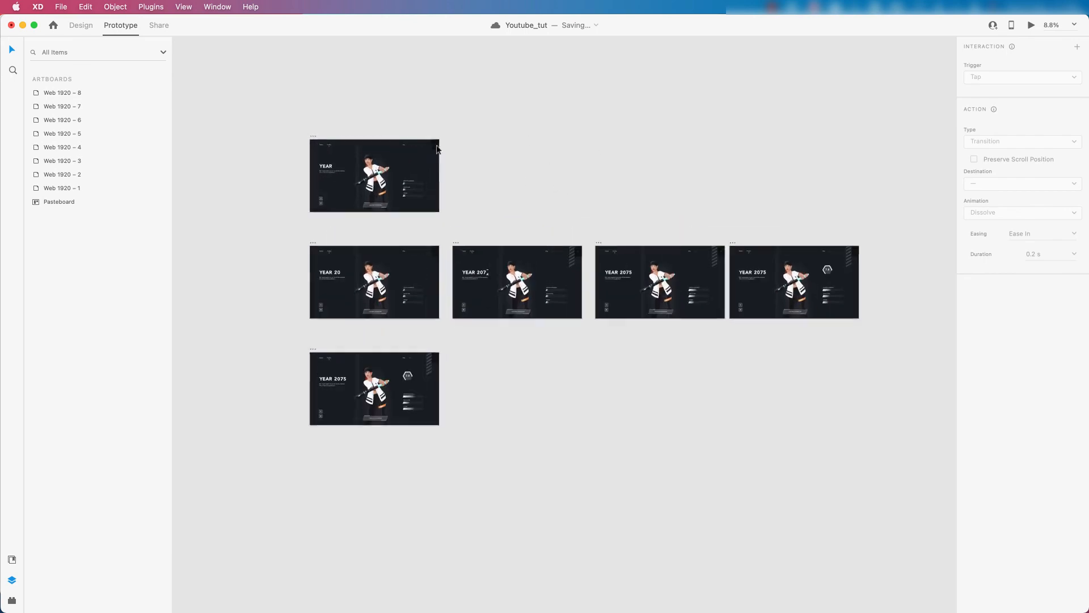
{"action": "scroll", "coordinate": [591, 182], "scroll_direction": "down", "scroll_amount": 2}
{"action": "key", "text": "super+Return"}
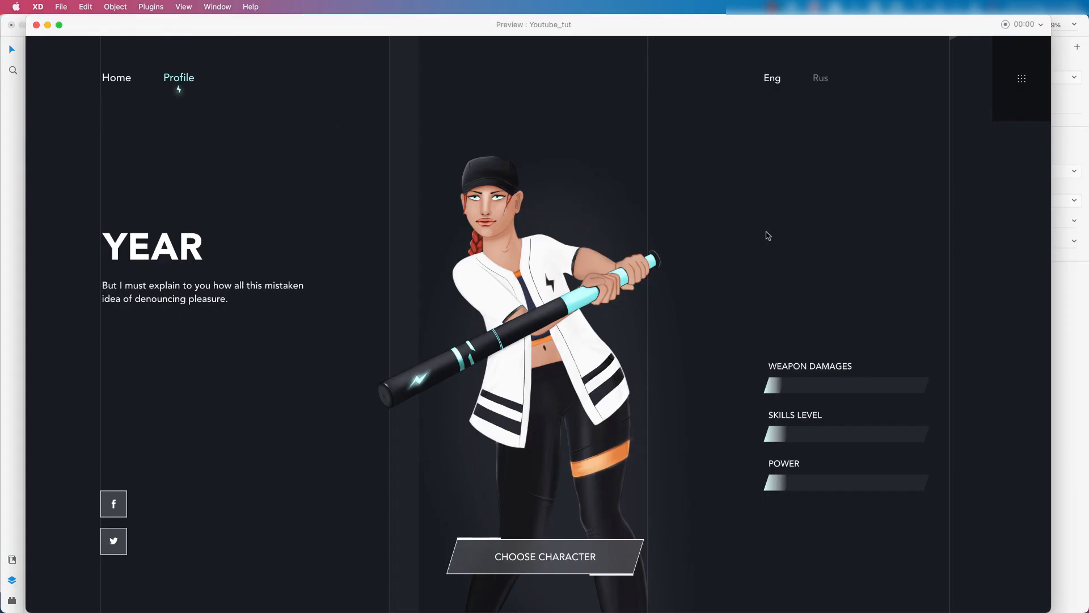